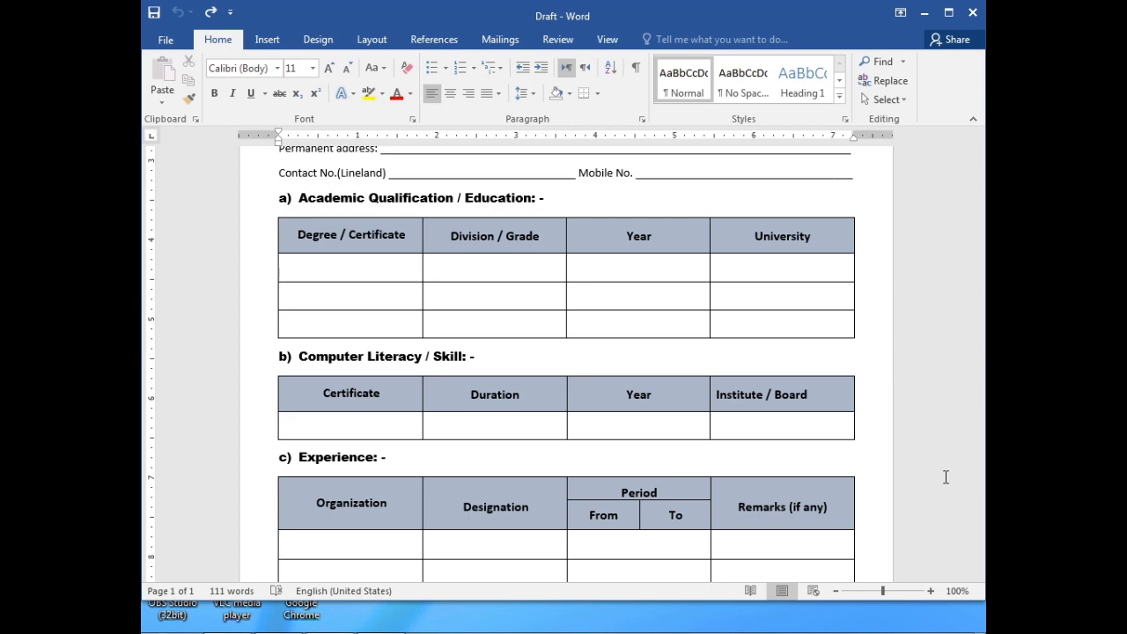
- Review the finished application form in the Draft document, from the applicant details to the qualification tables and signature line
scroll(943, 410, "down", 5)
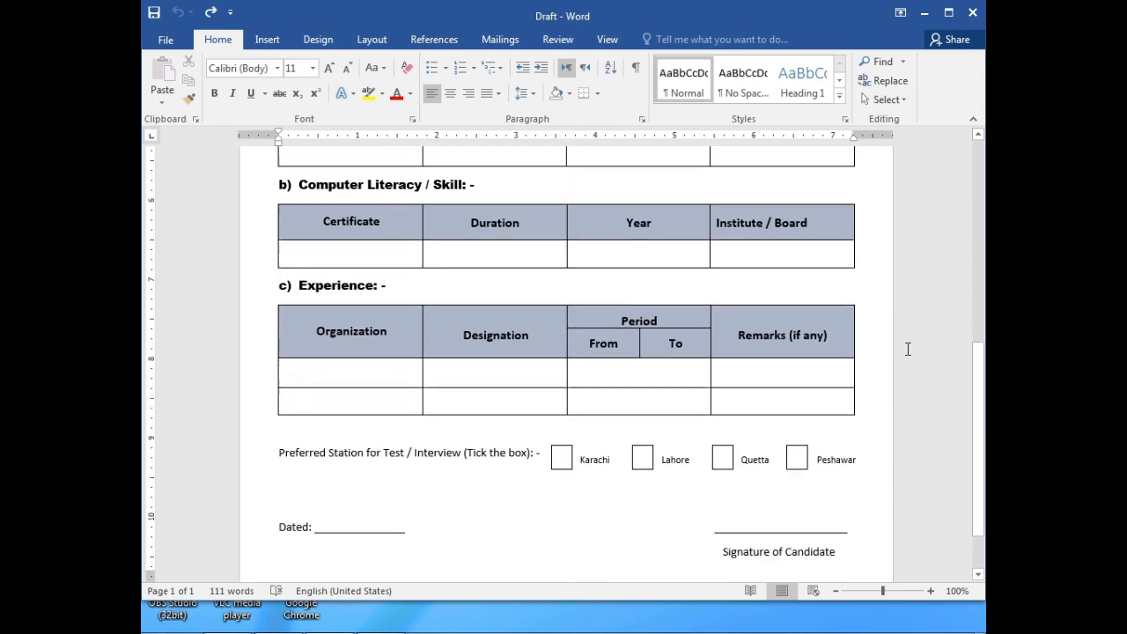
scroll(902, 361, "up", 3)
scroll(902, 361, "up", 8)
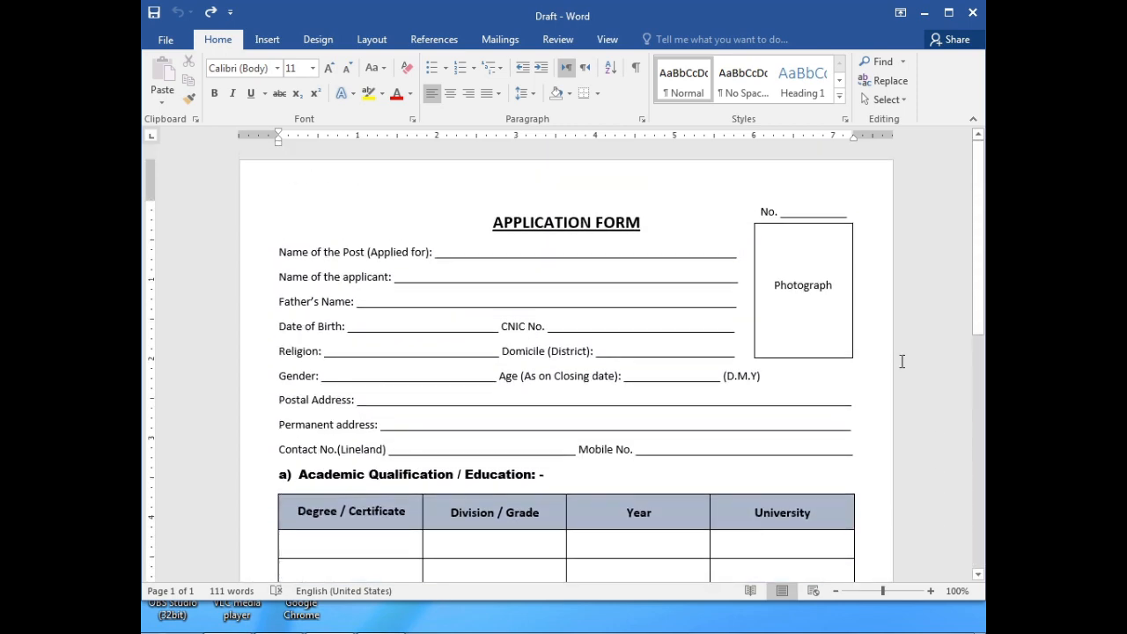
scroll(902, 361, "down", 12)
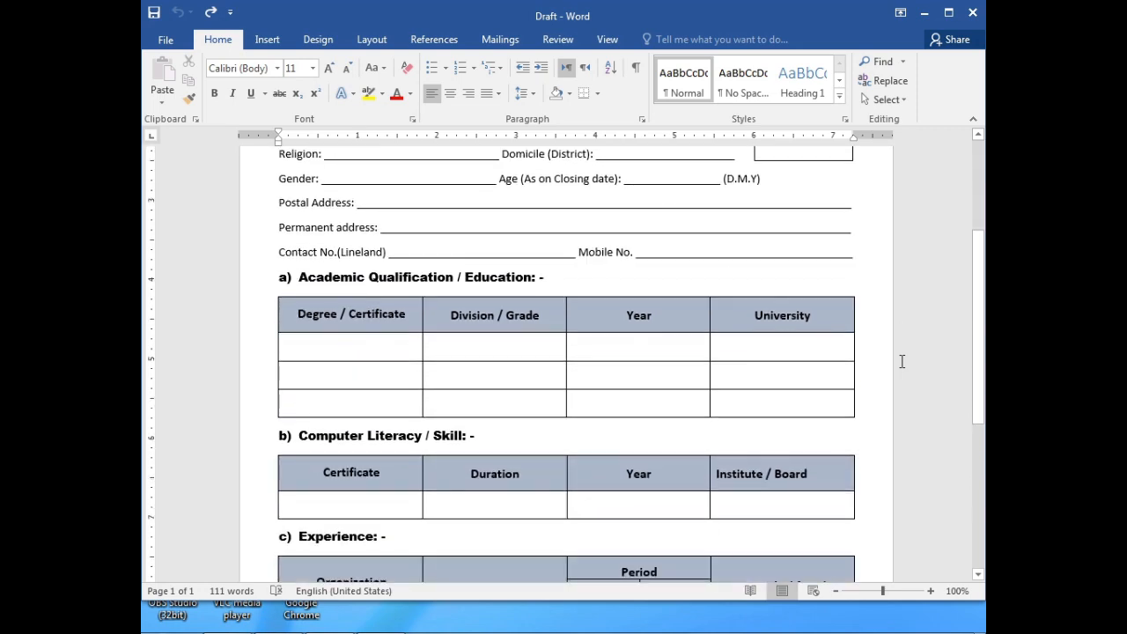
scroll(902, 361, "up", 12)
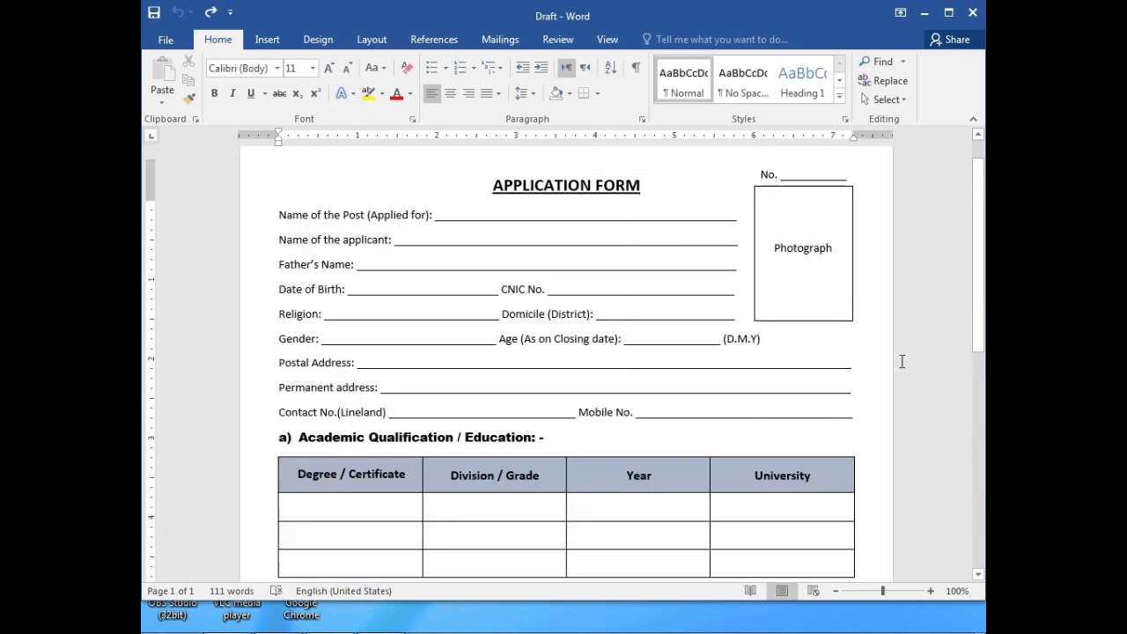
scroll(931, 383, "down", 5)
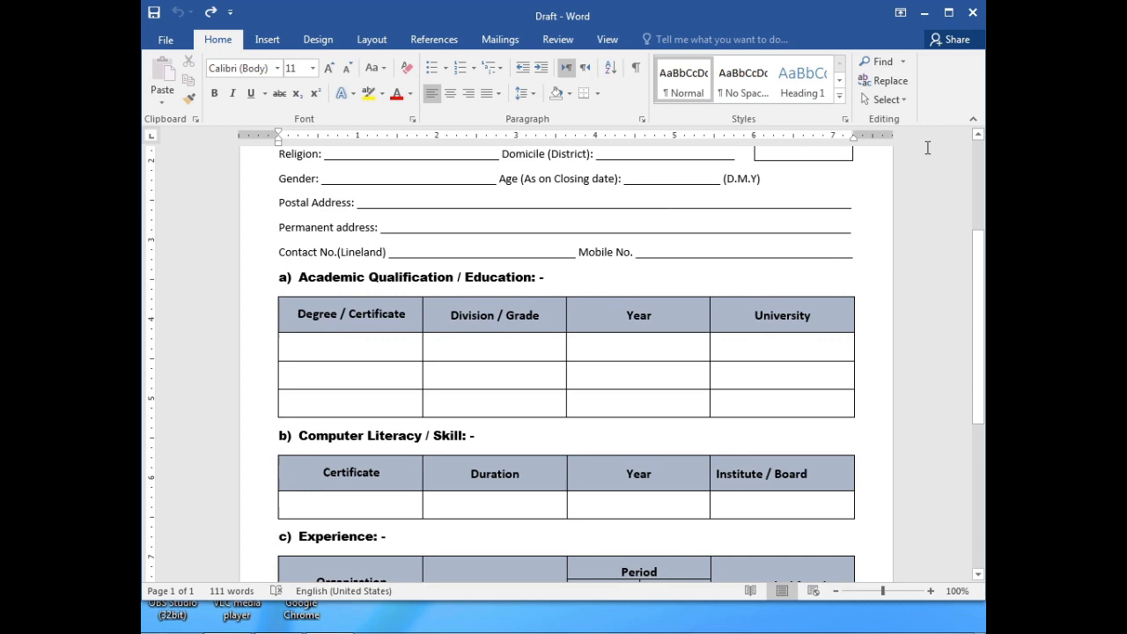
- Minimize the Draft document, start a new blank Word document and maximize its window
left_click(921, 16)
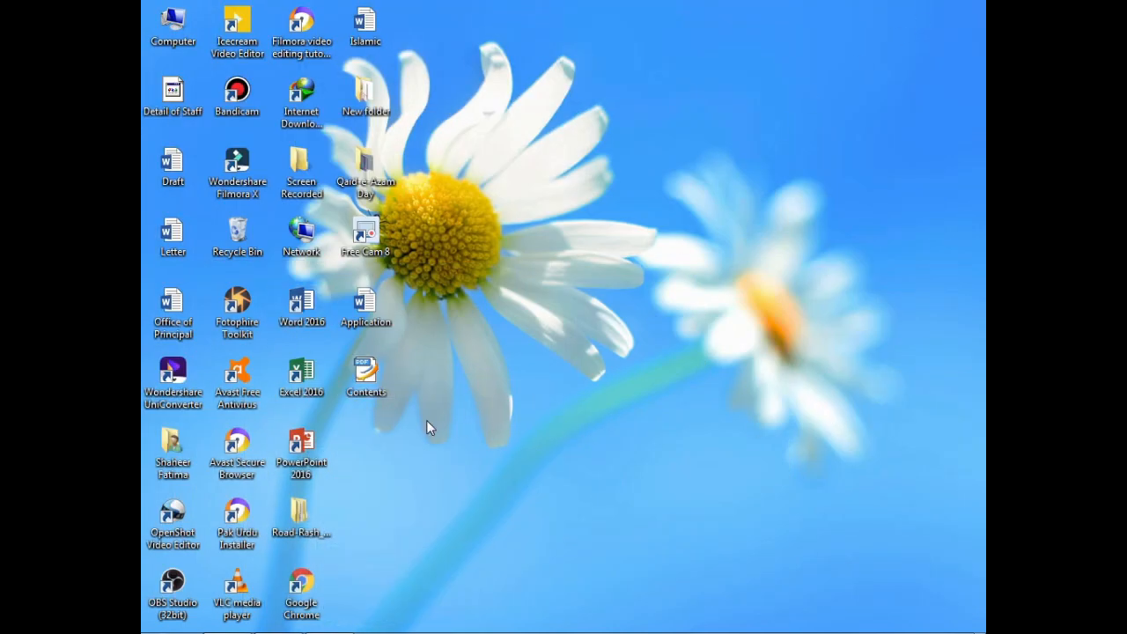
right_click(297, 306)
left_click(333, 255)
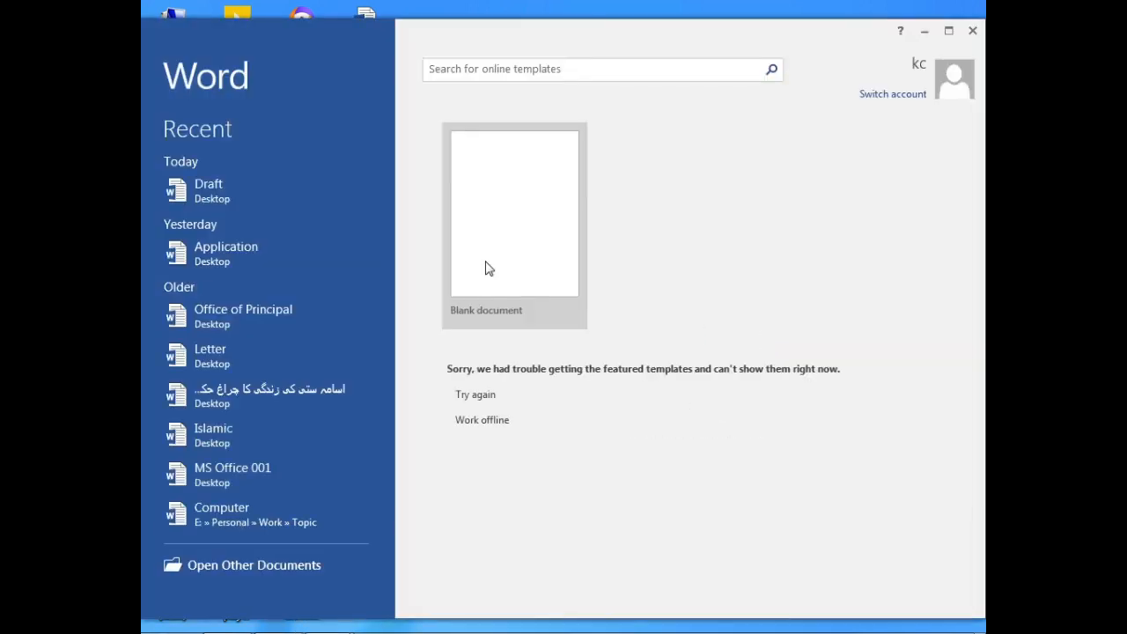
left_click(481, 237)
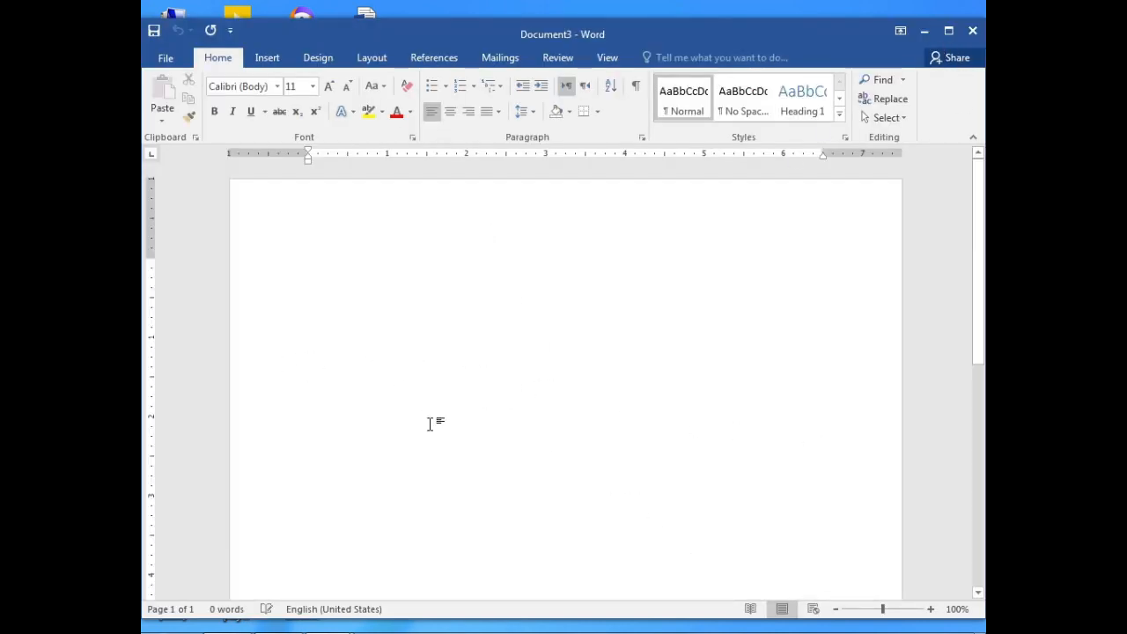
left_click(949, 32)
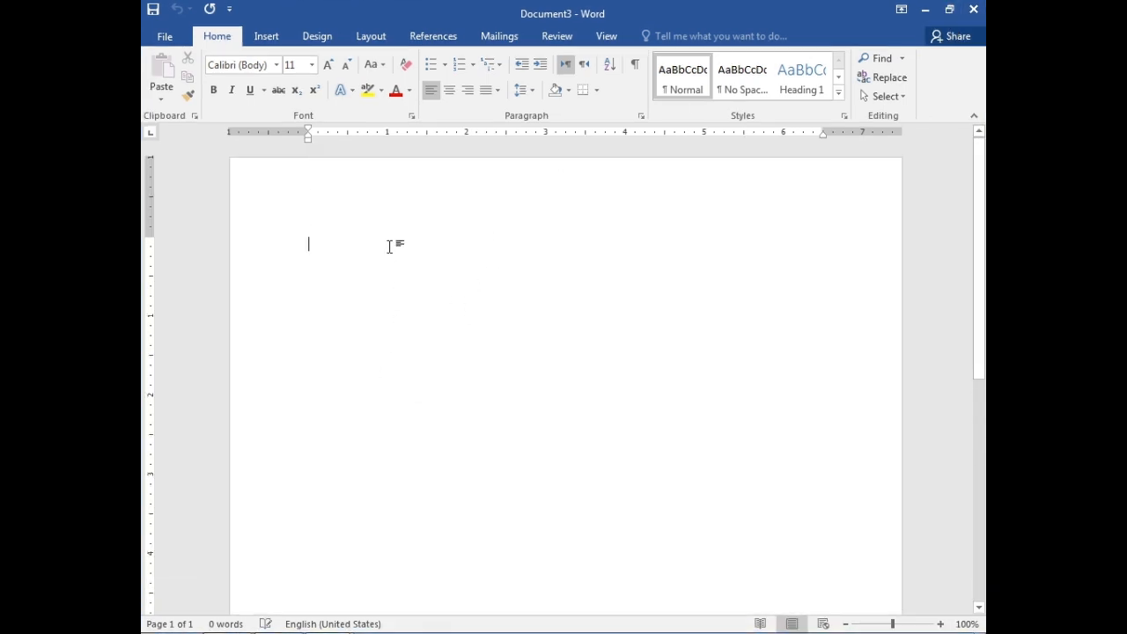
- Set the page's top and bottom margins to 0.5 inches in Page Setup
left_click(379, 41)
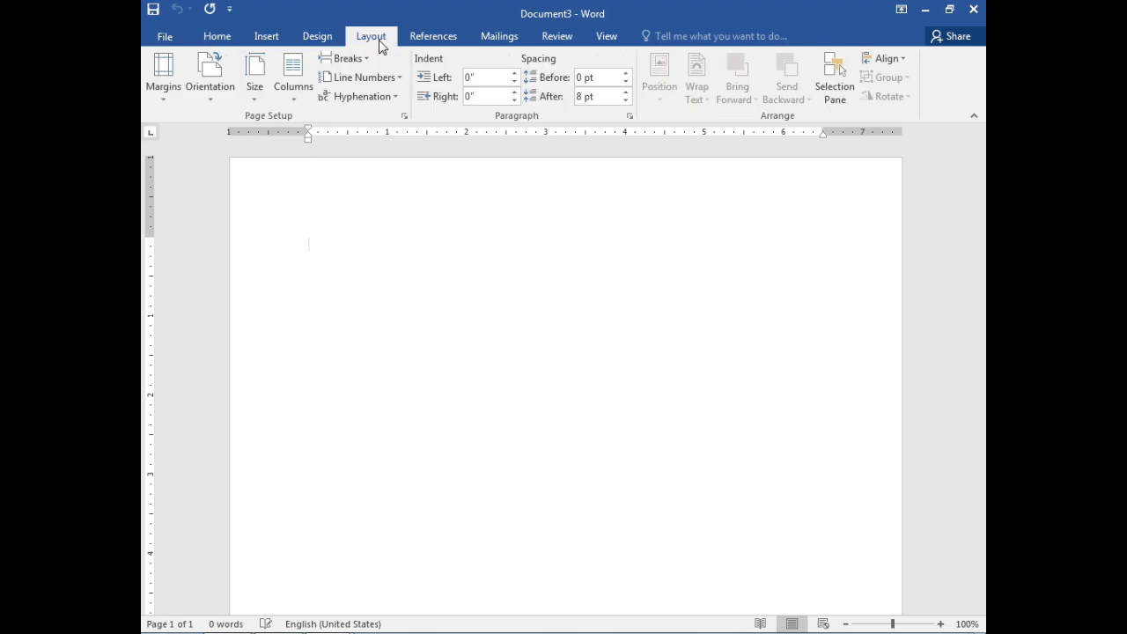
left_click(405, 117)
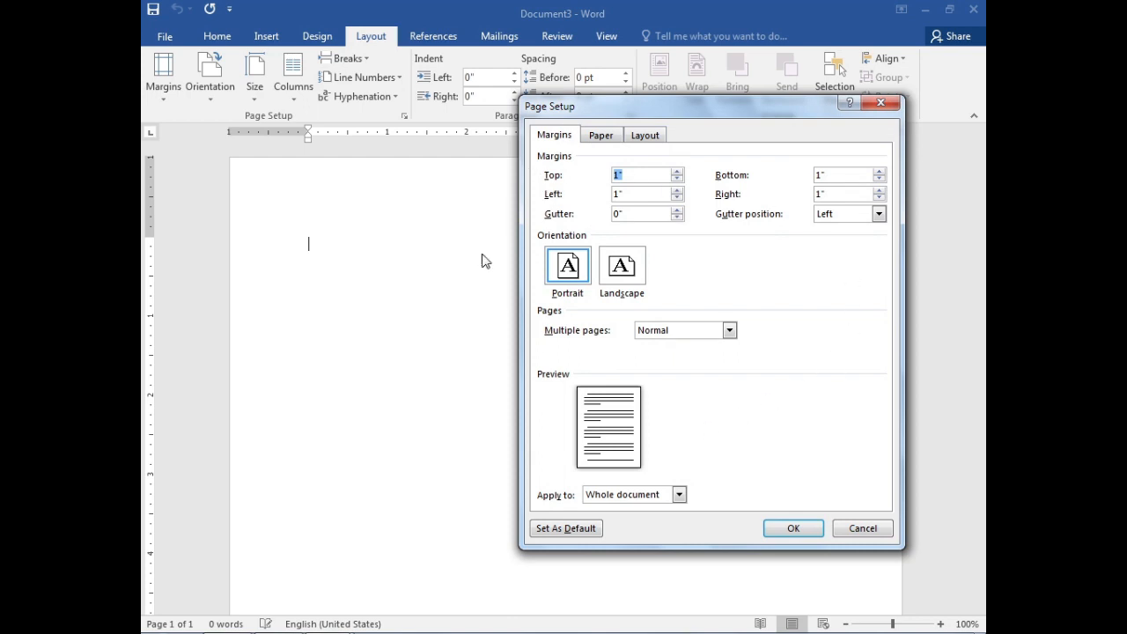
left_click(676, 180)
left_click(677, 180)
left_click(677, 180)
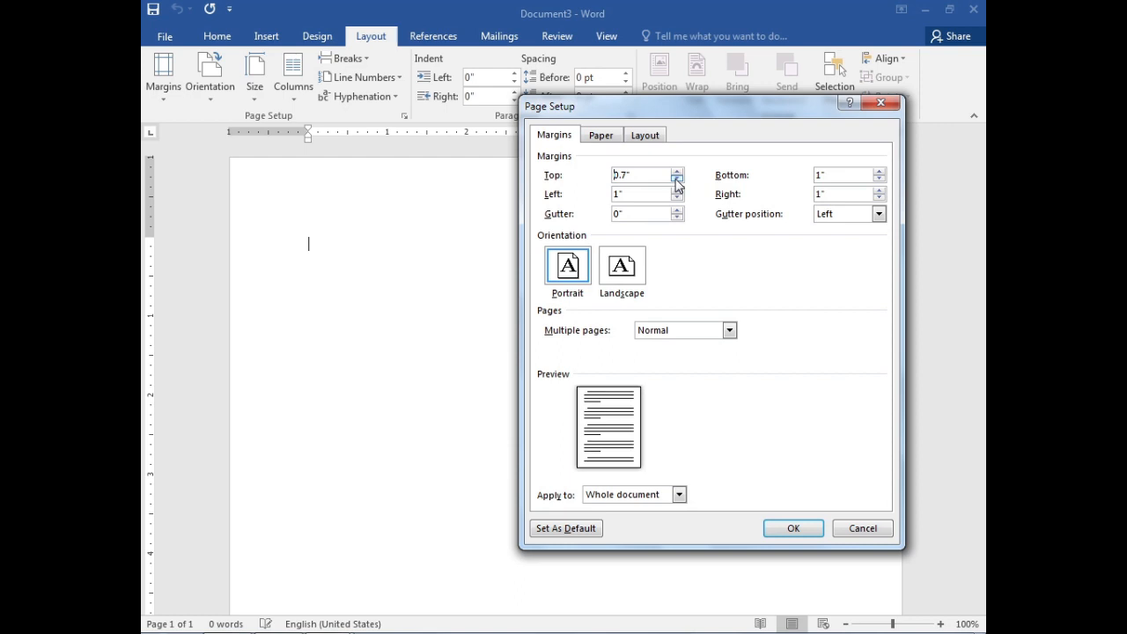
left_click(677, 180)
left_click(676, 180)
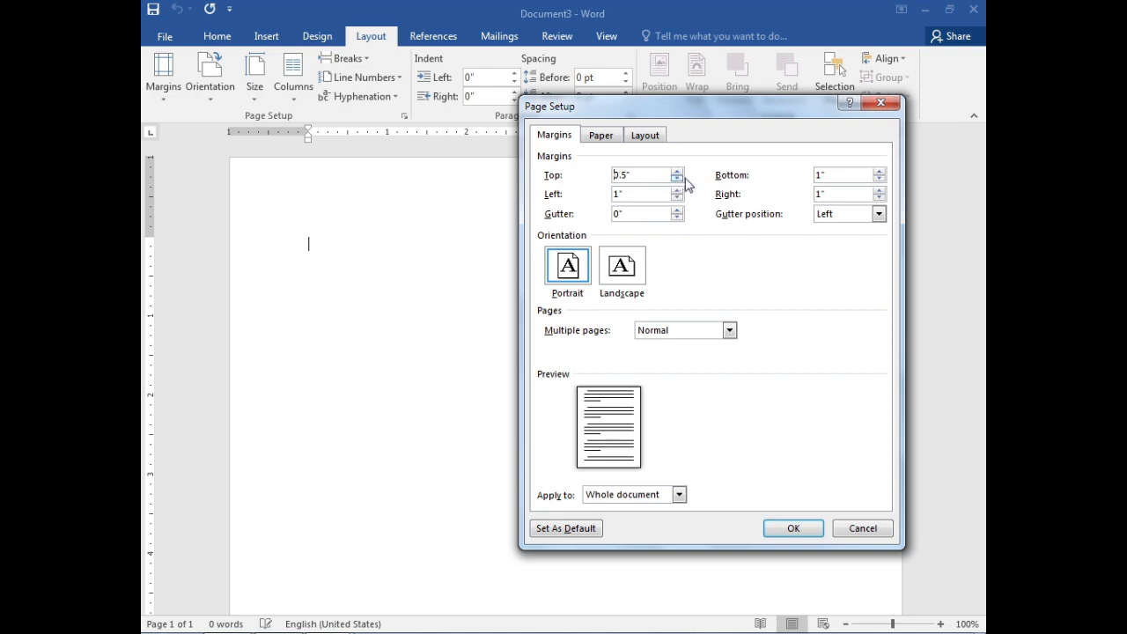
left_click(879, 180)
left_click(879, 180)
left_click(879, 180)
left_click(879, 179)
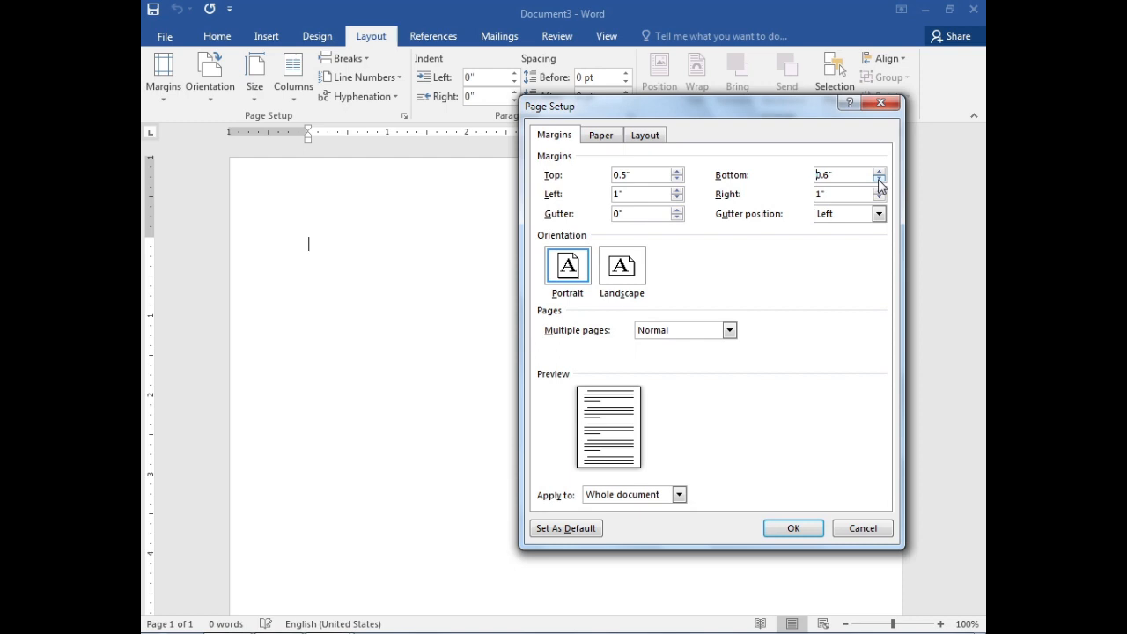
- Set the page's left margin to 0.5 inches and the right margin to 0.6 inches
left_click(676, 198)
left_click(677, 199)
left_click(678, 199)
left_click(878, 198)
left_click(878, 199)
- Change the paper size to A4 and apply the page setup to the whole document
left_click(600, 137)
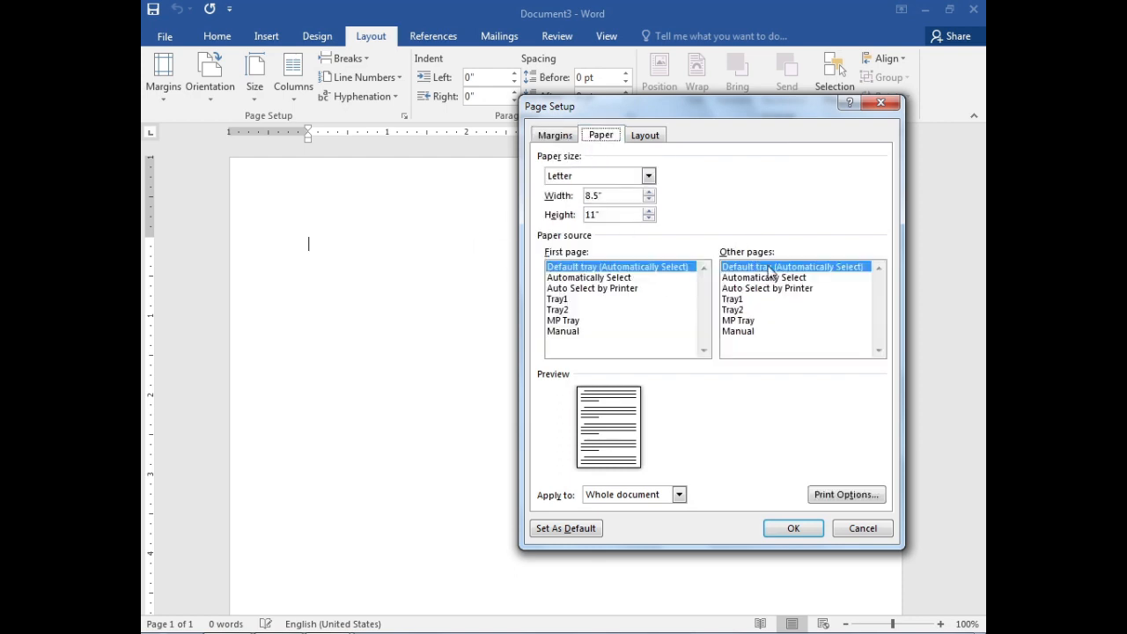
left_click(555, 136)
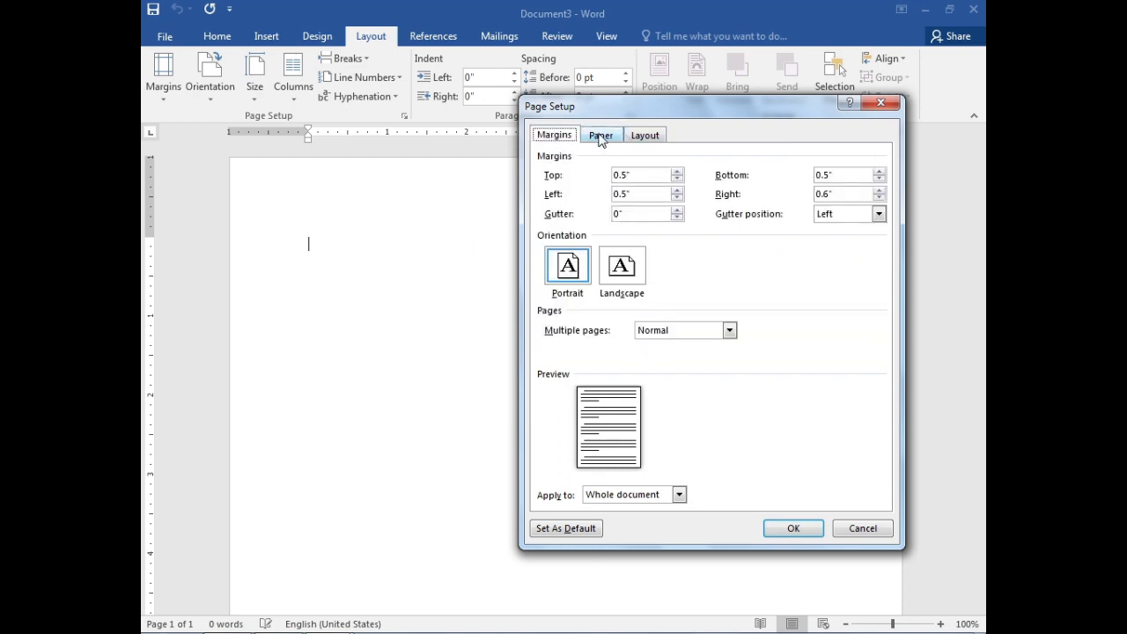
left_click(600, 137)
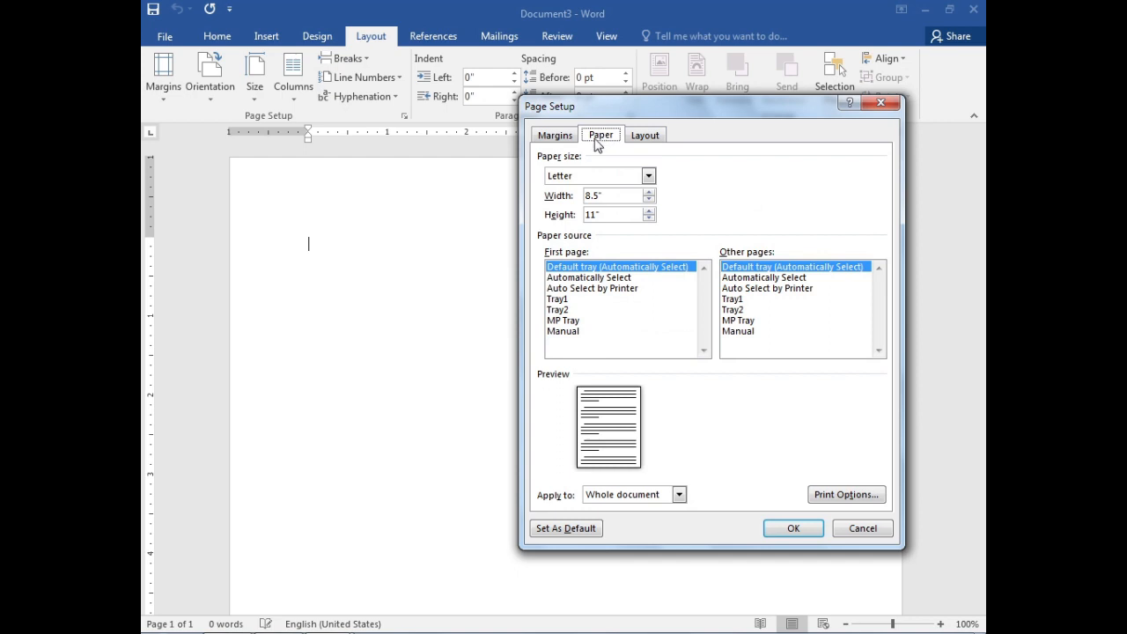
left_click(569, 179)
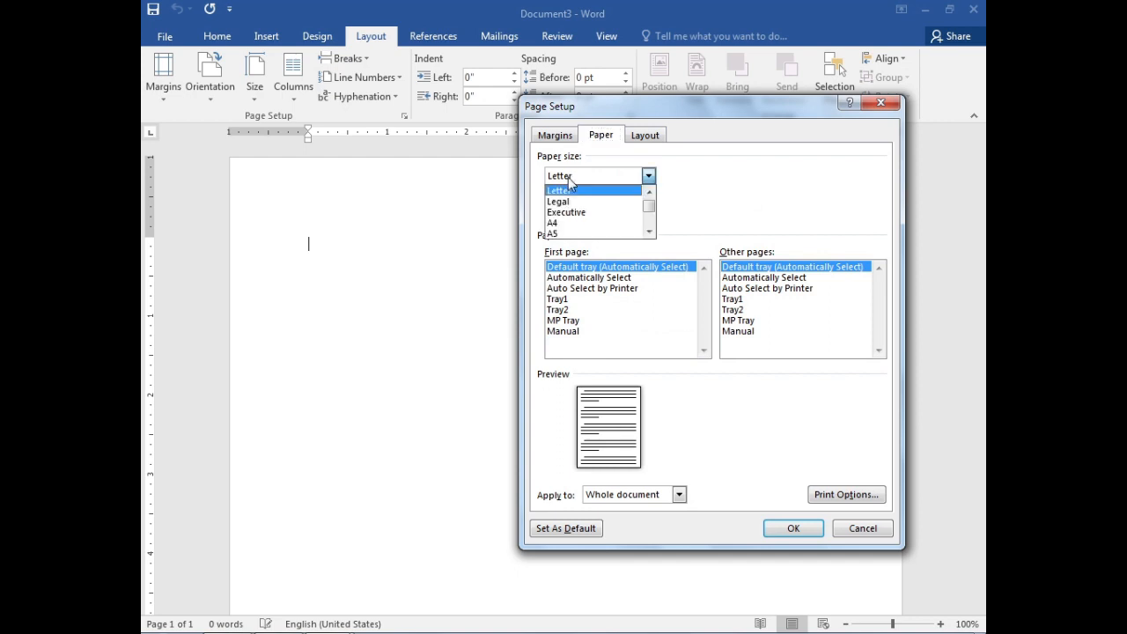
left_click(570, 225)
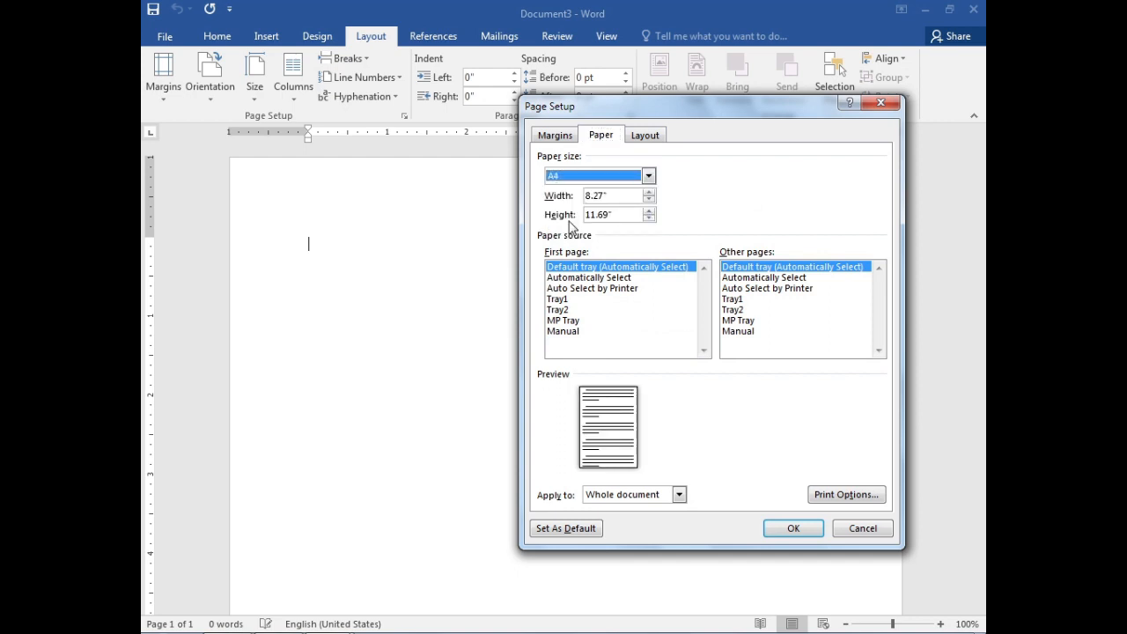
left_click(779, 529)
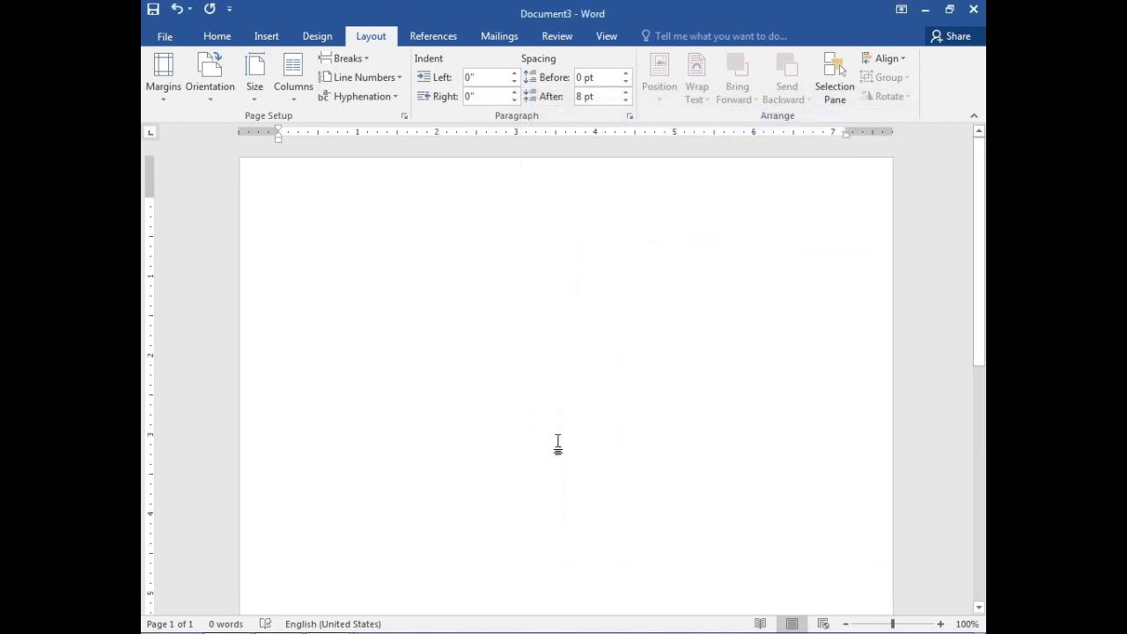
- Enter the title "Application Form" on the first line and start a new paragraph below it
left_click(214, 40)
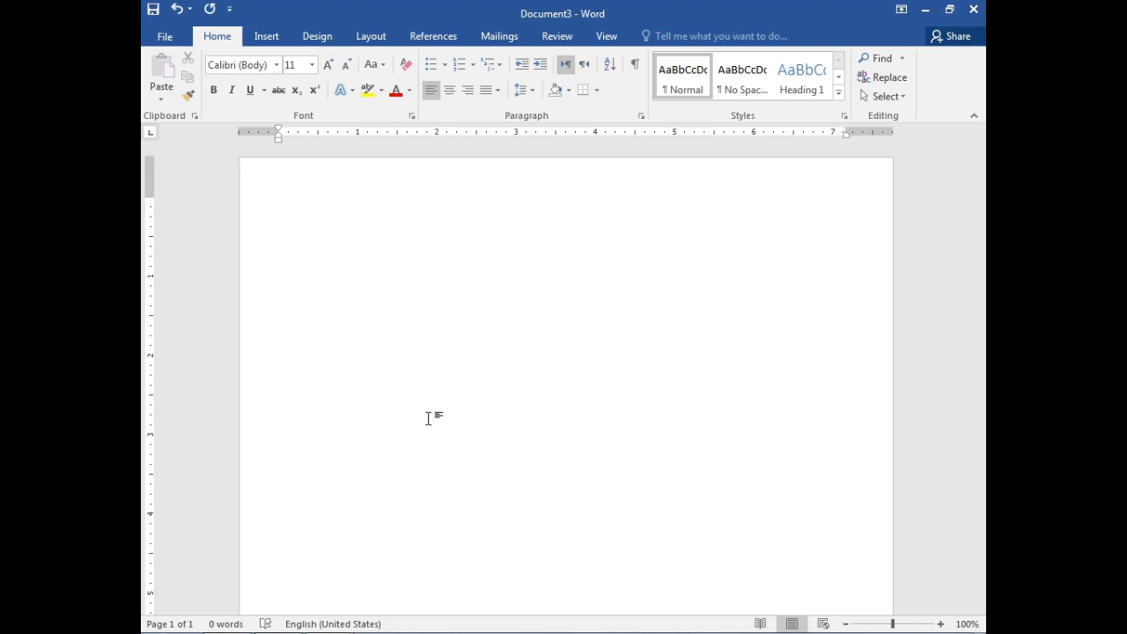
type("Application Form")
key("Return")
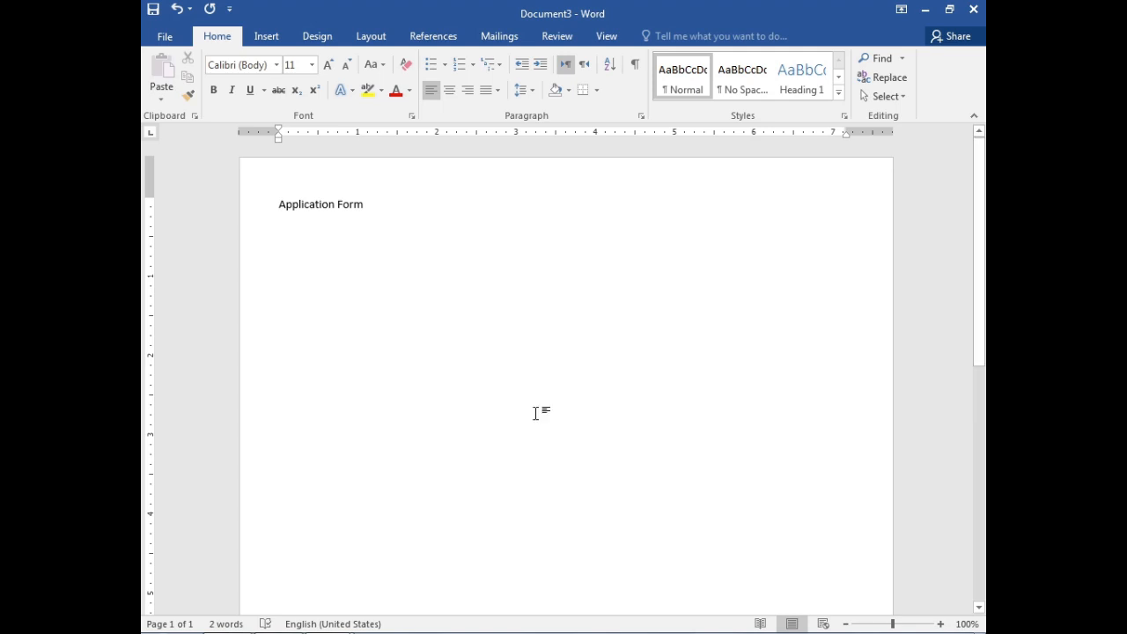
- Draw a rectangle about 1.57 inches high and 1.15 inches wide near the page's upper-right corner and nudge it into position
left_click(267, 38)
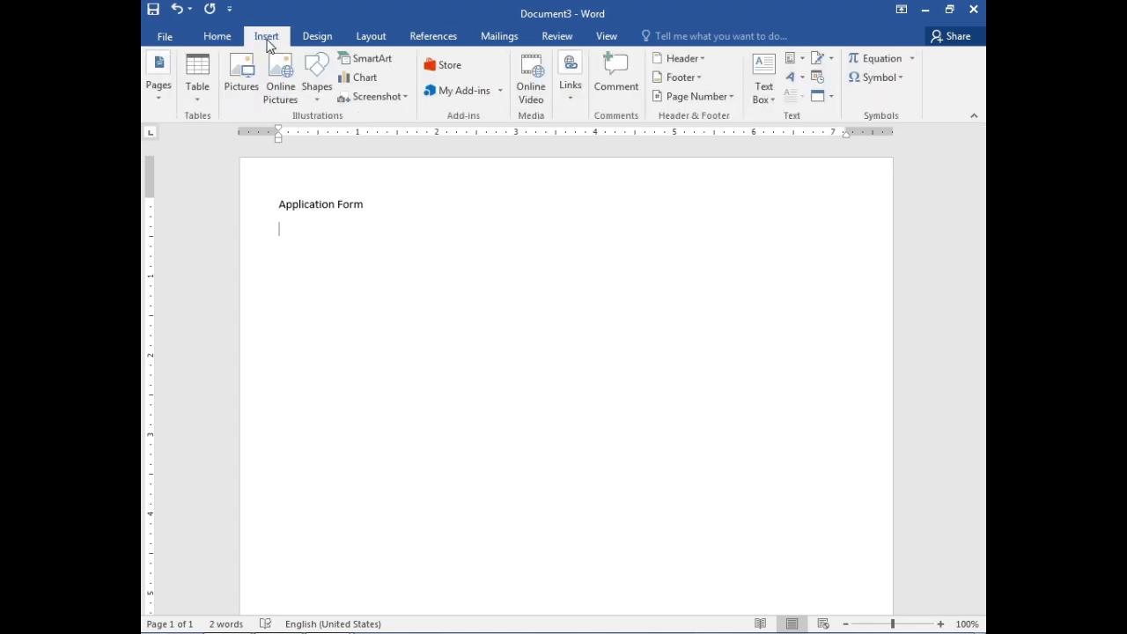
left_click(314, 92)
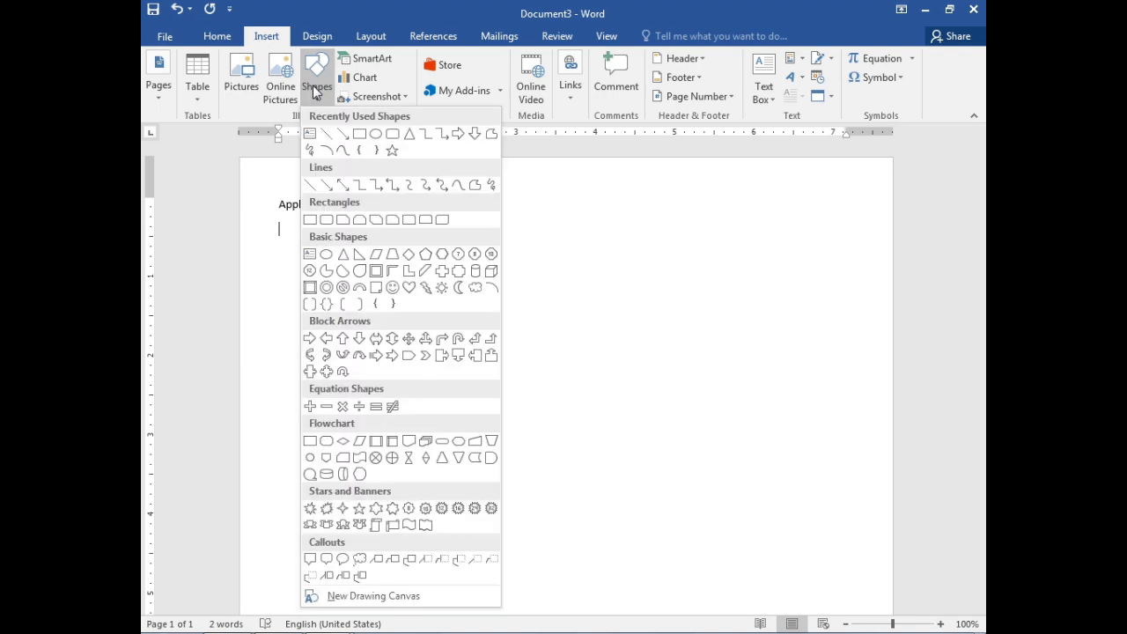
left_click(359, 134)
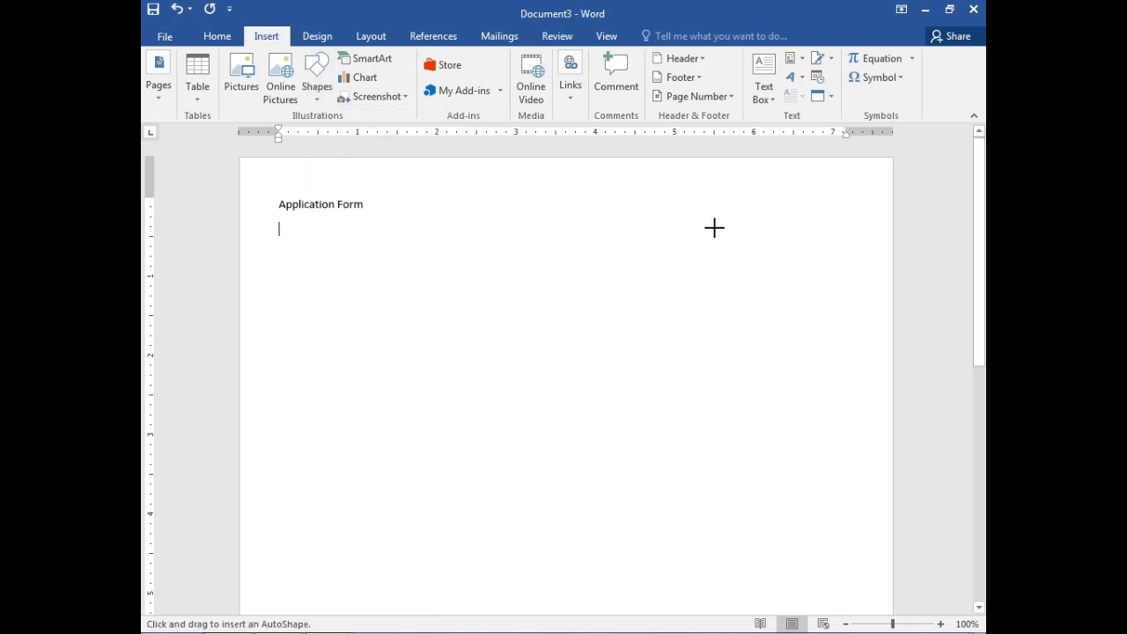
mouse_move(717, 227)
left_mouse_down()
mouse_move(727, 307)
mouse_move(806, 339)
mouse_move(808, 351)
left_mouse_up()
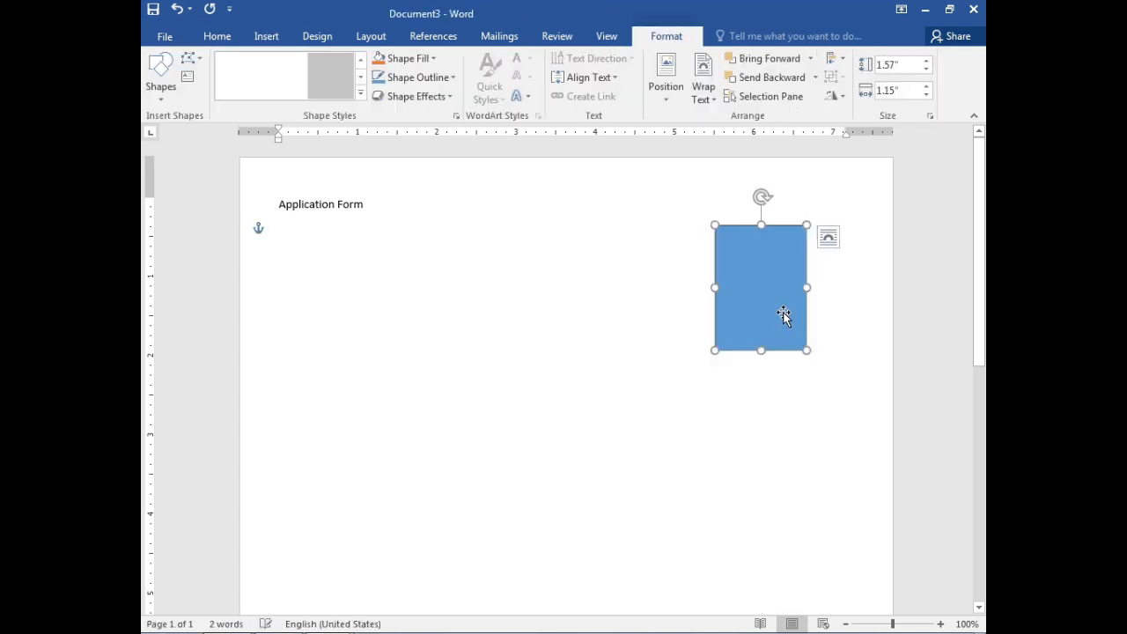
left_click_drag(778, 297, 778, 289)
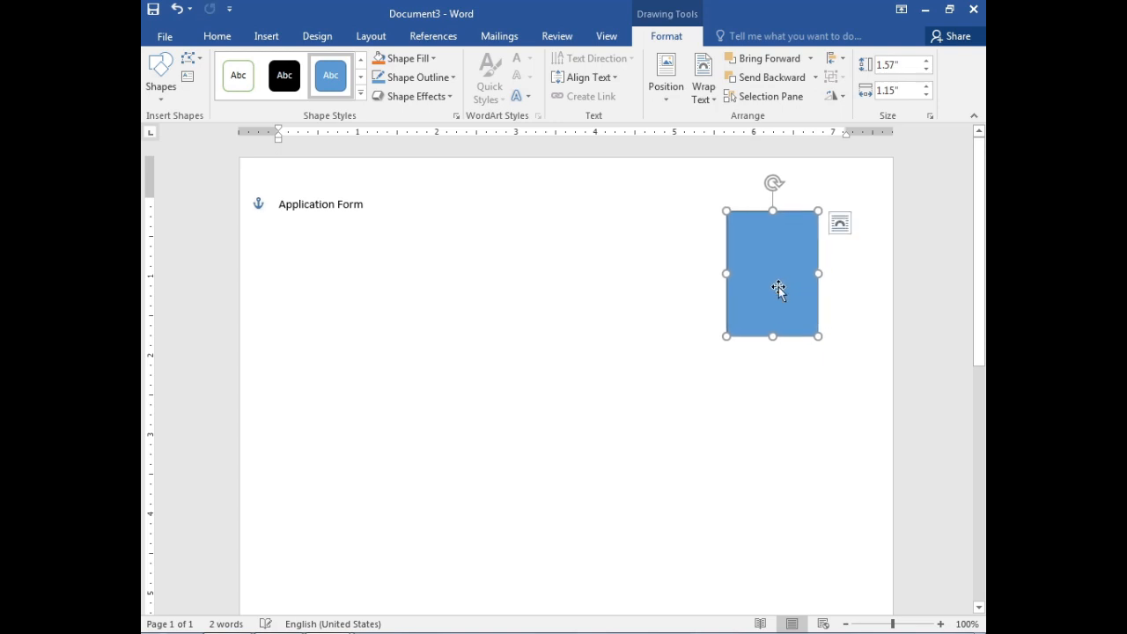
- Apply the white-filled outline style to the rectangle and add the text "Photograph" inside it
left_click(238, 88)
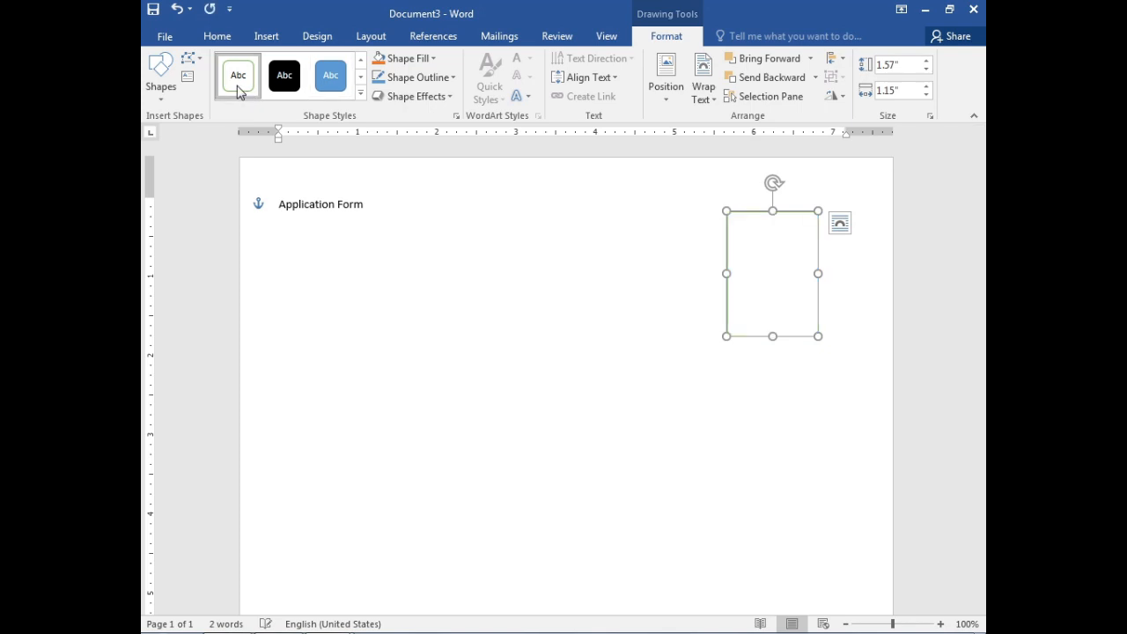
right_click(767, 264)
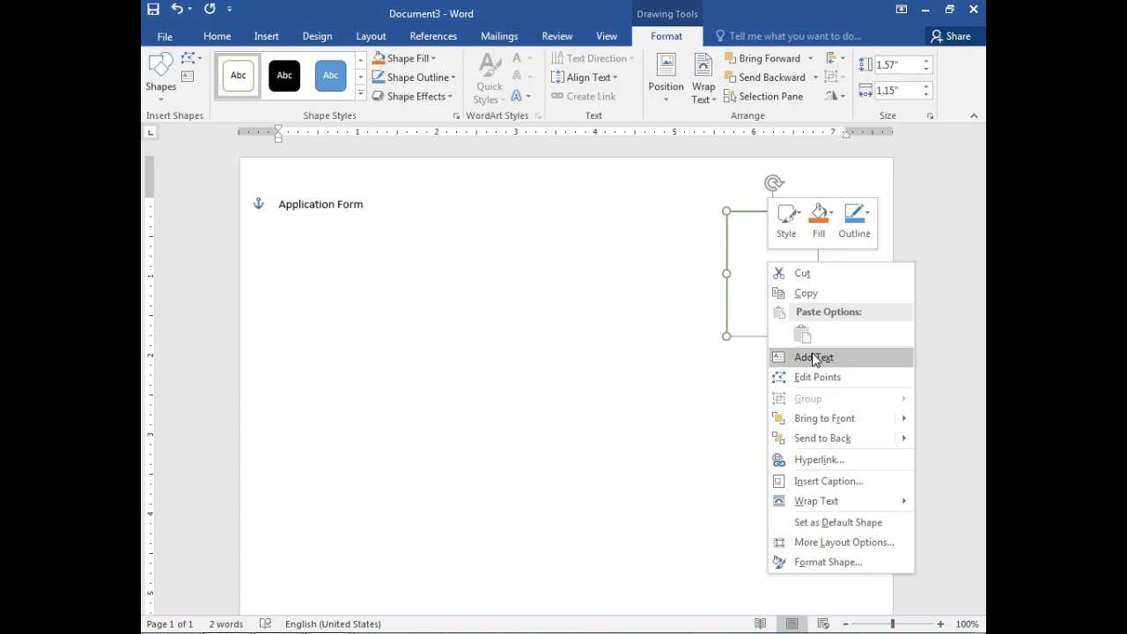
left_click(824, 364)
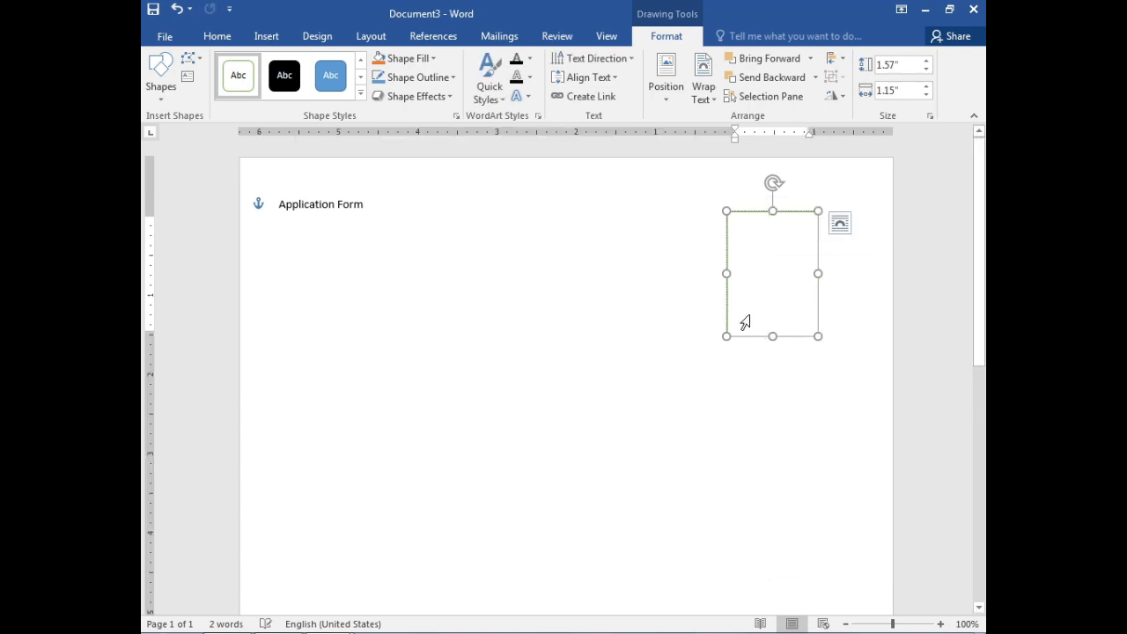
type("Pho")
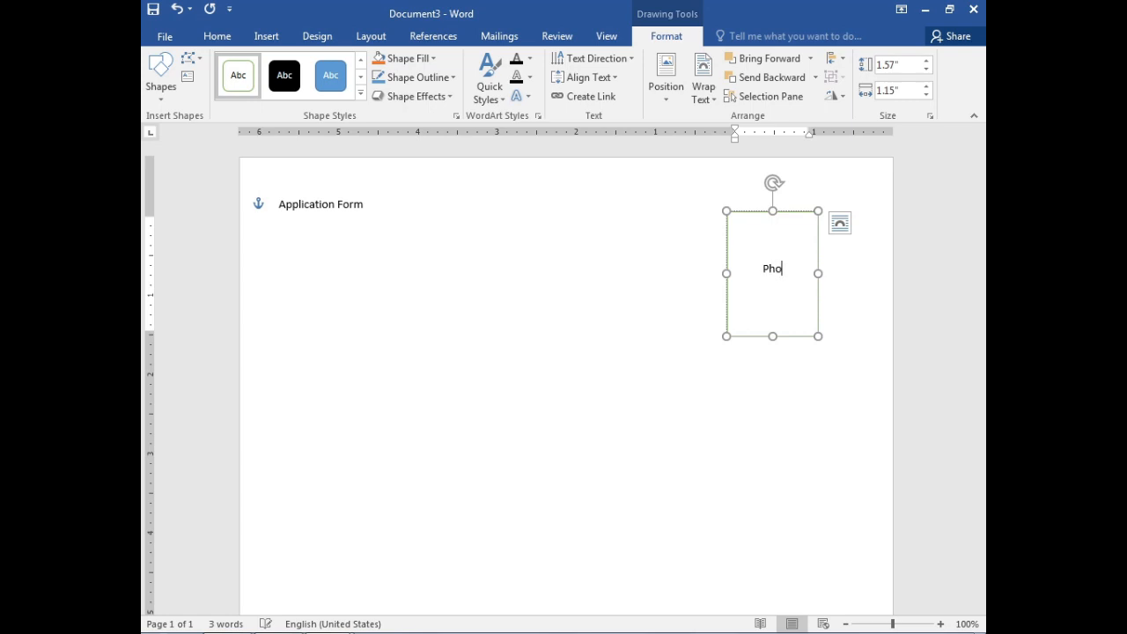
type("tograph")
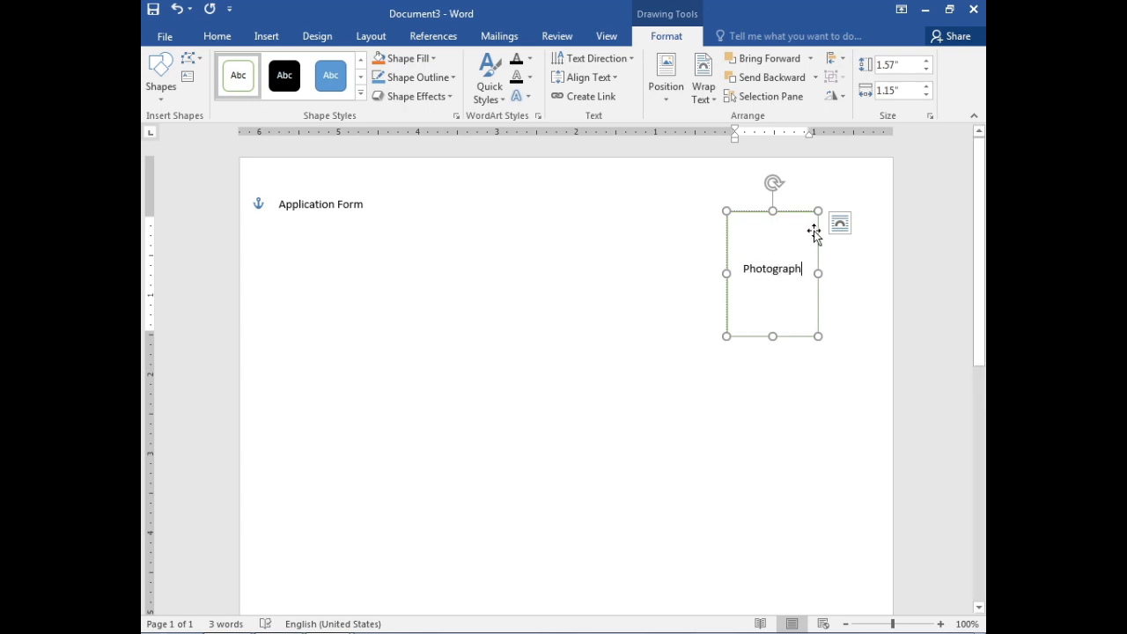
- Set the photograph box's outline colour to black and return the cursor to the line below the title
left_click(728, 306)
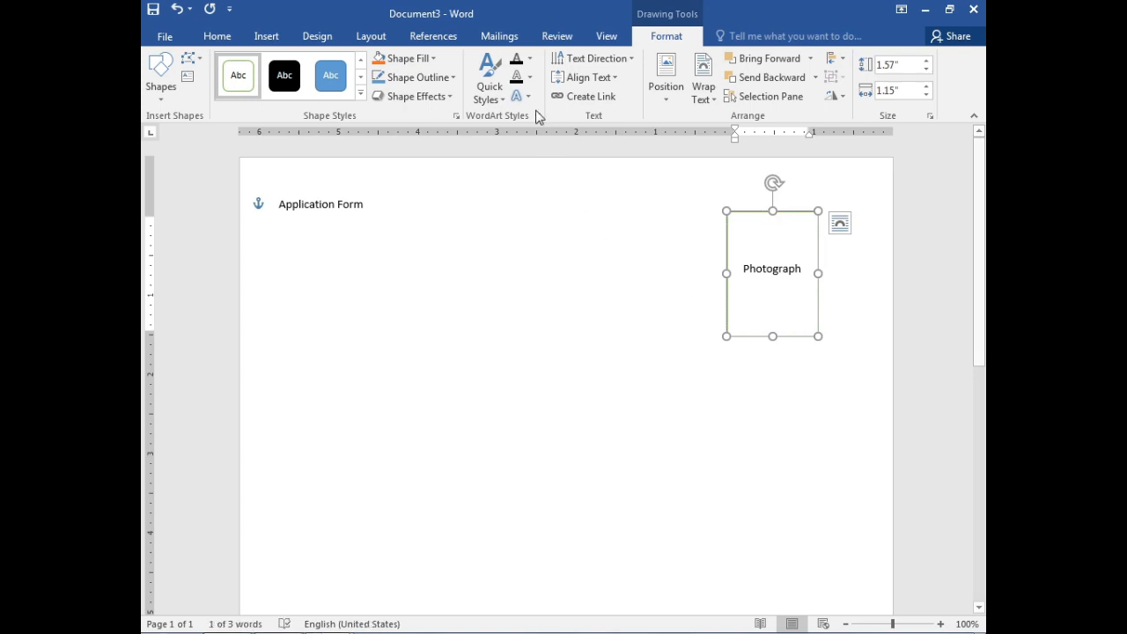
left_click(451, 78)
left_click(393, 115)
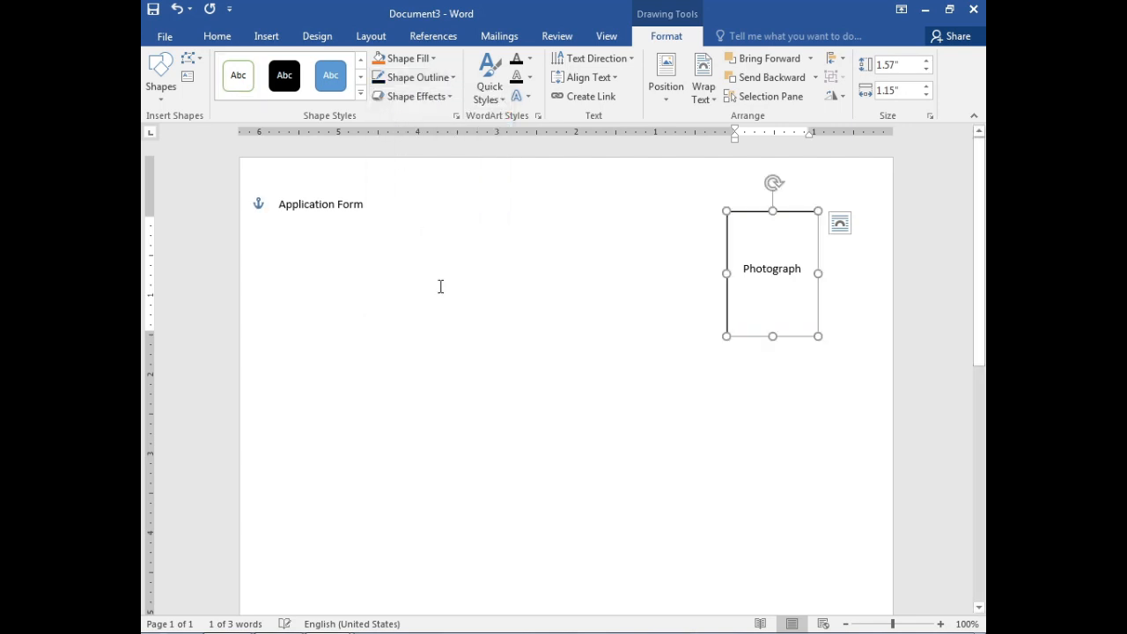
left_click(368, 244)
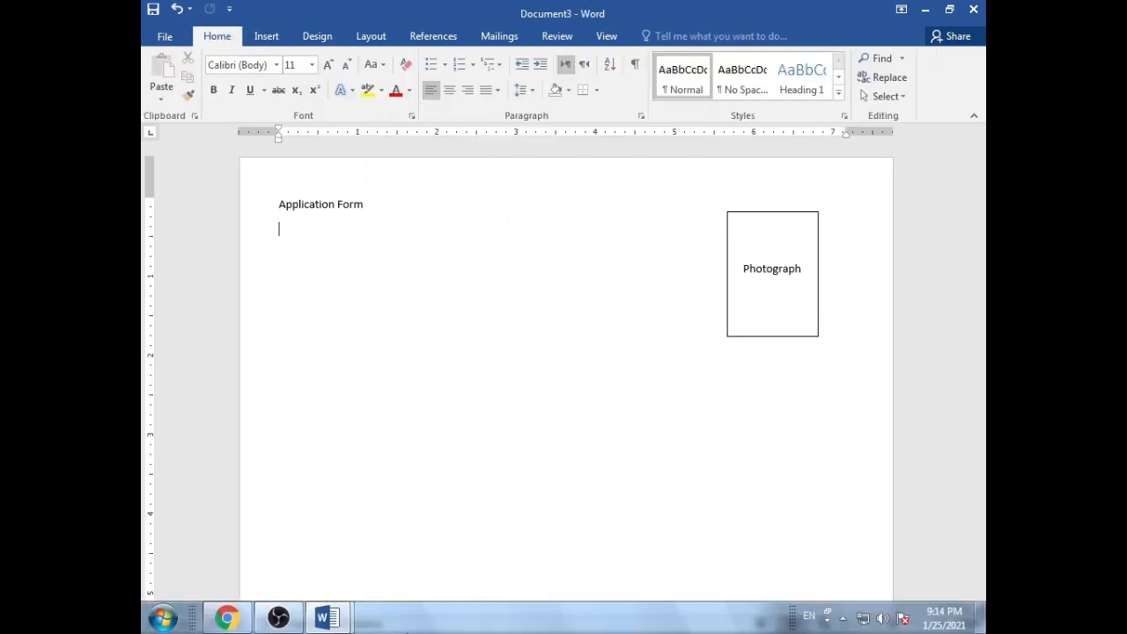
- Add the line "Name of the post (applied for):" below the title, with an underscore blank reaching almost to the photograph box
type("Name")
key("BackSpace")
key("BackSpace")
key("BackSpace")
key("BackSpace")
key("BackSpace")
type("Name of the post (applie")
key("BackSpace")
type("ed ")
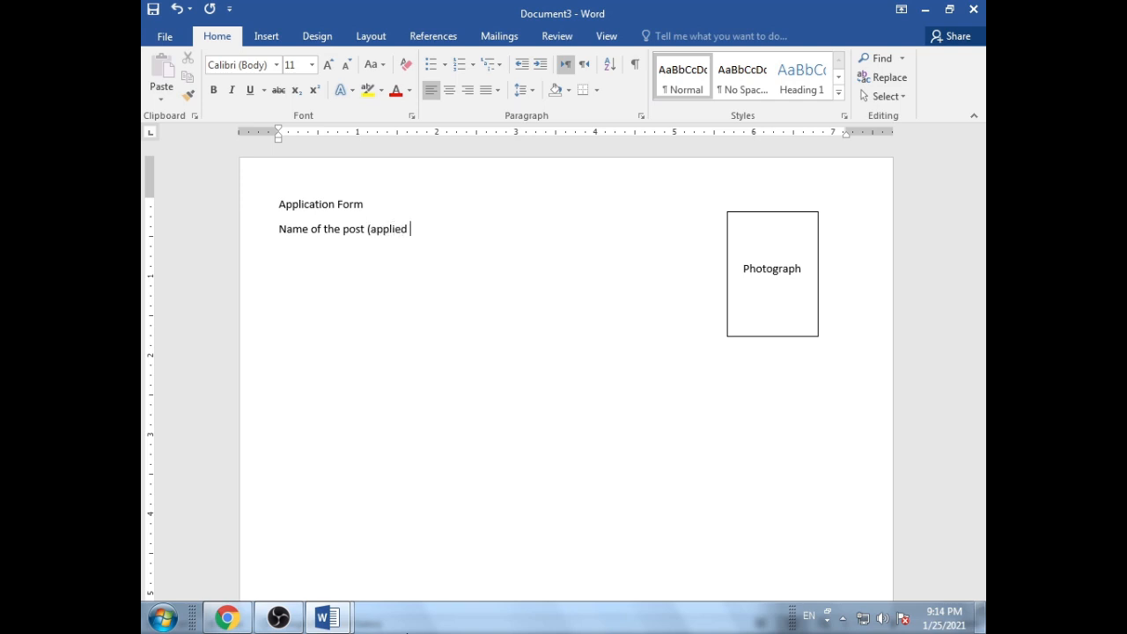
type("for")
key("BackSpace")
key("BackSpace")
type("or):")
type("__________________________________________")
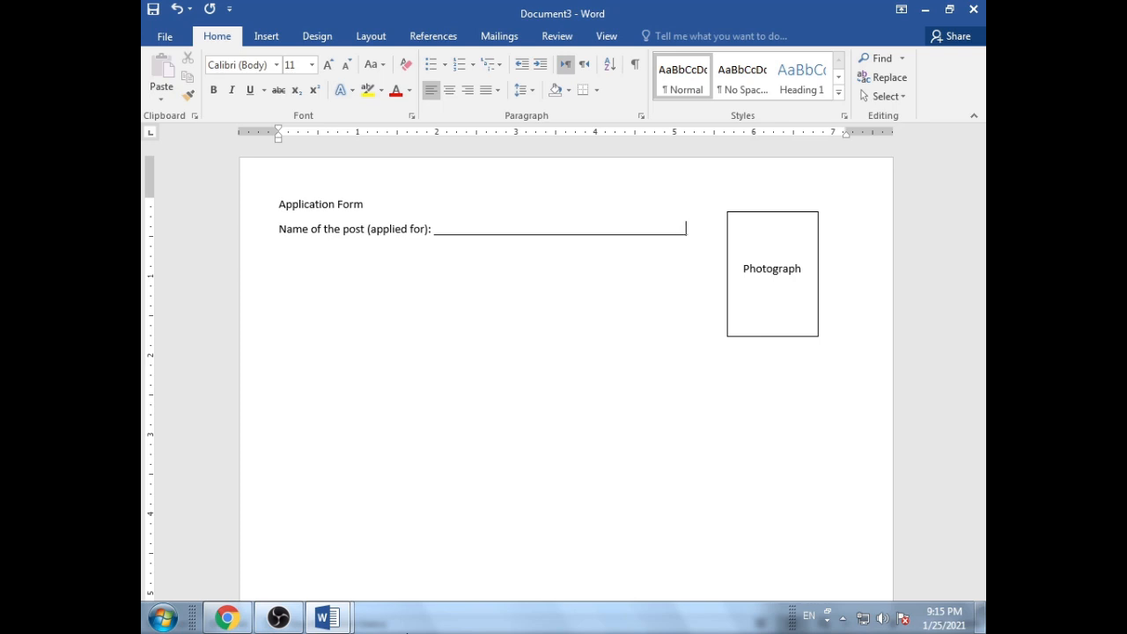
type("____")
key("Return")
- Add "Name:" and "Father's Name:" lines, each with an underscore blank ending level with the line above
type("A")
key("BackSpace")
type("Name: _____________________________________________________________")
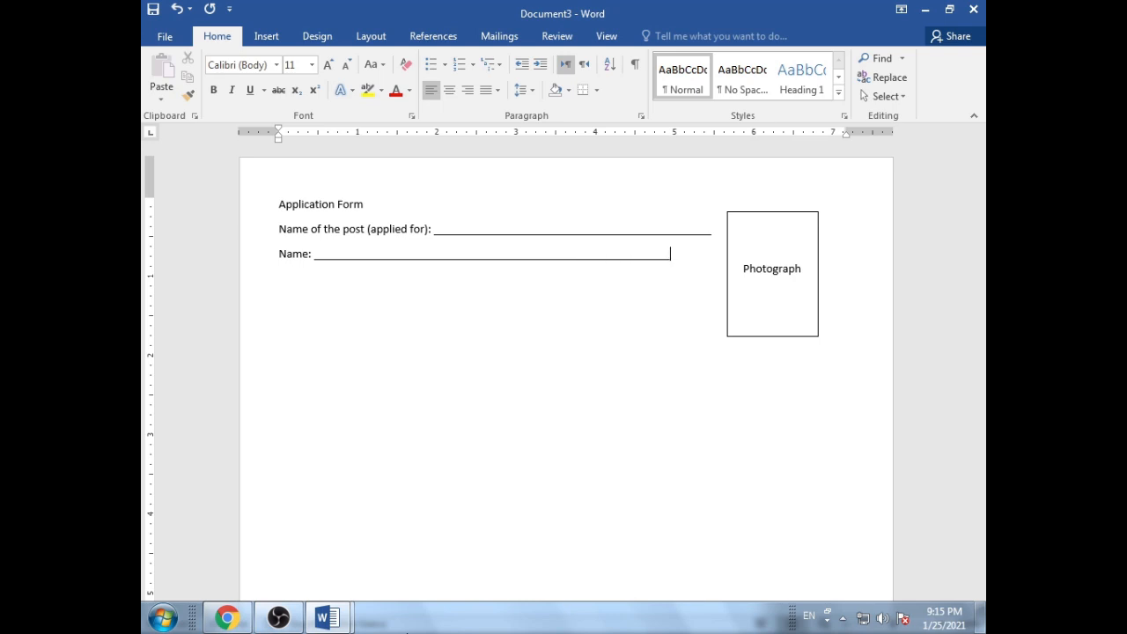
type("___")
type("F")
type("ather")
type("'s Name")
type(": ")
type("________________")
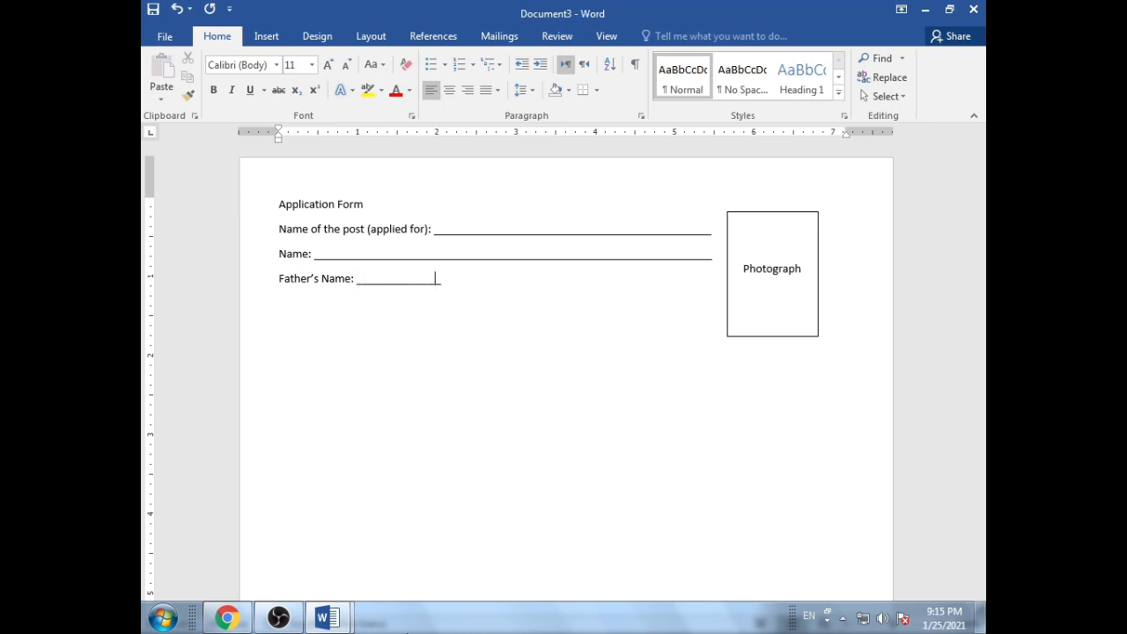
type("____________________________________________")
type("_")
- Add a line with "Date of Birth:" and "CNIC No." side by side, each followed by an underscore blank
type("Date of B")
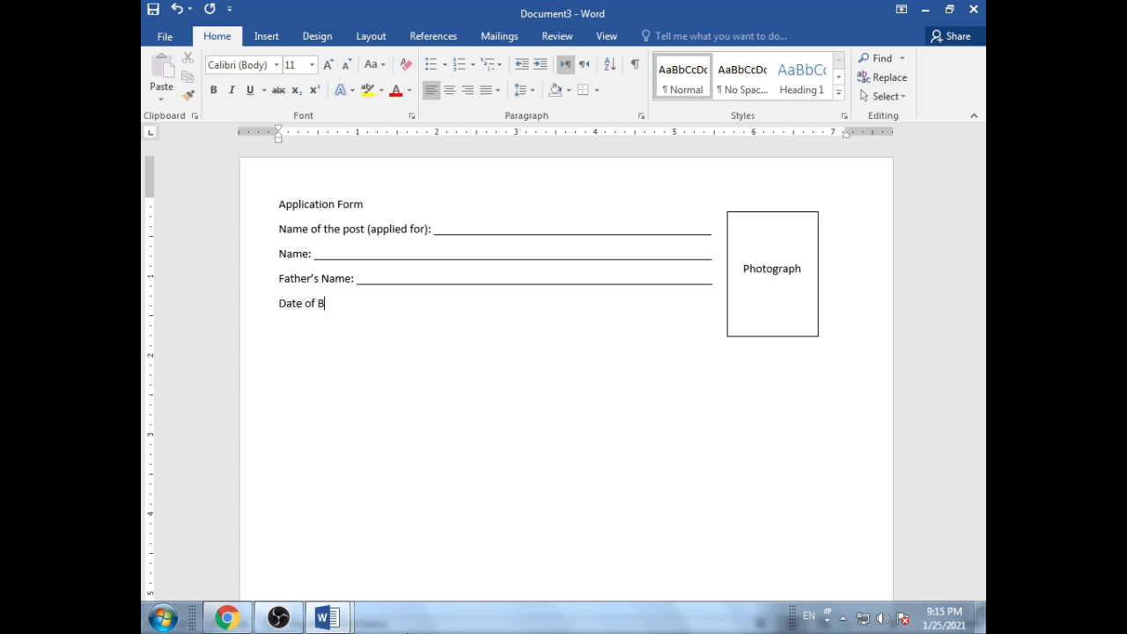
type("irth")
type(": ________")
type("________________________")
key("BackSpace")
key("BackSpace")
key("BackSpace")
key("BackSpace")
key("BackSpace")
key("BackSpace")
type("CNIC No. ")
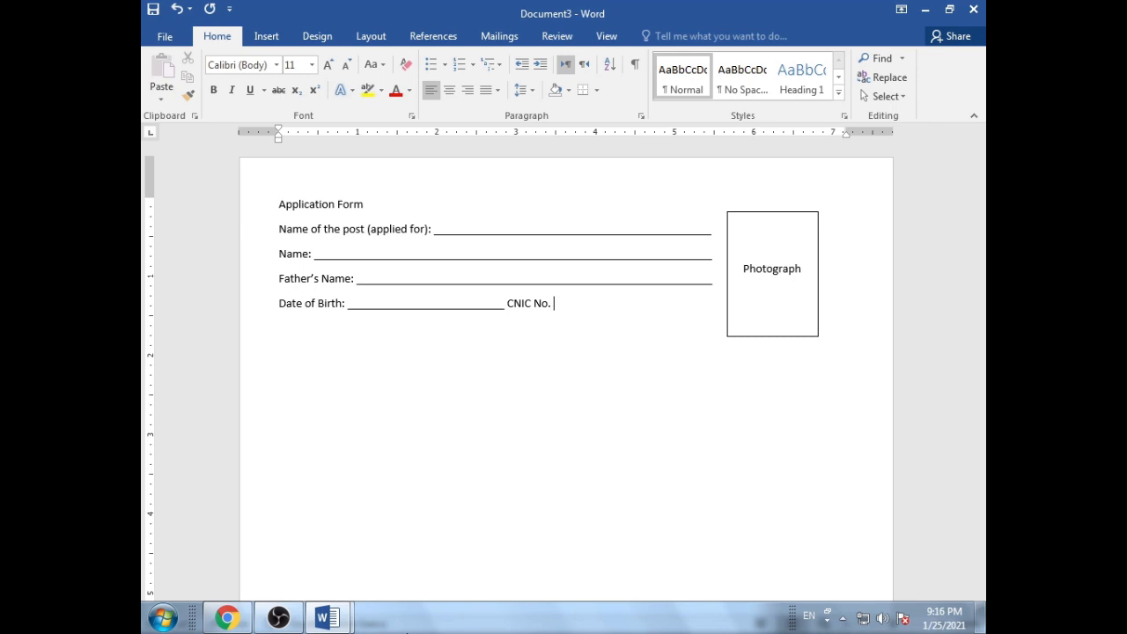
type("___________________________")
- Add a line with "Religion:" and "Domicile (District):" side by side, each followed by an underscore blank
type("Re")
key("BackSpace")
type("eligion: _______________________________")
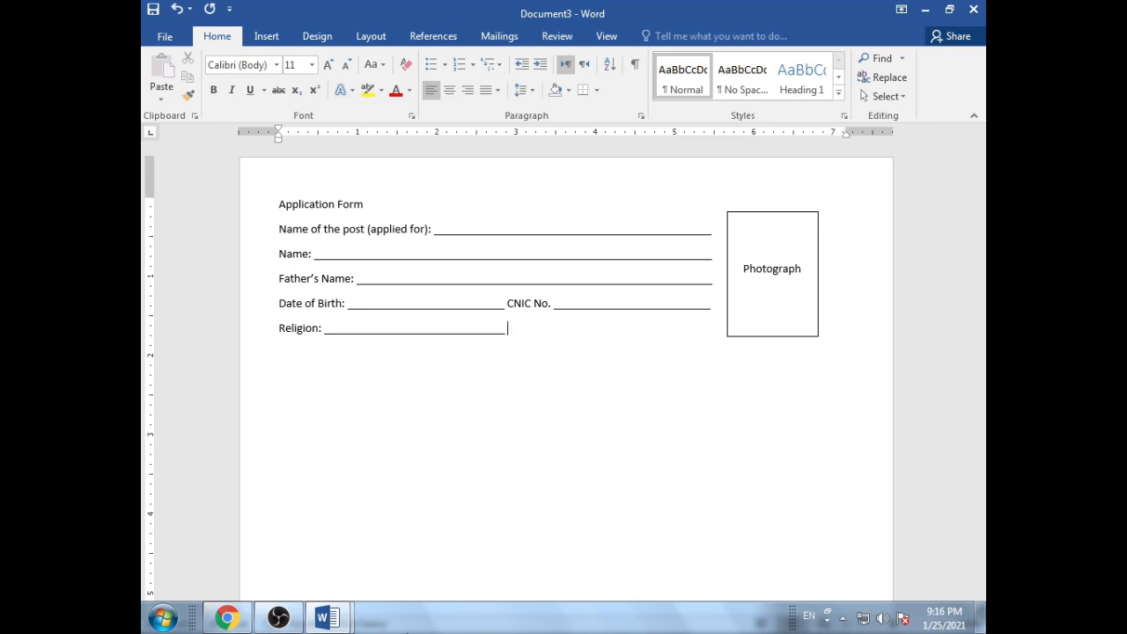
type(" Domicile")
type(" (Di")
type("stric")
type("t")
type(")")
type(": ______________")
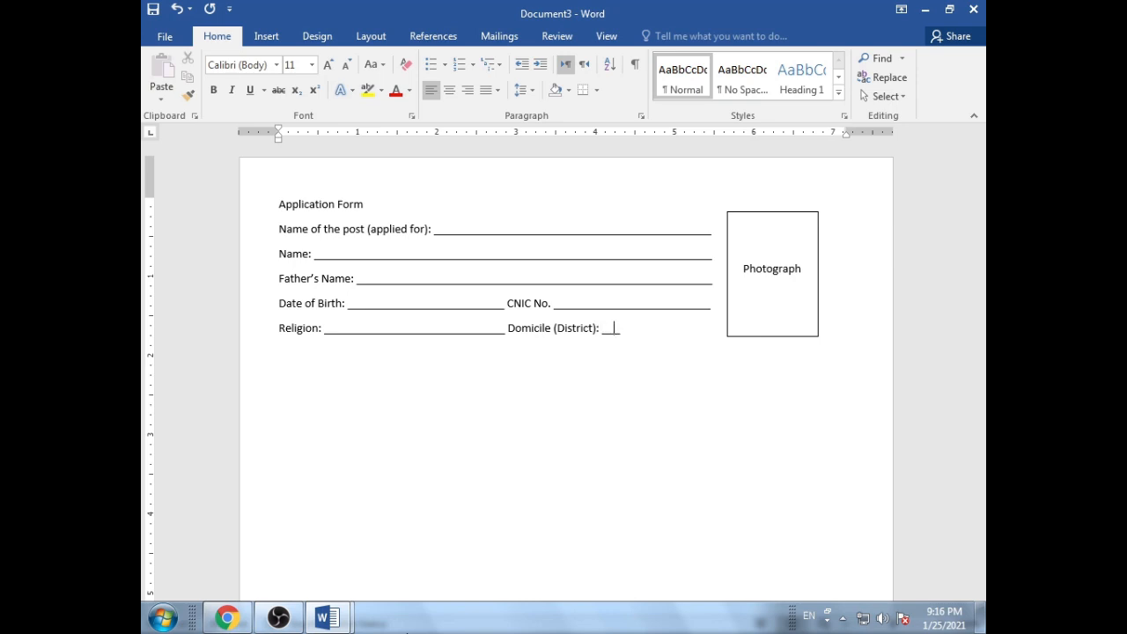
type("___")
- Add a line with "Gender:" and "Age (As on closing Date:" side by side, each followed by an underscore blank
type("GE")
key("BackSpace")
type("ender: _______________________________")
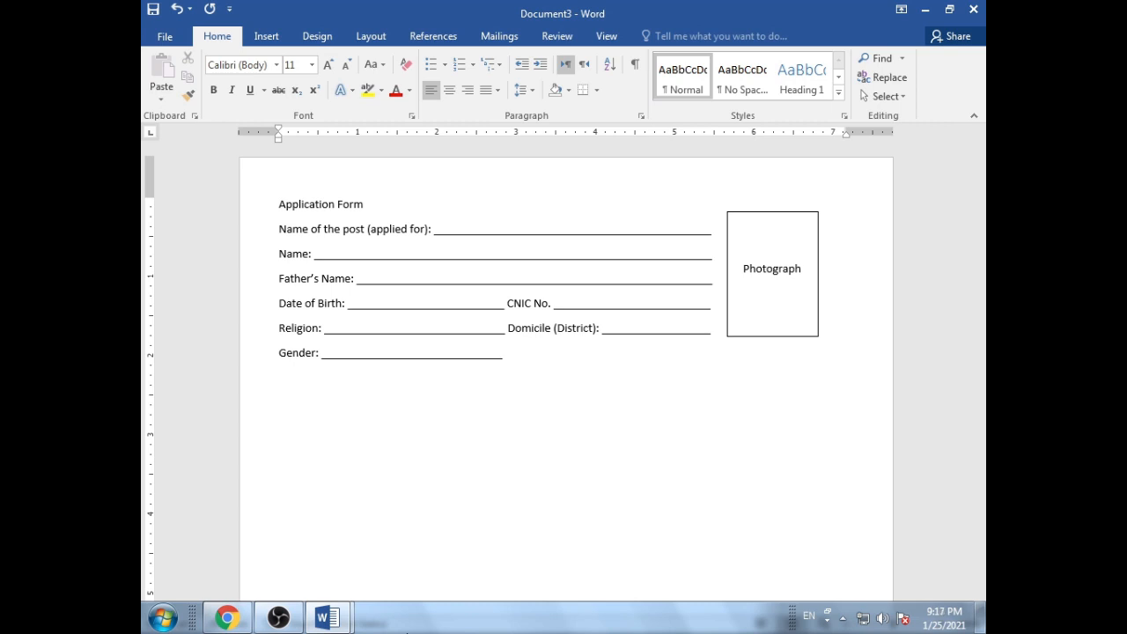
type("Age (As on closing Date")
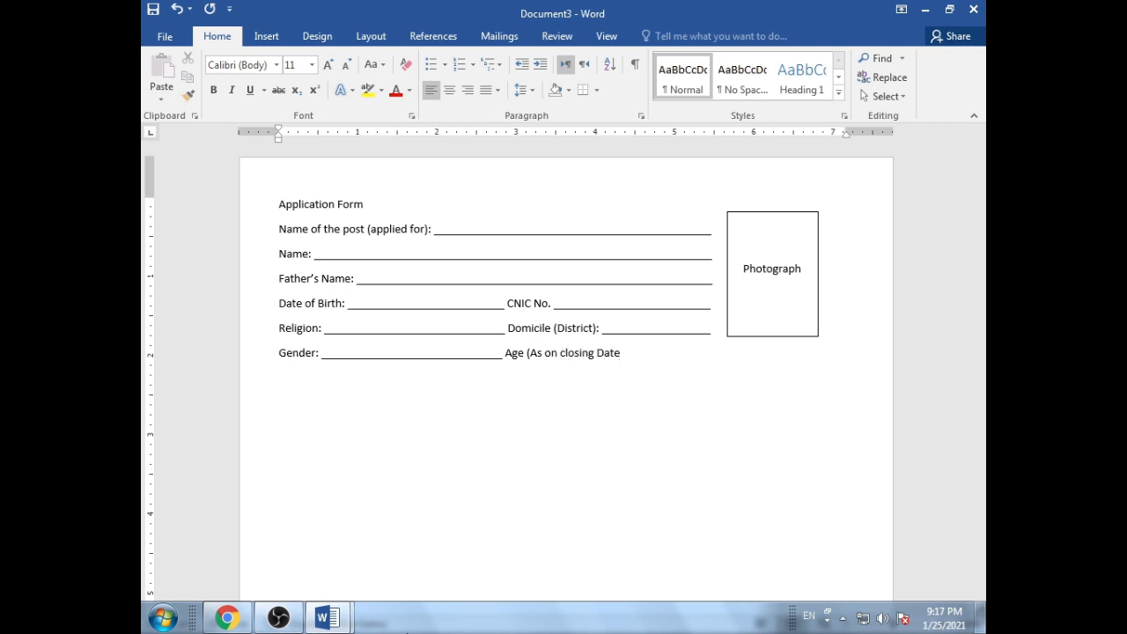
type(": ________________")
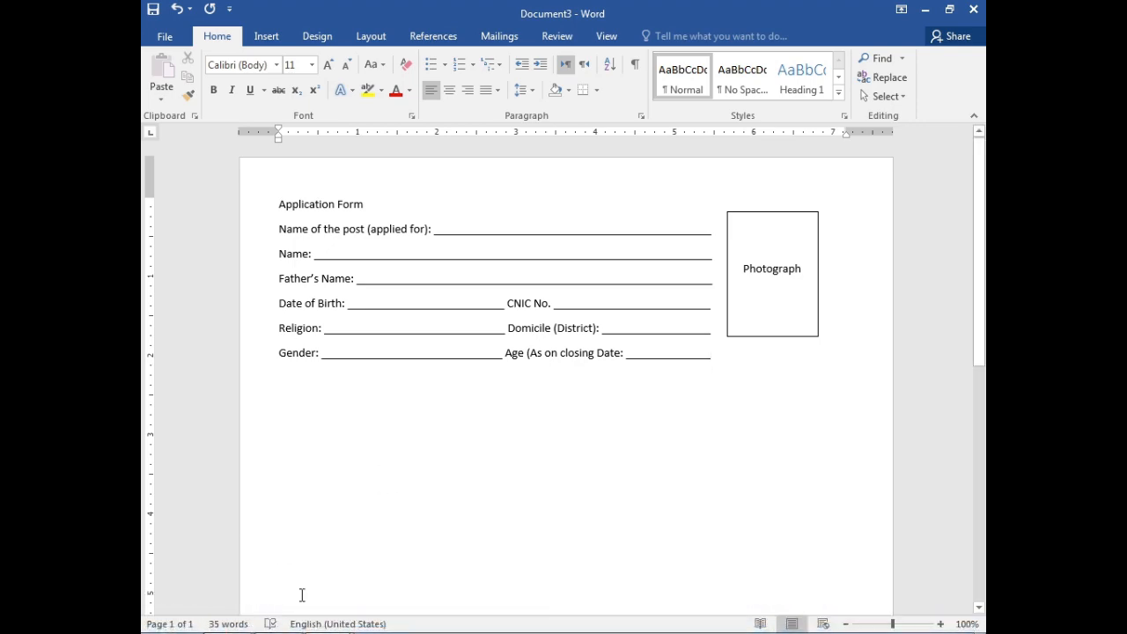
- Check the finished form in the Draft document and add a "Postal Address:" line to Document3 with a blank spanning below the photograph box
mouse_move(330, 621)
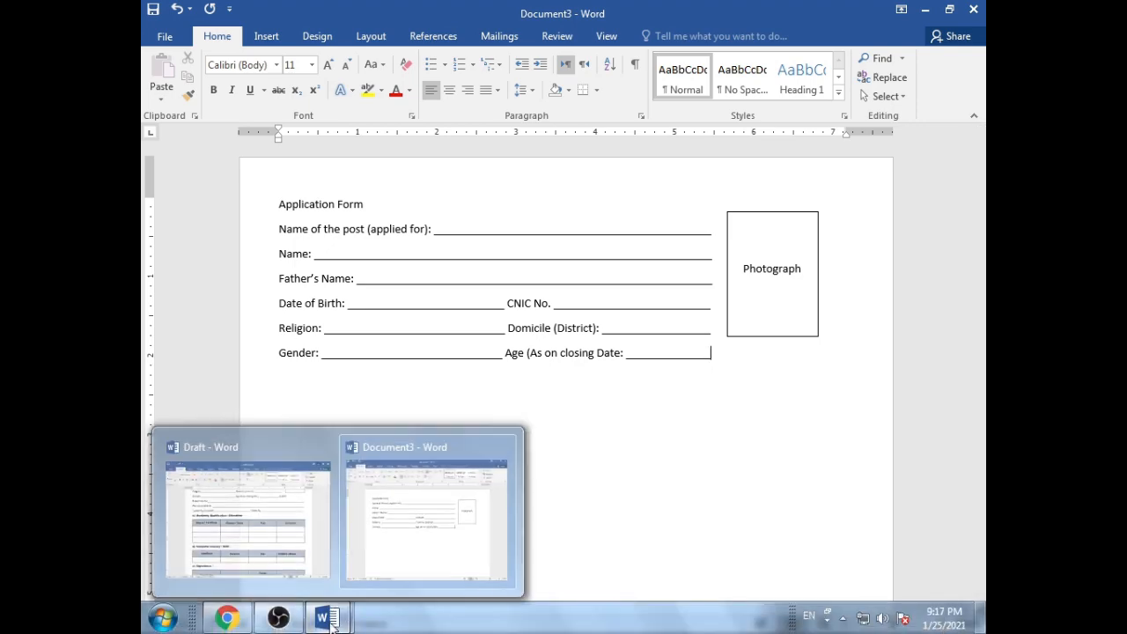
left_click(291, 534)
scroll(596, 500, "up", 4)
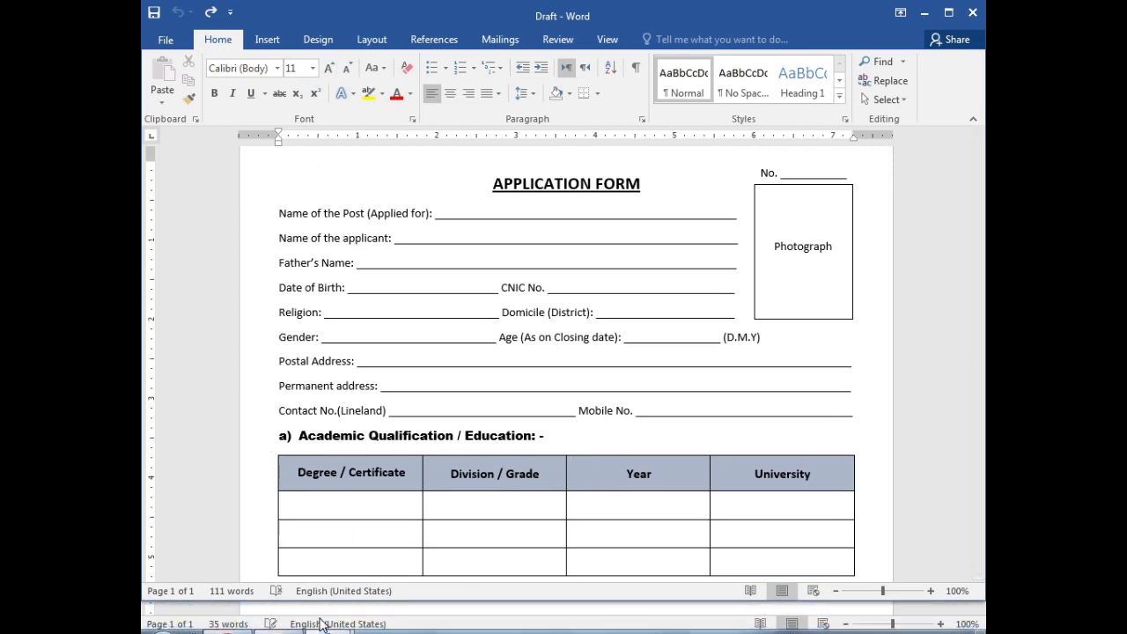
mouse_move(328, 616)
left_click(412, 533)
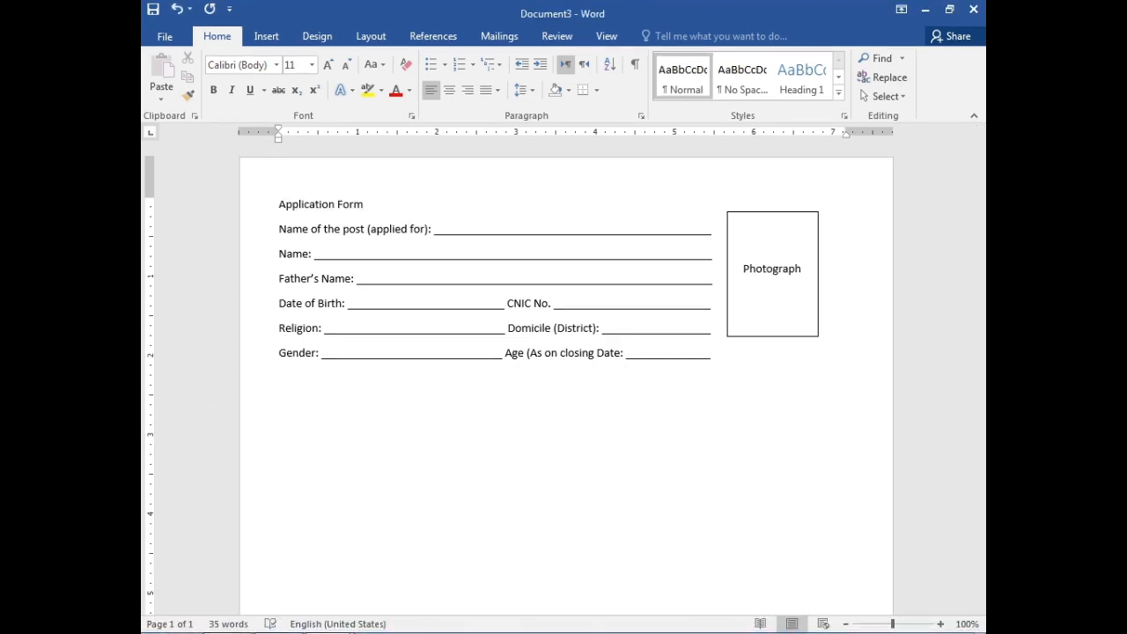
type("Postal Address: ______________________________________________________________")
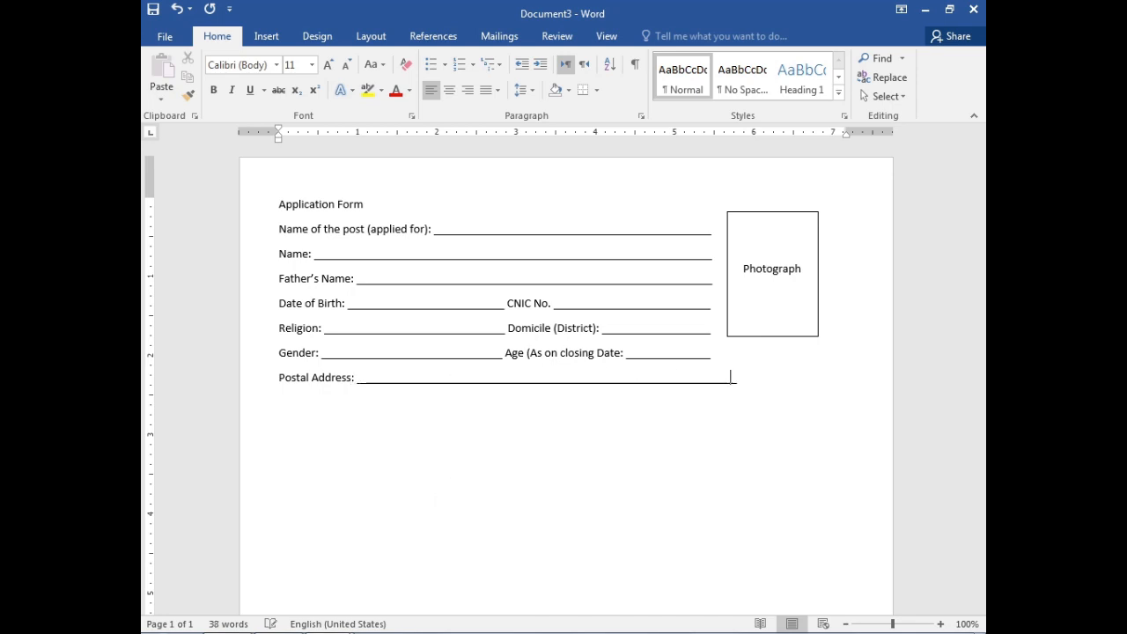
type("_____________")
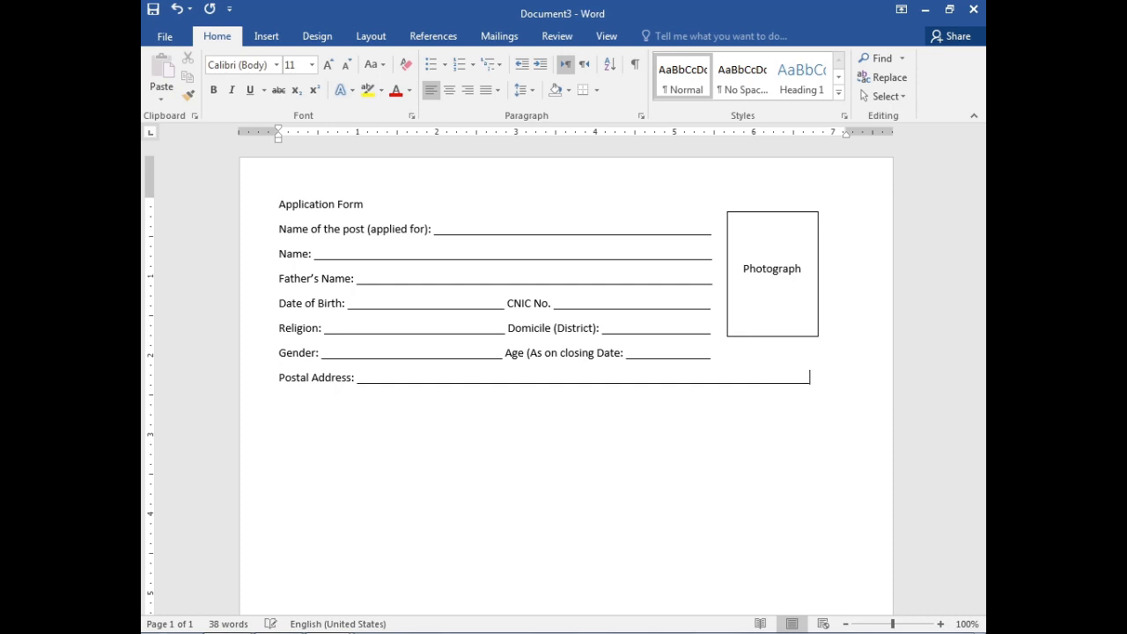
type("__")
key("Return")
- Add a "Permanent Address:" line with an underscore blank ending level with the postal address line
type("Permanen")
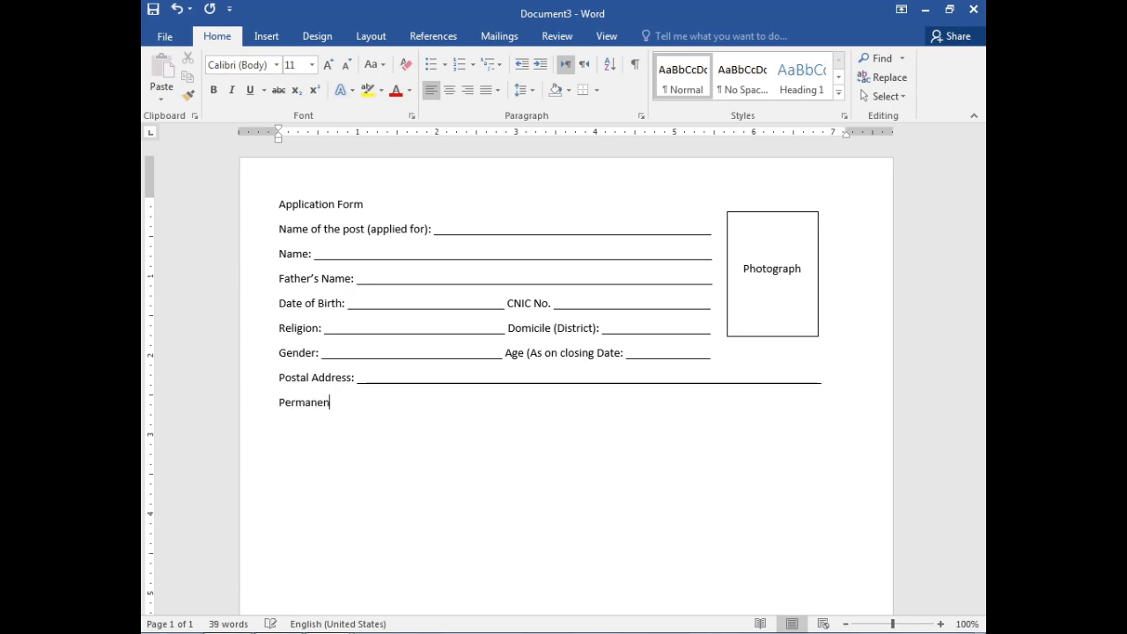
type("t Address: _")
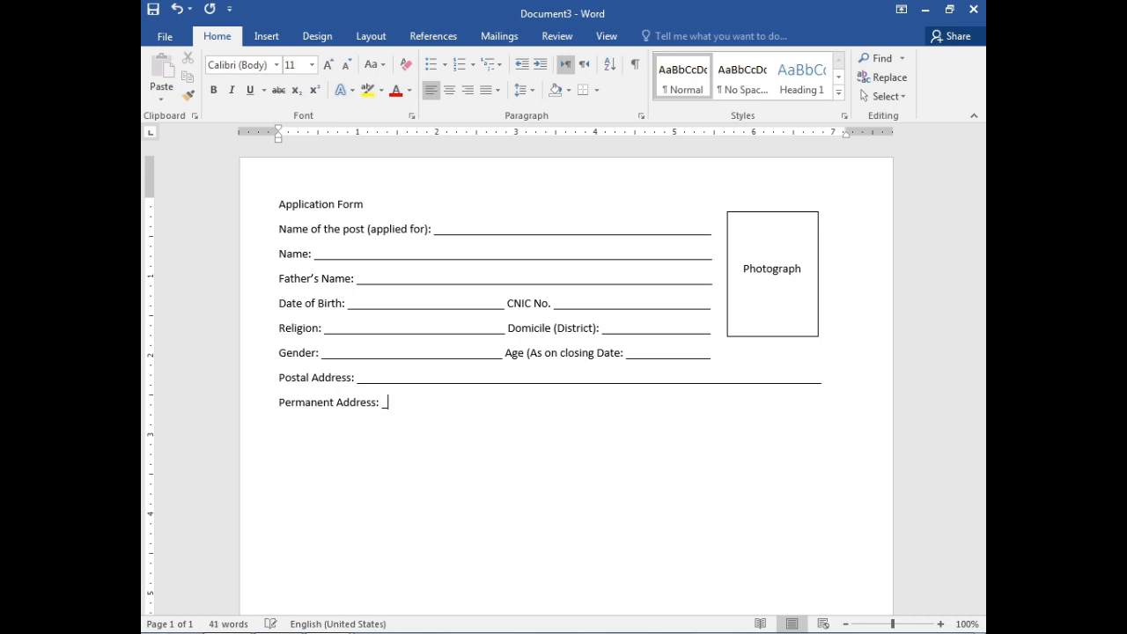
type("___________________________________________________________________________________________________")
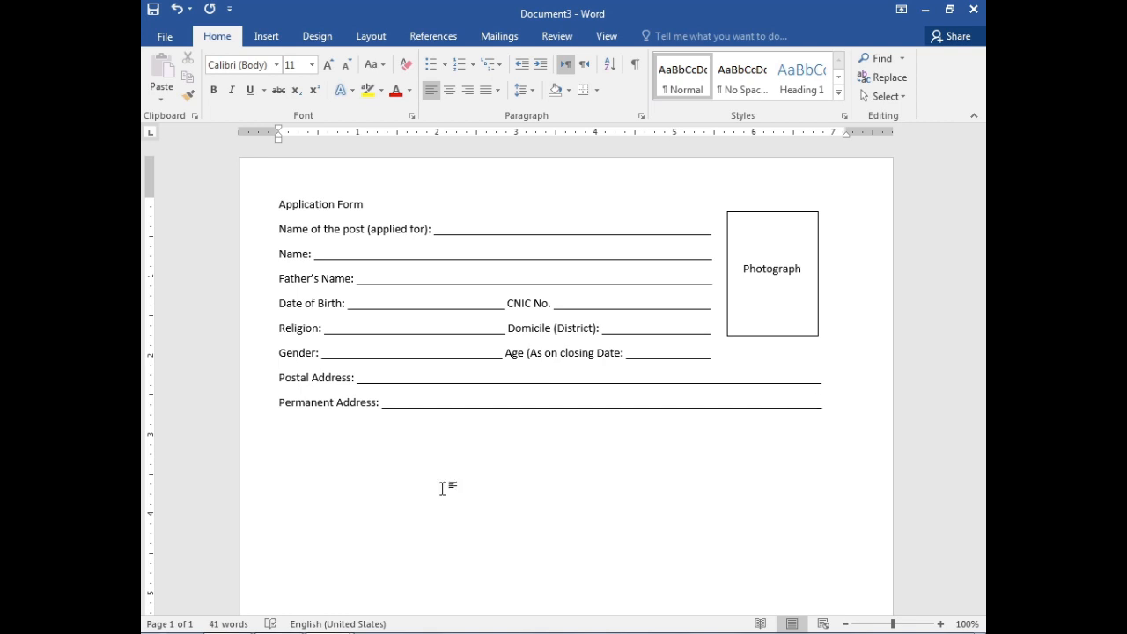
key("Return")
- Add a line with "Contact (Lineland):" and "Mobile No." side by side, each followed by an underscore blank
type("Contact ")
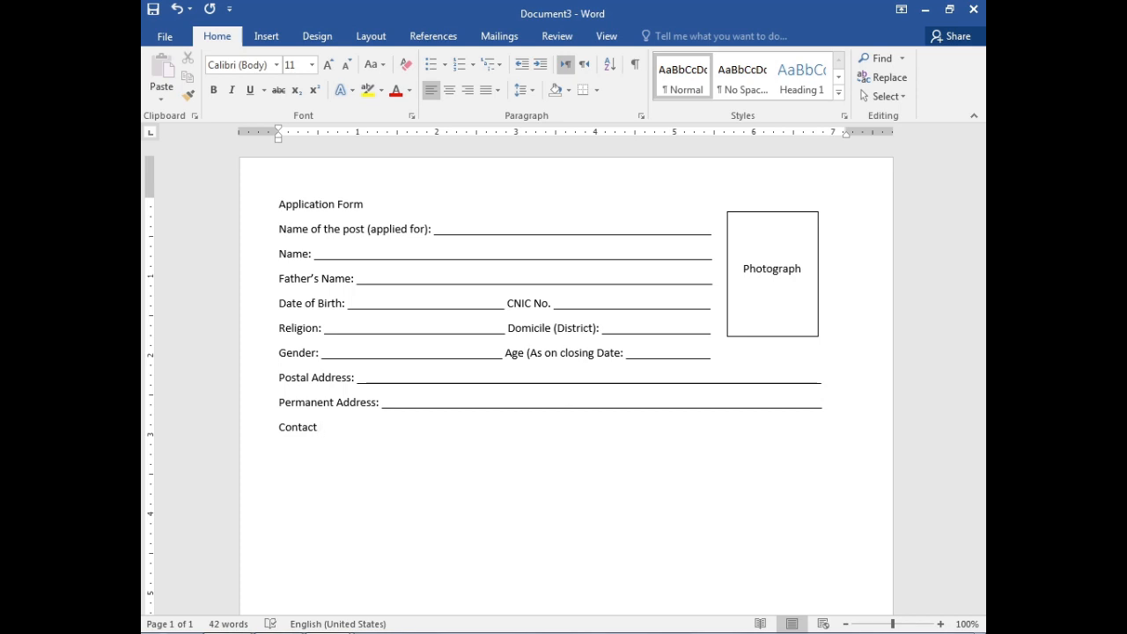
type("(Lineland): ____________________")
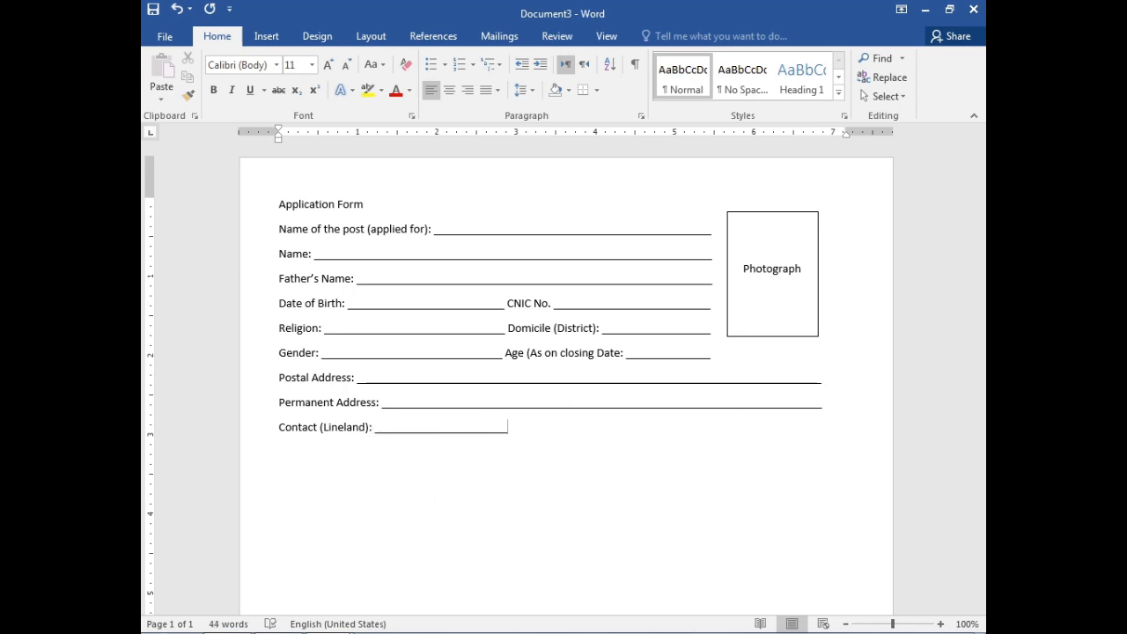
type("_ ")
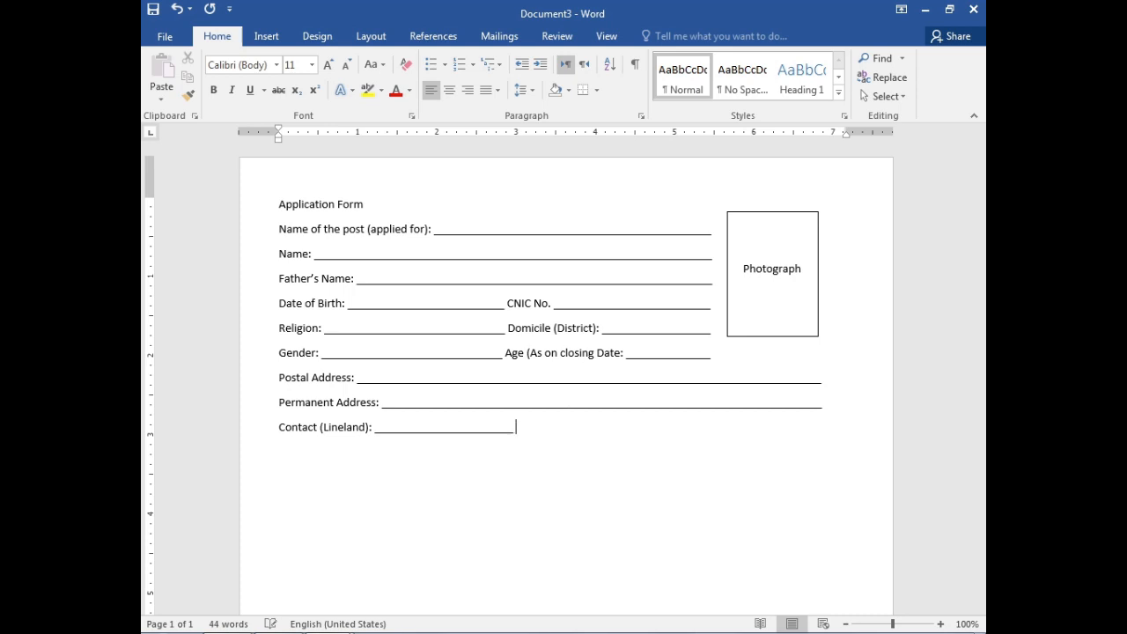
type("Mobne")
key("BackSpace")
key("BackSpace")
type("ile No.")
key("BackSpace")
key("BackSpace")
type("___________________")
type("__________________")
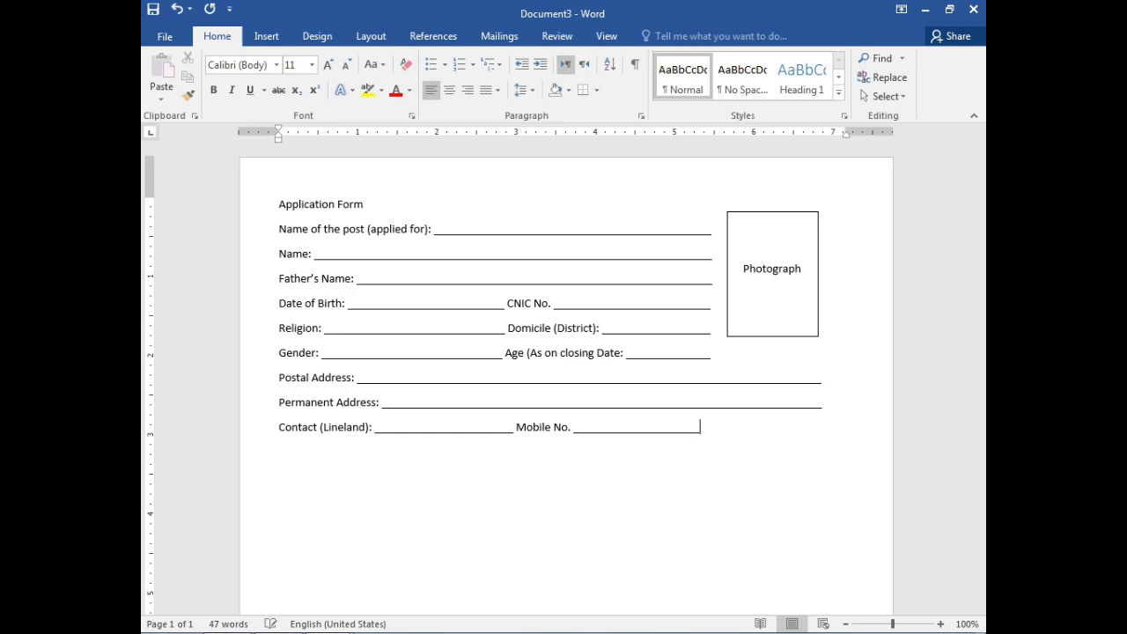
type("__________________")
key("Return")
- Add the heading "Academic Qualification / Education:" below the contact line, correcting its spelling, and start a new paragraph
type("Acad")
type("im")
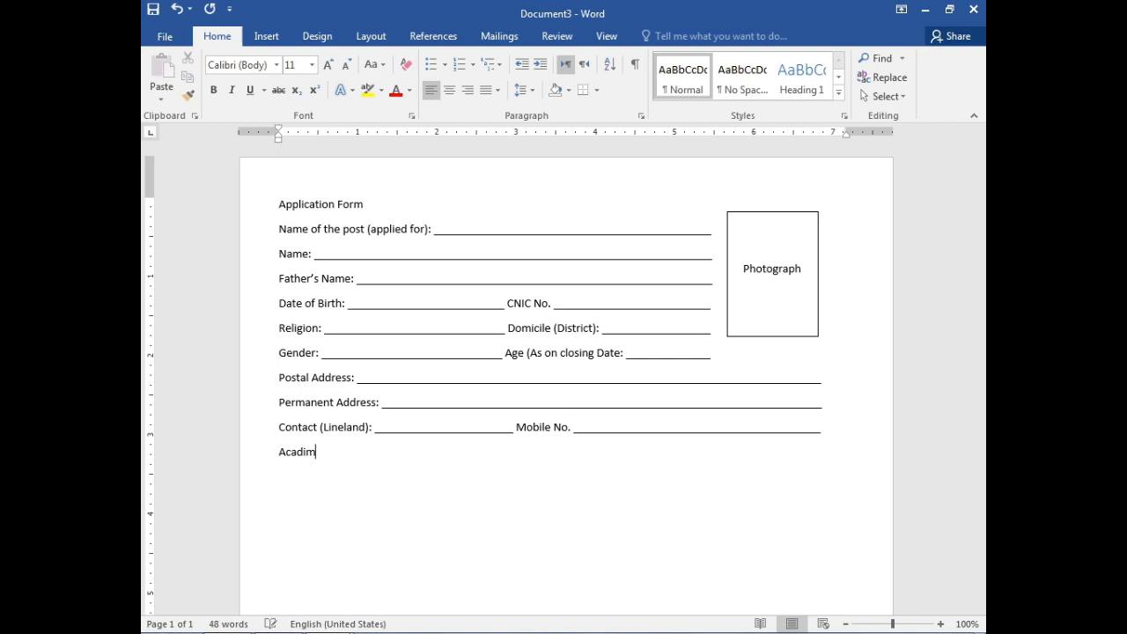
type("ic")
key("BackSpace")
key("shift+F10")
key("Return")
type("Qulali")
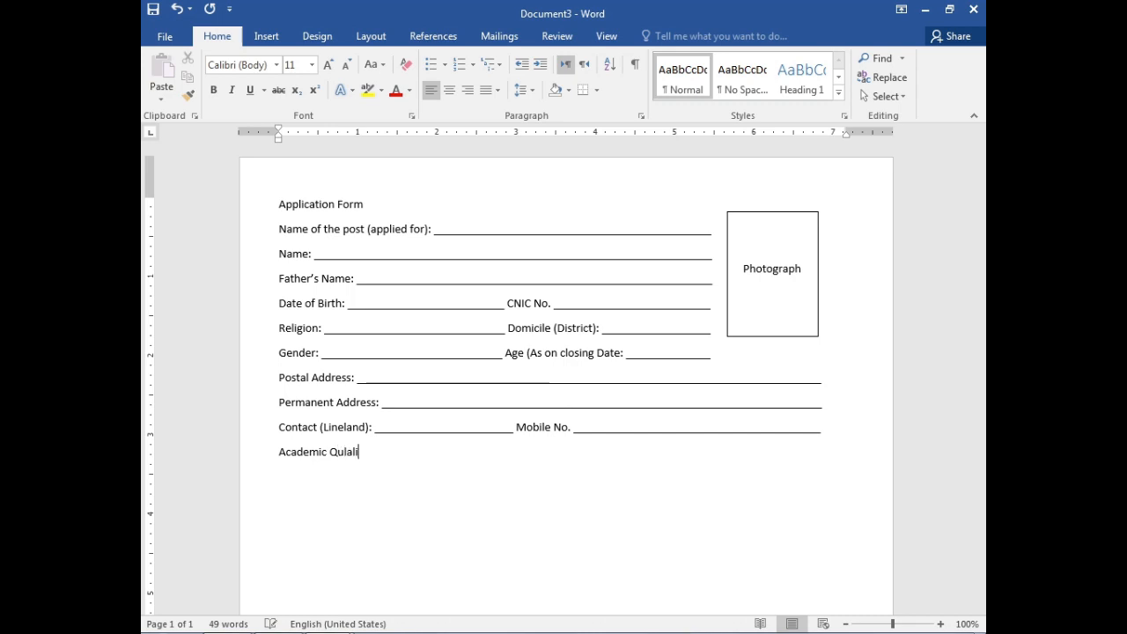
key("BackSpace")
key("BackSpace")
key("BackSpace")
key("BackSpace")
type("alificaiton")
key("BackSpace")
key("BackSpace")
key("BackSpace")
key("BackSpace")
key("BackSpace")
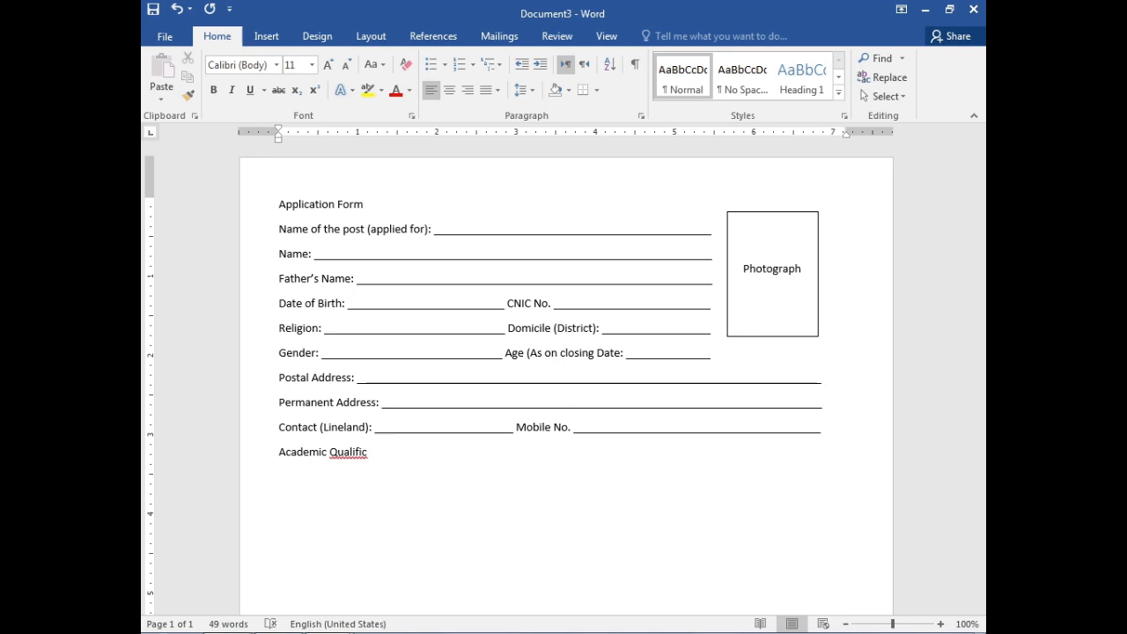
type("ation  / Educiaton")
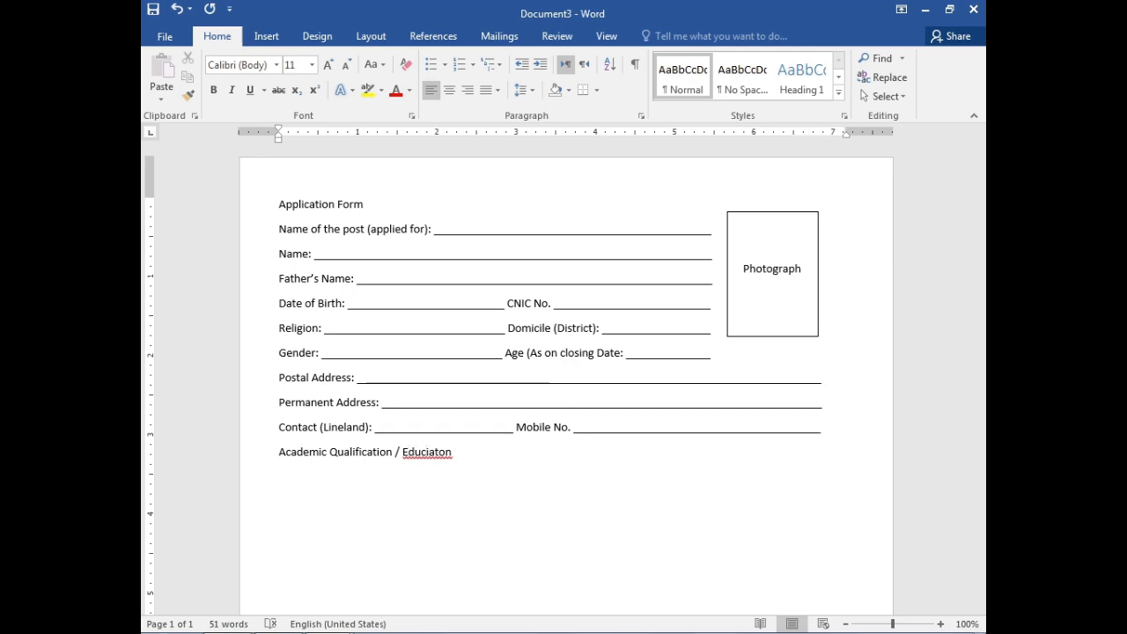
key("BackSpace")
key("Right")
key("Right")
type("ion:")
key("Return")
- Insert a table with four columns and three rows below the Academic Qualification / Education heading
left_click(264, 41)
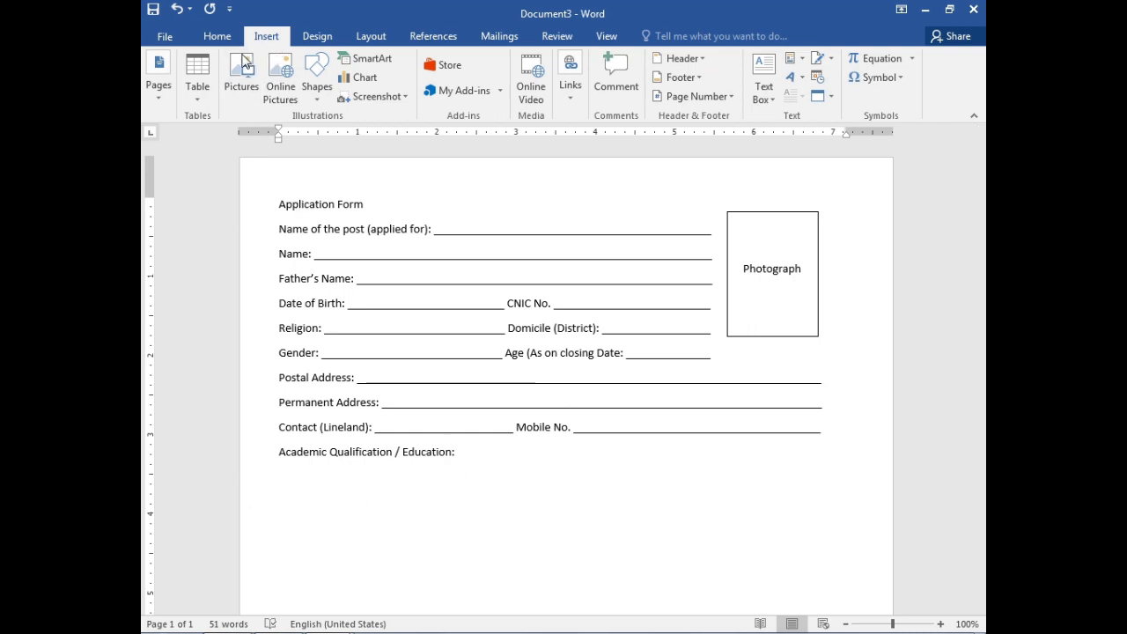
left_click(199, 86)
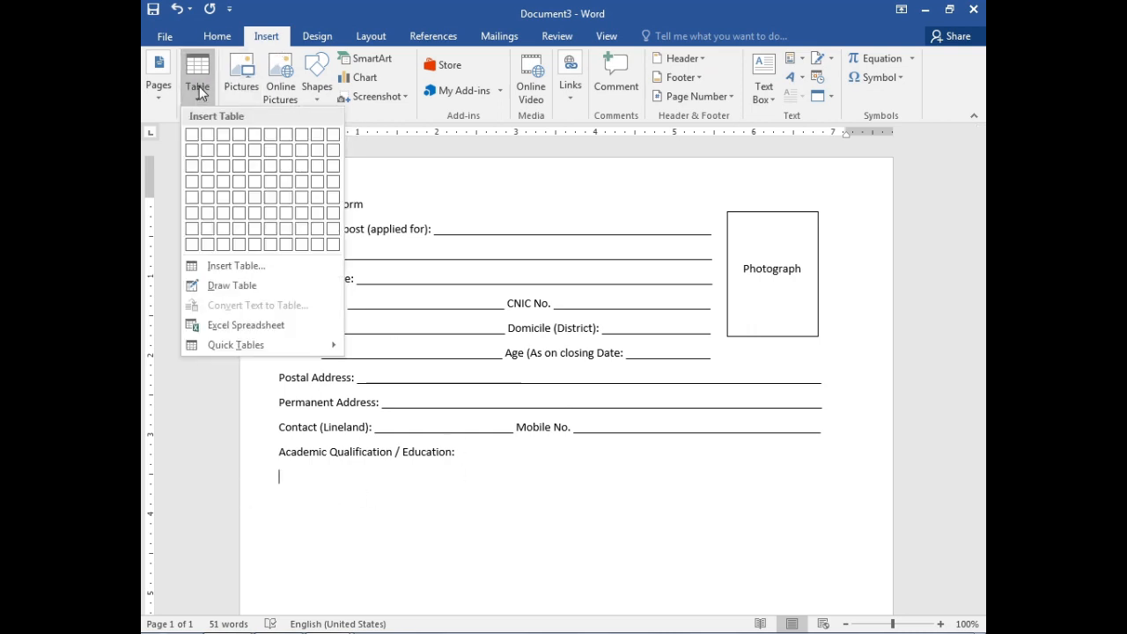
left_click(242, 167)
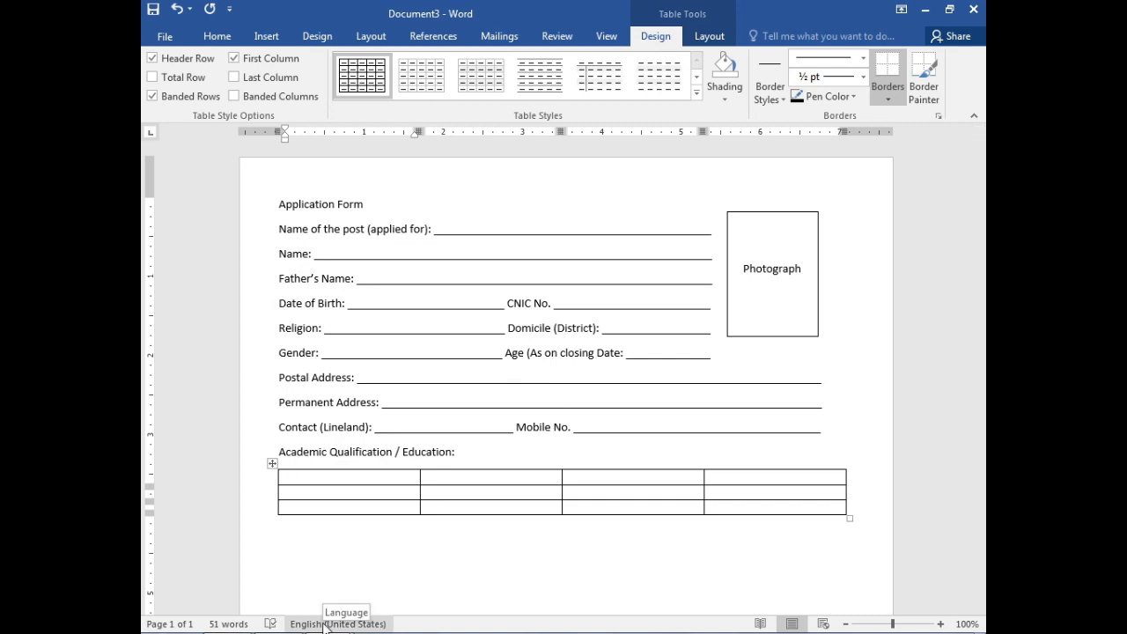
- Enter the headers "Degree / Certificate" and "Division / Grade" in the first two columns of the academic qualification table
type("Degree")
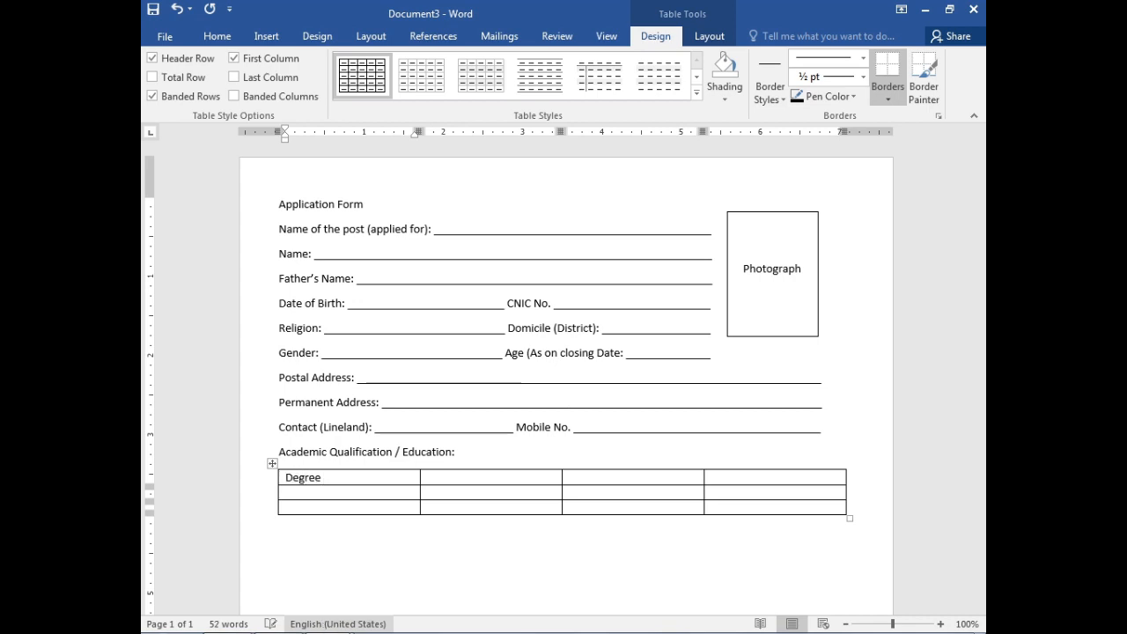
type(" / Certificate")
key("Tab")
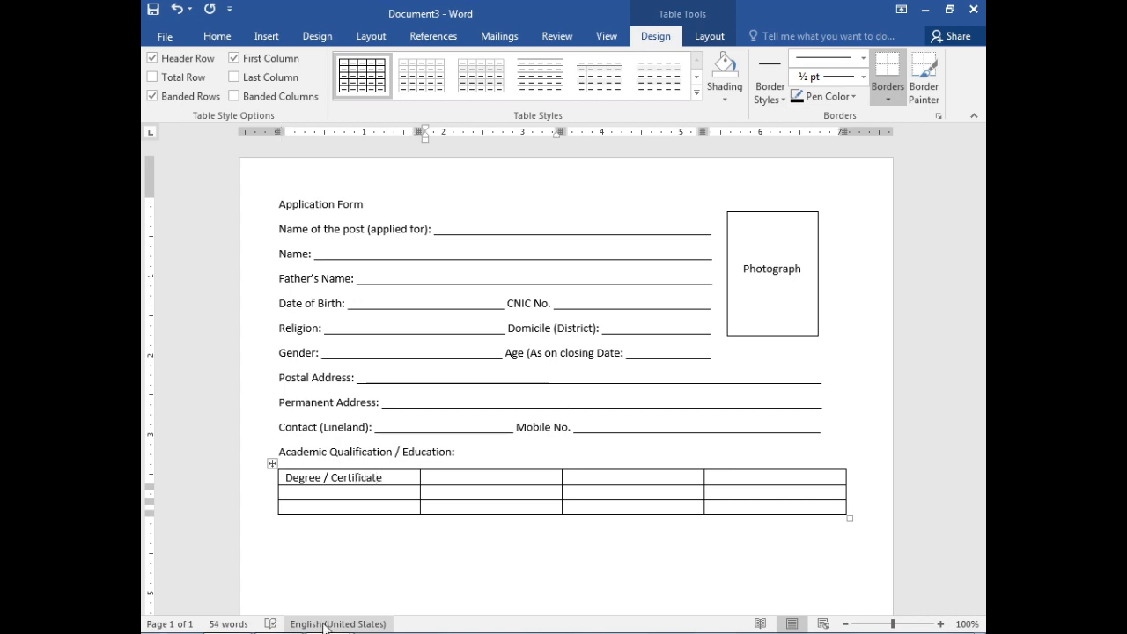
type("Division / Gra")
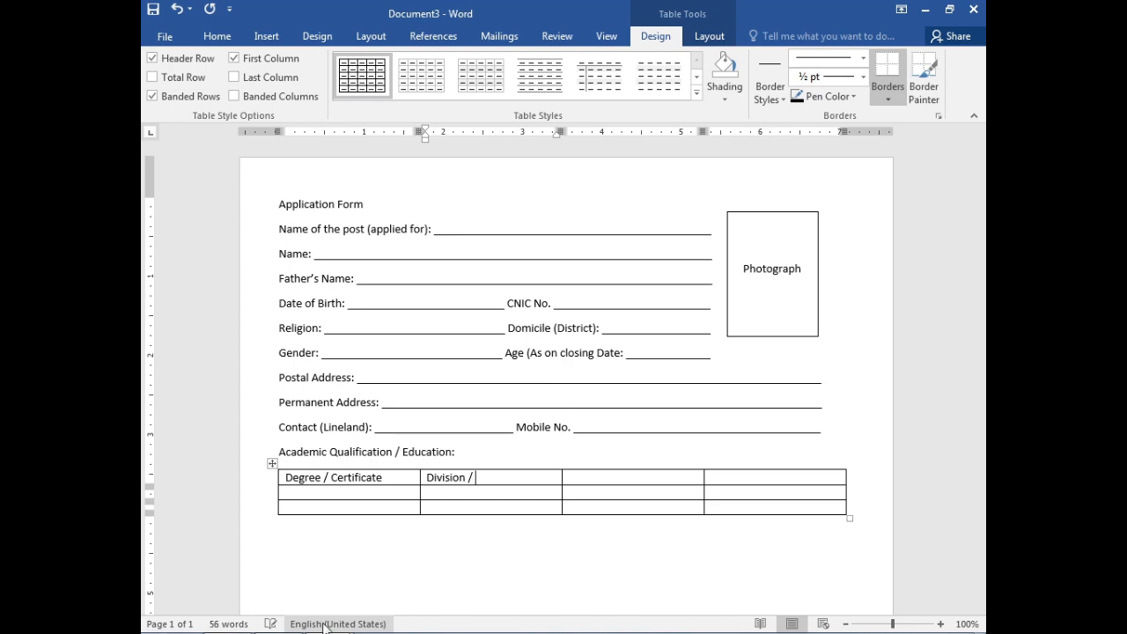
type("de")
key("Tab")
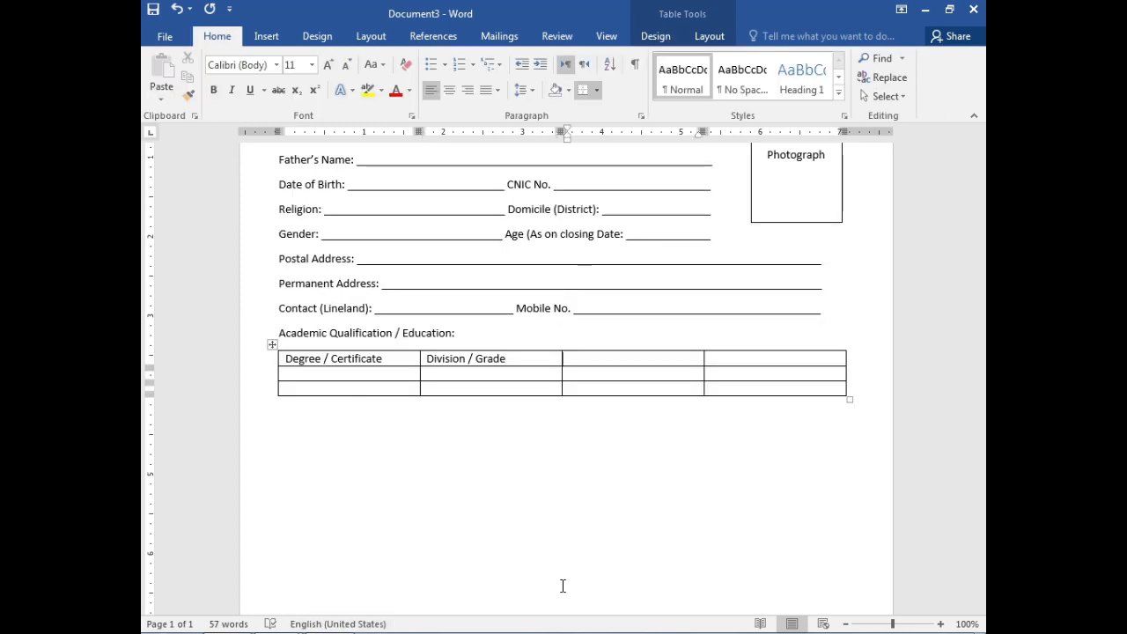
- Enter the headers "Year" and "University / Board" in the last two columns of the academic qualification table, correcting the capitalization of "Year"
type("YEar")
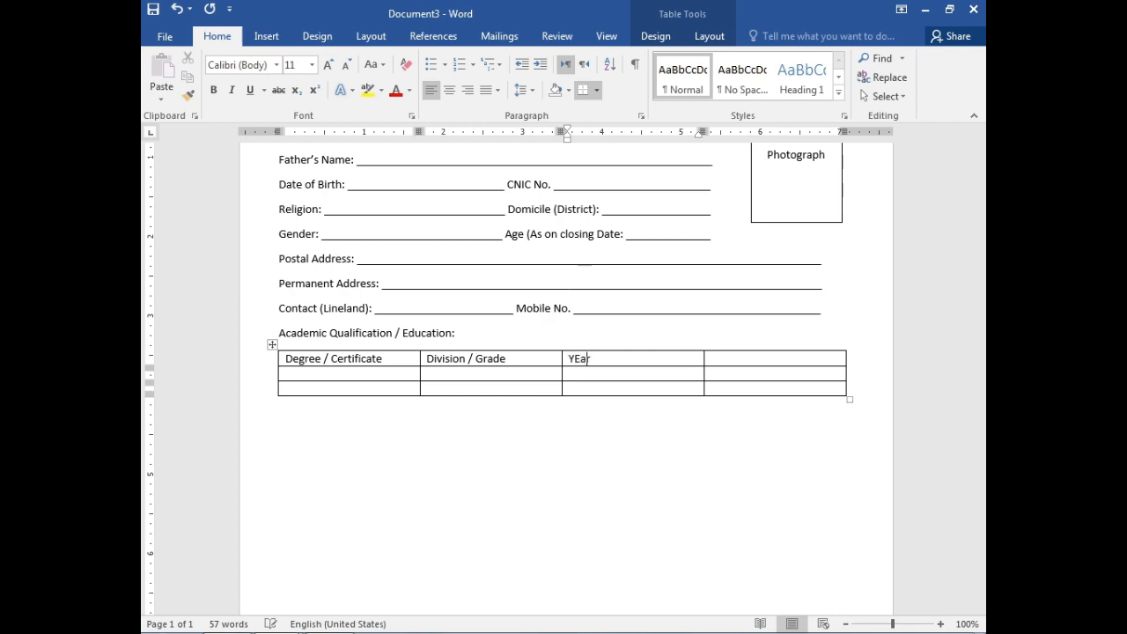
key("BackSpace")
key("BackSpace")
key("BackSpace")
key("BackSpace")
type("YEar")
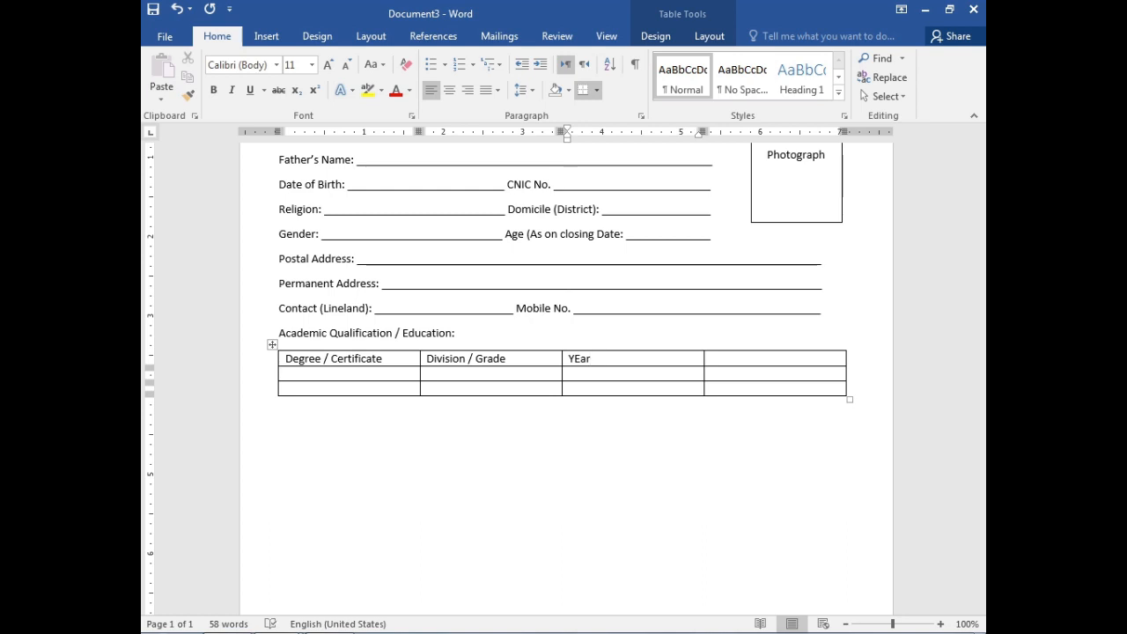
key("BackSpace")
key("BackSpace")
key("BackSpace")
key("BackSpace")
type("Year")
key("Tab")
type("University")
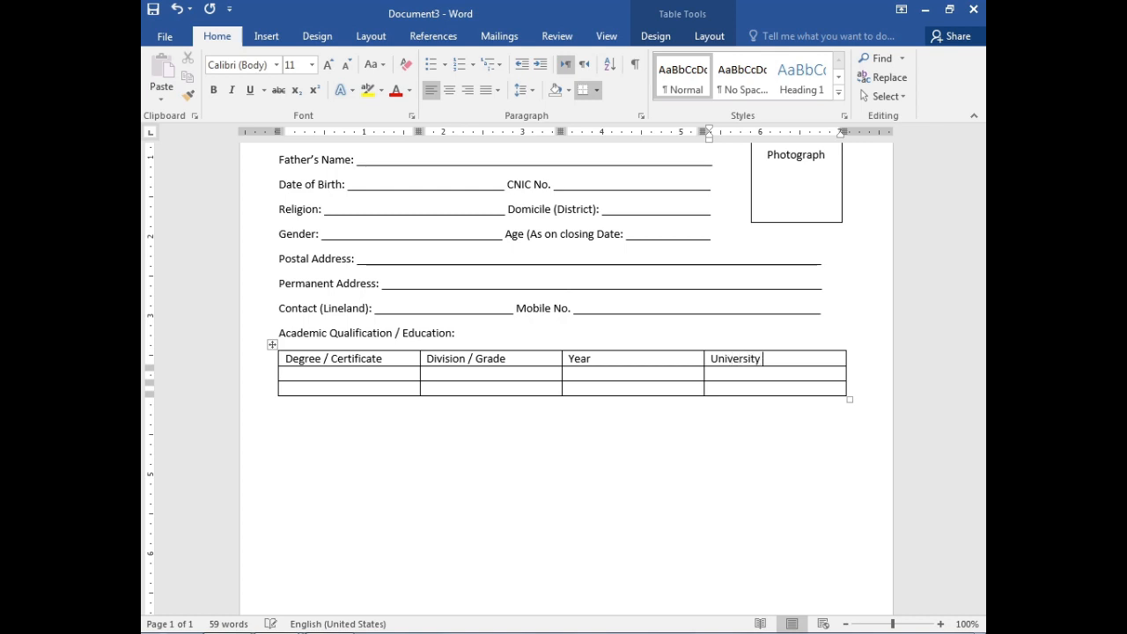
type(" / Board")
- Add the heading "Computer Literacy / Skills:" below the academic qualification table, correcting its spelling, and start a new paragraph
left_click(284, 413)
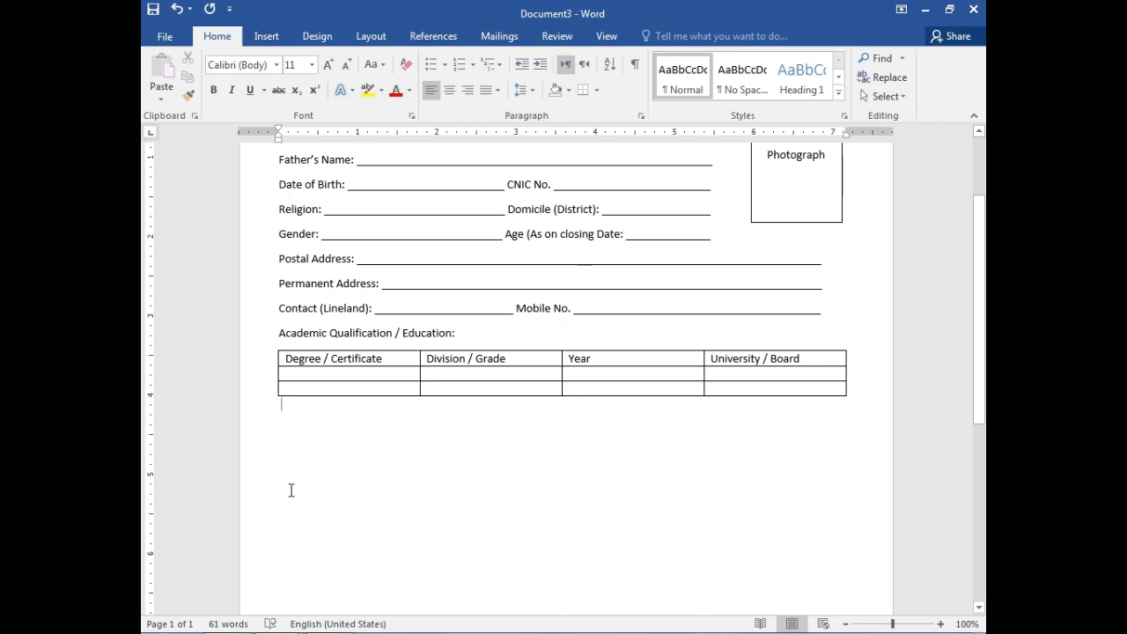
type("Compute")
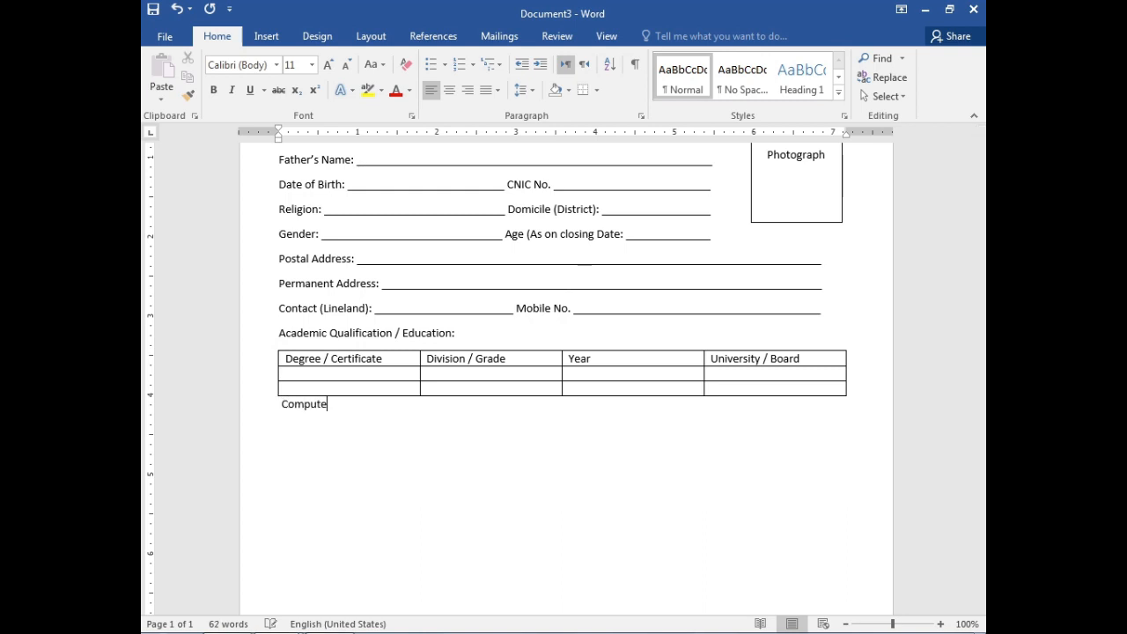
type("r Litercy")
key("BackSpace")
key("Menu")
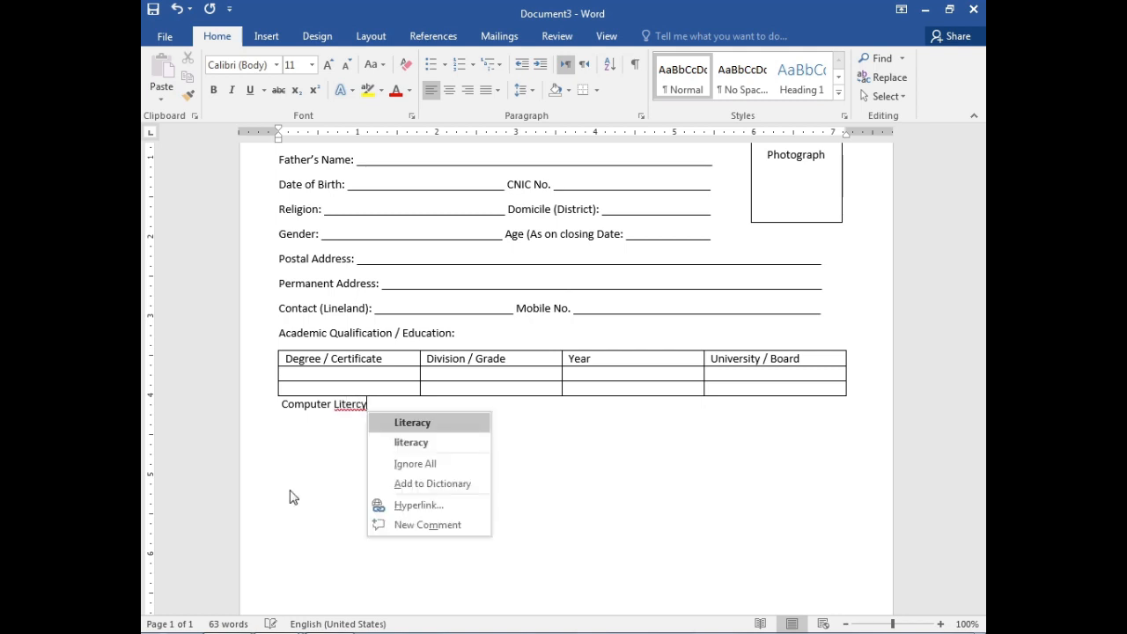
key("Return")
type("/ ")
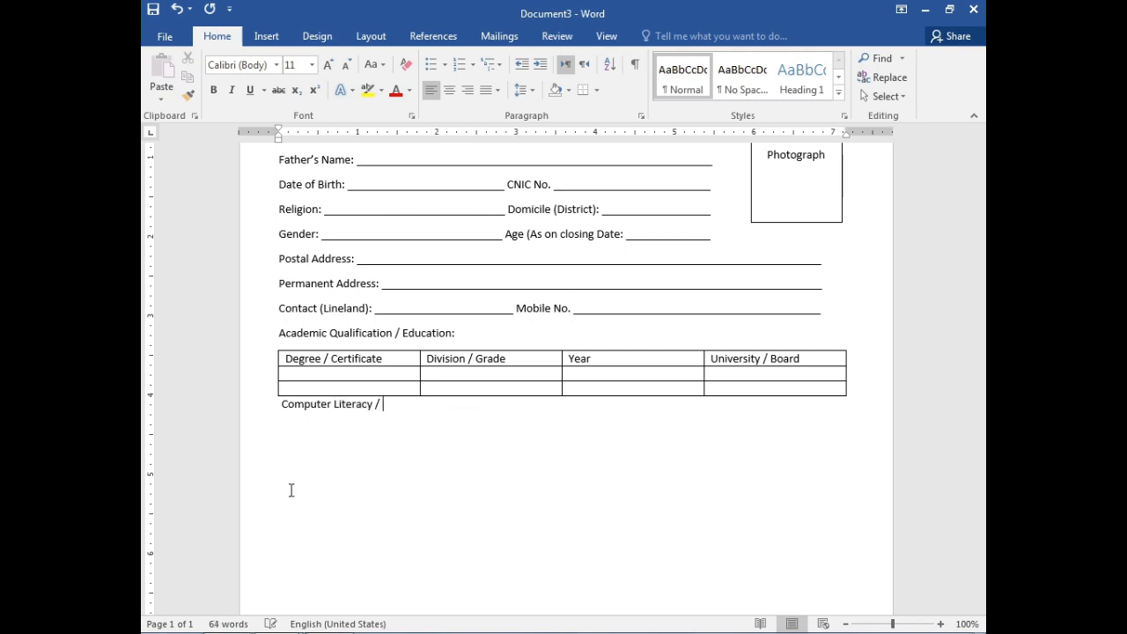
type("Skills:")
key("Return")
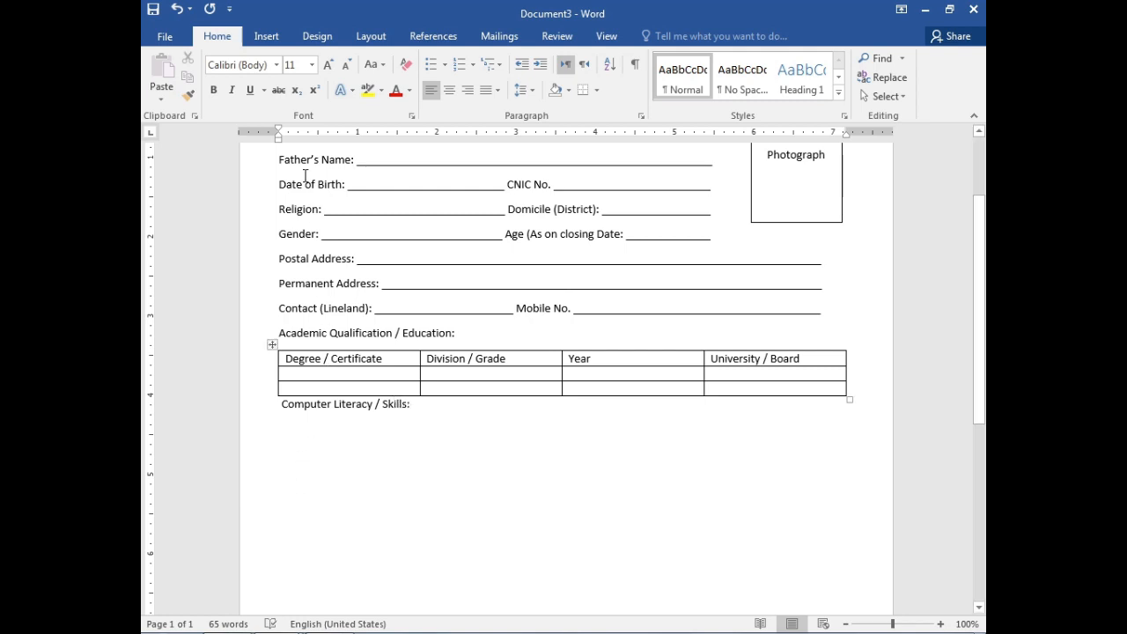
- Insert a table with four columns and two rows below the Computer Literacy / Skills heading
left_click(266, 36)
left_click(199, 87)
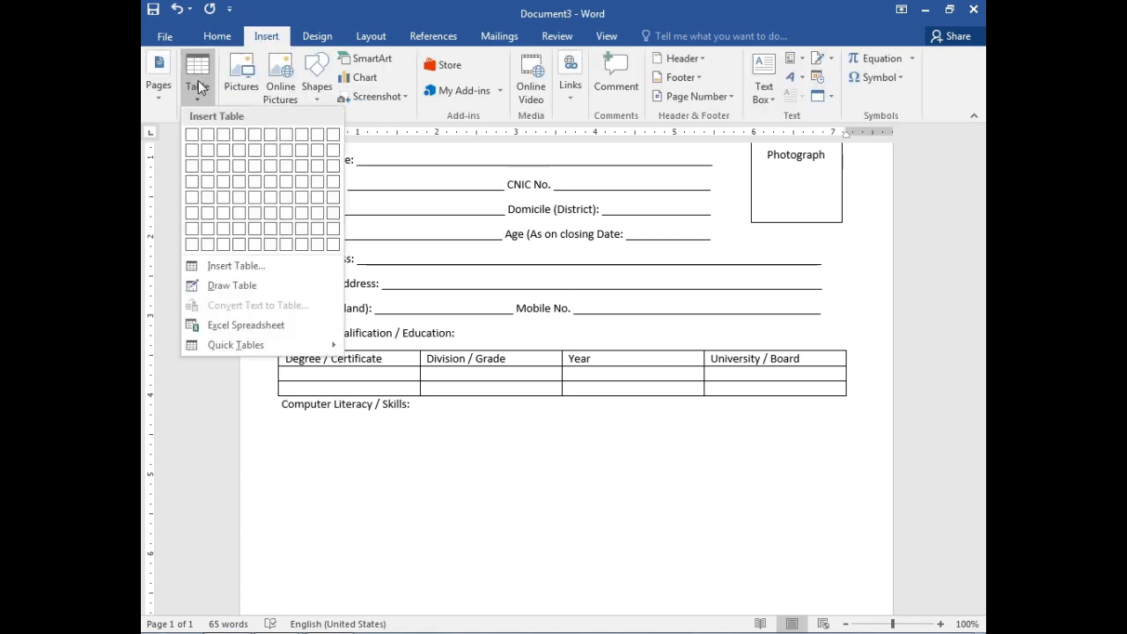
left_click(242, 152)
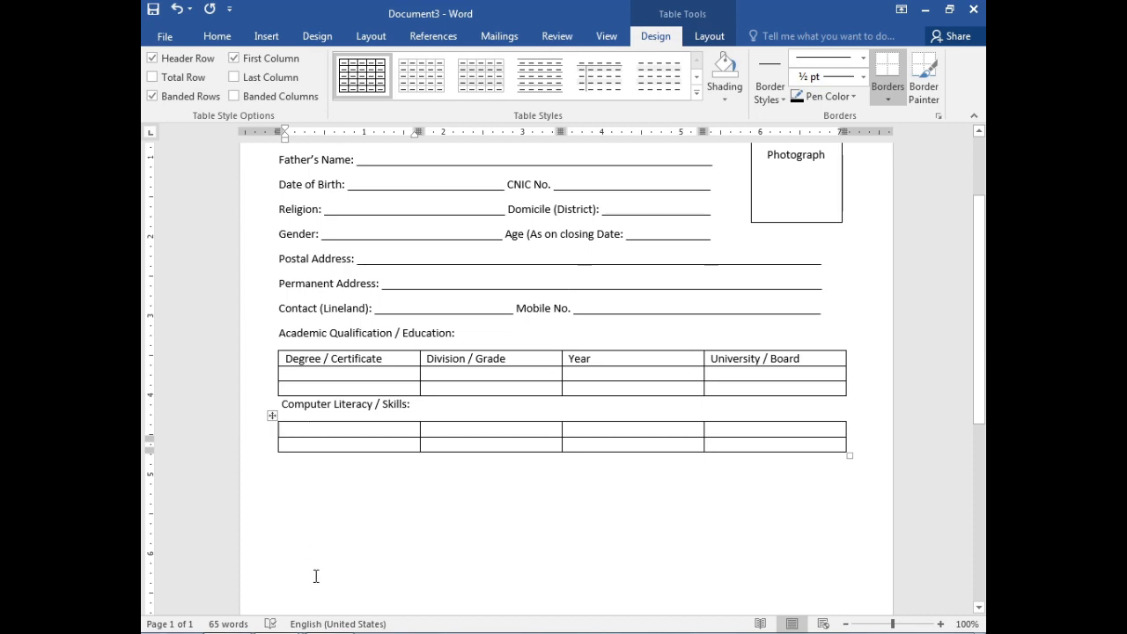
- Fill the computer literacy table's header row with "Certificate", "Duration", "Year" and "Institute / Board"
type("Cer")
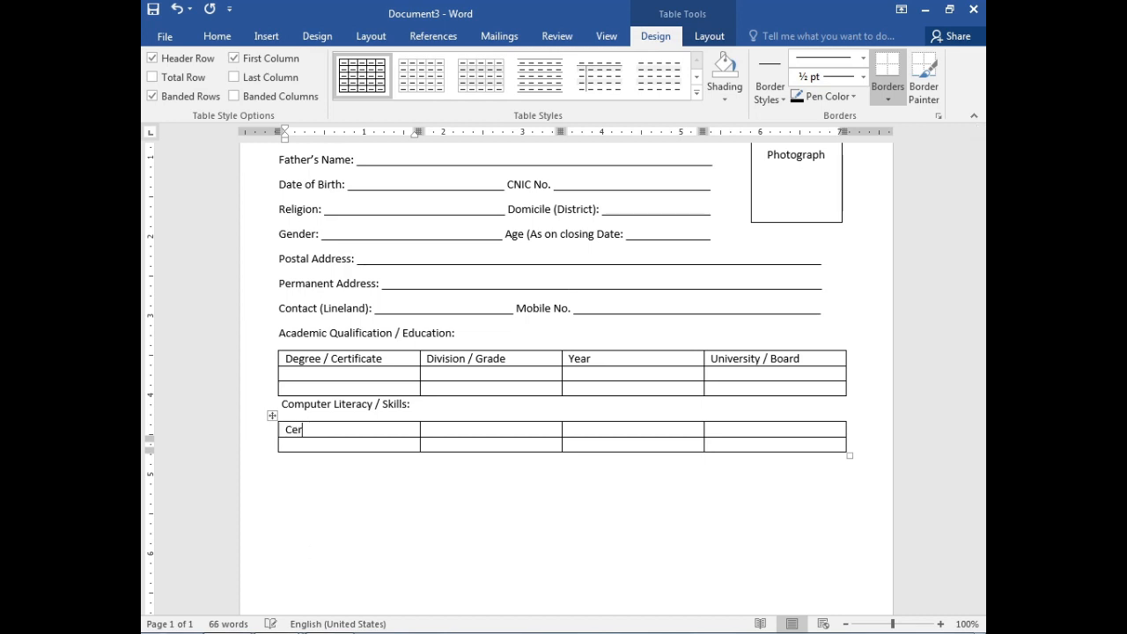
type("tificate")
key("Tab")
type("Duration")
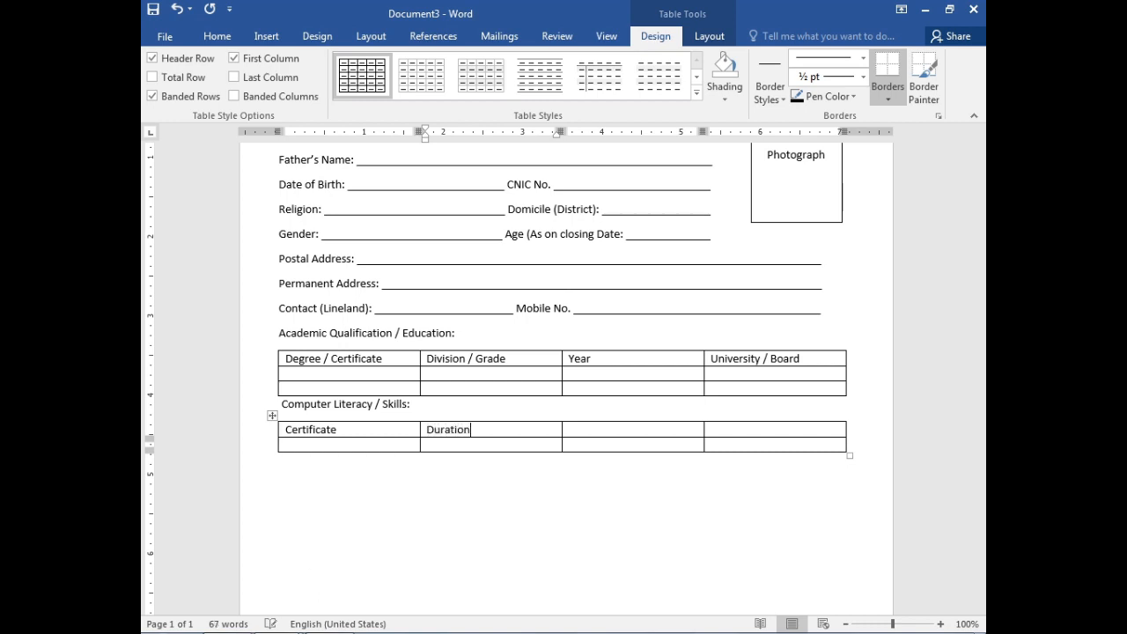
key("Tab")
type("Year")
key("Tab")
type("Institu")
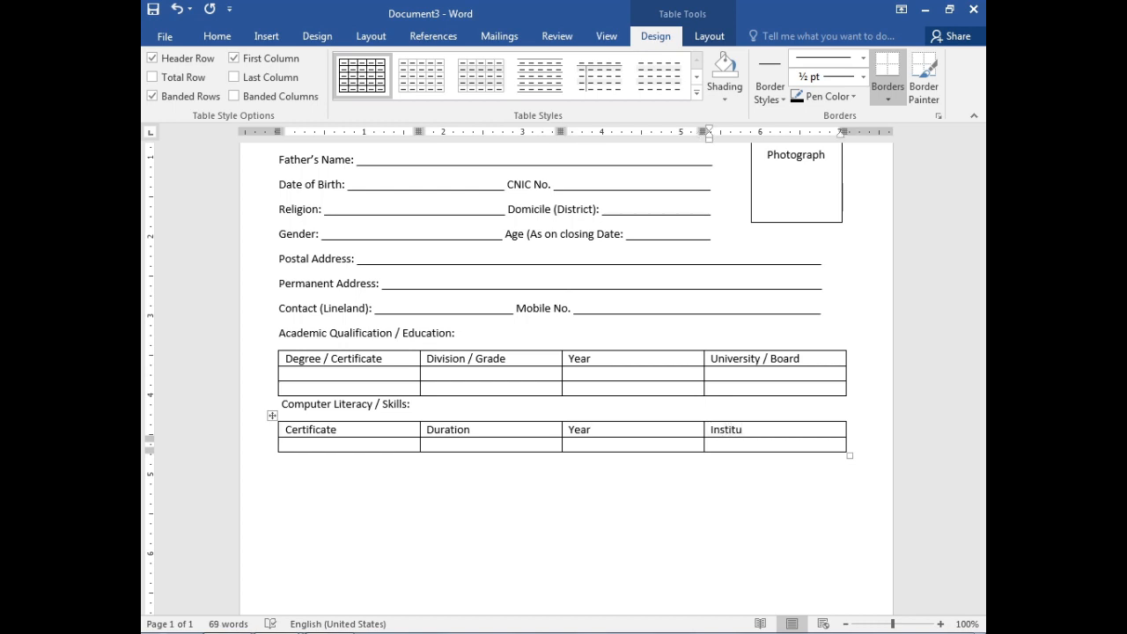
type("te / Board")
- Add the heading "Experience:" below the computer literacy table, correcting its spelling, and start a new paragraph
left_click(287, 464)
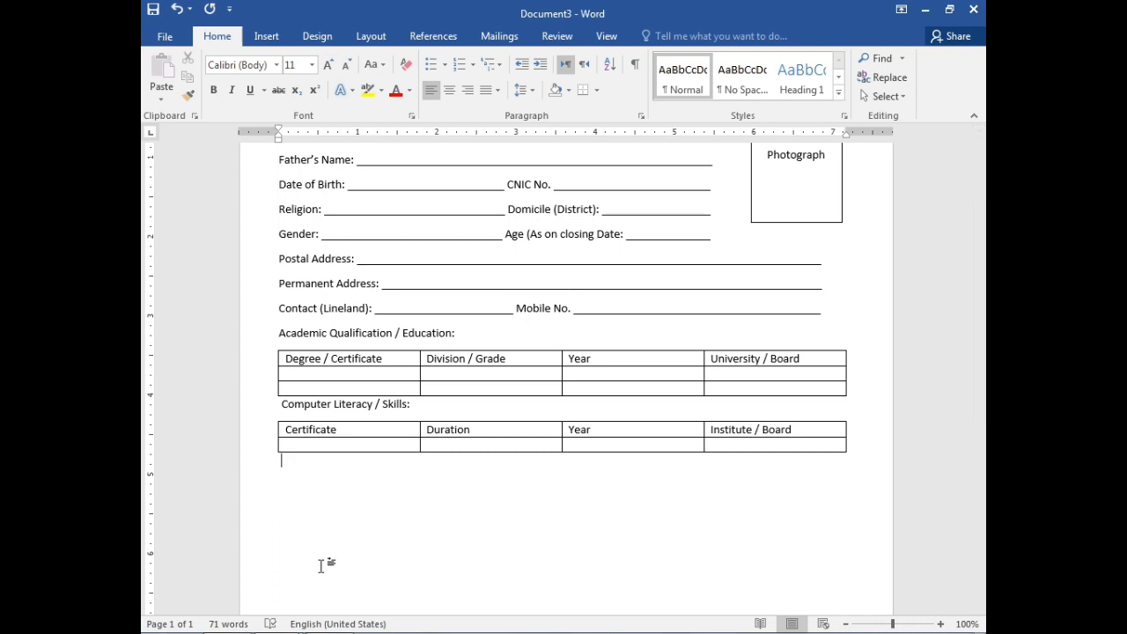
type("Eperience")
key("Menu")
key("Return")
key("BackSpace")
type(":")
key("Return")
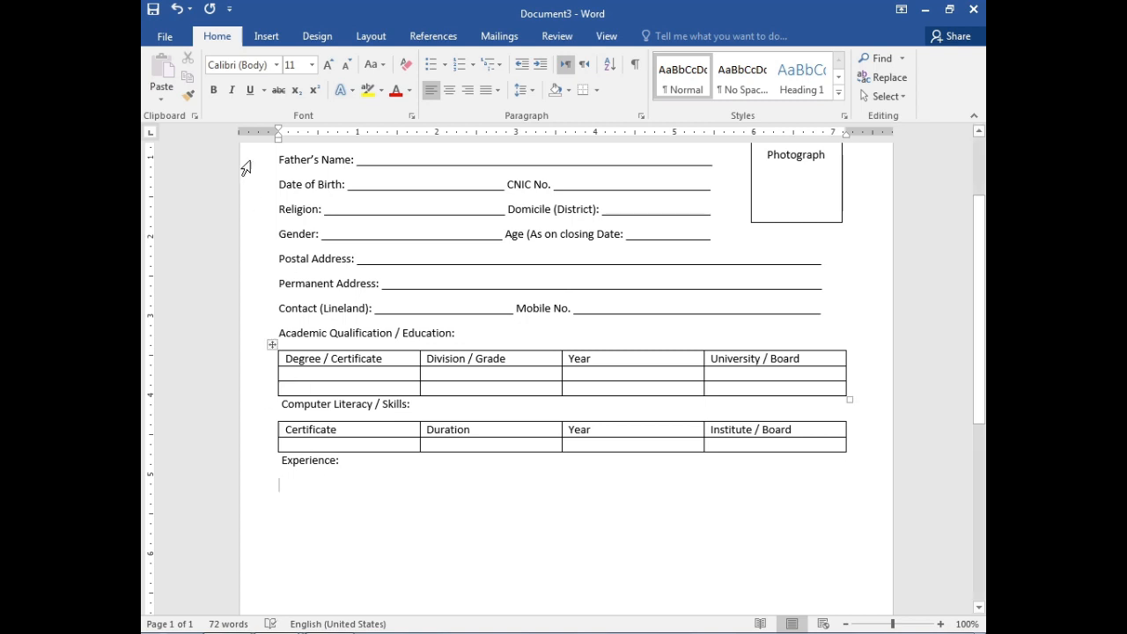
- Insert a table with four columns and three rows below the Experience heading
left_click(262, 36)
left_click(200, 79)
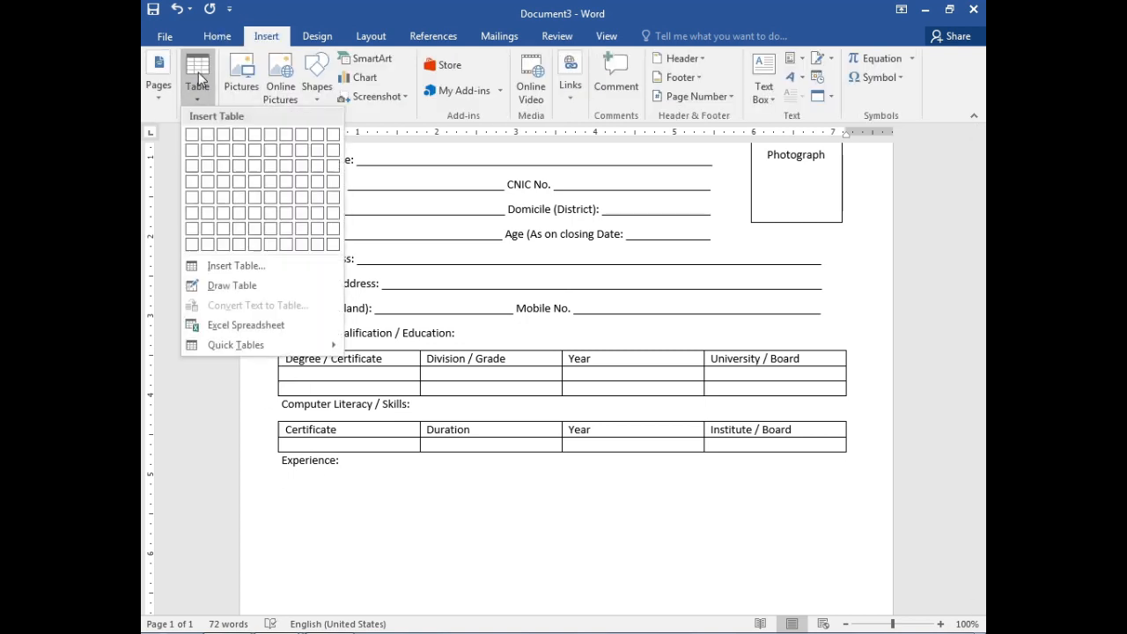
left_click(245, 169)
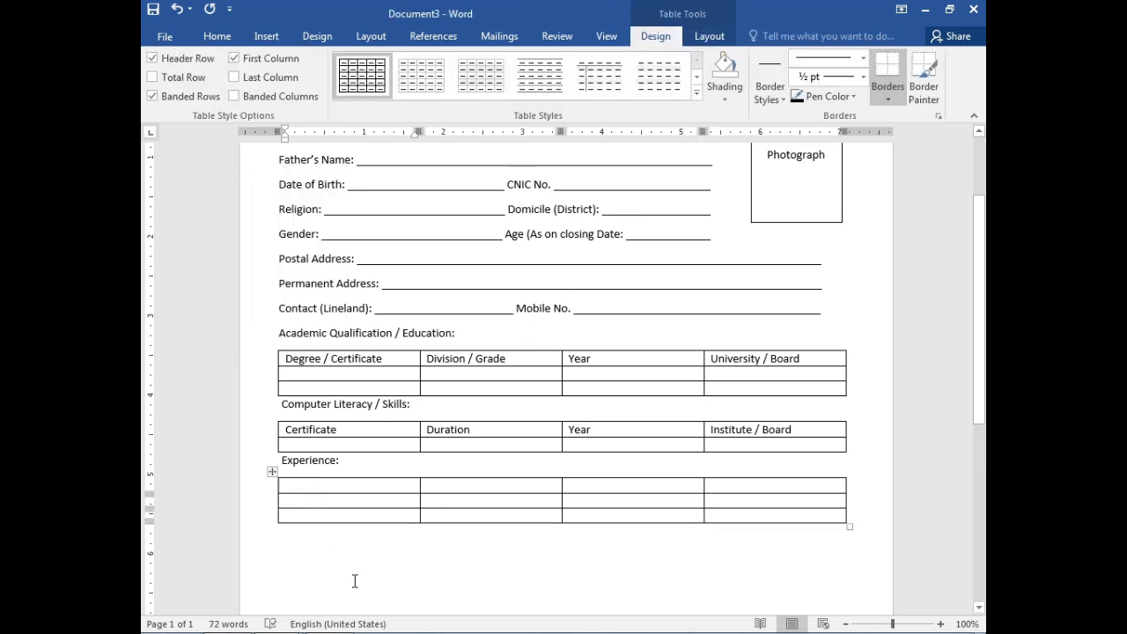
- Fill the experience table's header row with "Organization", "Designation", "Period" and "Remarks (if any)", removing the stray space in "Organization"
type("Or")
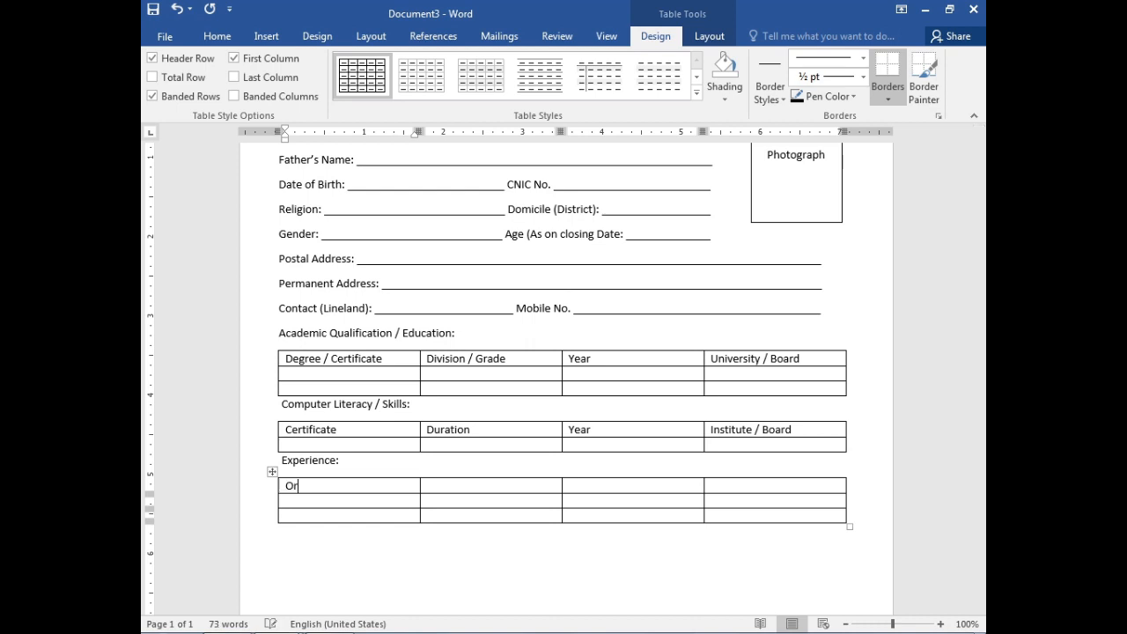
type("ganizatio n")
key("Tab")
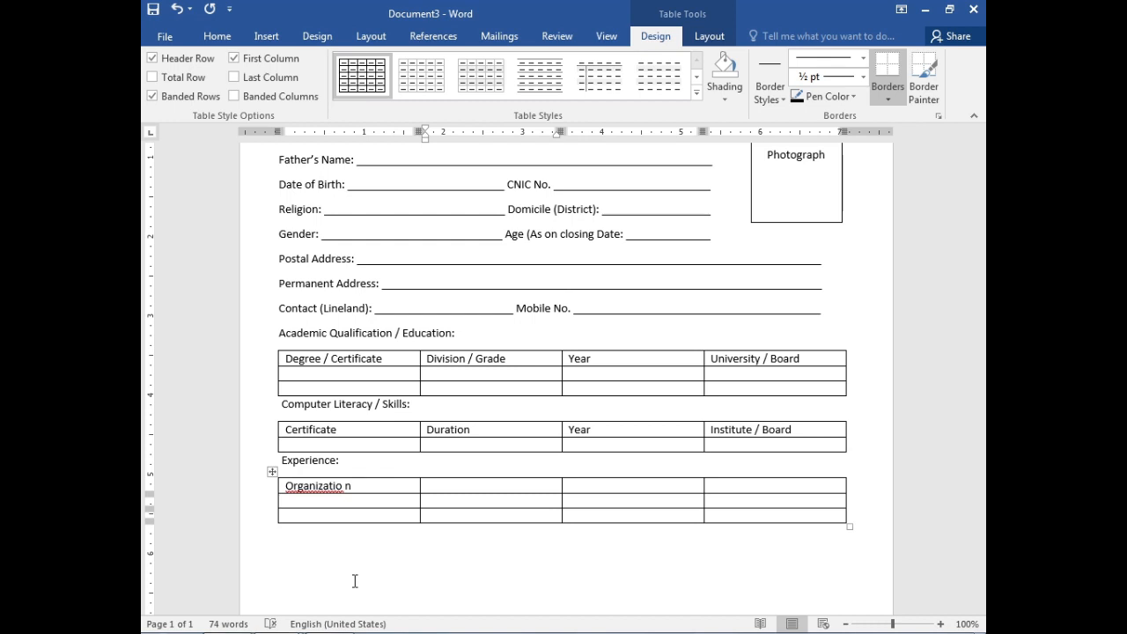
key("Left")
key("Left")
key("BackSpace")
key("Tab")
type("Designation")
key("Tab")
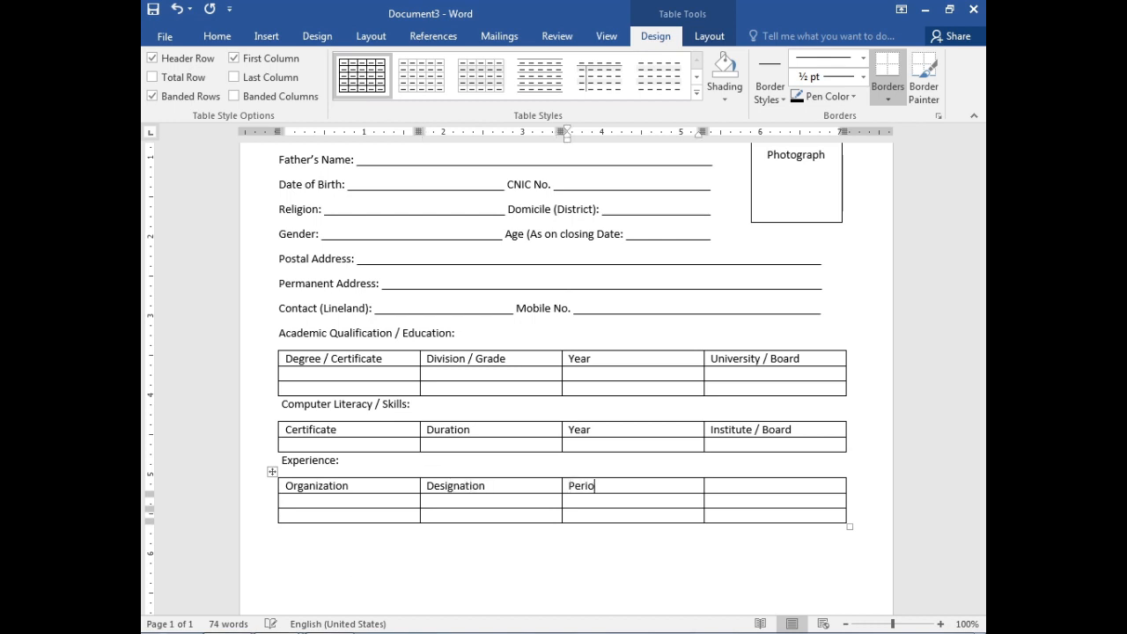
key("Tab")
type("Remark")
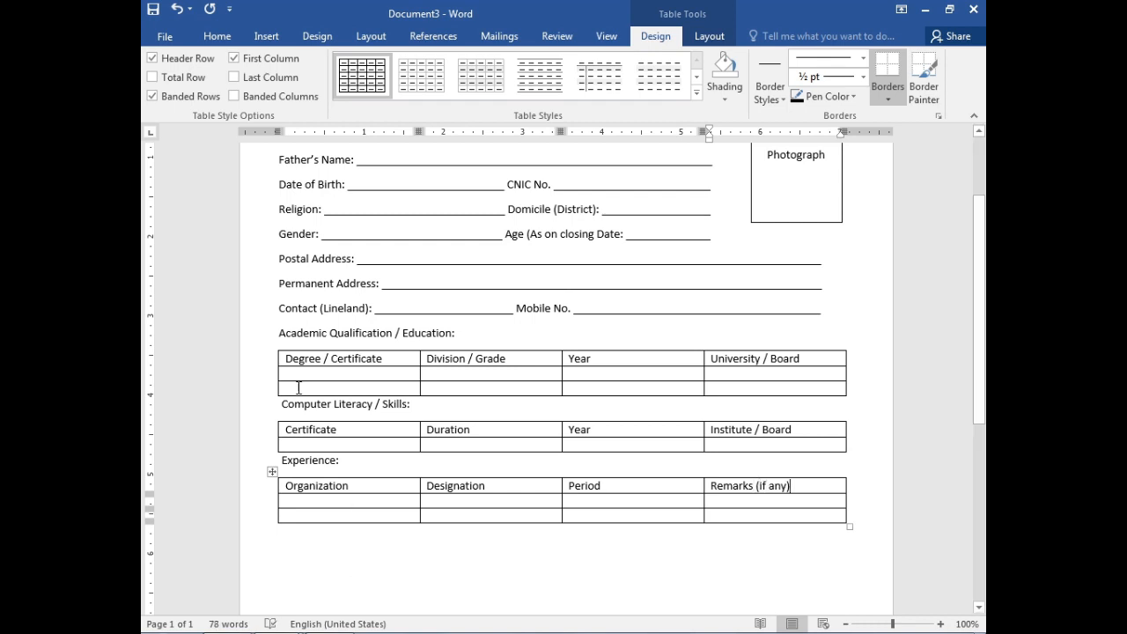
- Start a new paragraph below the experience table, leaving one blank line after the table
scroll(598, 484, "down", 5)
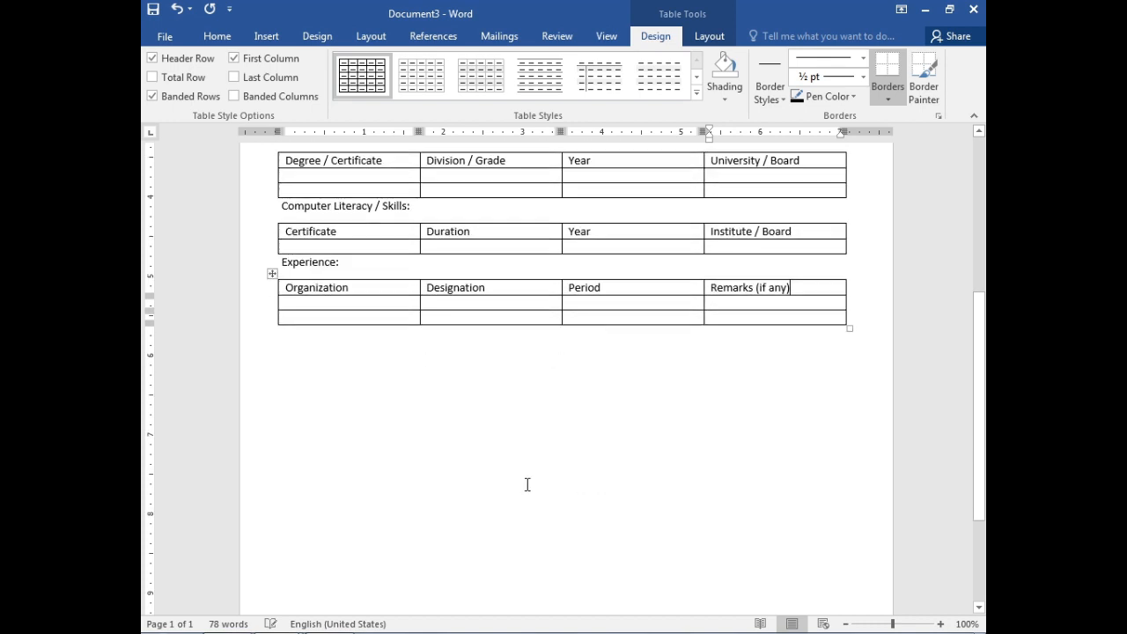
left_click(299, 340)
mouse_move(328, 617)
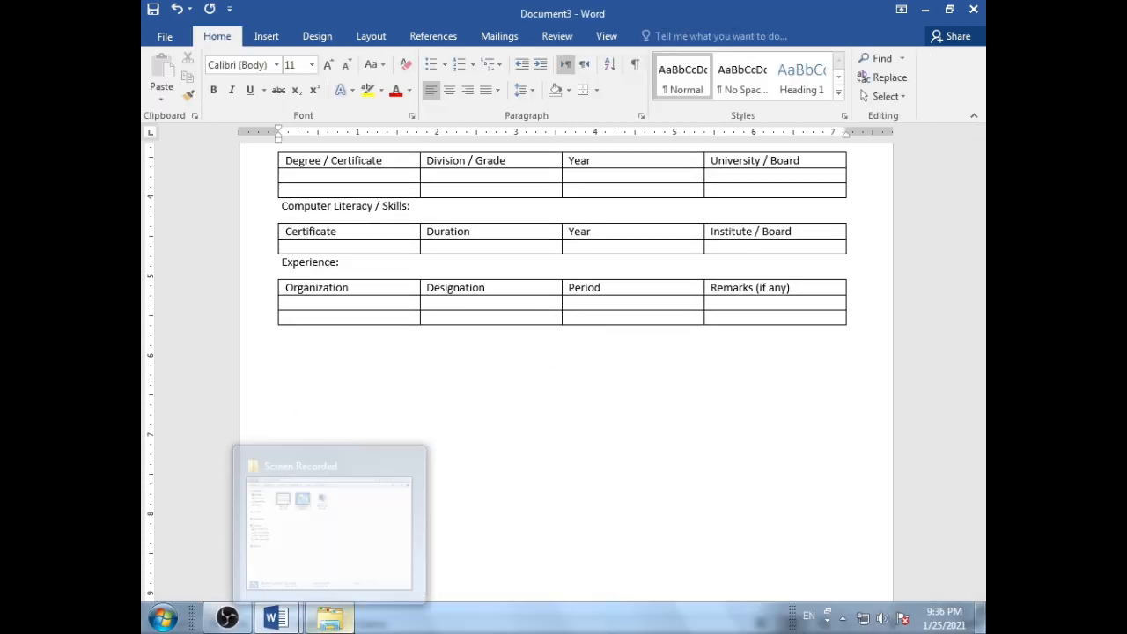
key("Return")
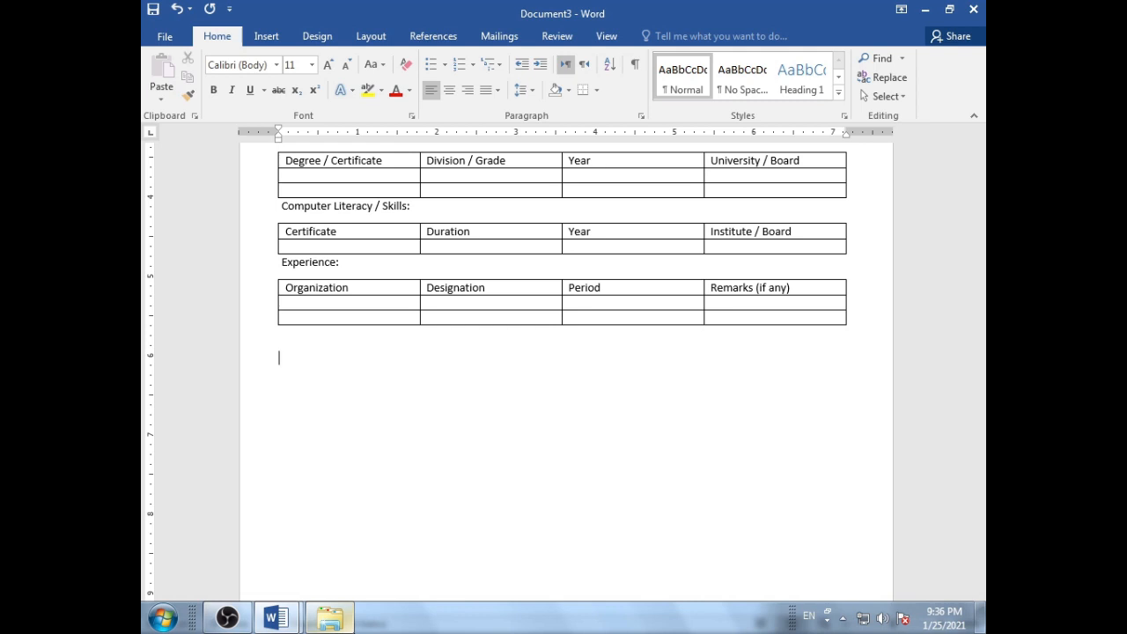
- Check the section below the experience table in the Draft document, and return to Document3
mouse_move(276, 616)
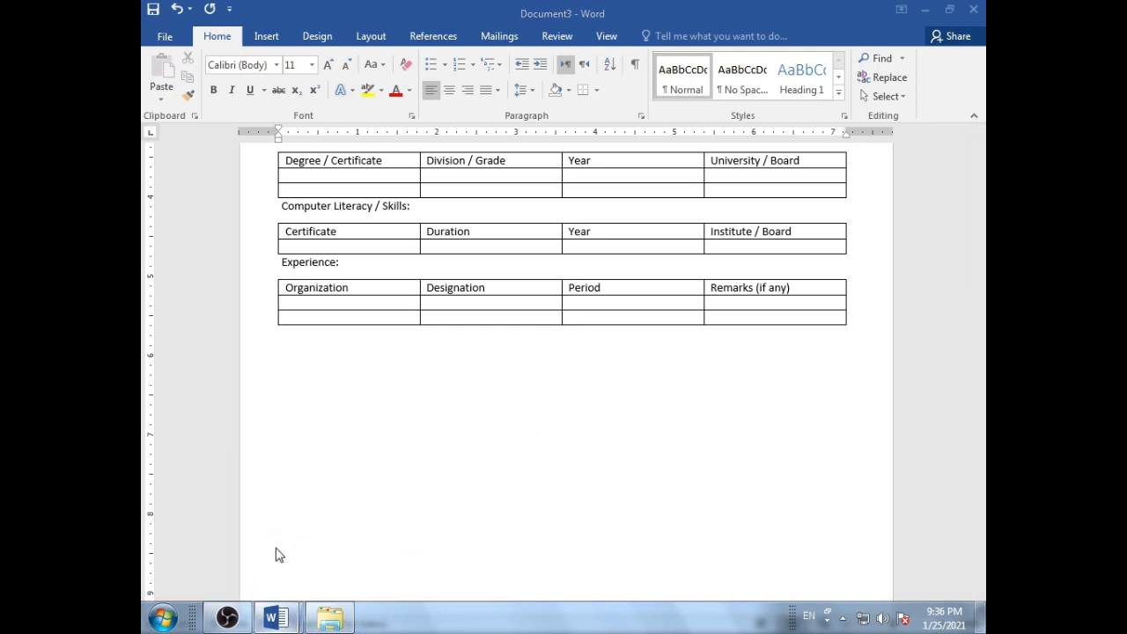
left_click(279, 555)
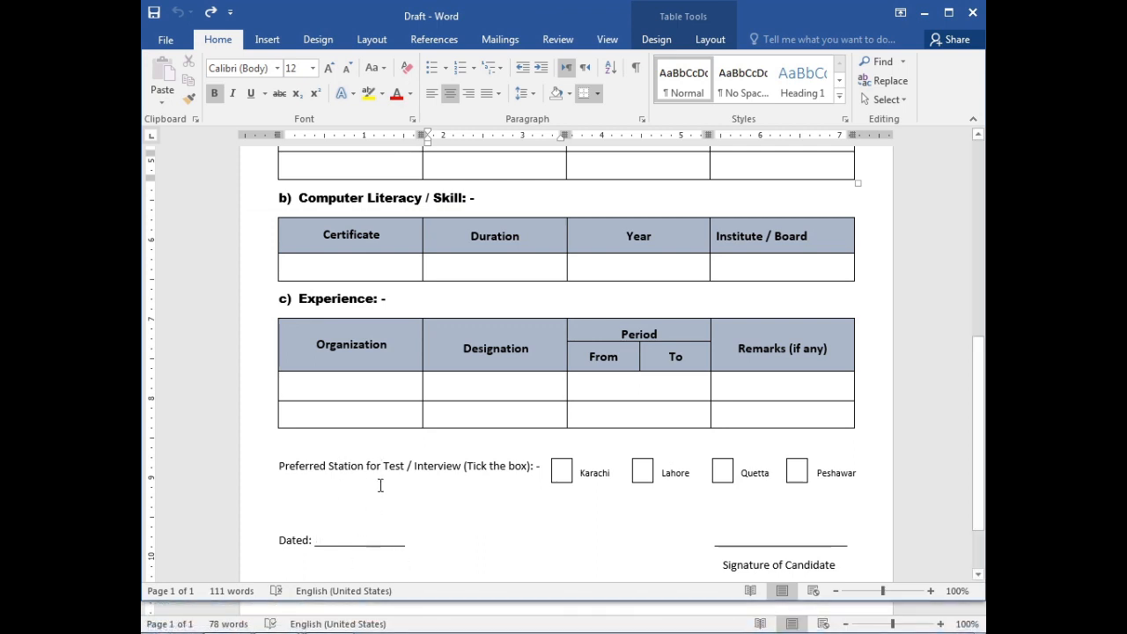
mouse_move(275, 616)
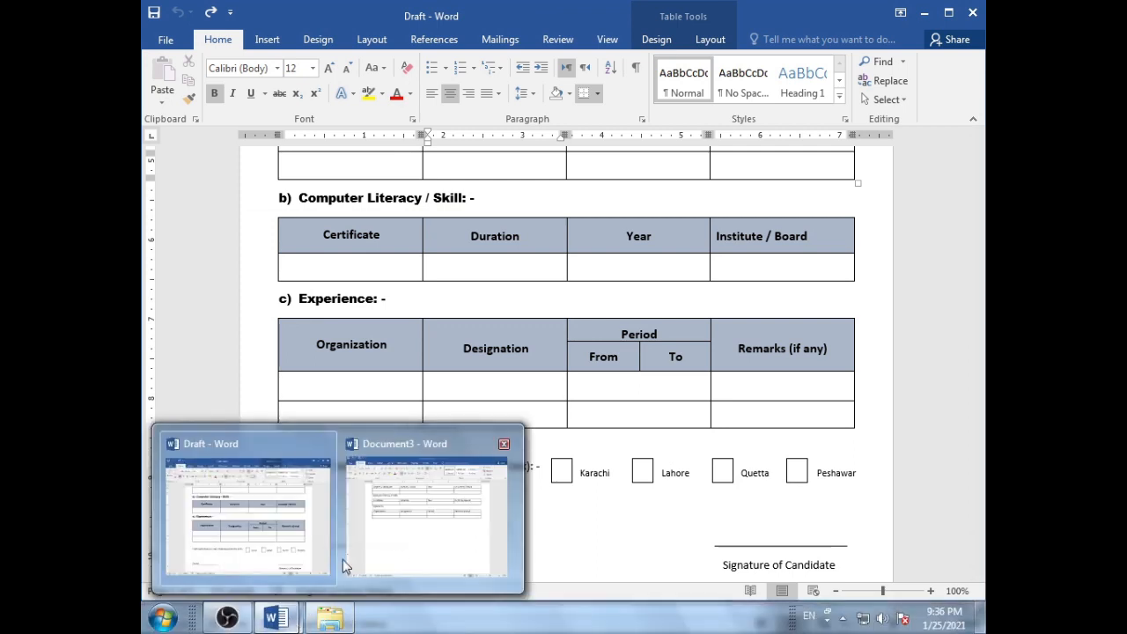
left_click(378, 534)
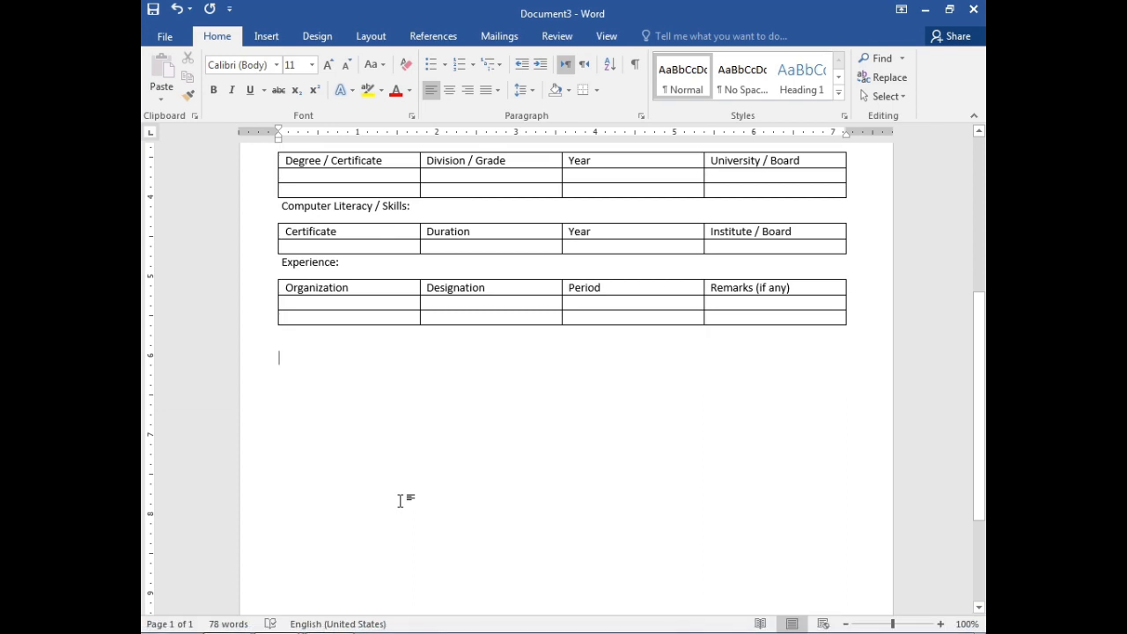
- Enter the line "Preferred Station For Test / Interview (Tick the box):" below the experience table
type("Pref")
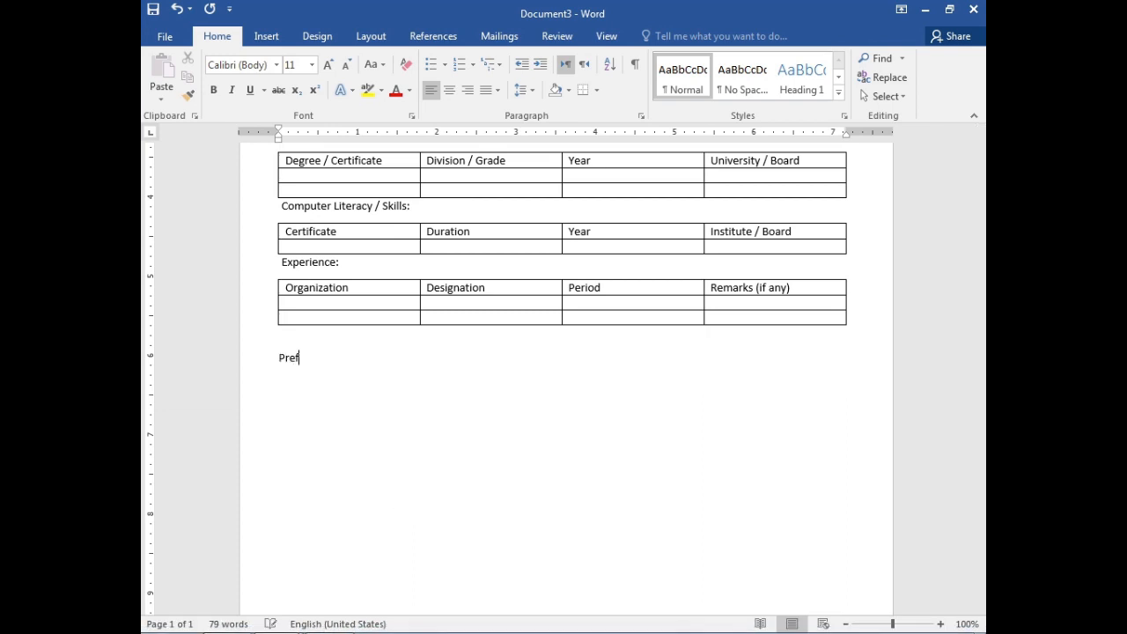
type("erred Station For Test /")
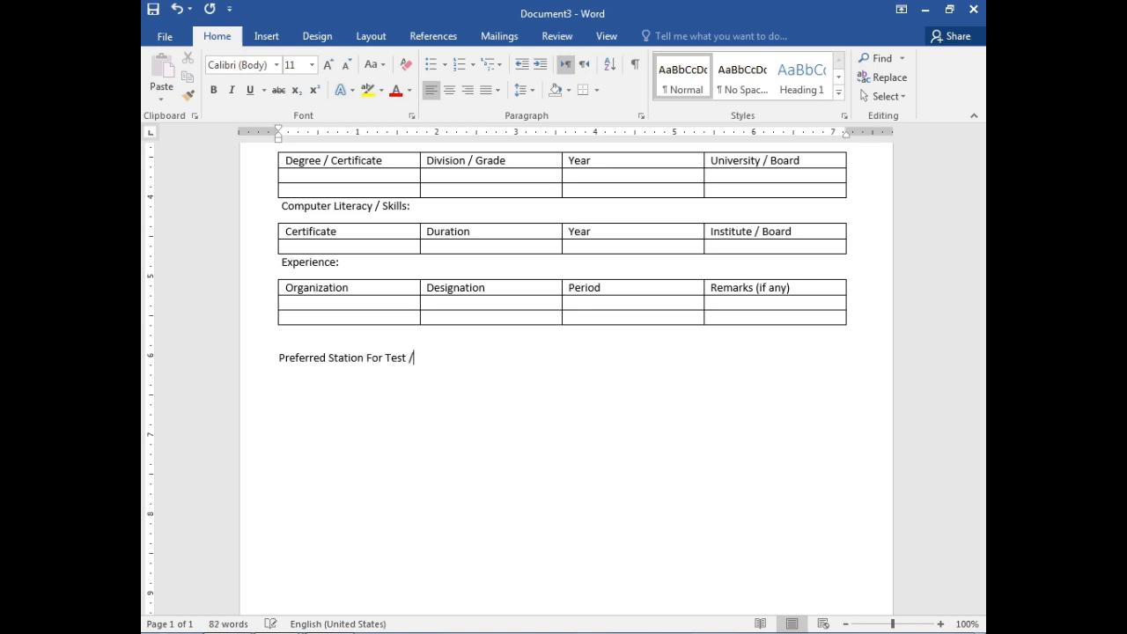
type(" In")
type("terview (Tick the")
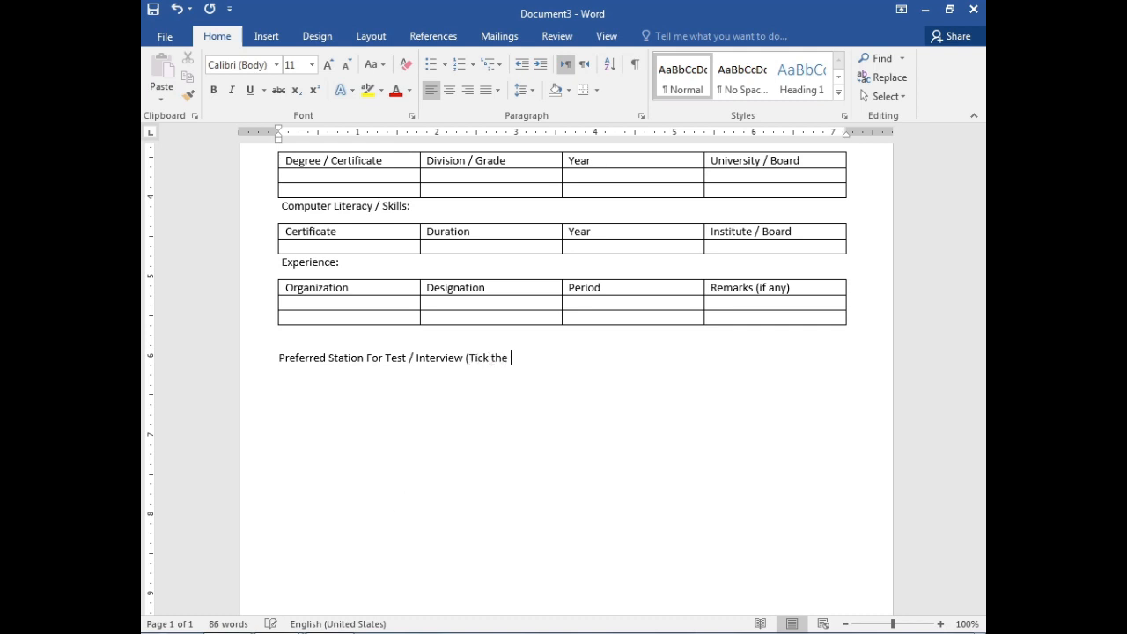
type("box) :")
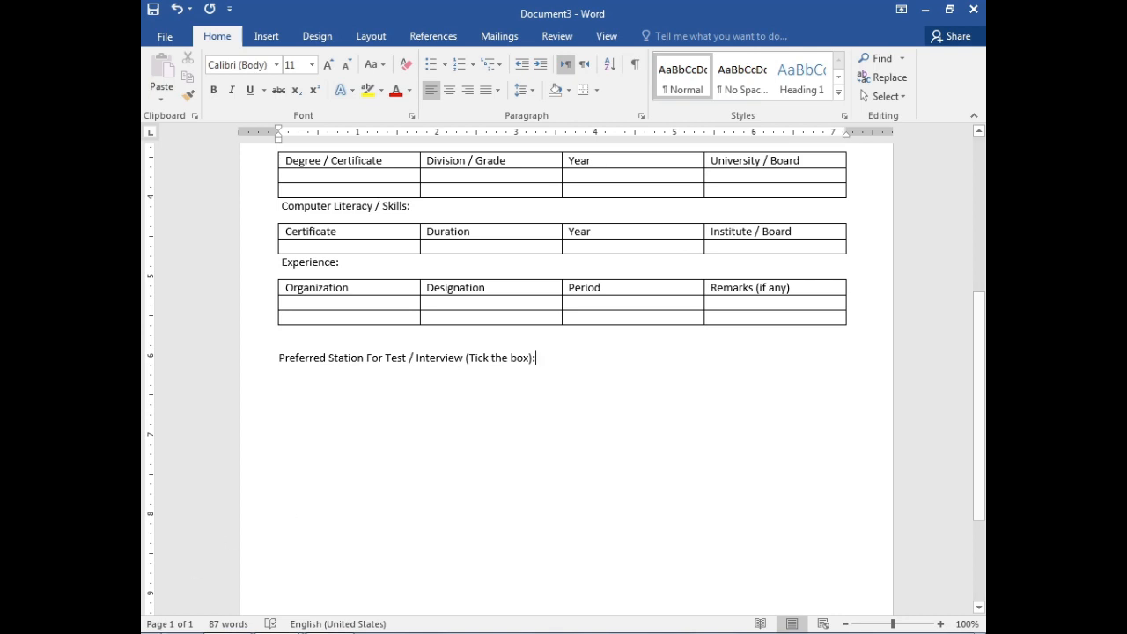
- Check the layout of the preferred station line in the Draft document, and return to Document3
mouse_move(406, 631)
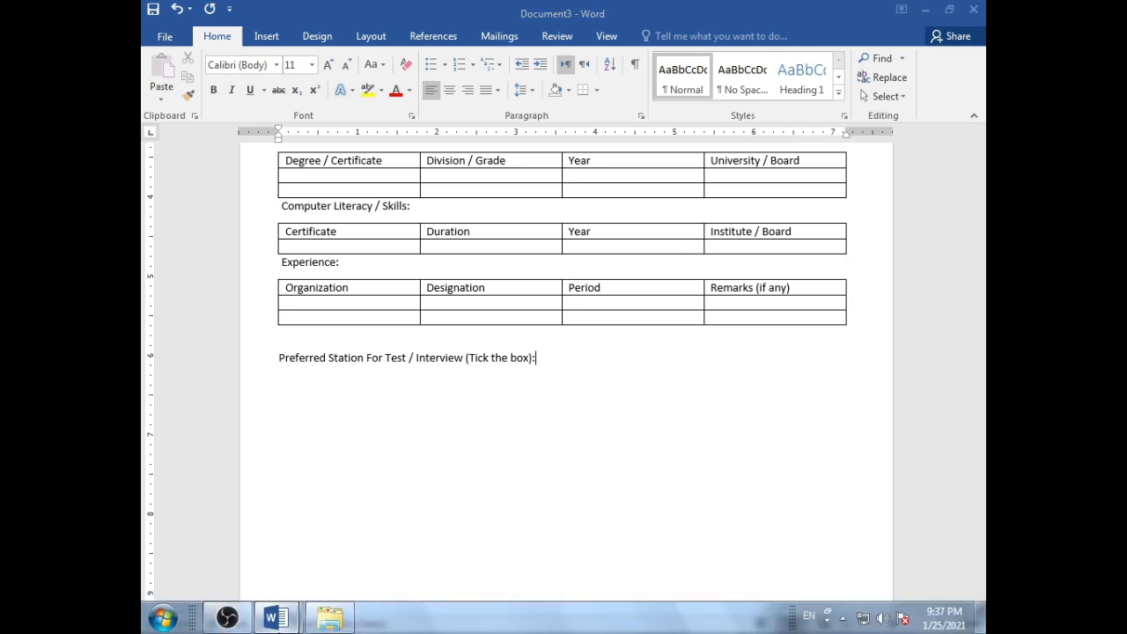
mouse_move(275, 621)
left_click(275, 573)
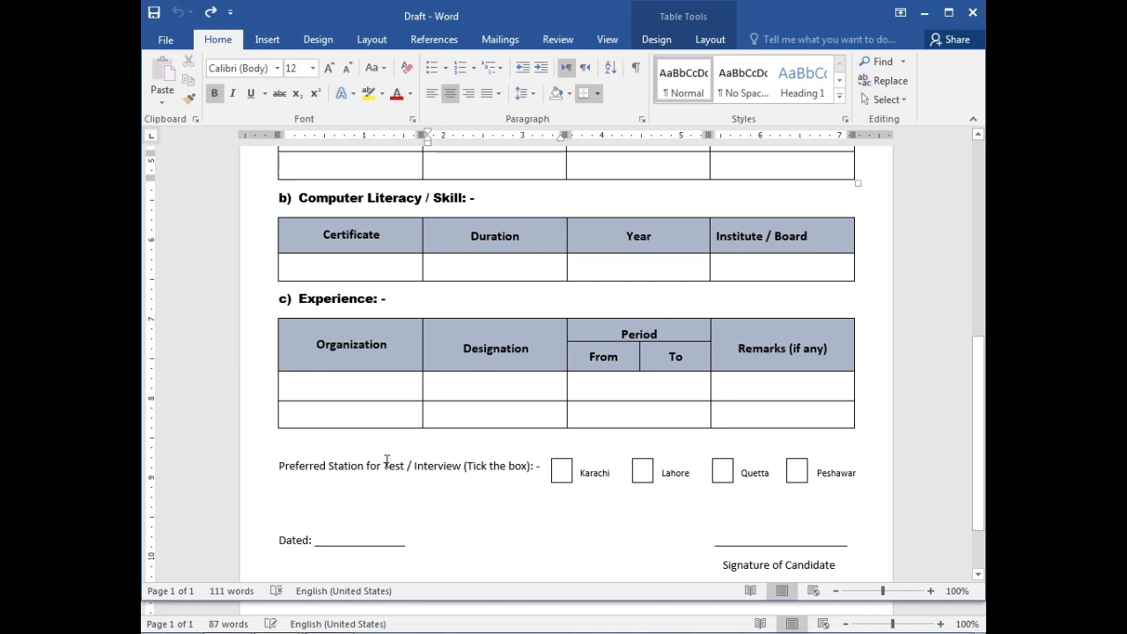
left_click(297, 608)
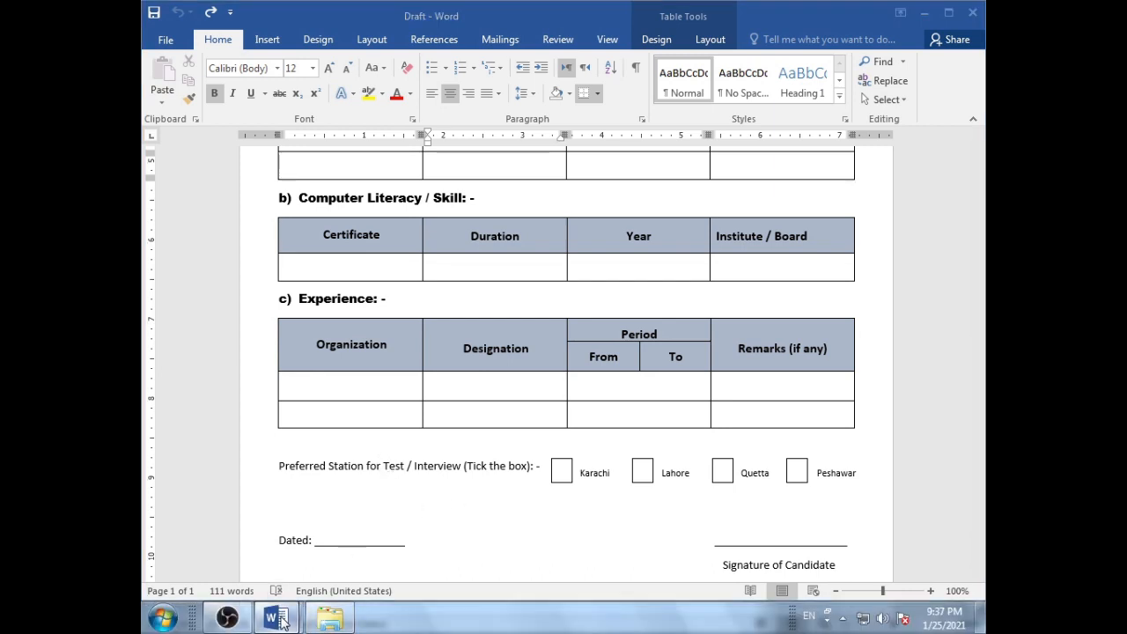
left_click(405, 528)
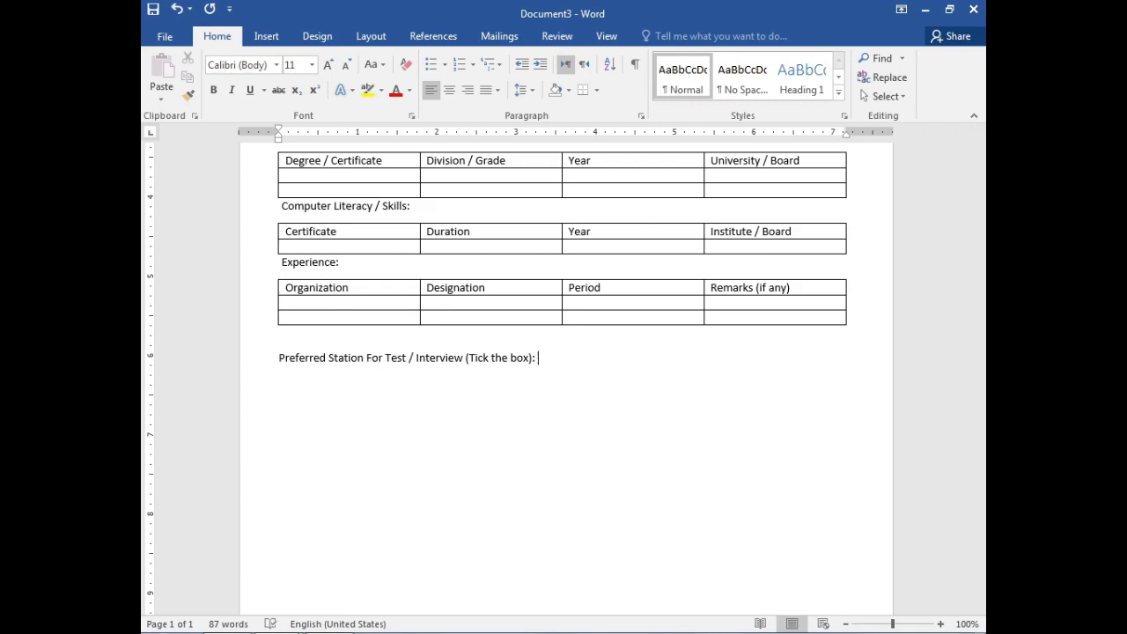
- Draw a small rectangle about 0.44" high and 0.34" wide below the preferred station line
scroll(508, 352, "up", 7)
scroll(505, 359, "down", 6)
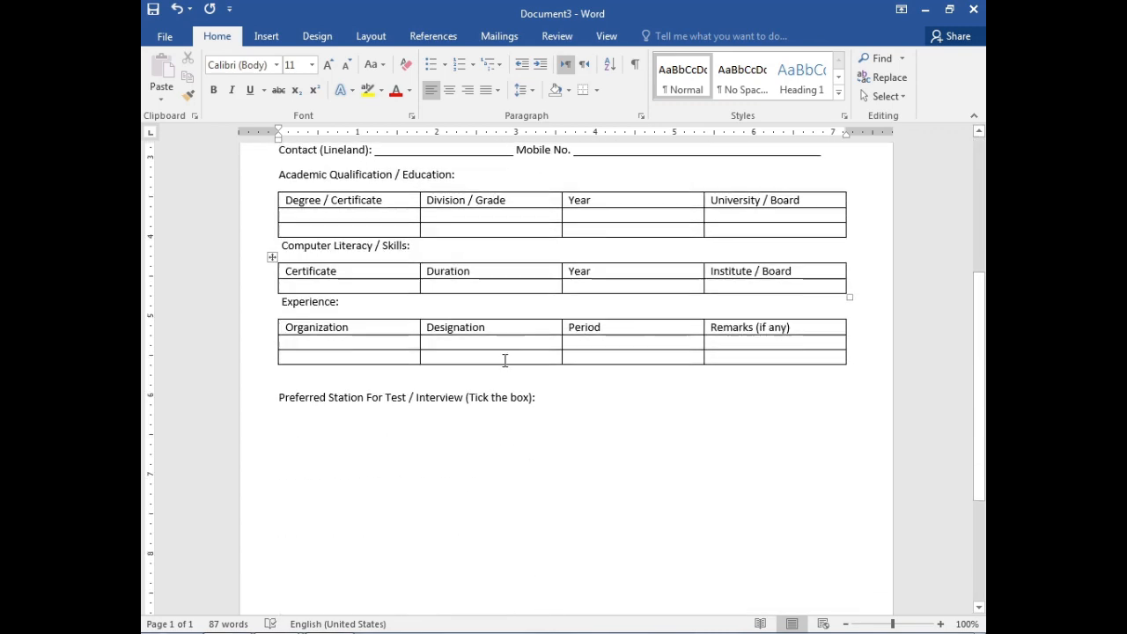
scroll(504, 359, "down", 2)
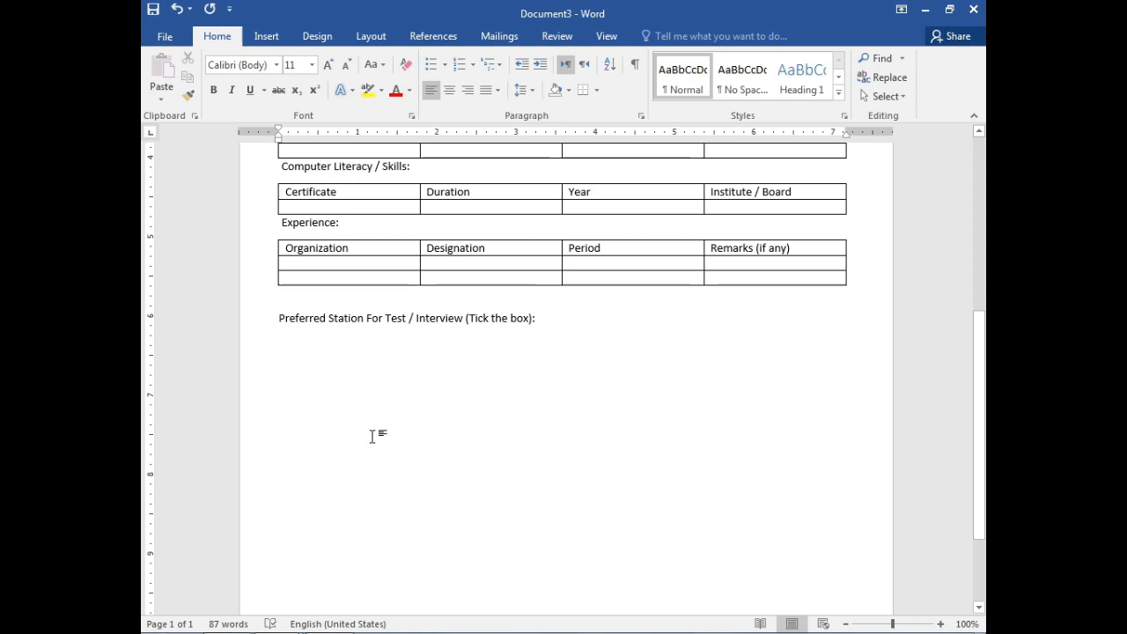
left_click(265, 38)
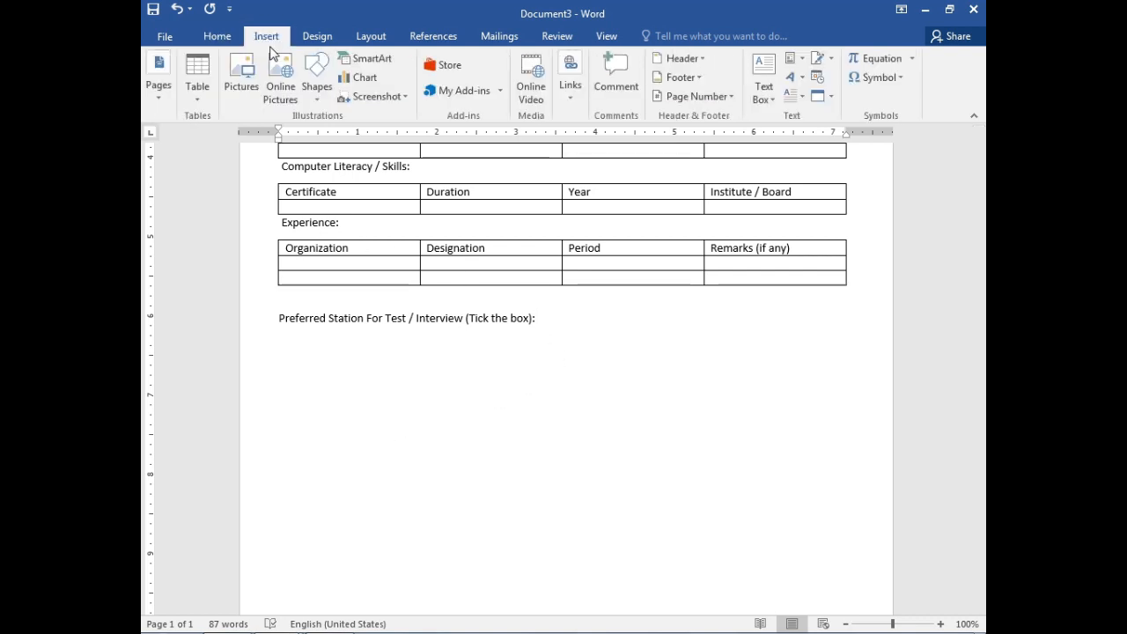
left_click(314, 81)
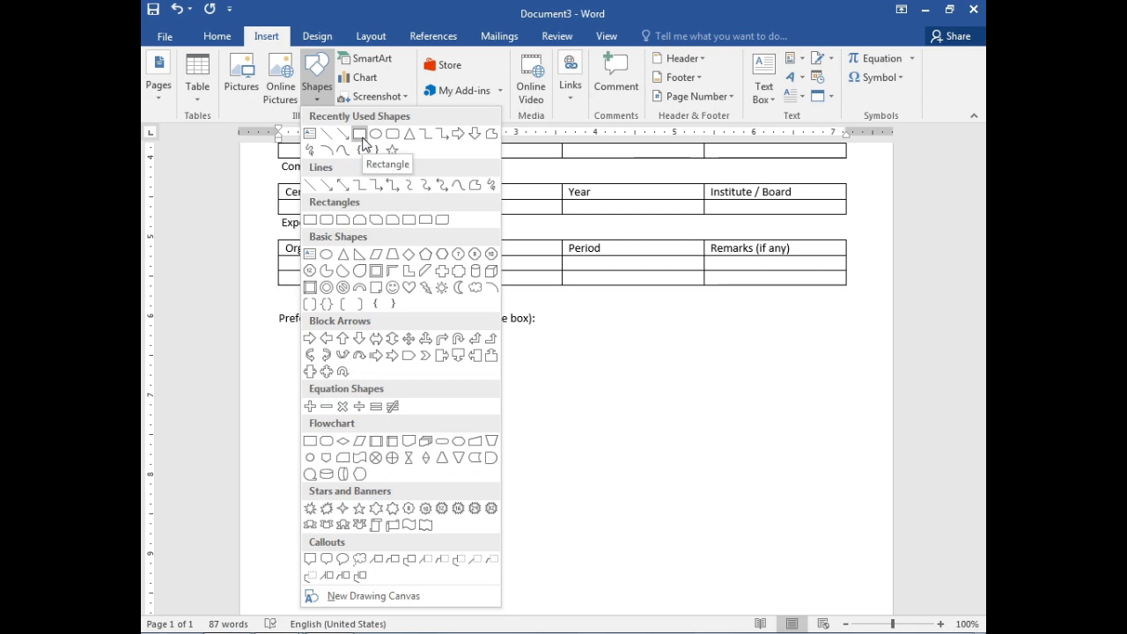
left_click(361, 135)
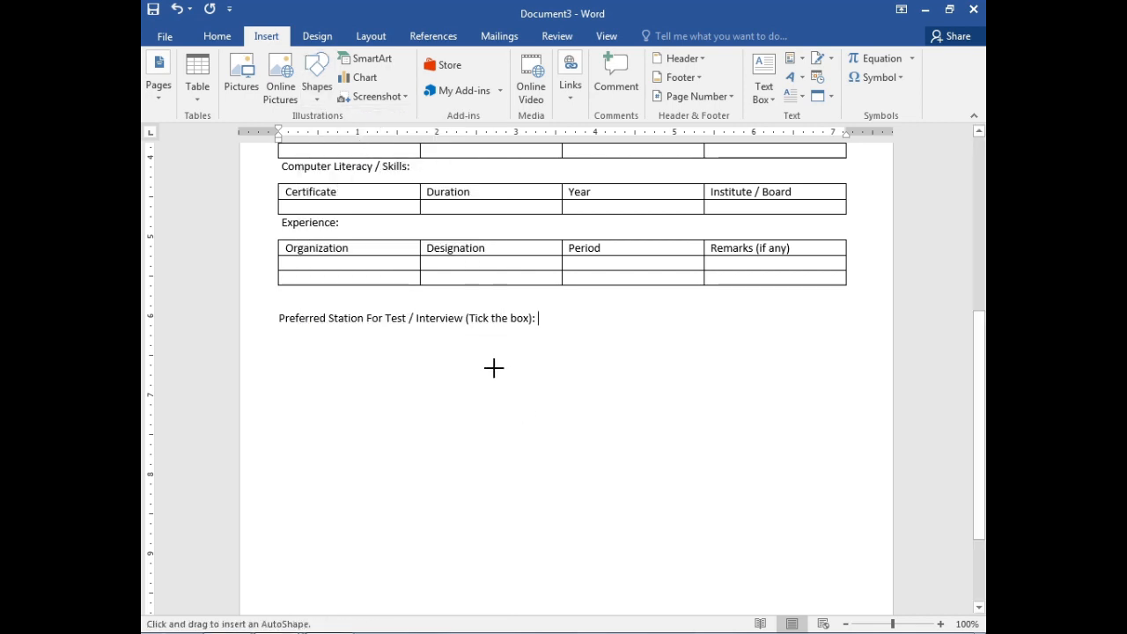
mouse_move(496, 381)
left_mouse_down()
mouse_move(503, 395)
mouse_move(531, 397)
mouse_move(525, 404)
left_mouse_up()
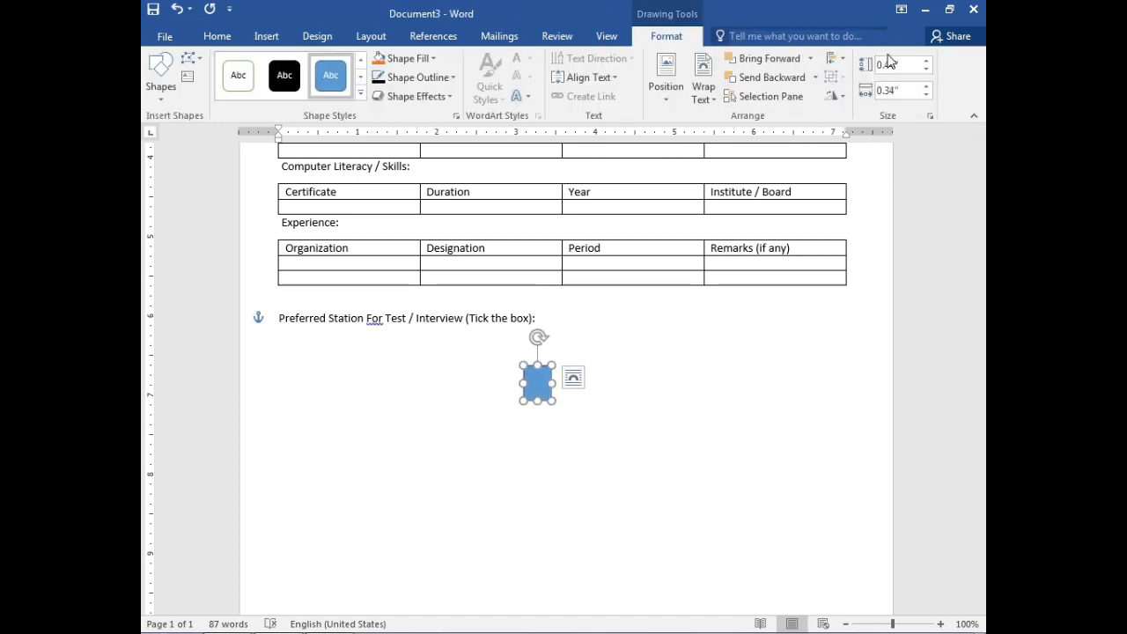
- Set the rectangle's height to 0.3" and its width to 0.26"
left_click(886, 64)
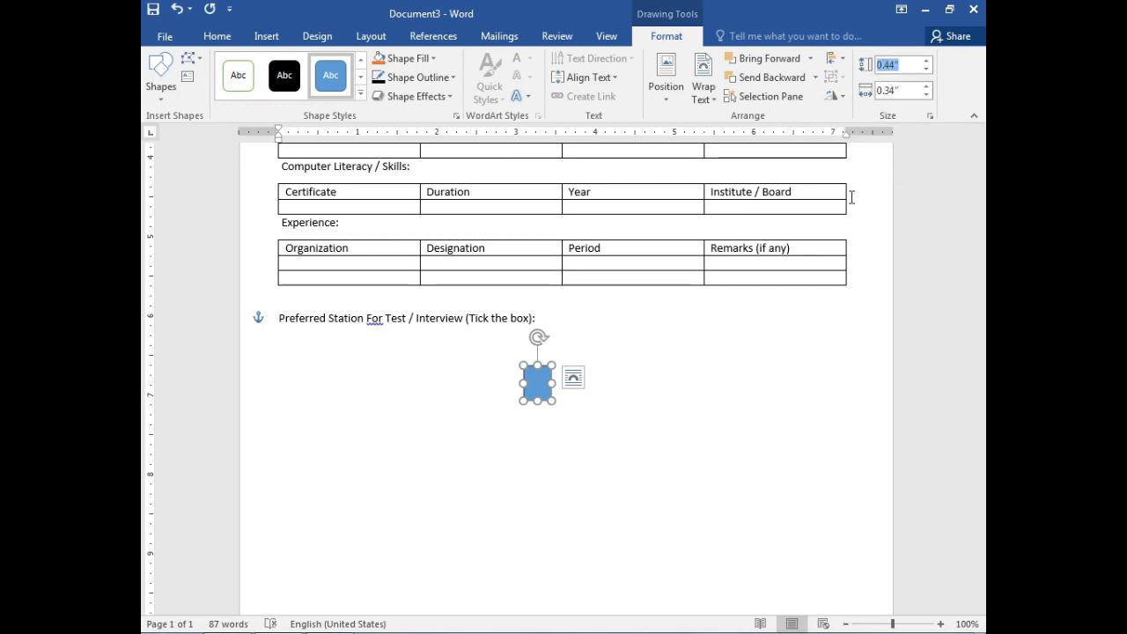
key("Left")
key("Right")
key("Right")
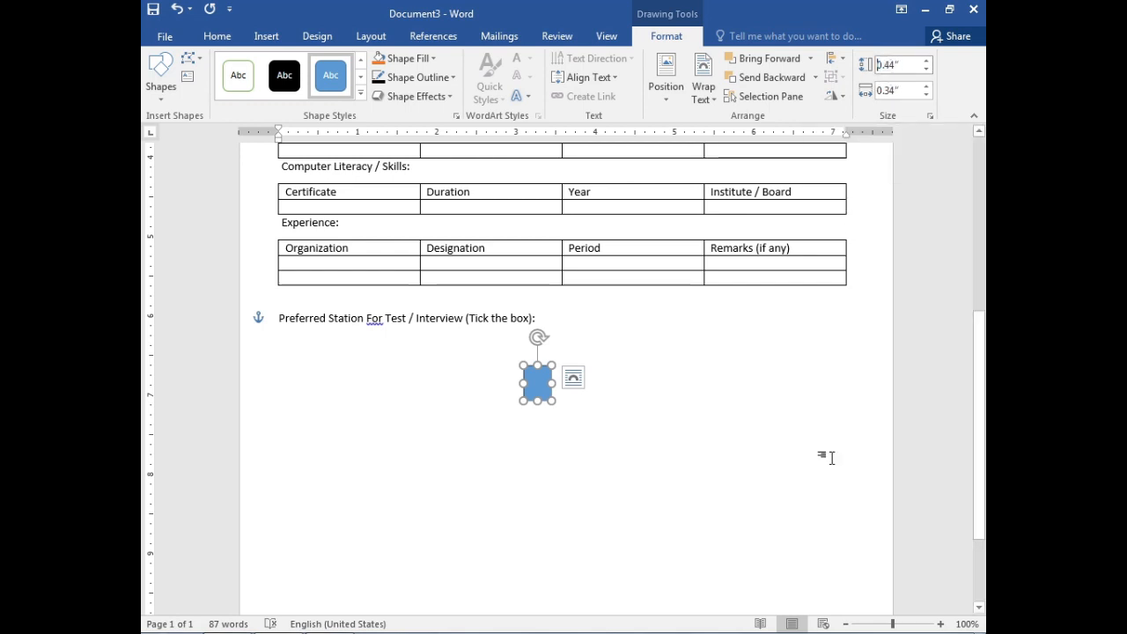
key("Delete")
key("Delete")
type("3")
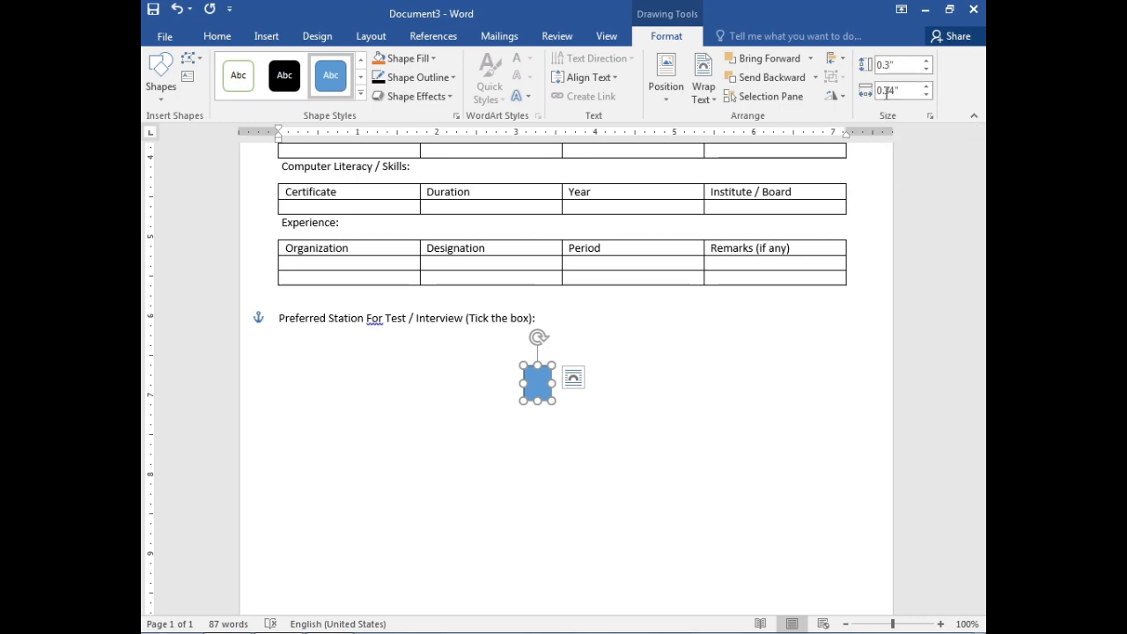
key("Tab")
key("Left")
key("Right")
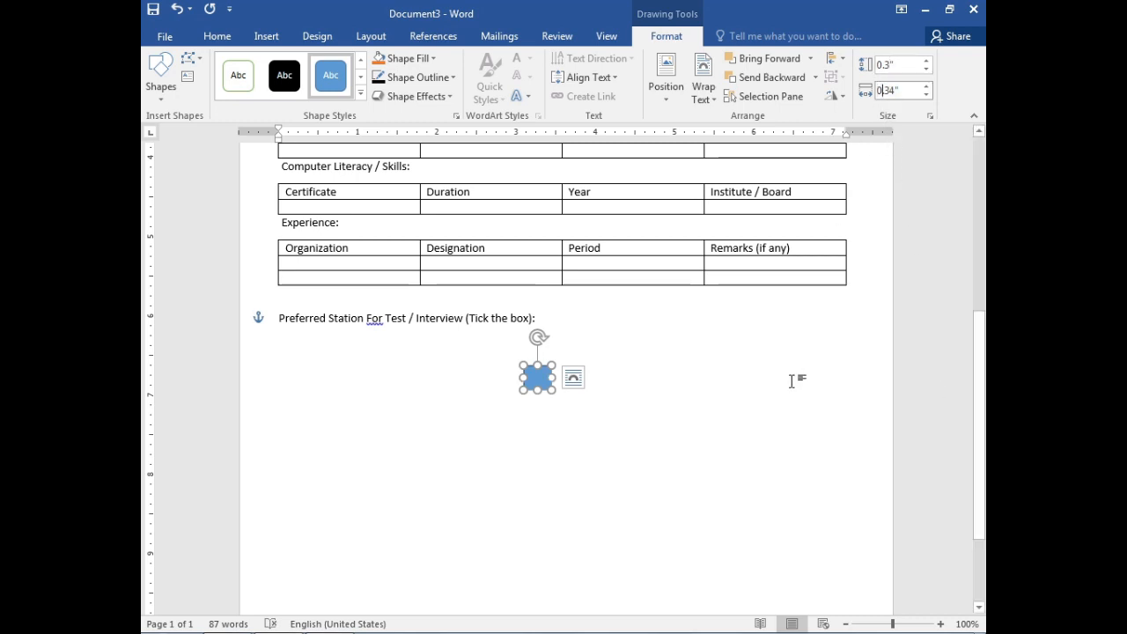
type("26")
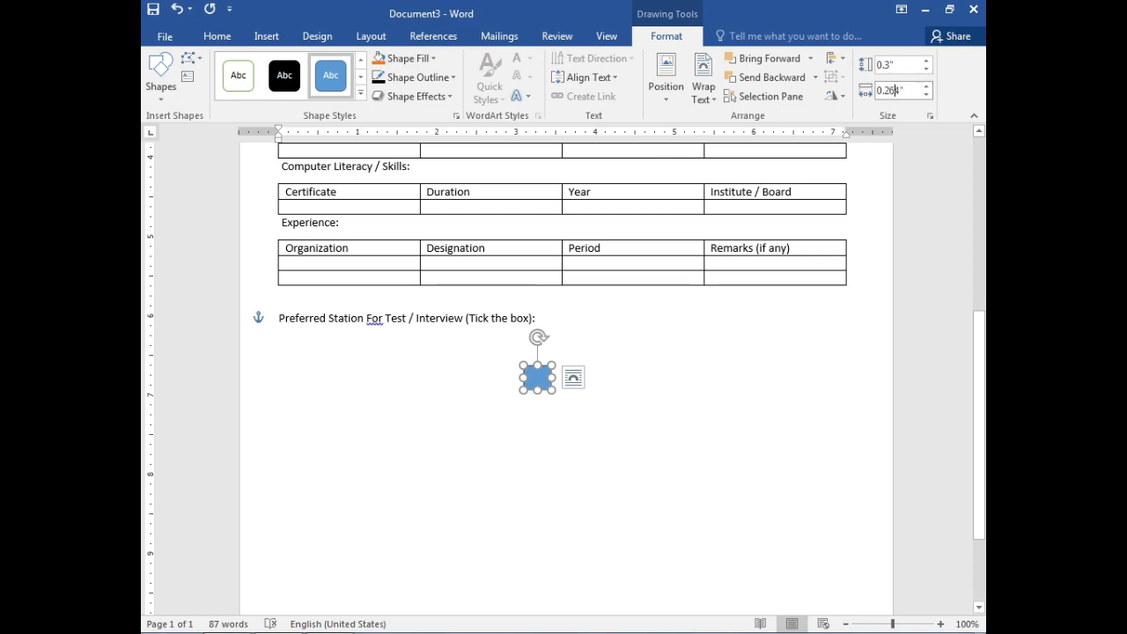
key("Return")
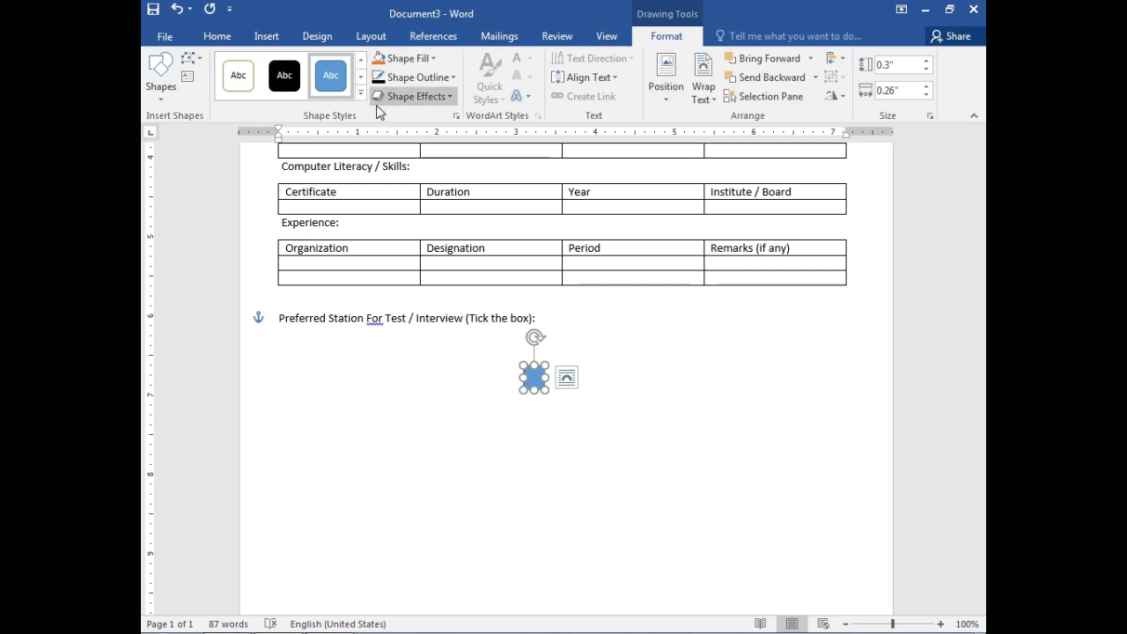
- Give the rectangle a white-filled shape style with a black outline, and move it just below the end of the preferred station line
left_click(236, 81)
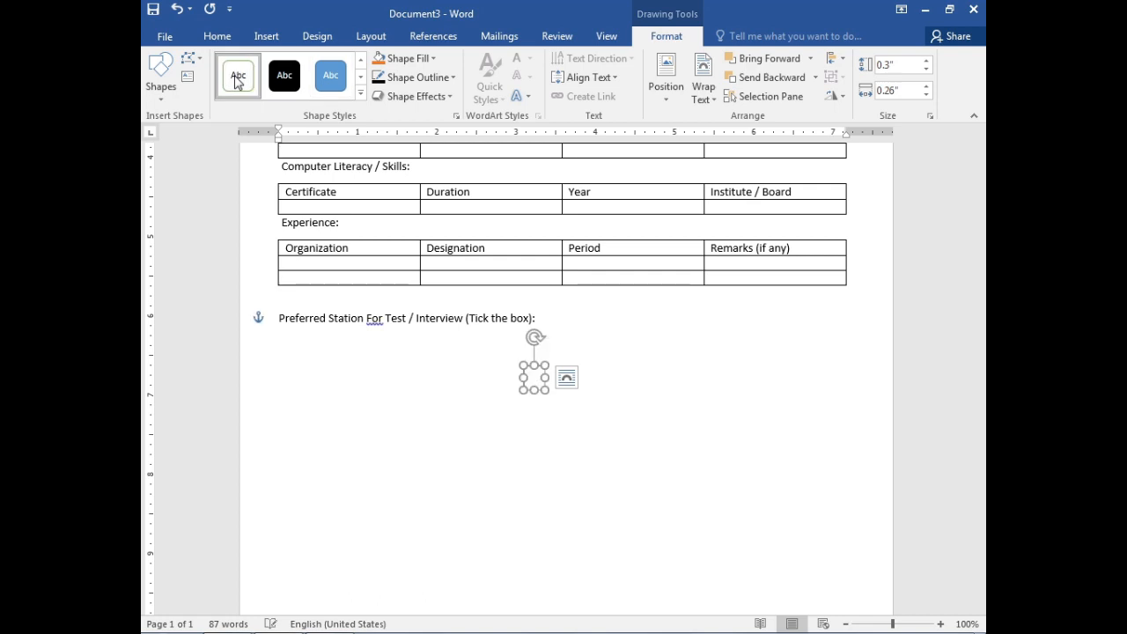
left_click(431, 60)
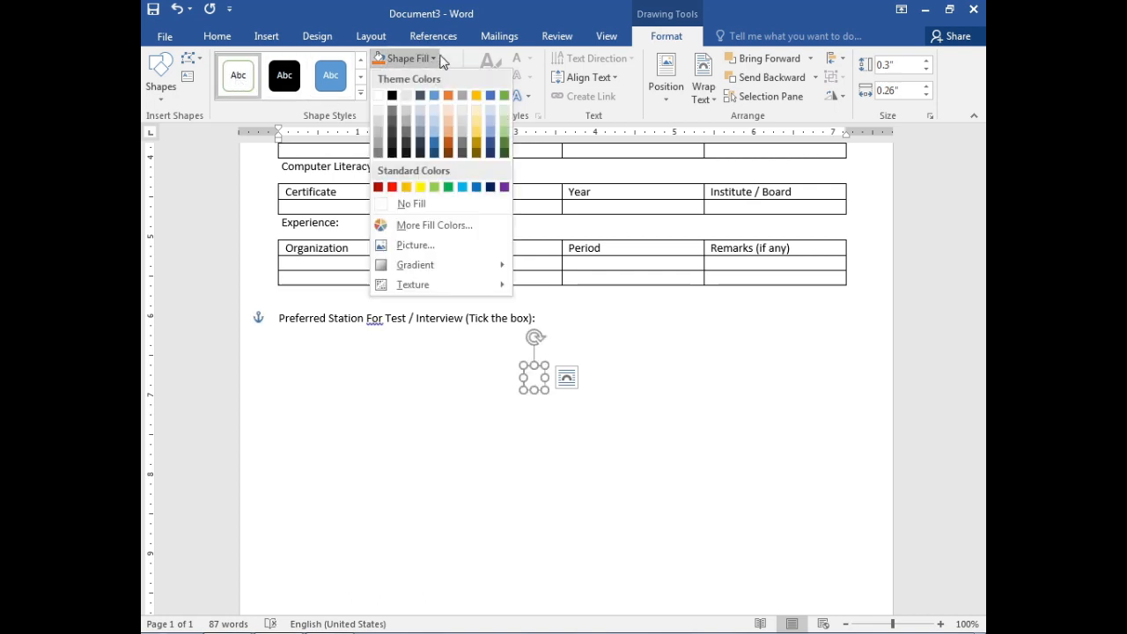
left_click(441, 62)
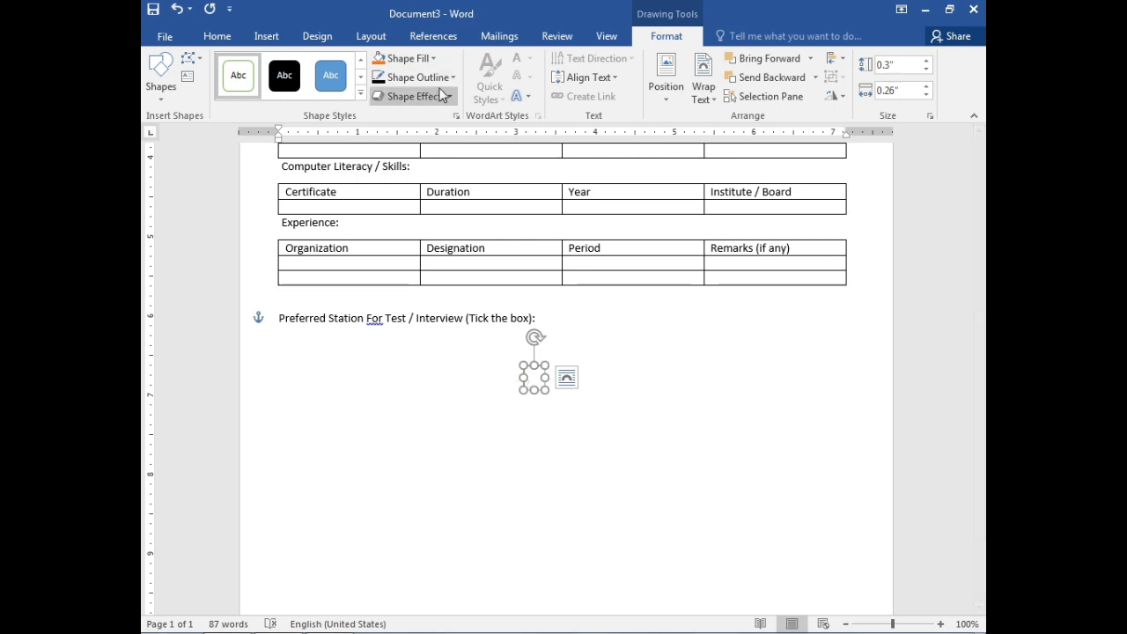
left_click(449, 80)
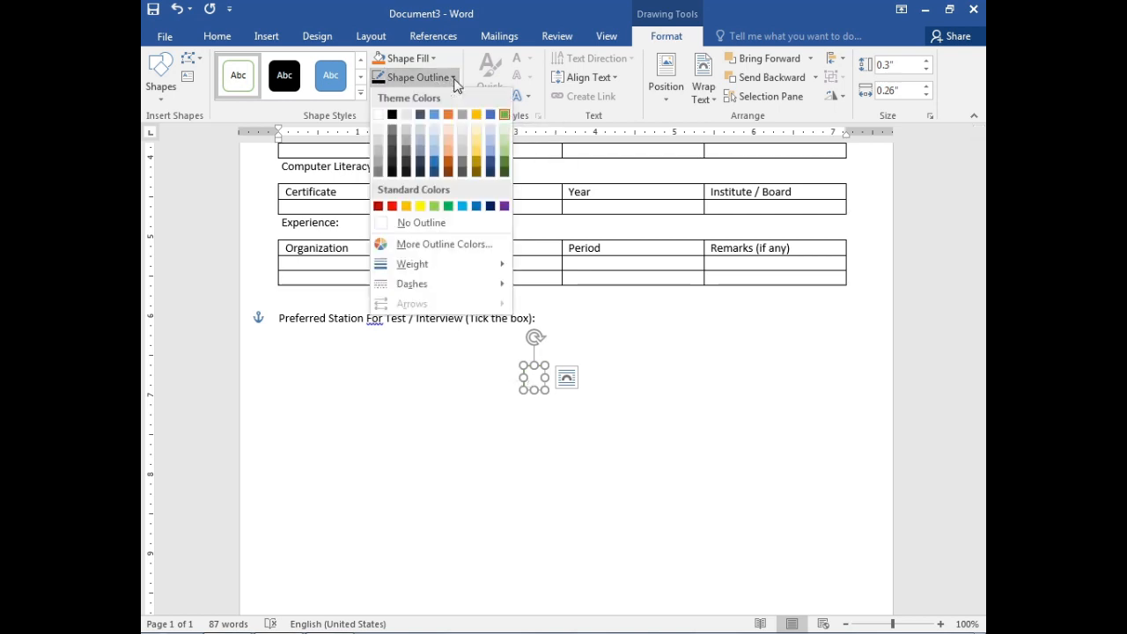
left_click(396, 115)
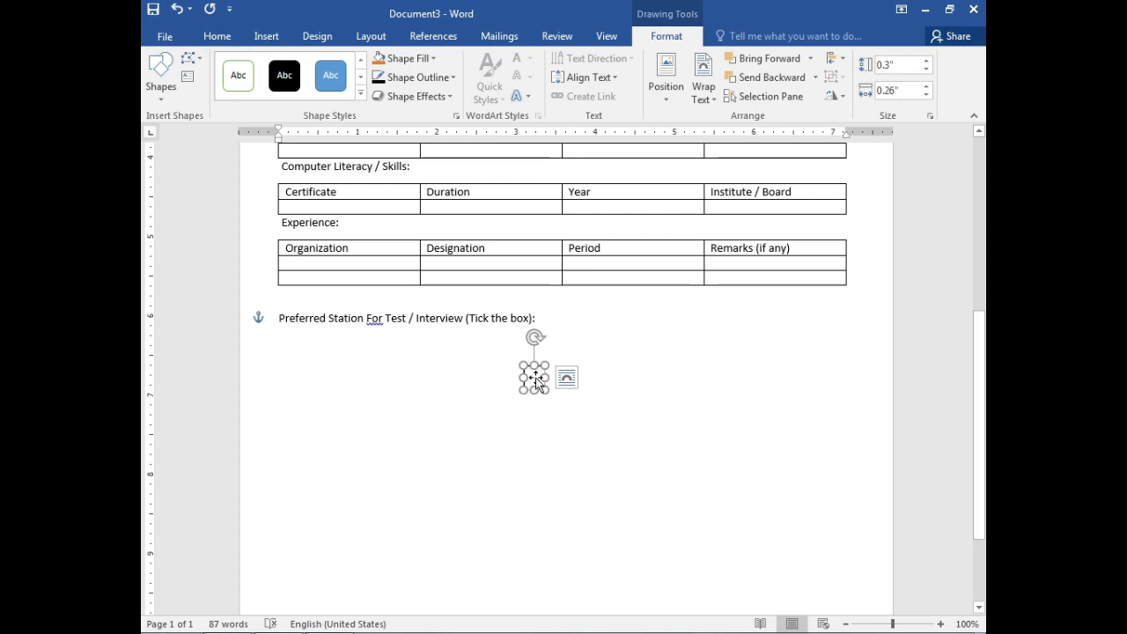
left_click_drag(535, 379, 559, 348)
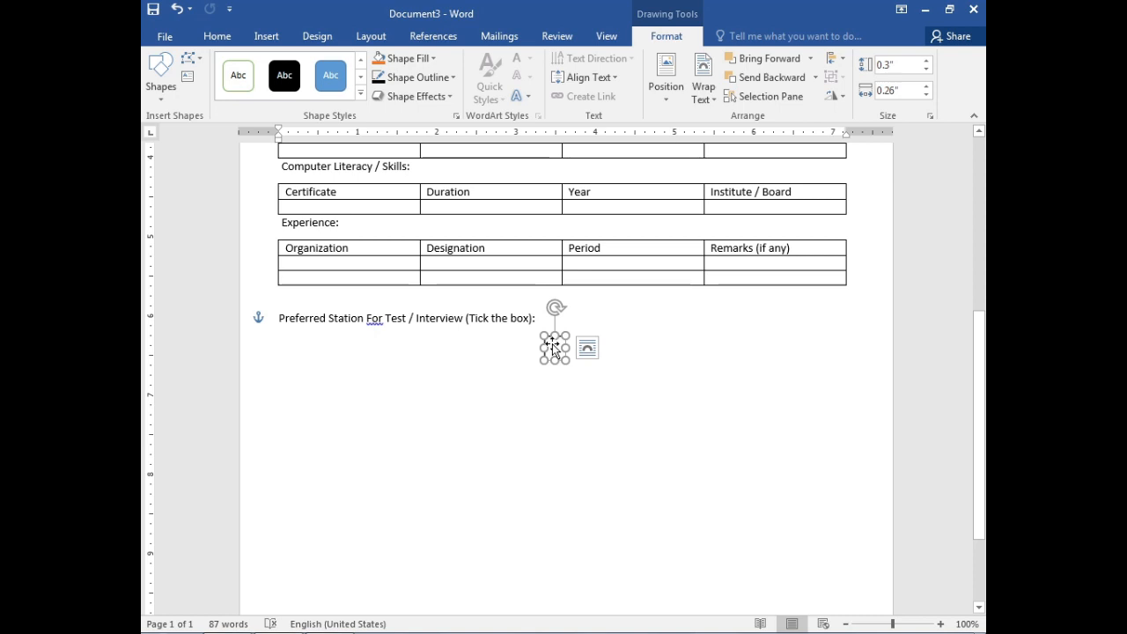
- Duplicate the small box beside the original and widen the copy to about 0.68"
left_click_drag(555, 350, 569, 345)
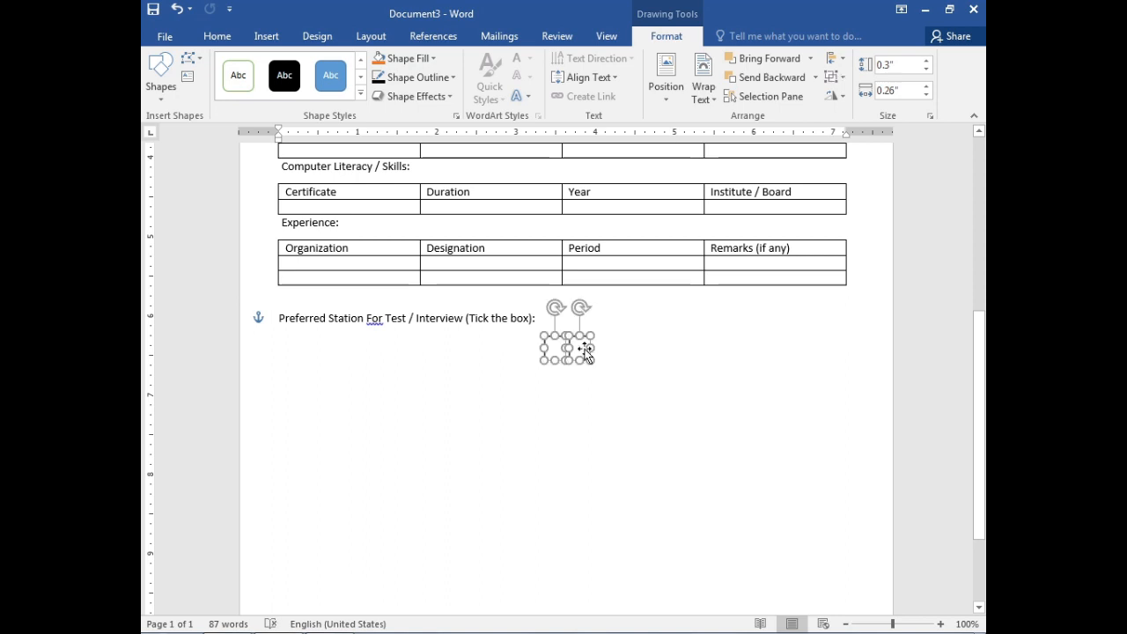
left_click(580, 387)
left_click(577, 348)
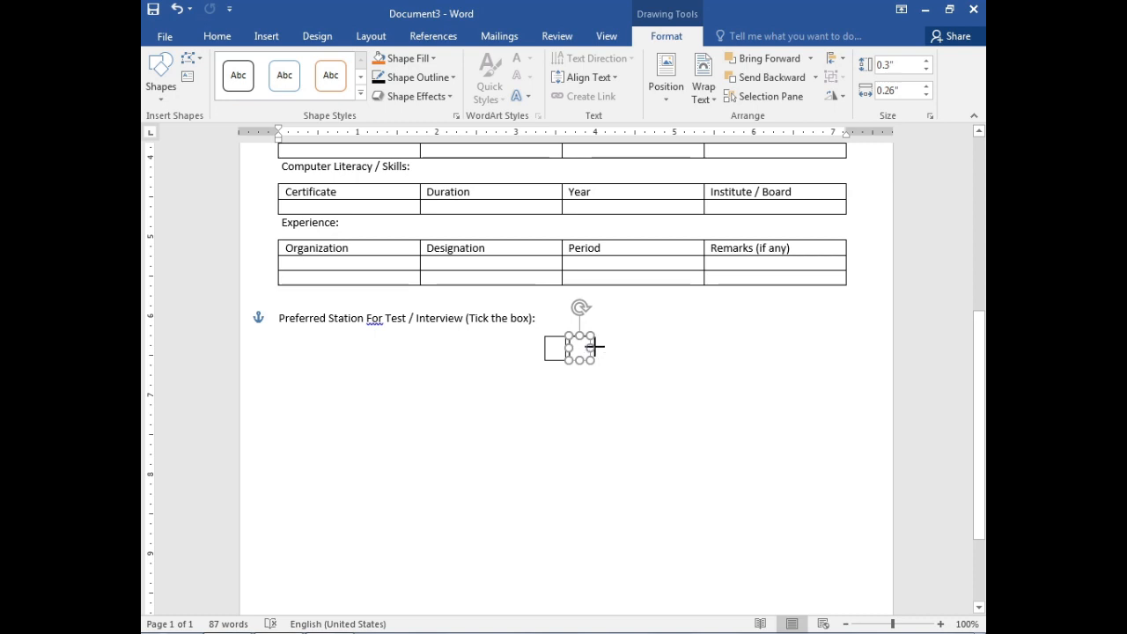
left_click_drag(594, 348, 600, 349)
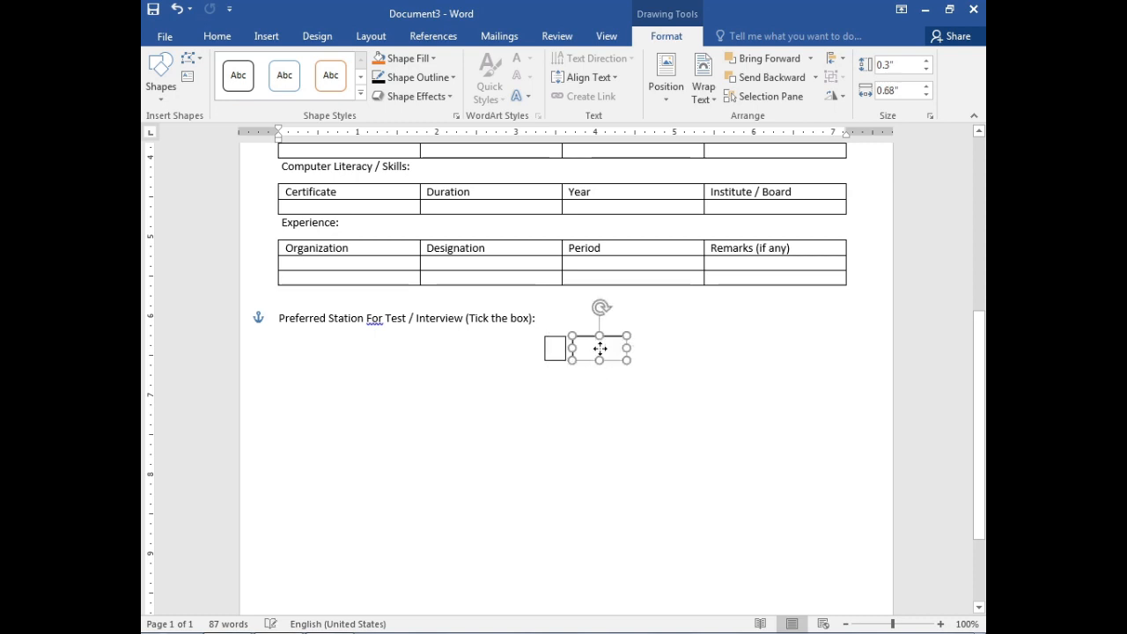
left_click(564, 375)
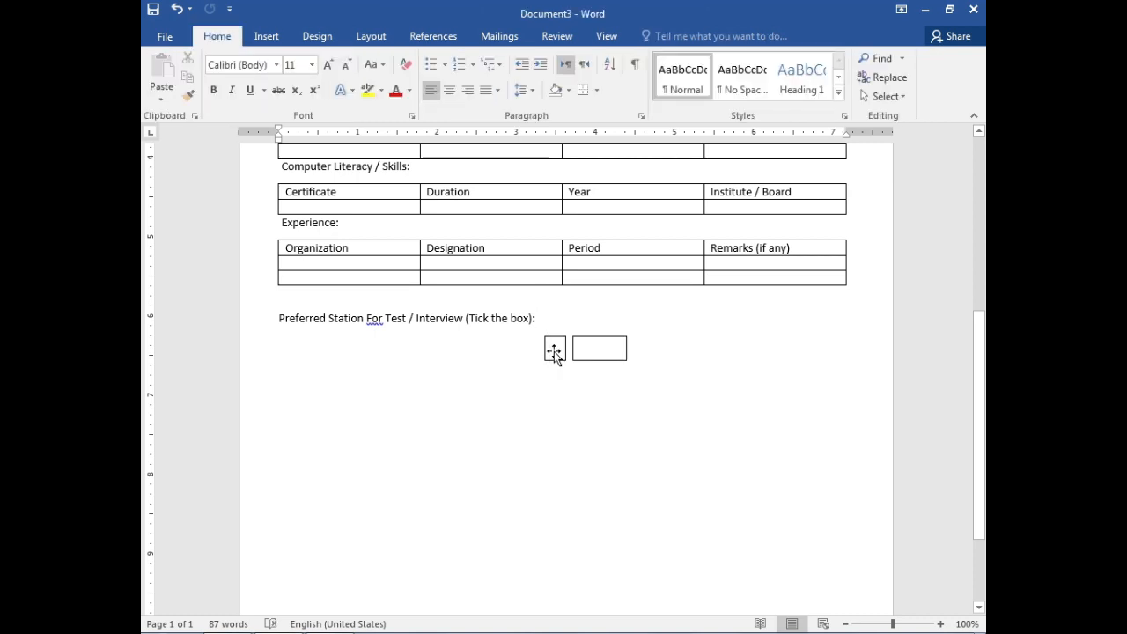
- Make three copies of the small box and move one of them past the wide box, away from the others
left_click(554, 352)
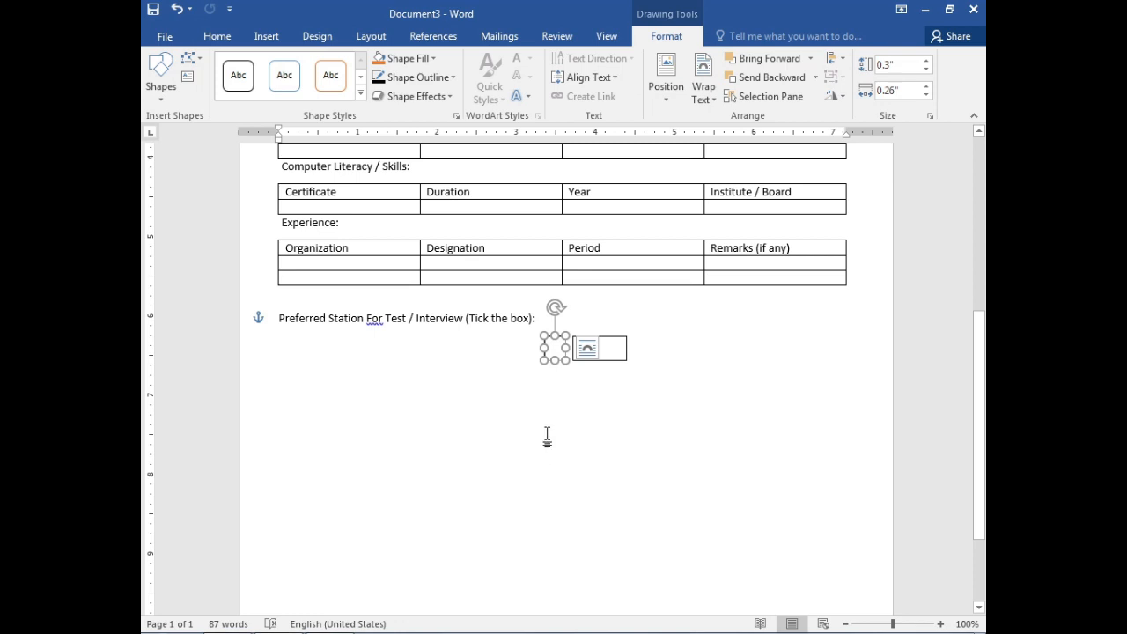
key("ctrl+c")
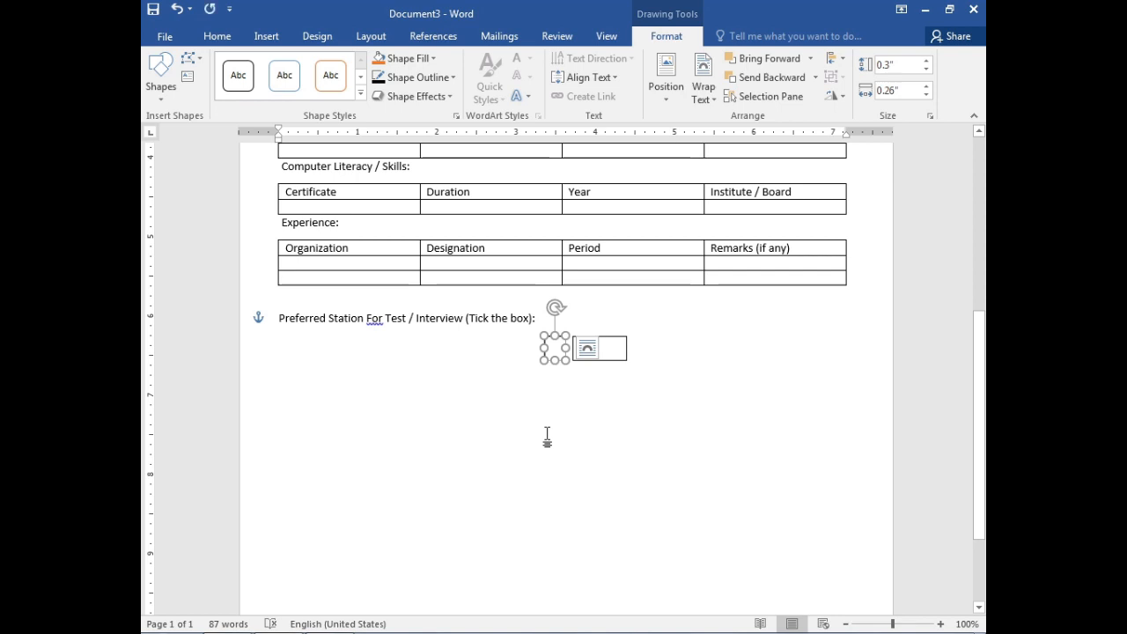
key("ctrl+v")
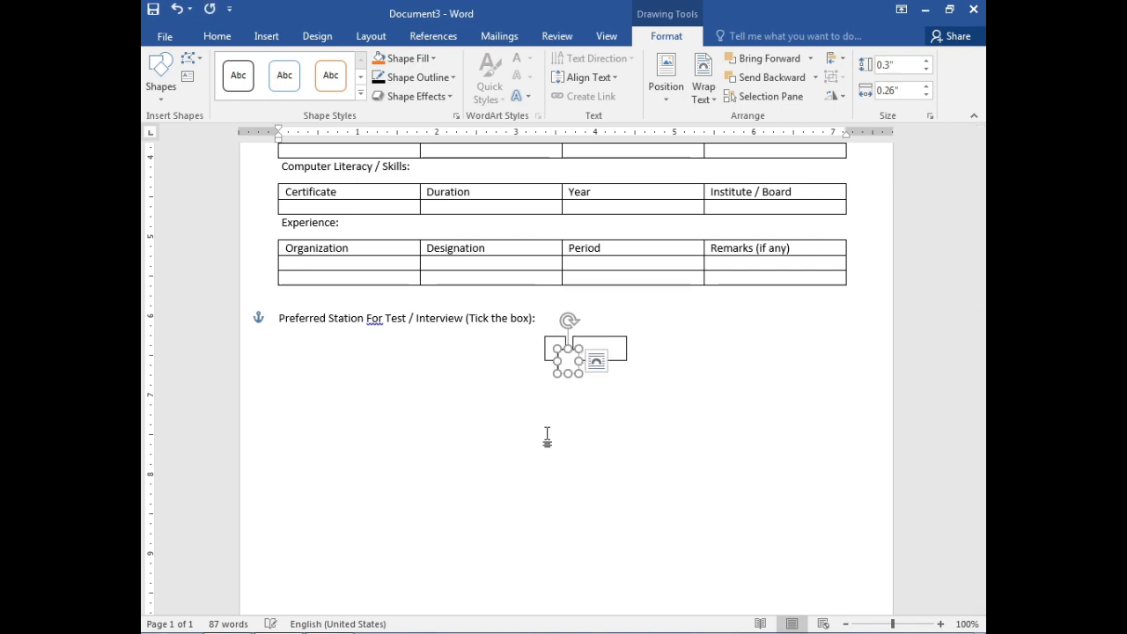
key("ctrl+v")
key("ctrl+v")
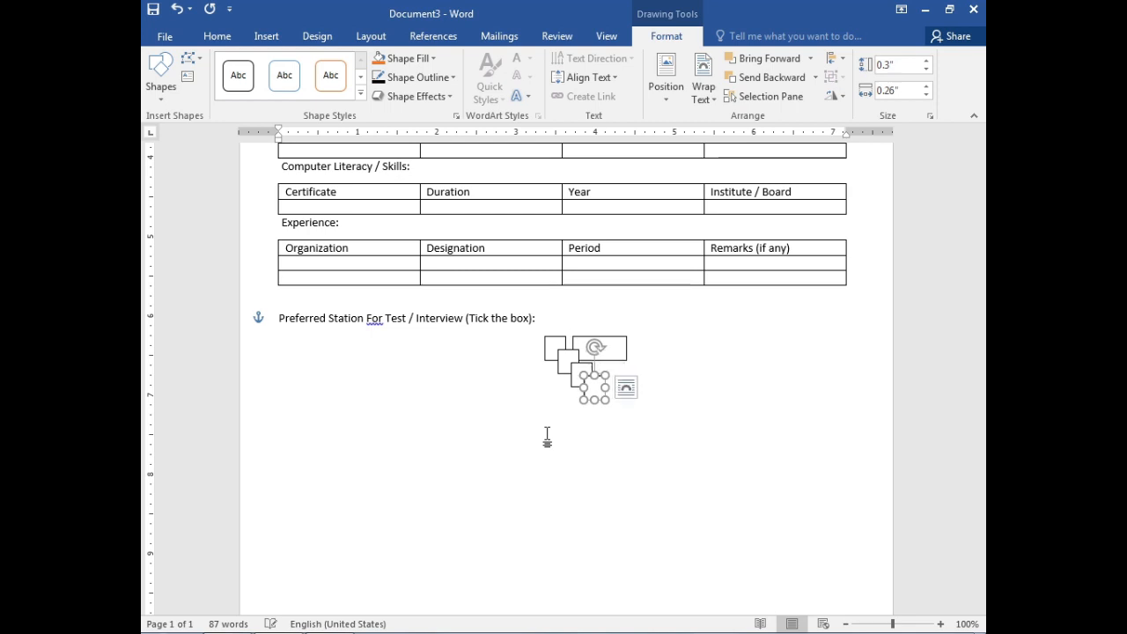
left_click_drag(595, 388, 668, 334)
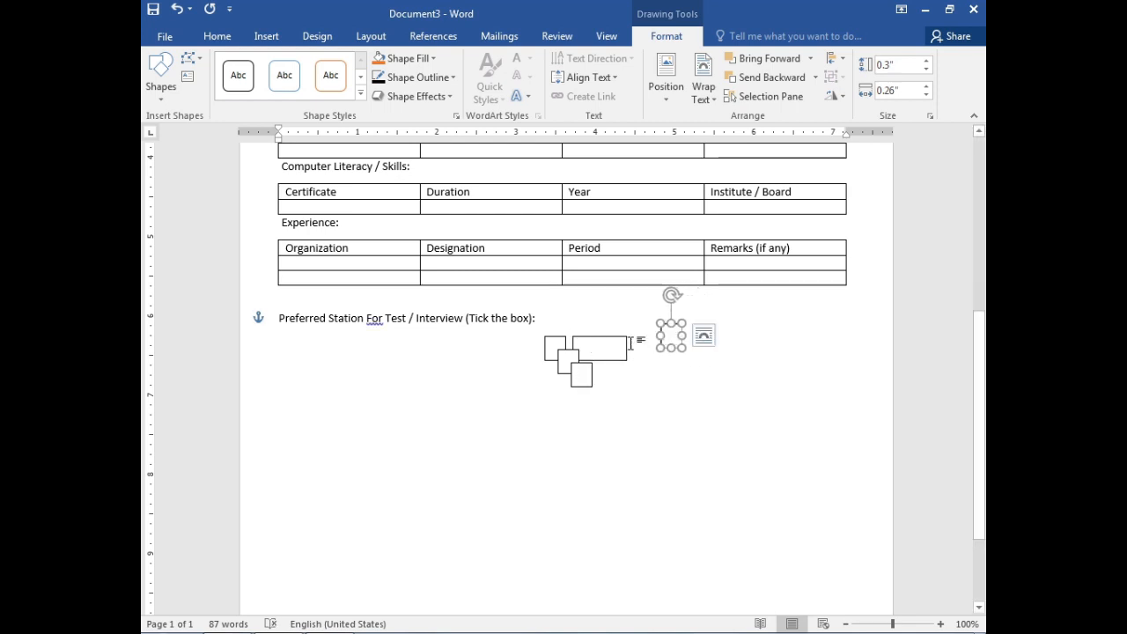
- Make three copies of the 0.68" wide box and spread all four wide boxes apart in the blank area below the preferred station line
left_click_drag(584, 355, 588, 336)
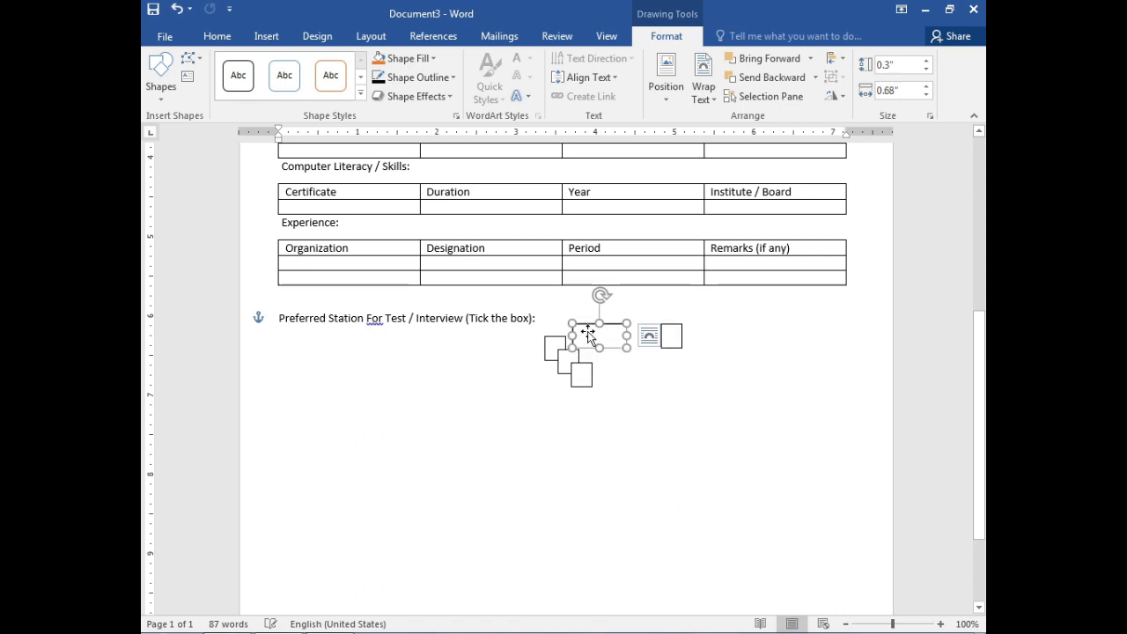
key("ctrl+d")
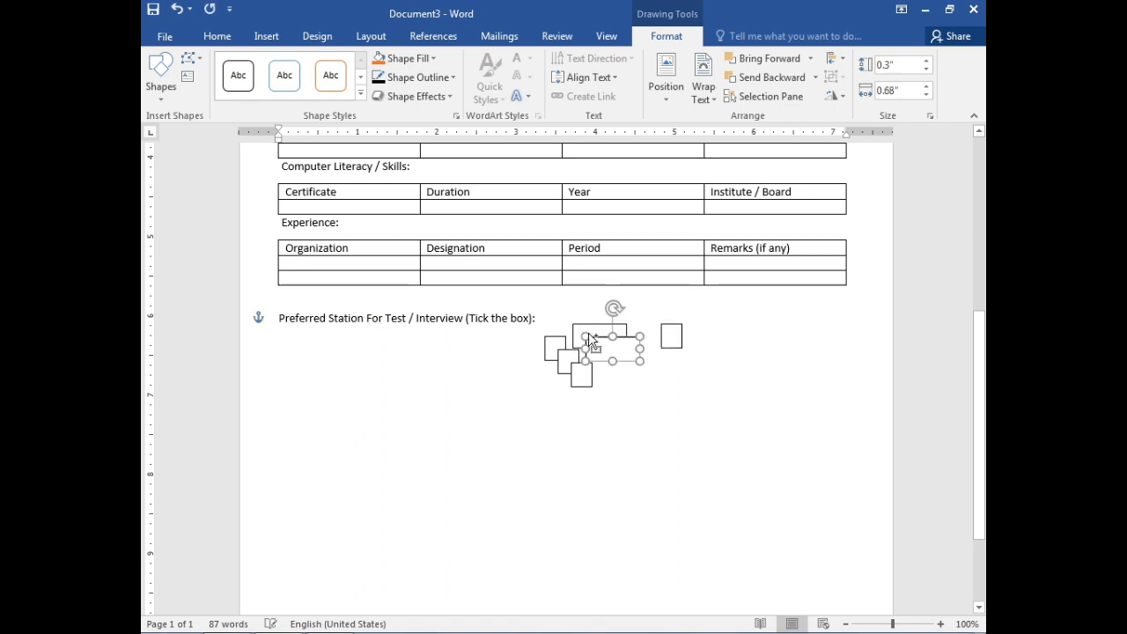
key("ctrl+d")
key("ctrl+d")
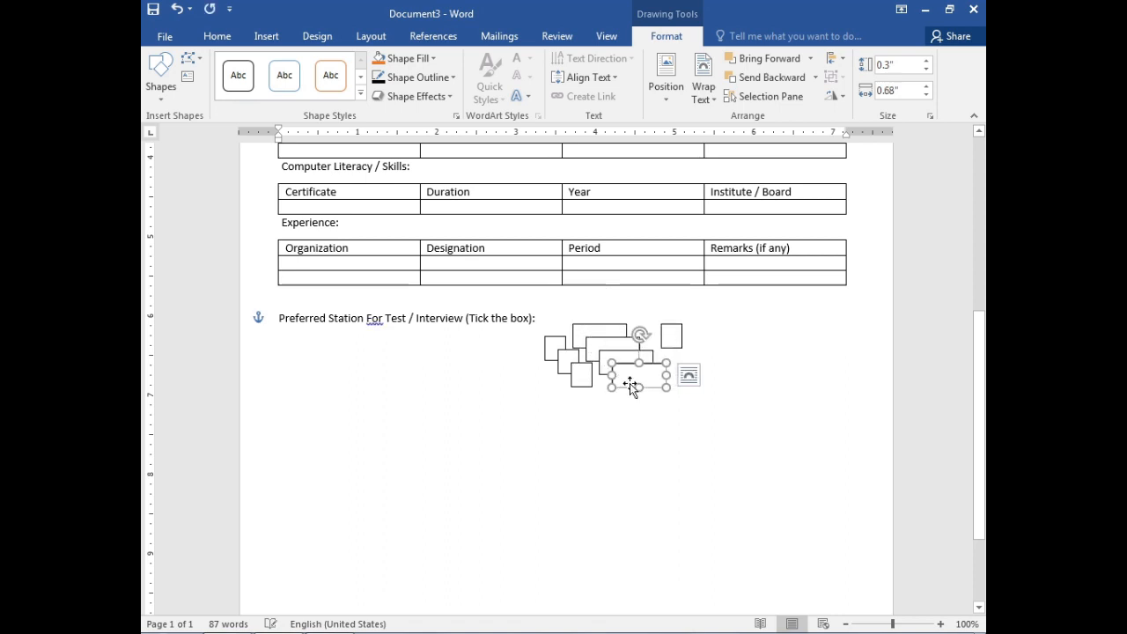
left_click_drag(630, 383, 724, 395)
left_click_drag(614, 373, 641, 410)
left_click_drag(610, 355, 594, 467)
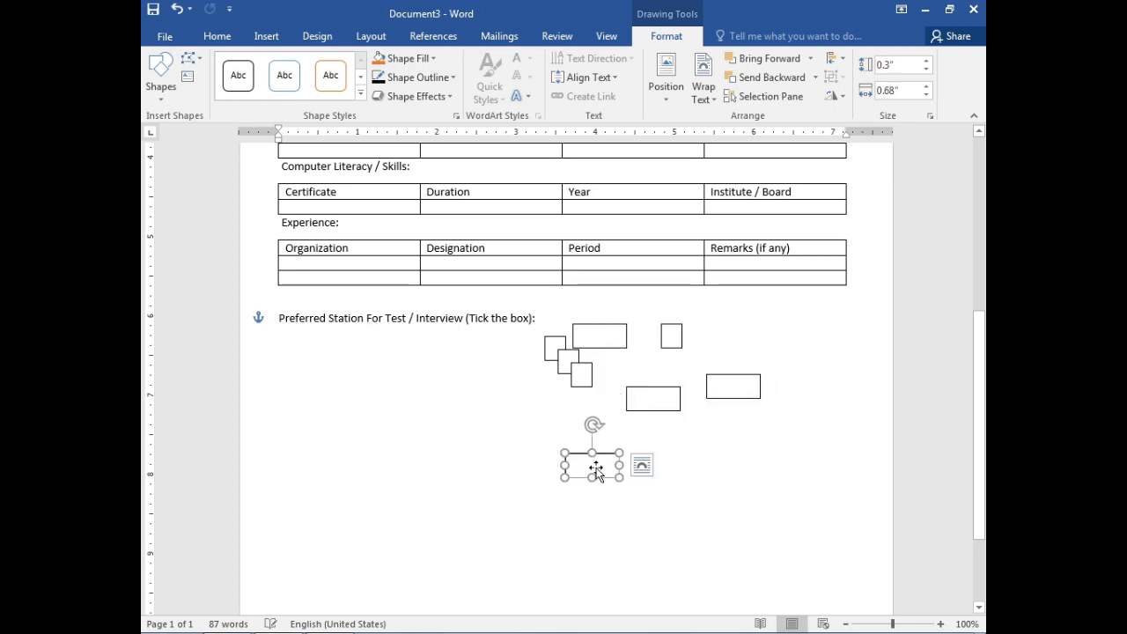
left_click_drag(597, 335, 721, 336)
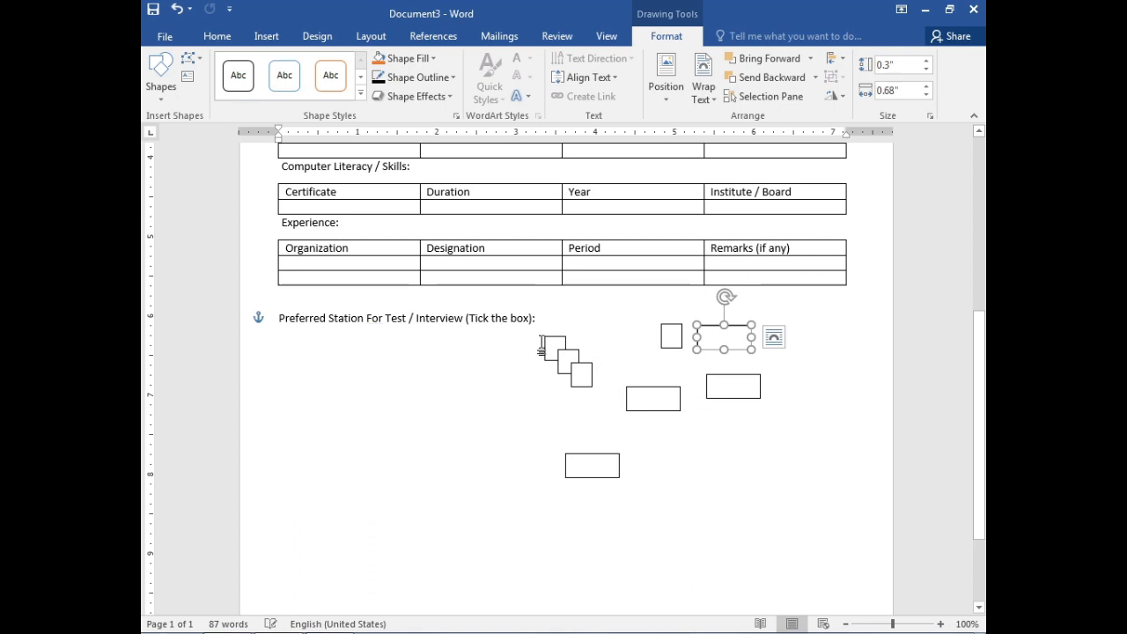
- Place two pairs of boxes, each a small box followed by a wide one, in a row directly after the preferred station text
left_click_drag(553, 348, 543, 317)
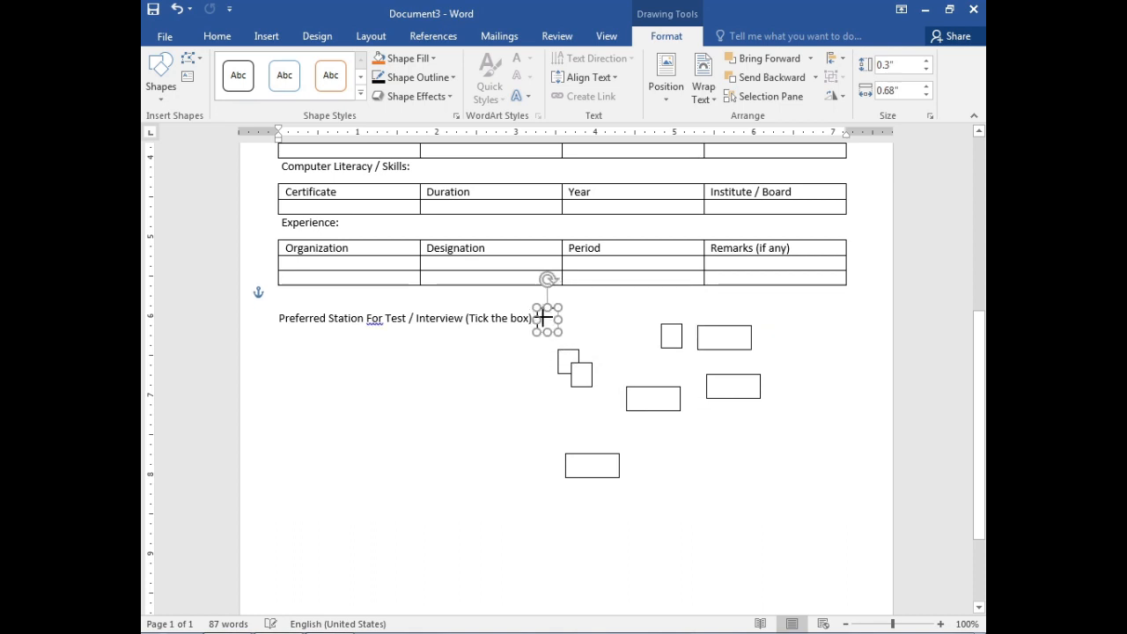
left_click_drag(634, 393, 574, 315)
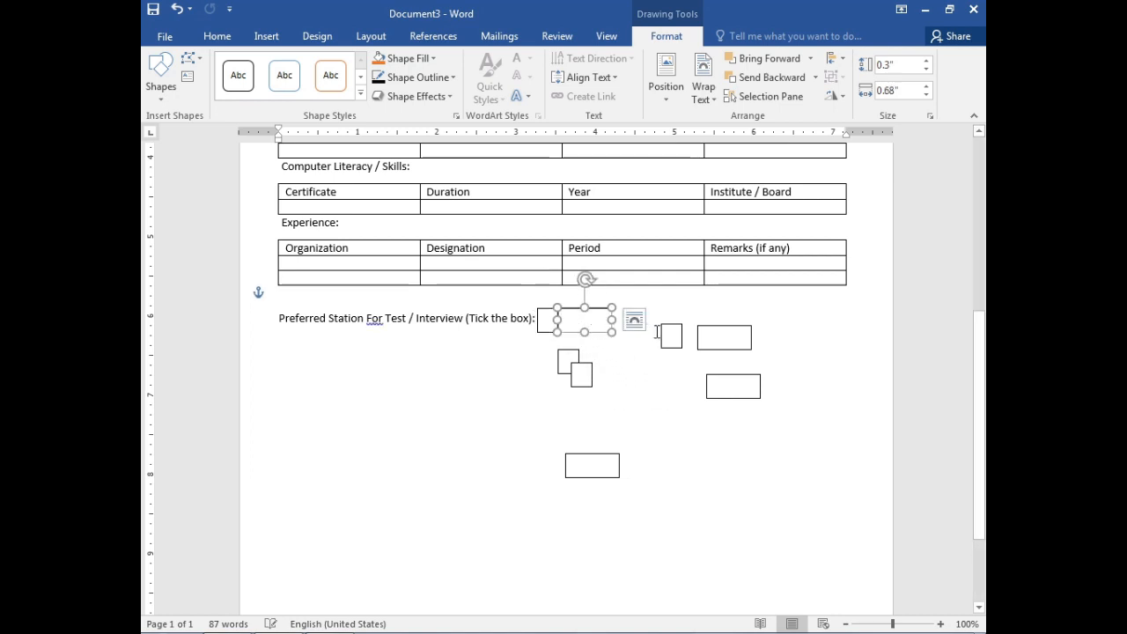
left_click_drag(661, 329, 610, 313)
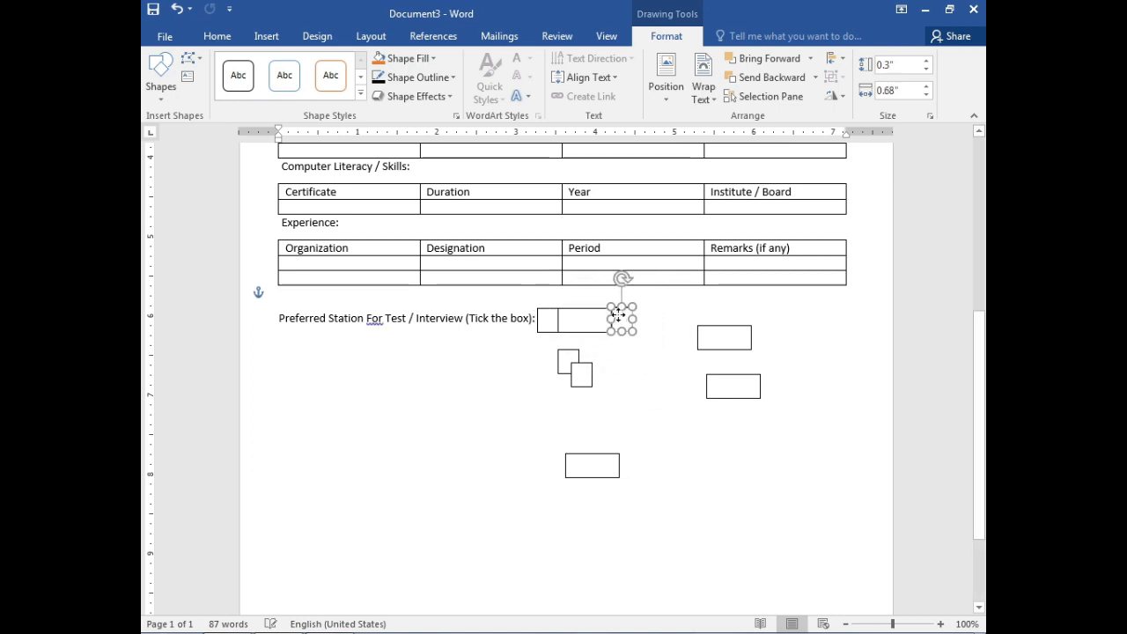
left_click_drag(710, 349, 644, 332)
- Extend the row with the remaining two pairs of small and wide boxes, ending near the right page margin
left_click_drag(581, 375, 699, 321)
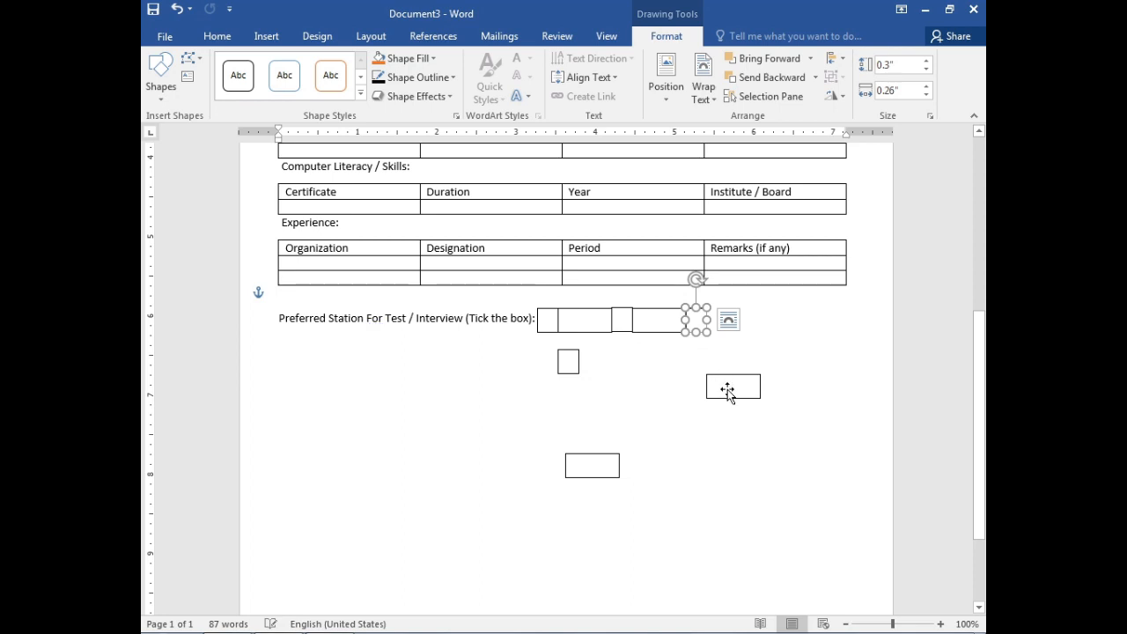
left_click_drag(725, 390, 729, 324)
left_click_drag(571, 368, 769, 322)
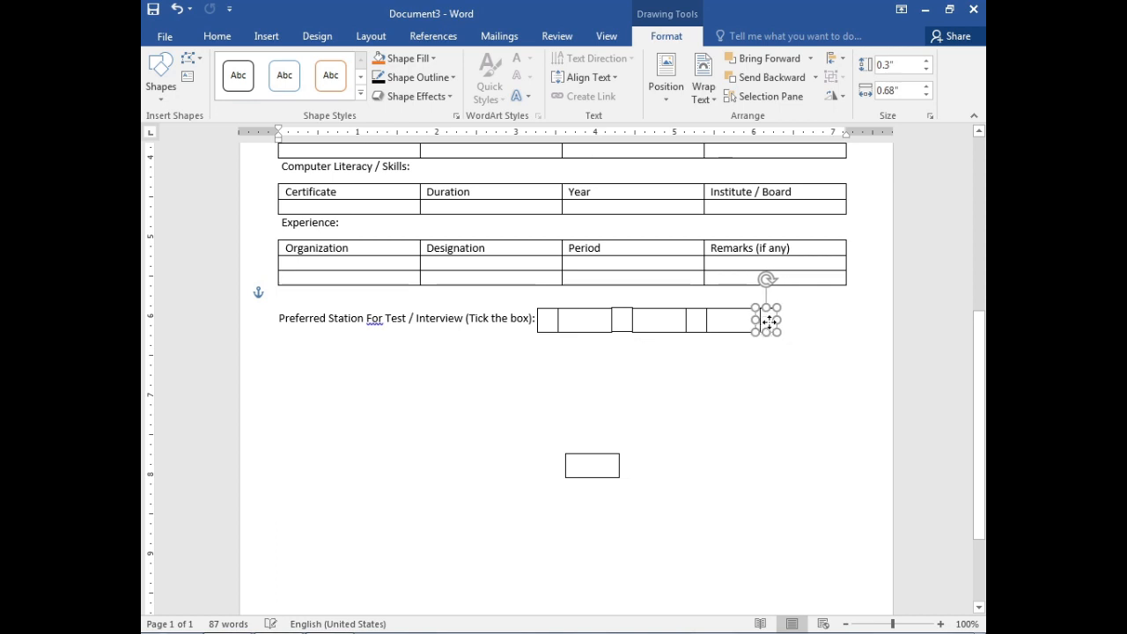
left_click(582, 466)
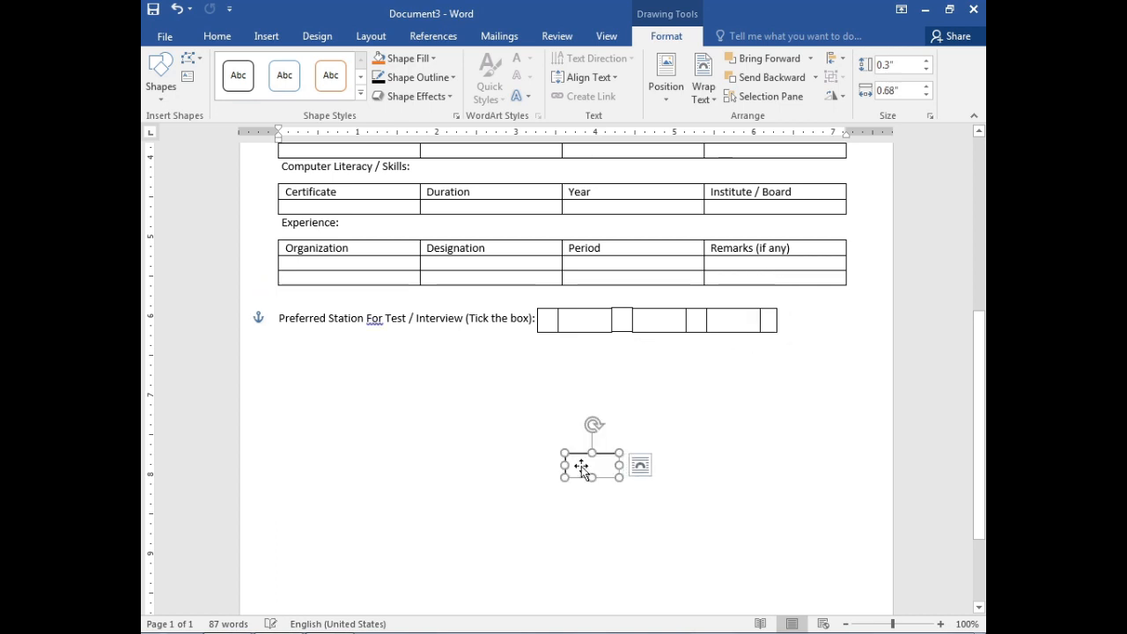
left_click_drag(633, 453, 798, 322)
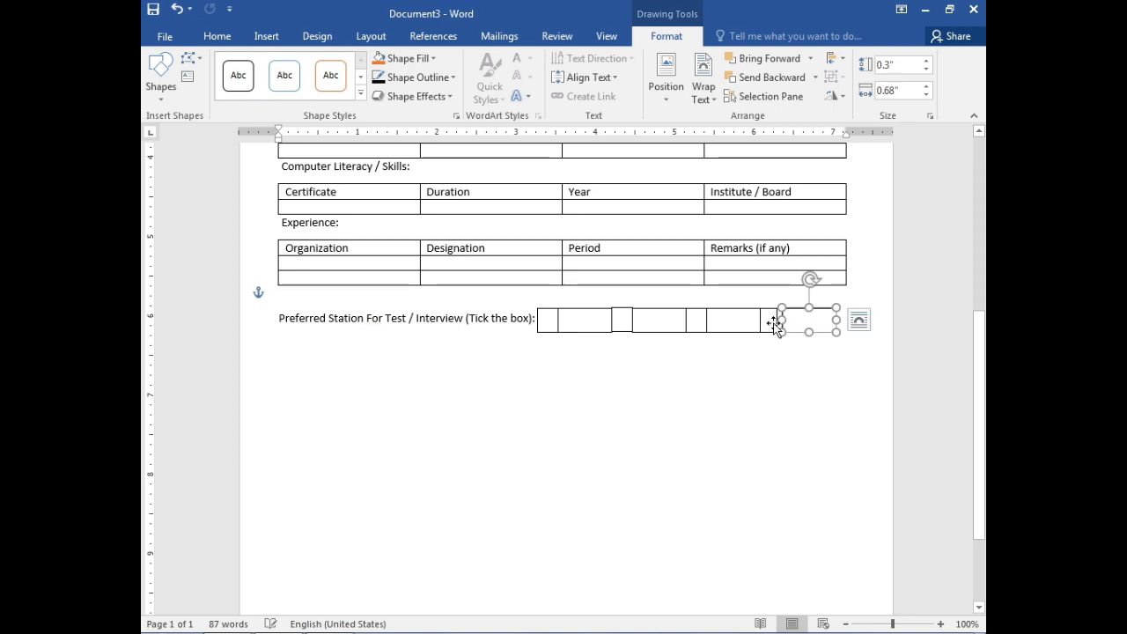
- Nudge the fourth small box right against the edge of the third wide box, and align the second small box vertically with the row
left_click(772, 323)
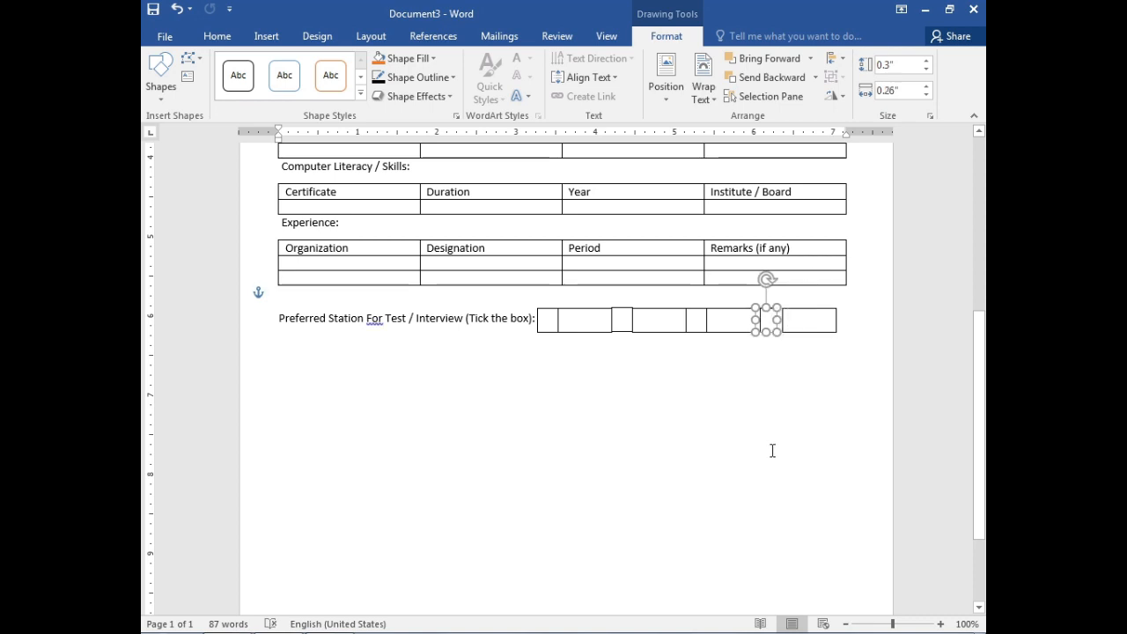
key("Right")
key("Right")
key("Right")
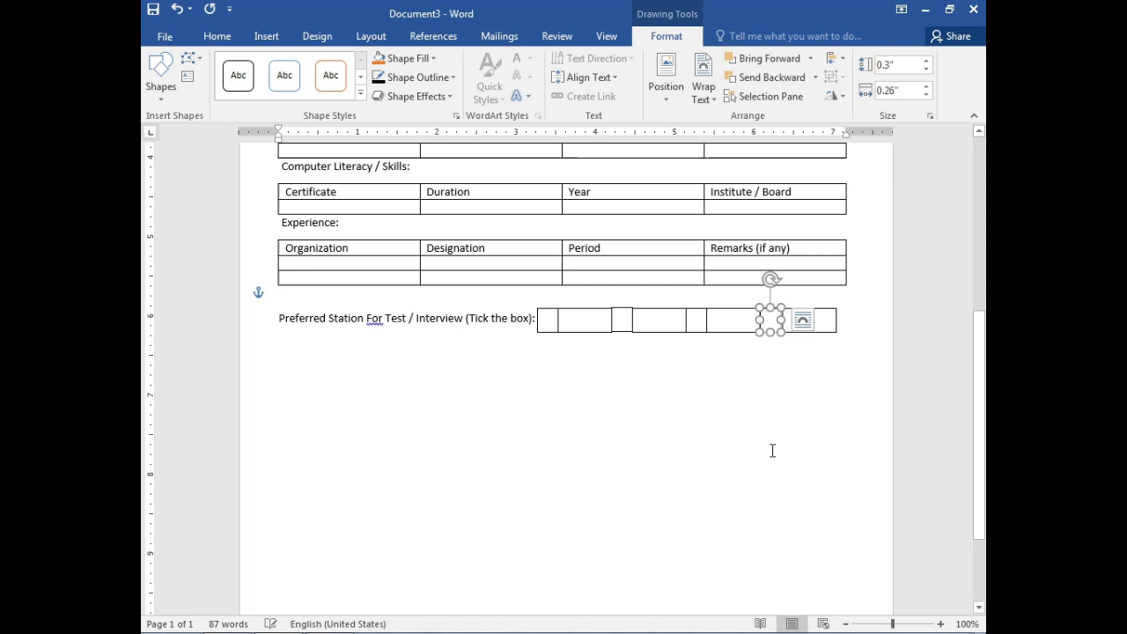
left_click(660, 447)
left_click(621, 321)
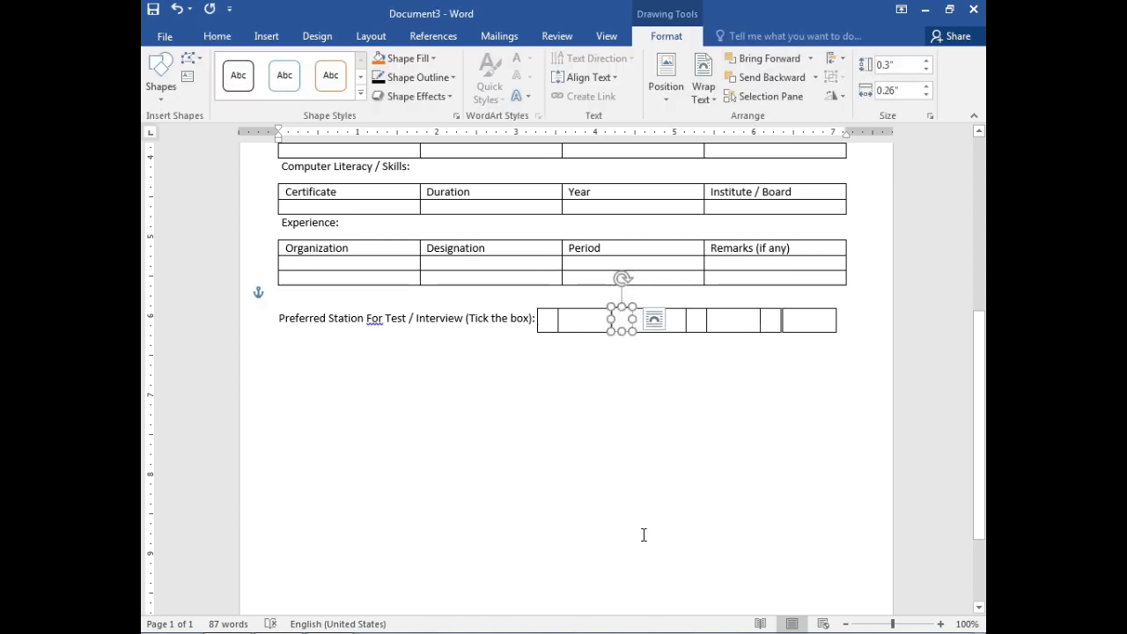
left_click(695, 382)
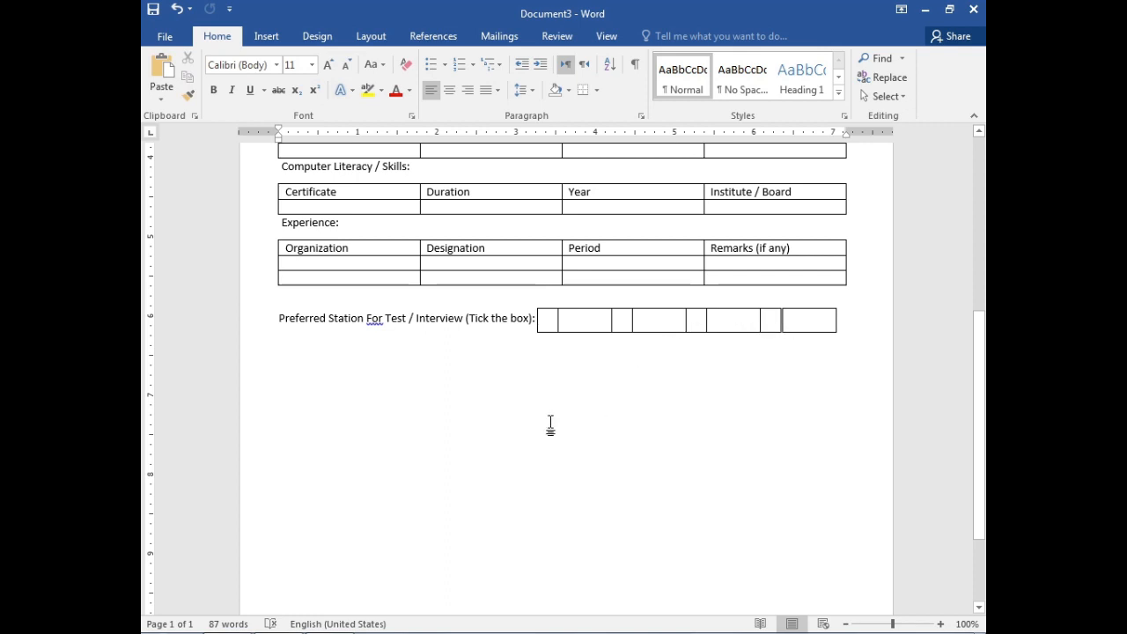
- Add the text "Karachi" inside the first wide box of the preferred station row
left_click(570, 322)
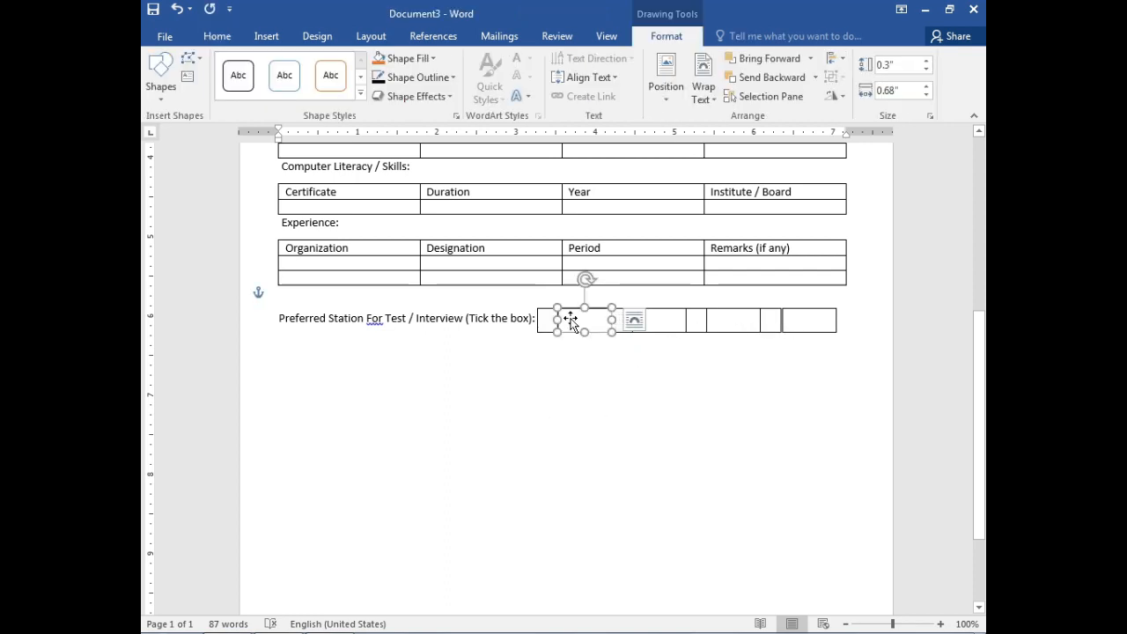
right_click(570, 323)
left_click(617, 414)
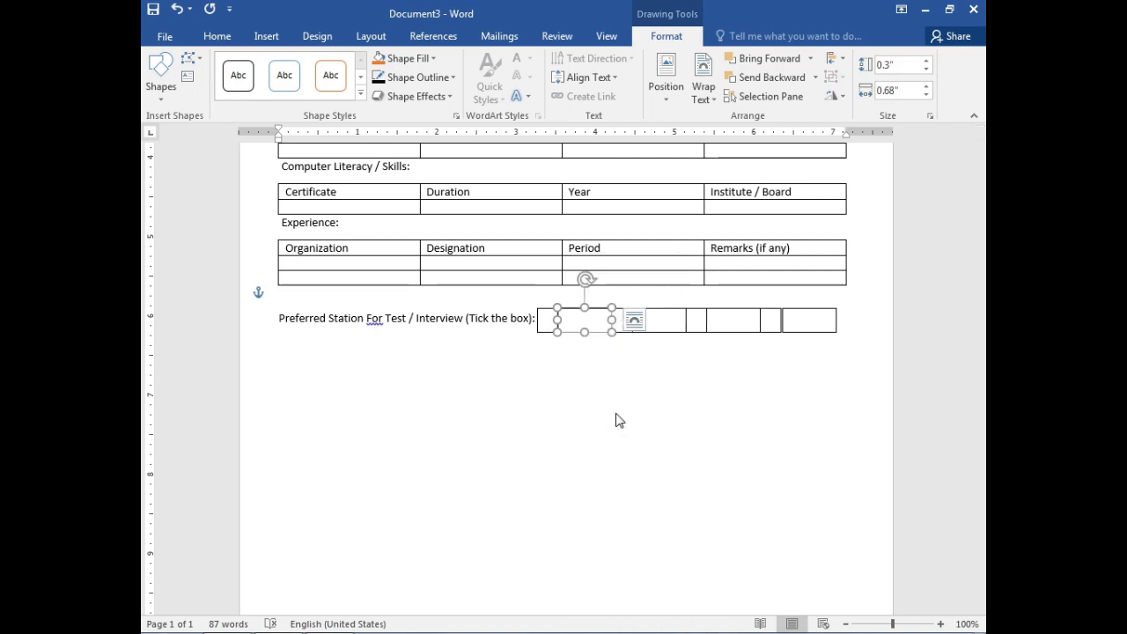
type("Ka")
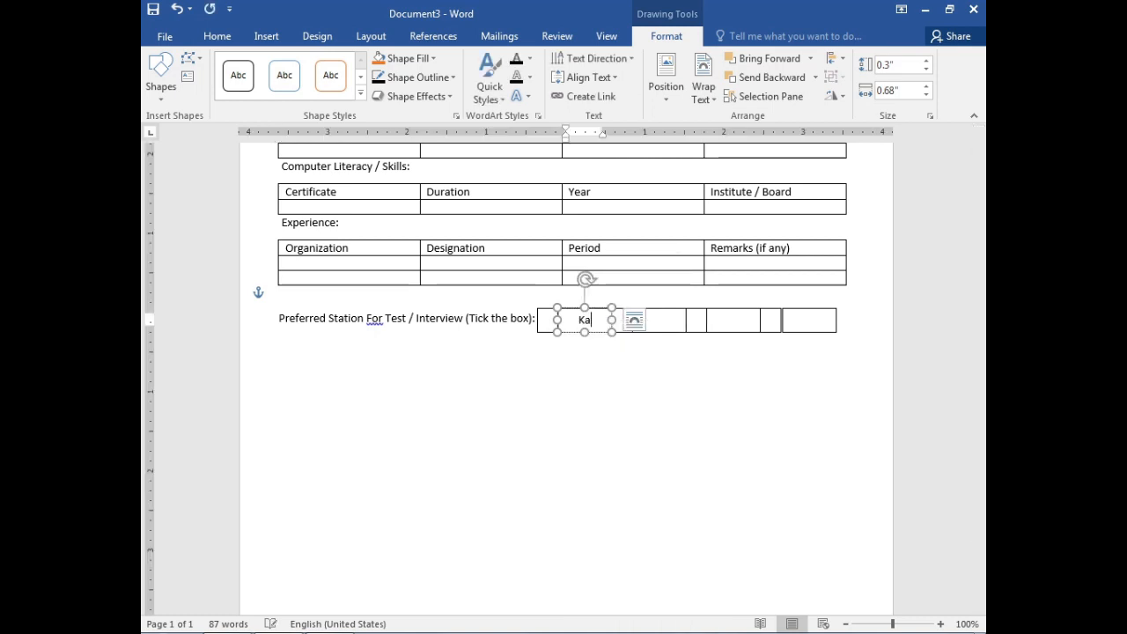
type("rachi")
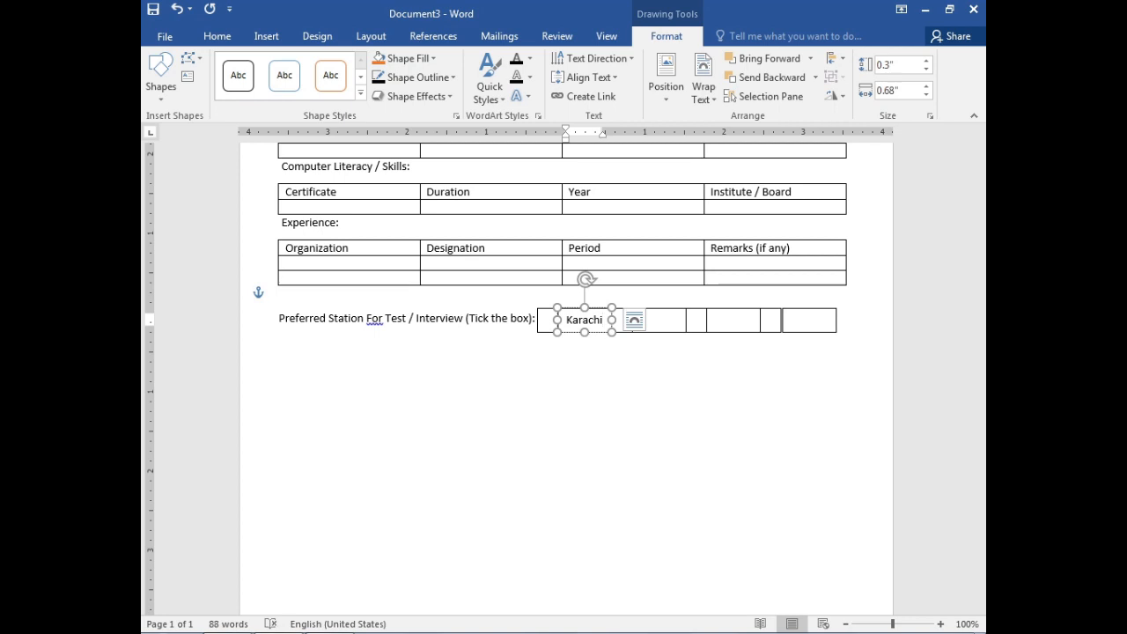
left_click(638, 435)
- Add the text "Lahore" inside the second wide box of the preferred station row
left_click(661, 329)
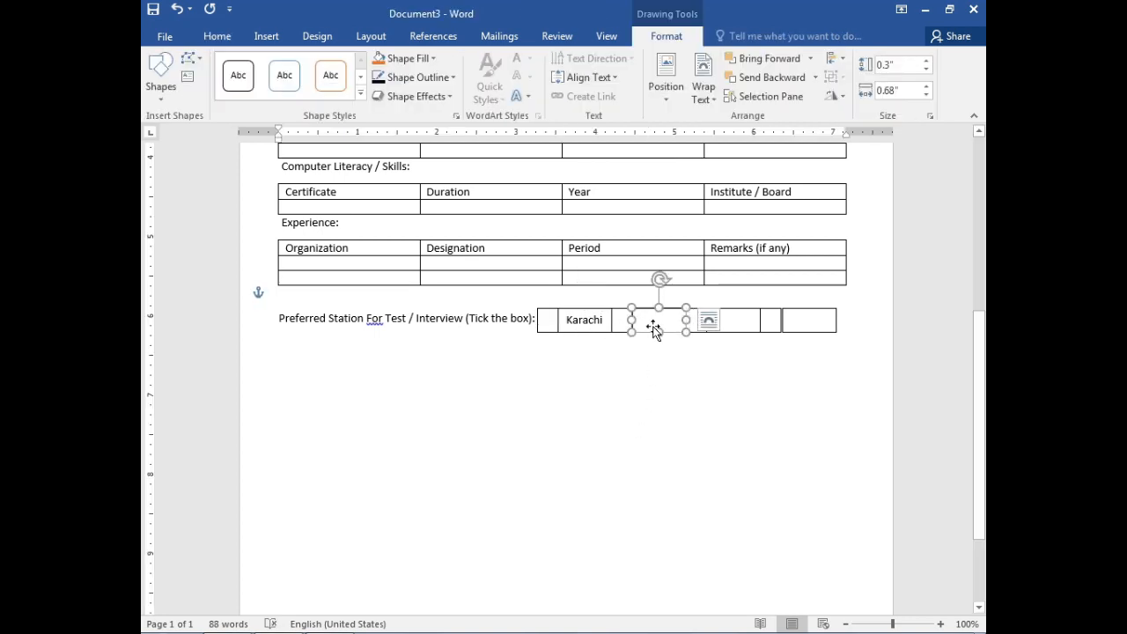
right_click(654, 326)
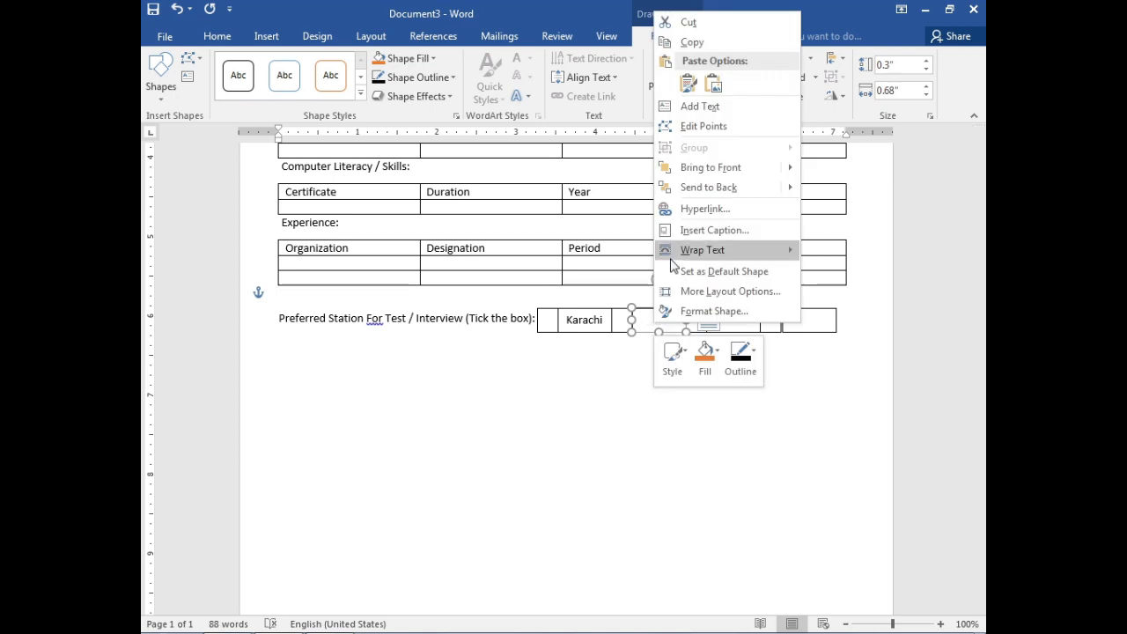
left_click(698, 111)
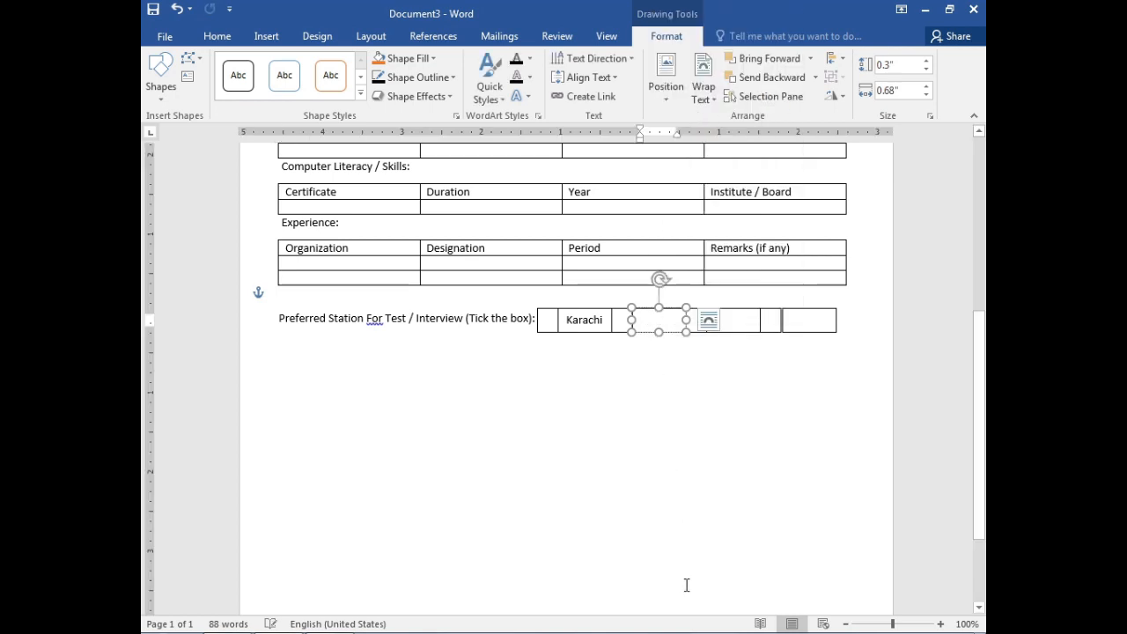
type("Lahore")
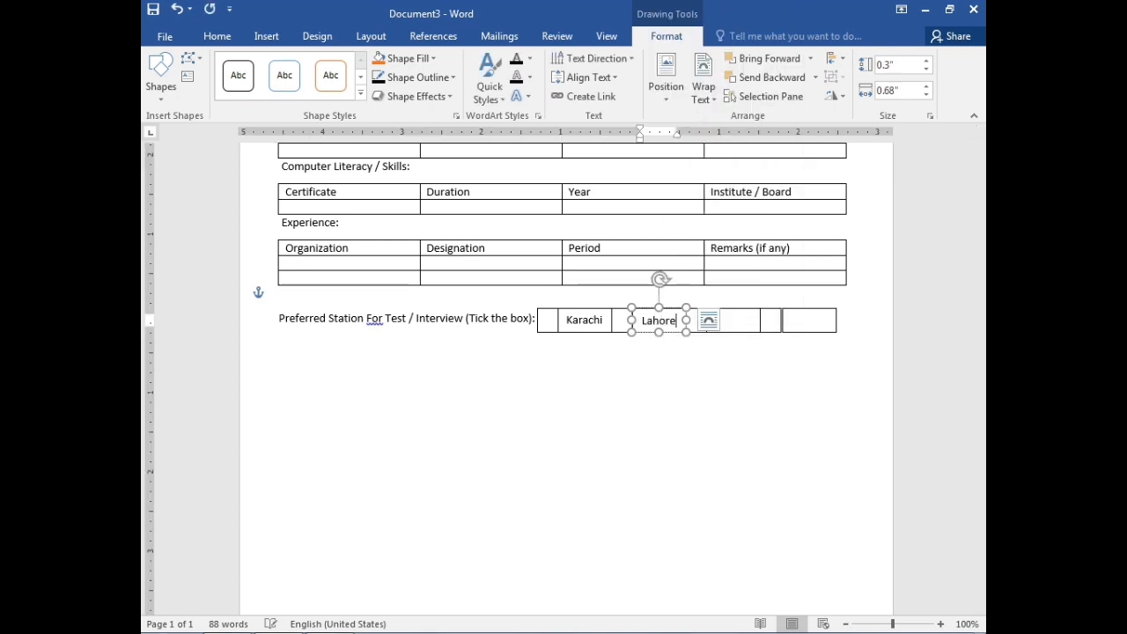
- Add the text "Quetta" inside the third wide box of the preferred station row
left_click(732, 327)
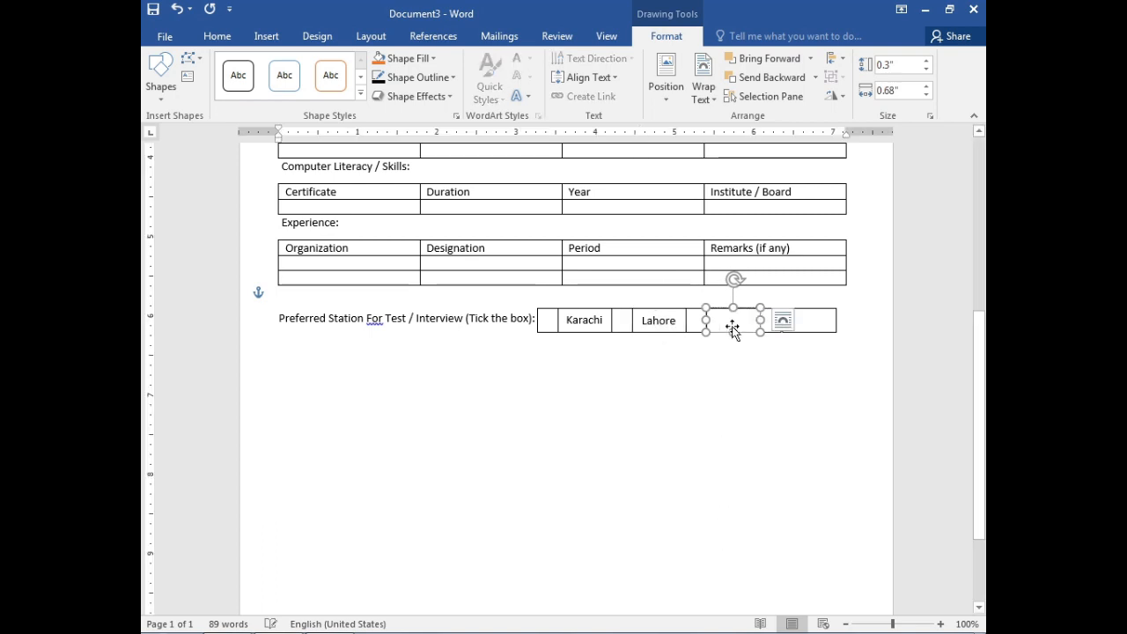
right_click(732, 327)
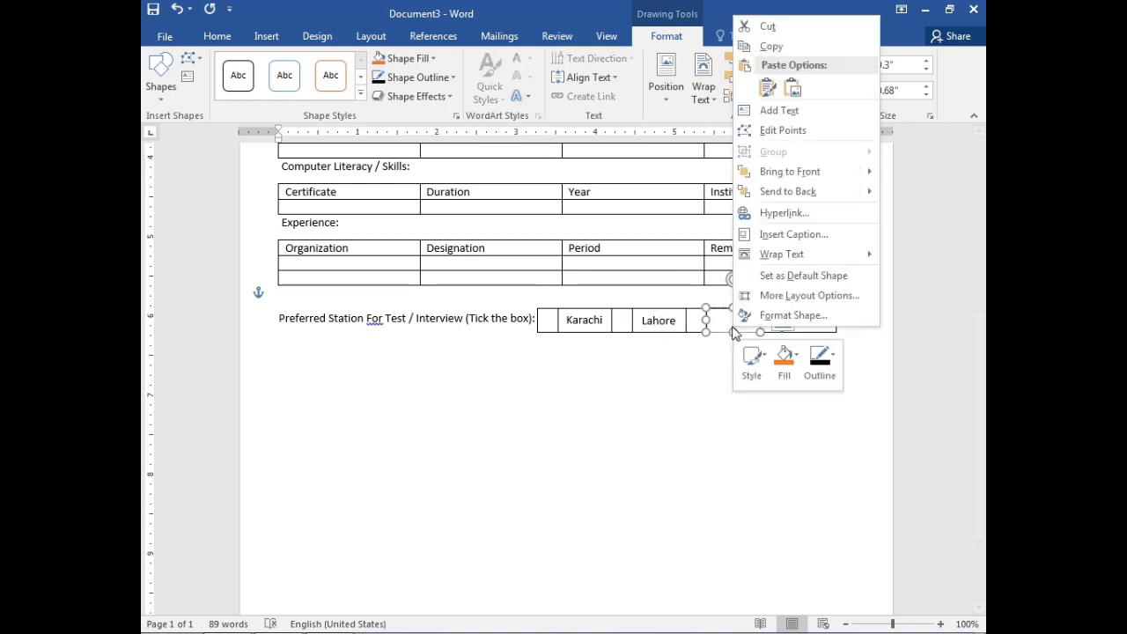
left_click(766, 113)
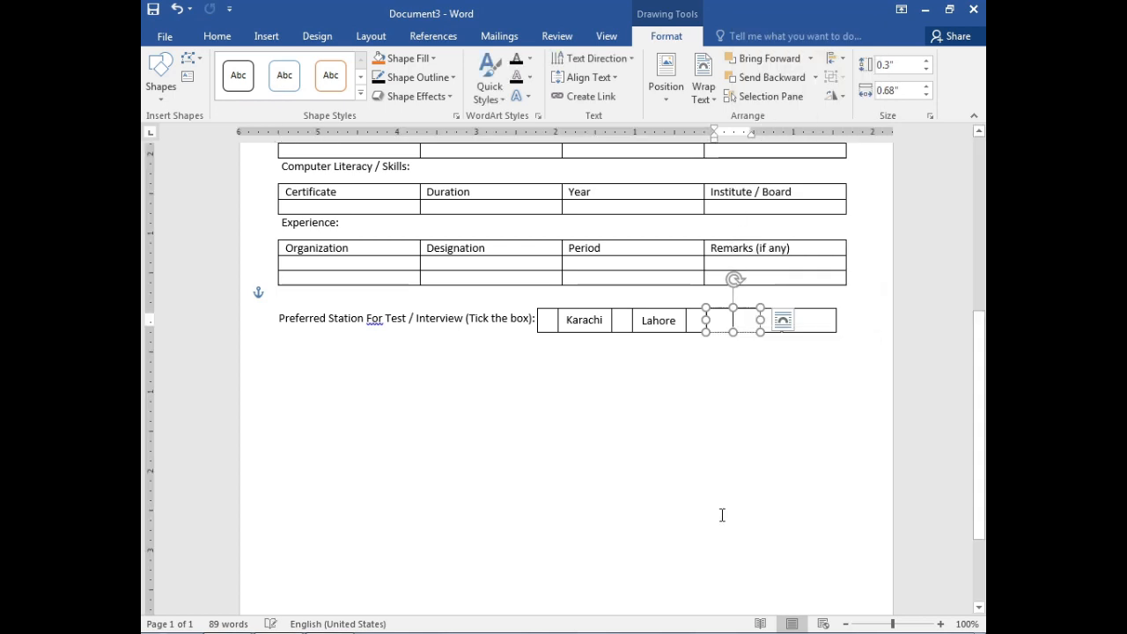
type("Qu")
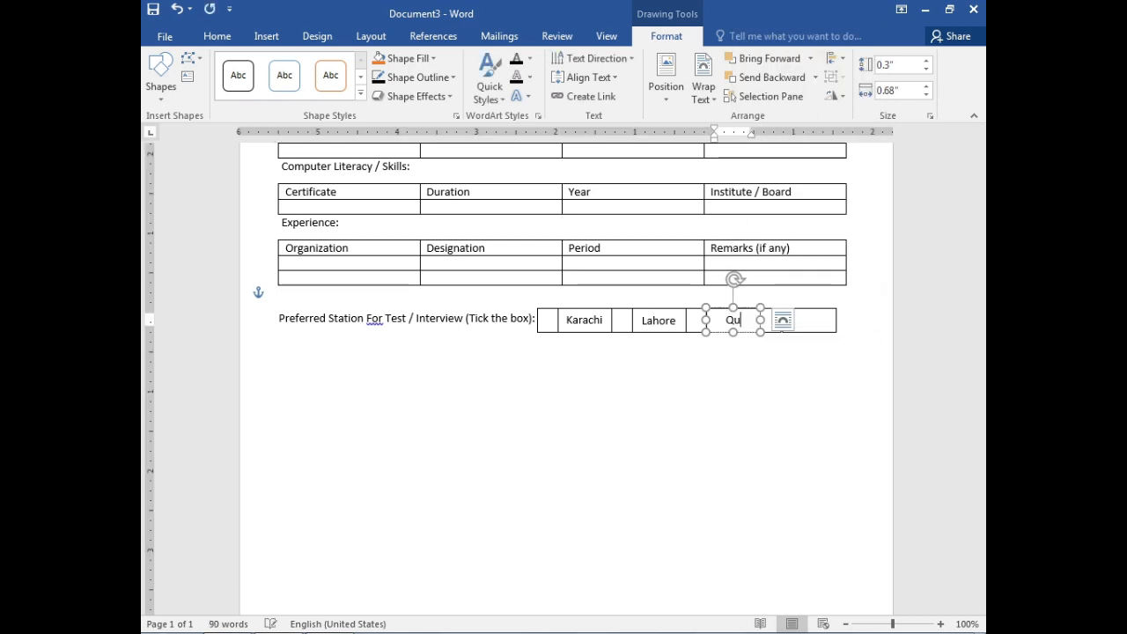
type("etta")
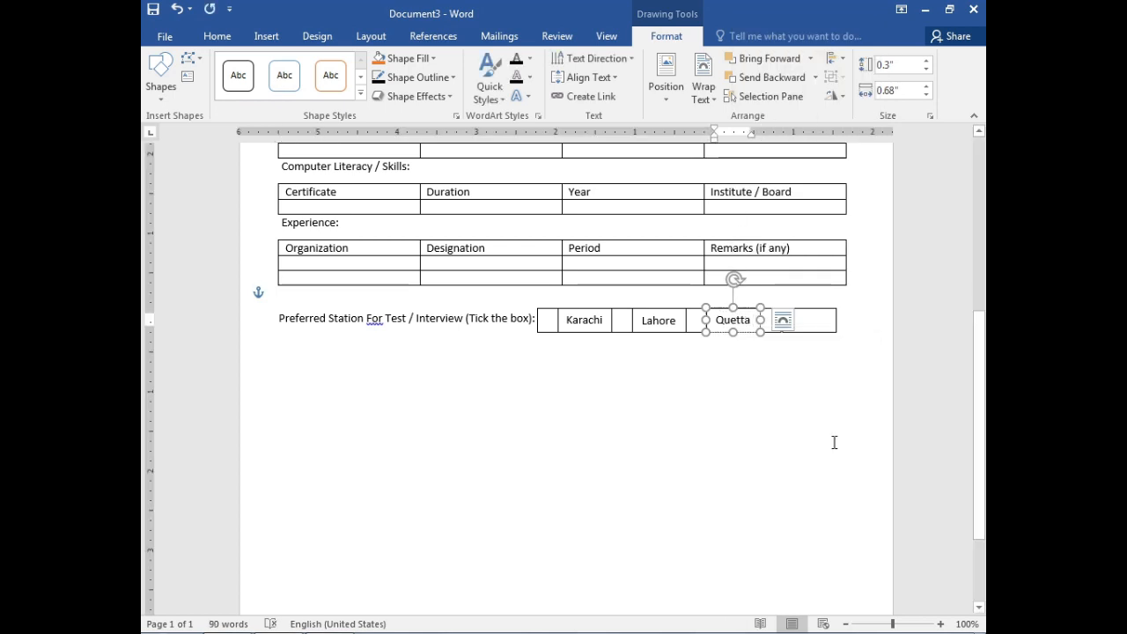
- Add the text "Peshawar" inside the fourth wide box of the preferred station row
left_click(806, 324)
right_click(806, 324)
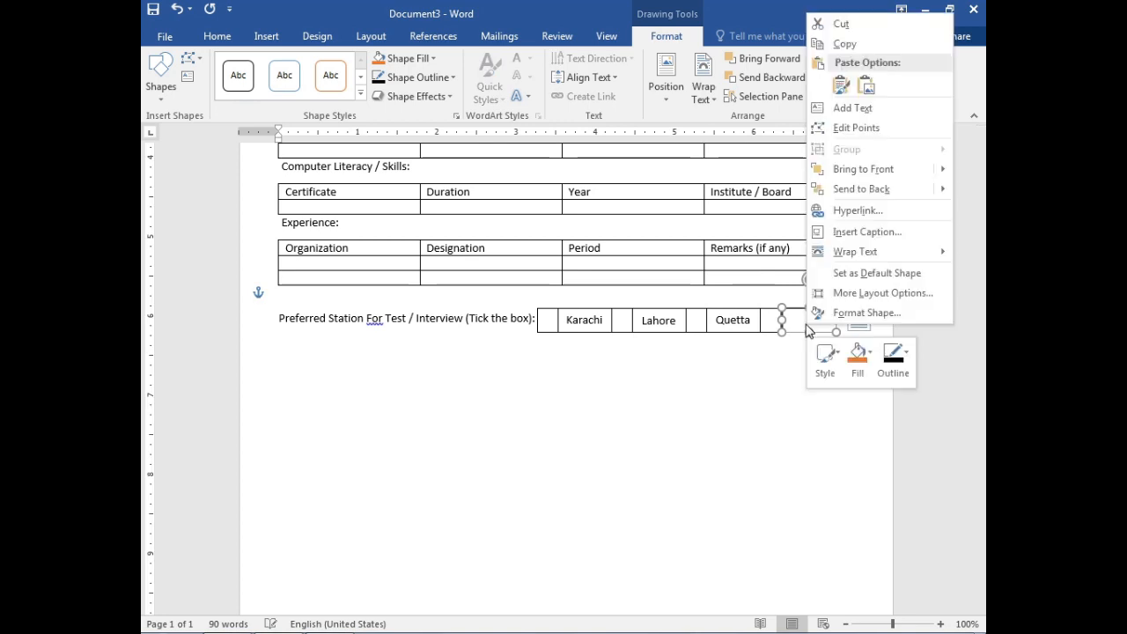
left_click(838, 111)
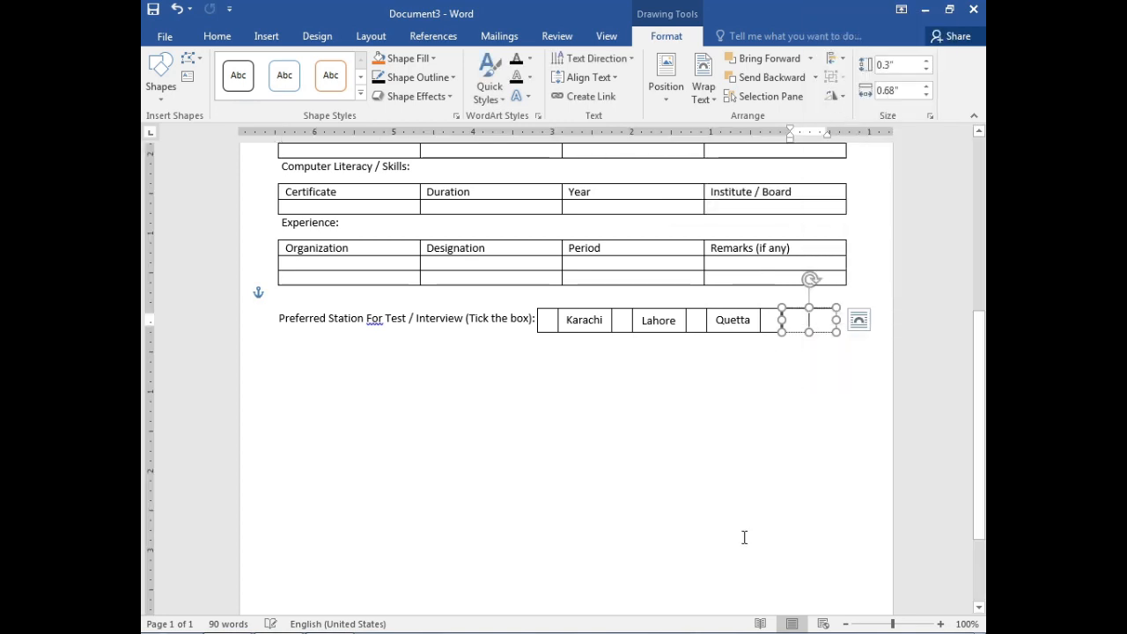
type("PEs")
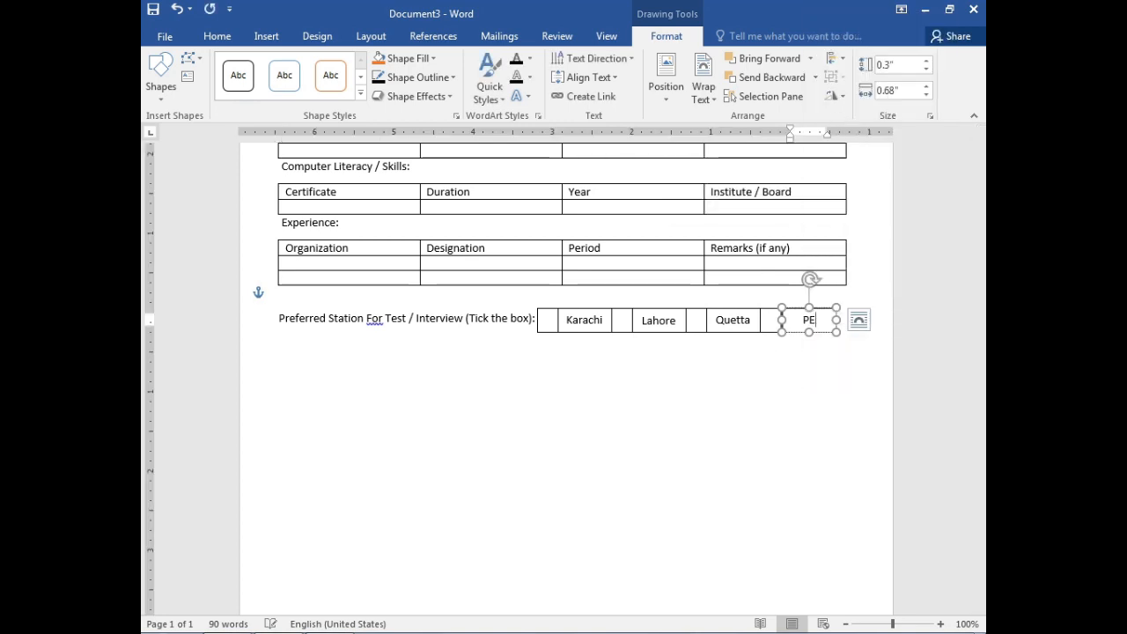
key("BackSpace")
type("e")
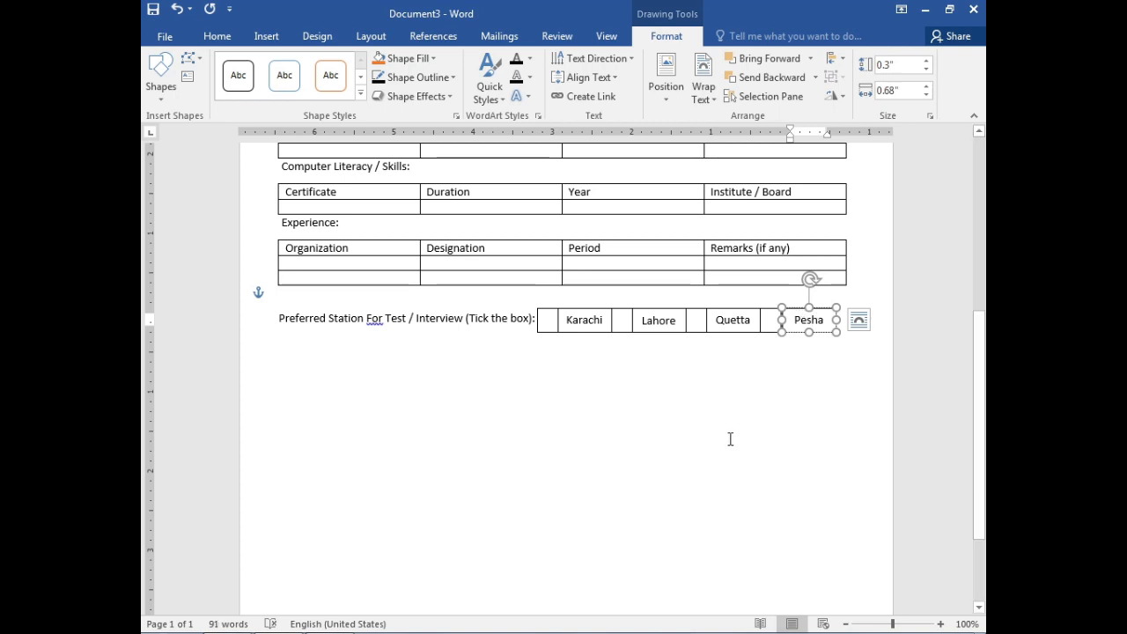
- Widen the Peshawar box to about 0.81" by extending its right edge to the tables' right border
left_click(730, 441)
left_click(838, 320)
left_click_drag(837, 321, 848, 322)
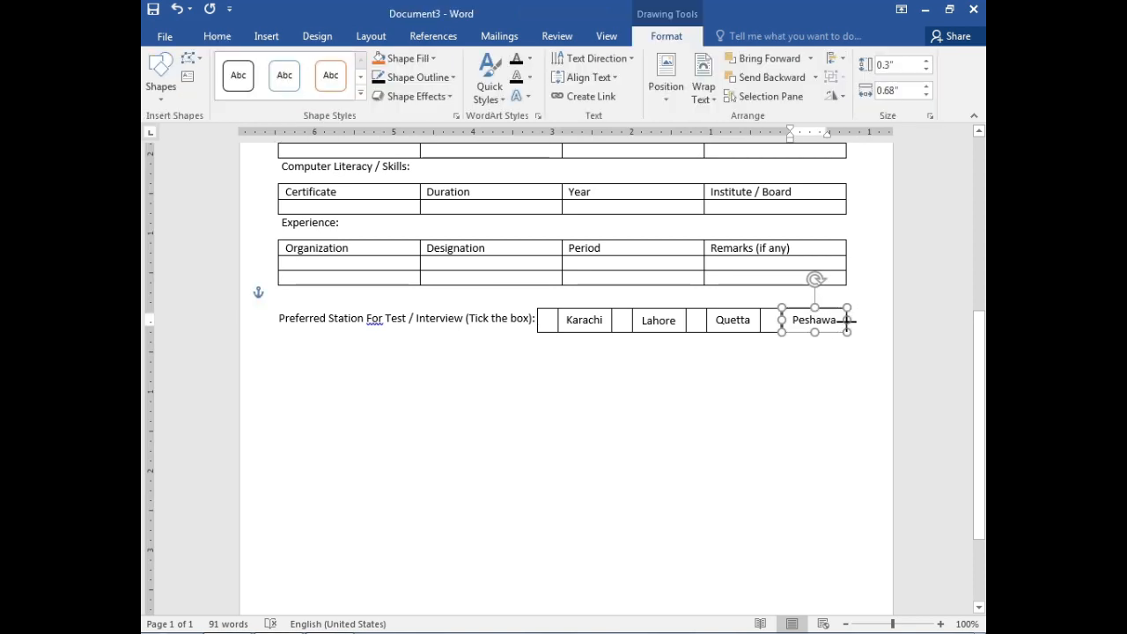
left_click(810, 337)
- Set the font size of the Peshawar label to 10
double_click(838, 320)
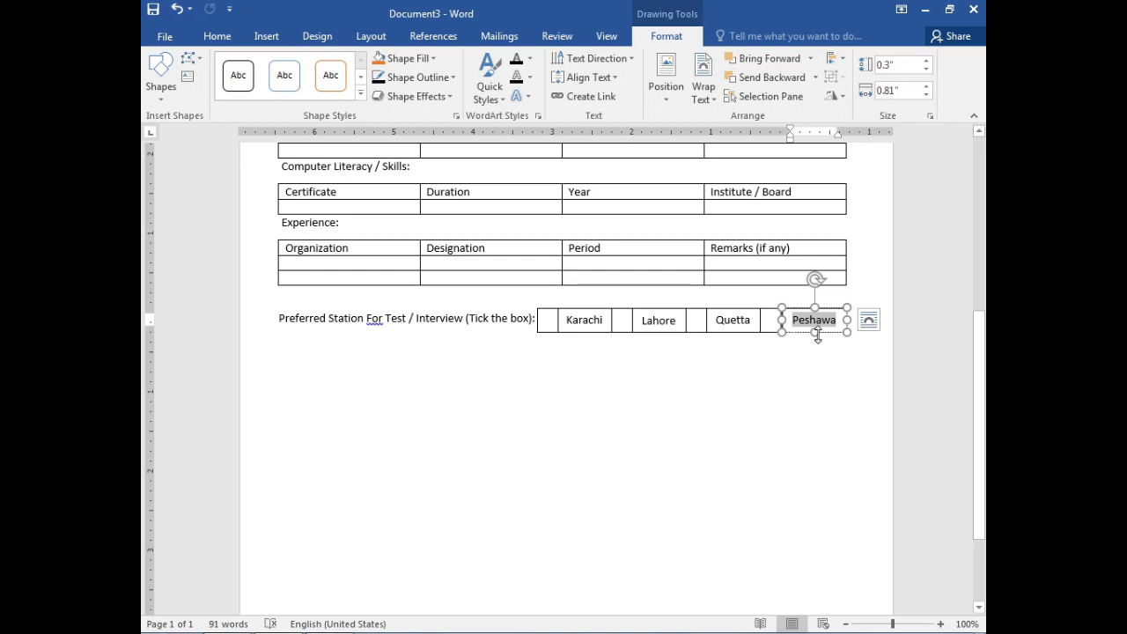
left_click(219, 39)
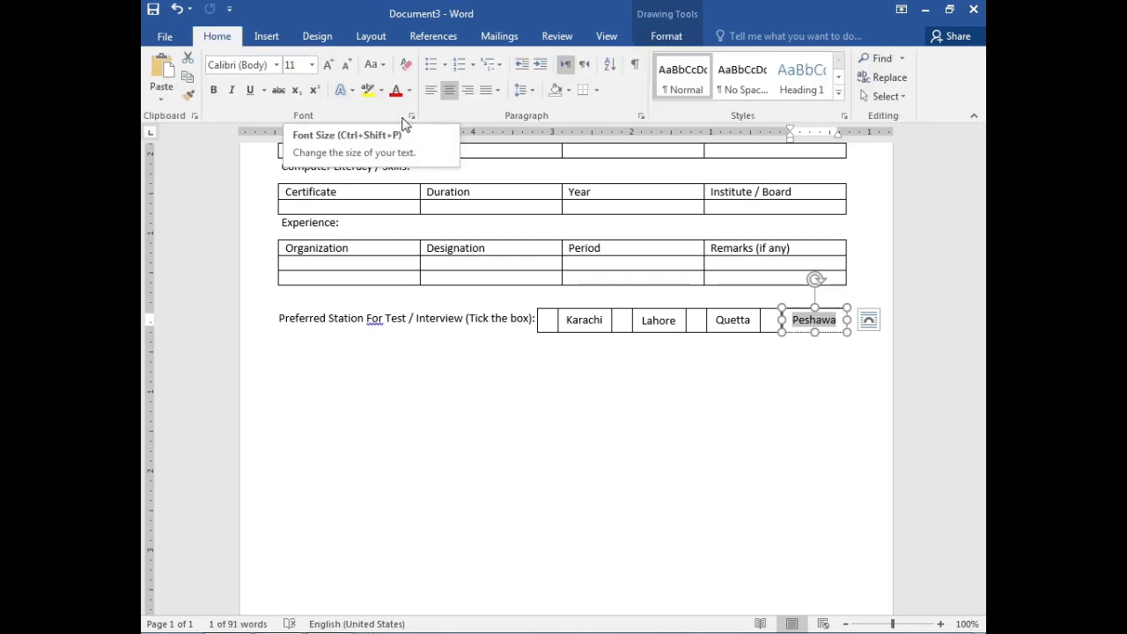
left_click(311, 65)
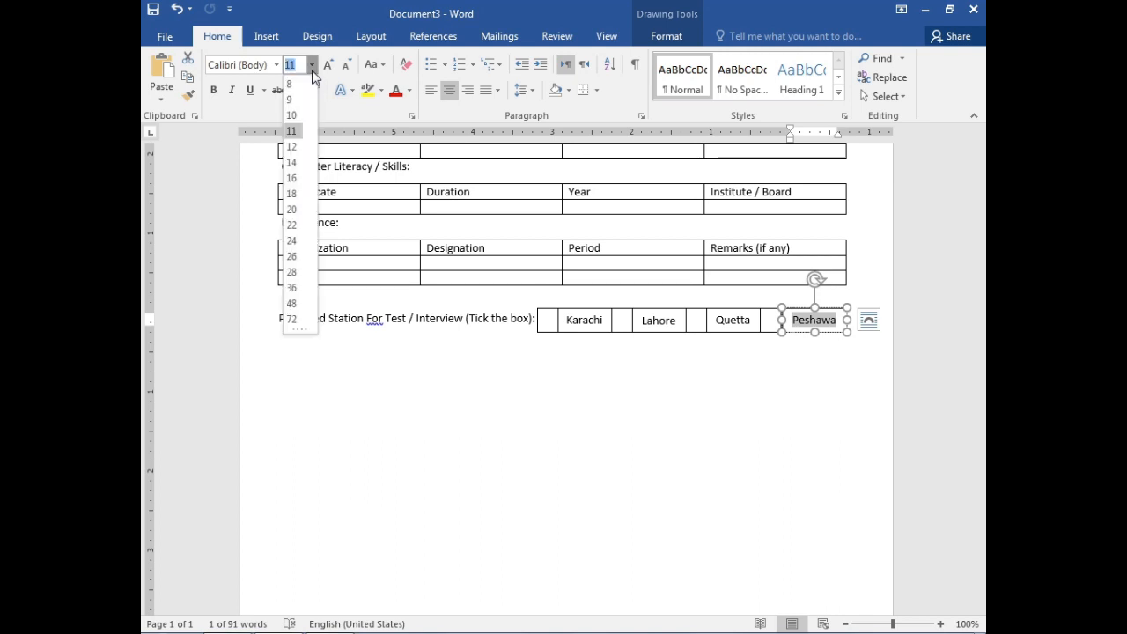
left_click(297, 122)
left_click(605, 395)
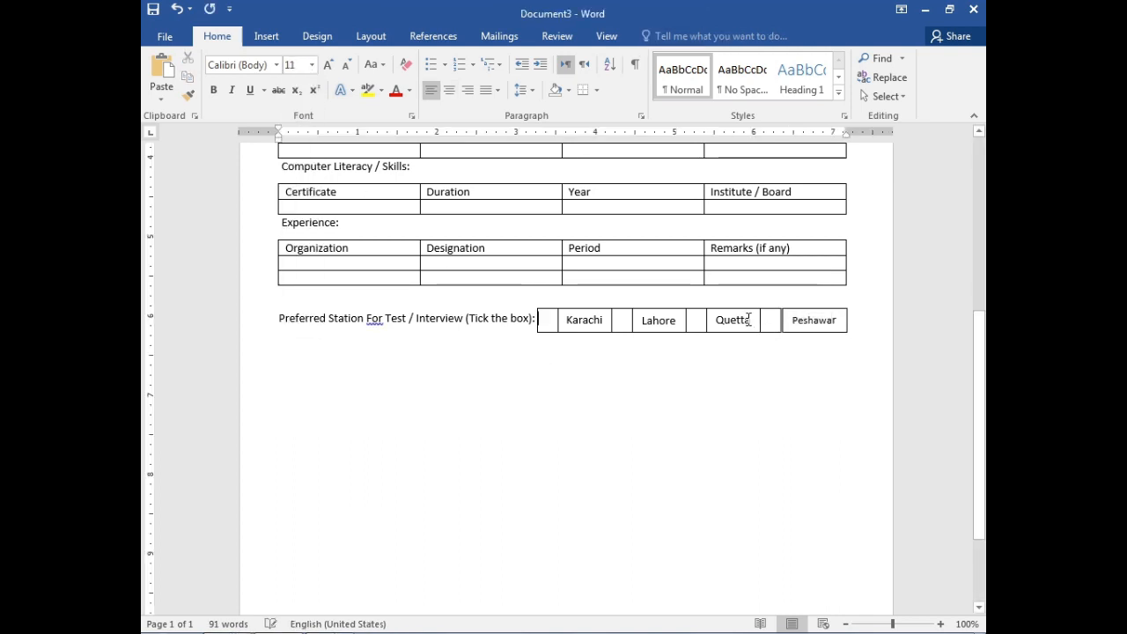
- Set the font size of the Quetta label to 10
left_click(751, 319)
double_click(750, 319)
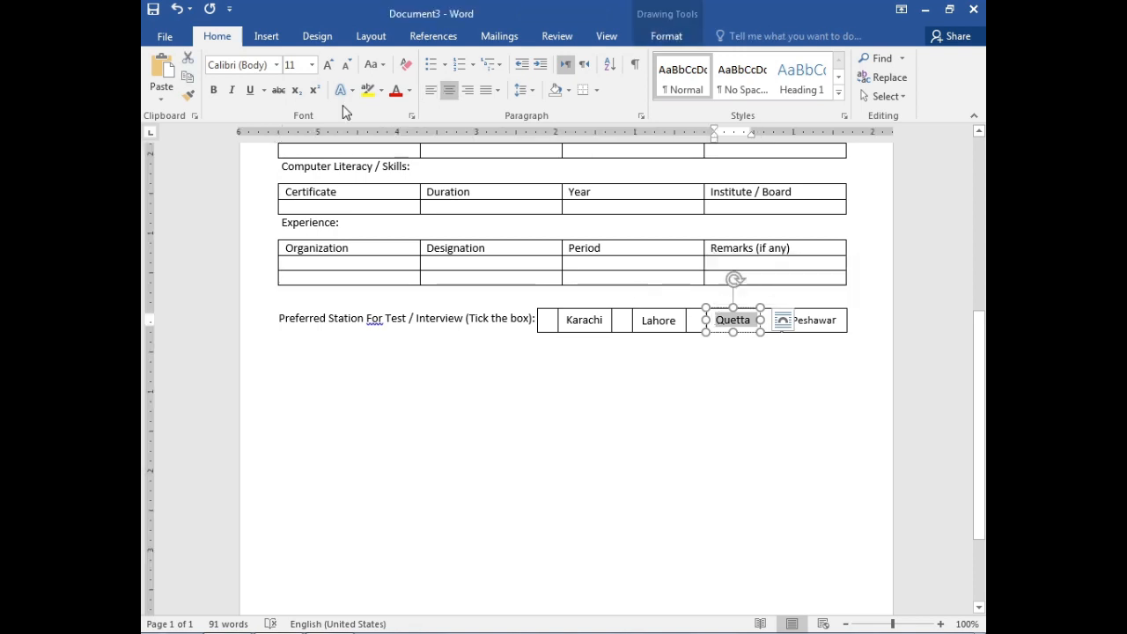
left_click(312, 66)
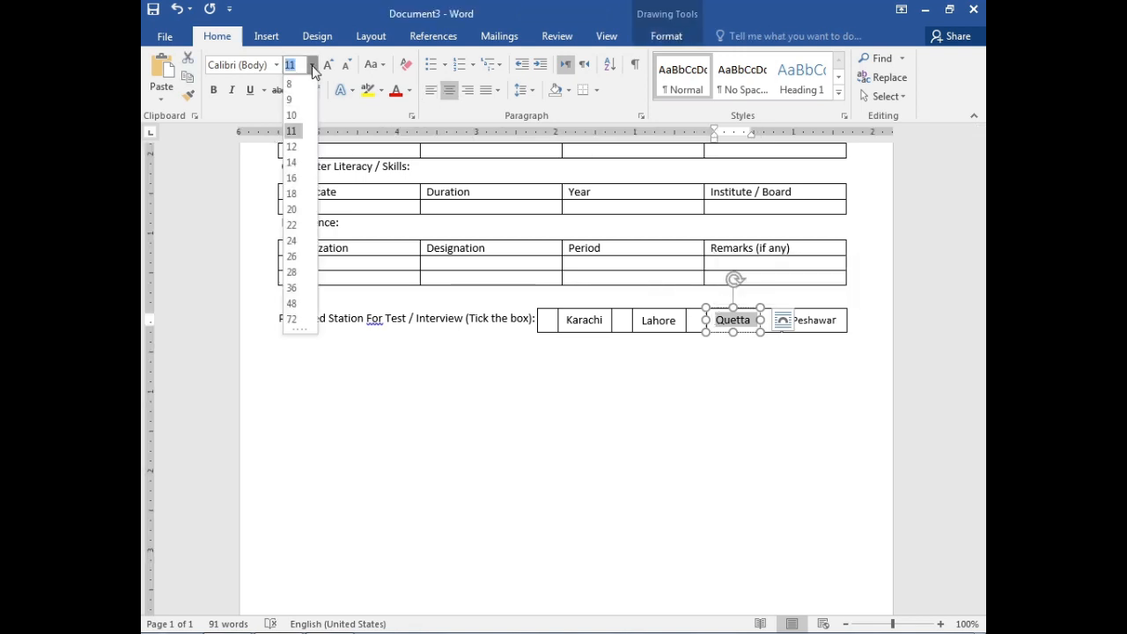
left_click(294, 118)
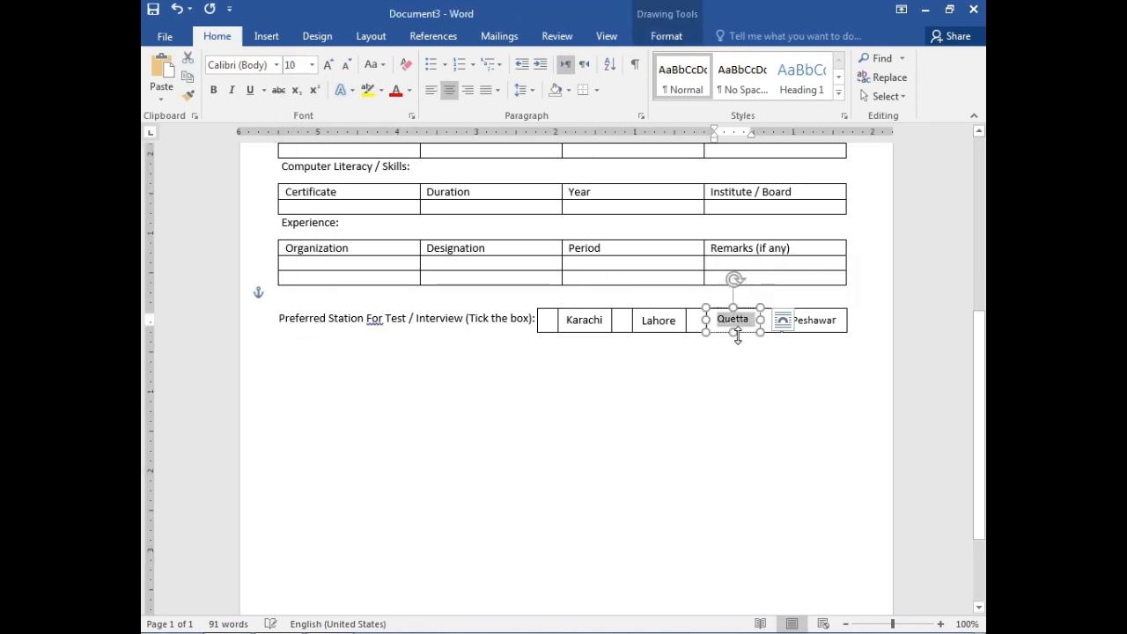
left_click(730, 367)
- Set the font size of the Lahore label to 10
left_click(659, 320)
double_click(659, 320)
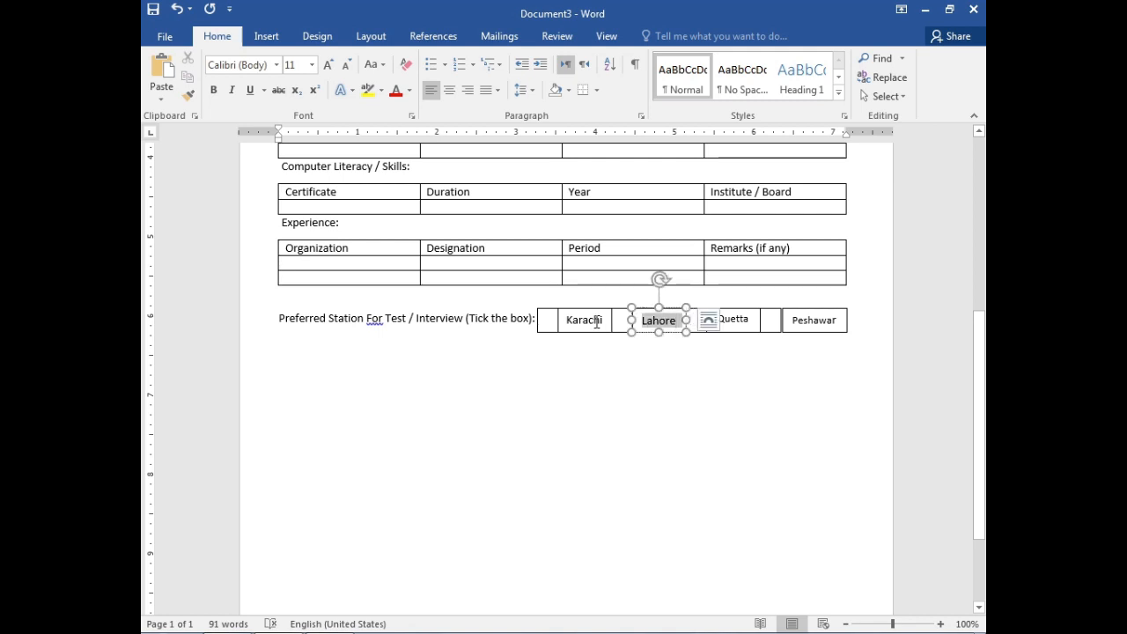
left_click(312, 64)
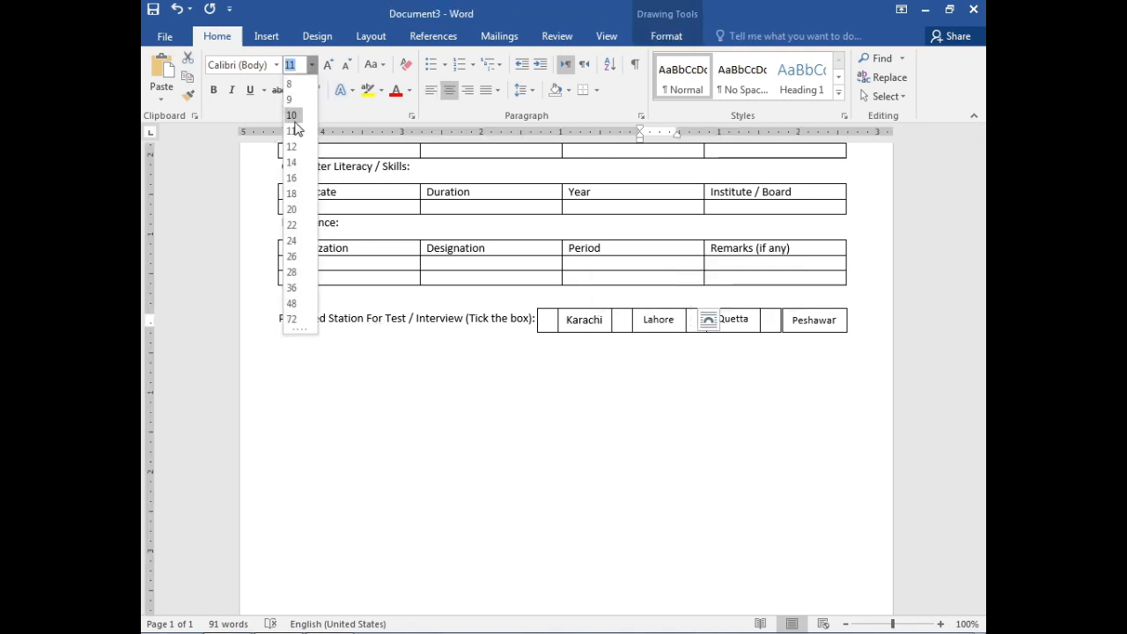
left_click(293, 118)
- Set the font size of the Karachi label to 10
double_click(584, 319)
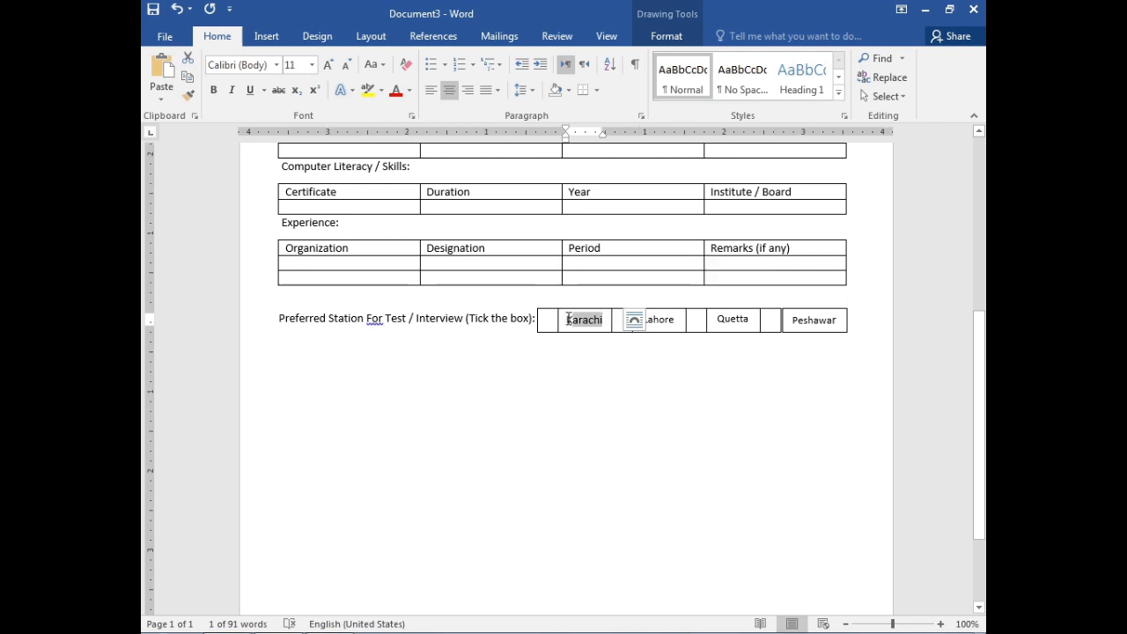
left_click(312, 65)
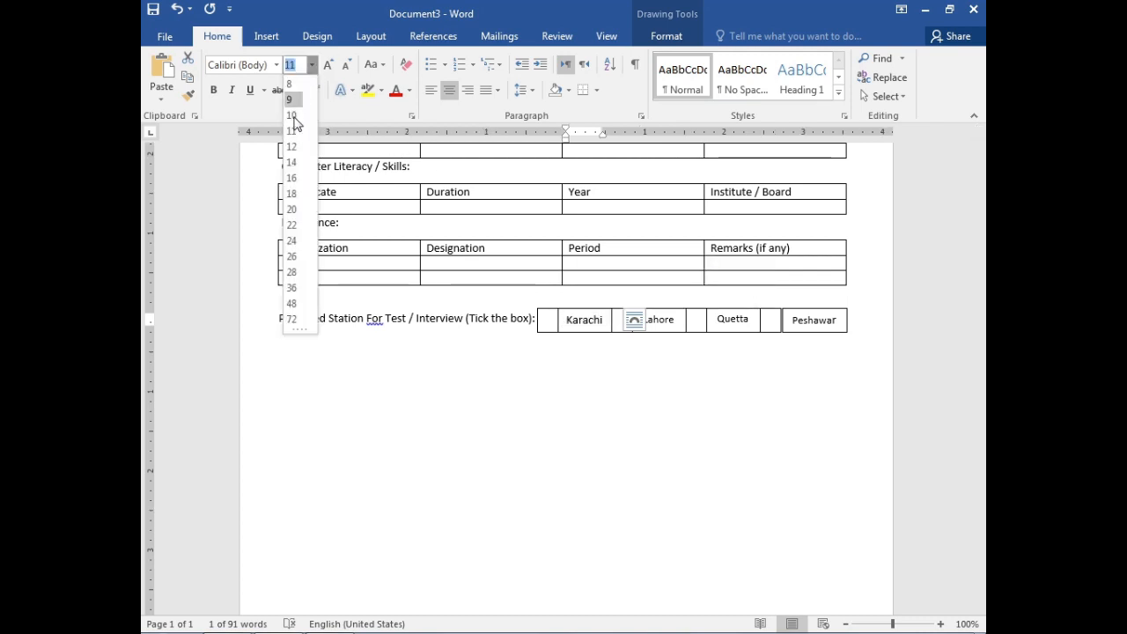
key("Escape")
left_click(578, 407)
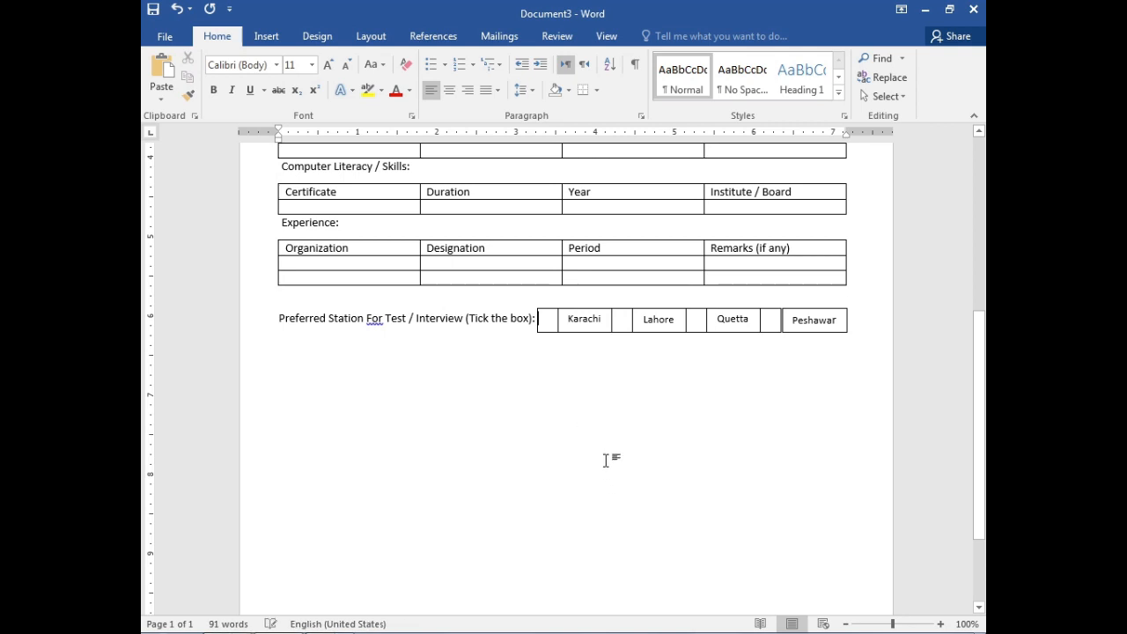
- Remove the outline from the Karachi label box, leaving only its text
left_click(578, 330)
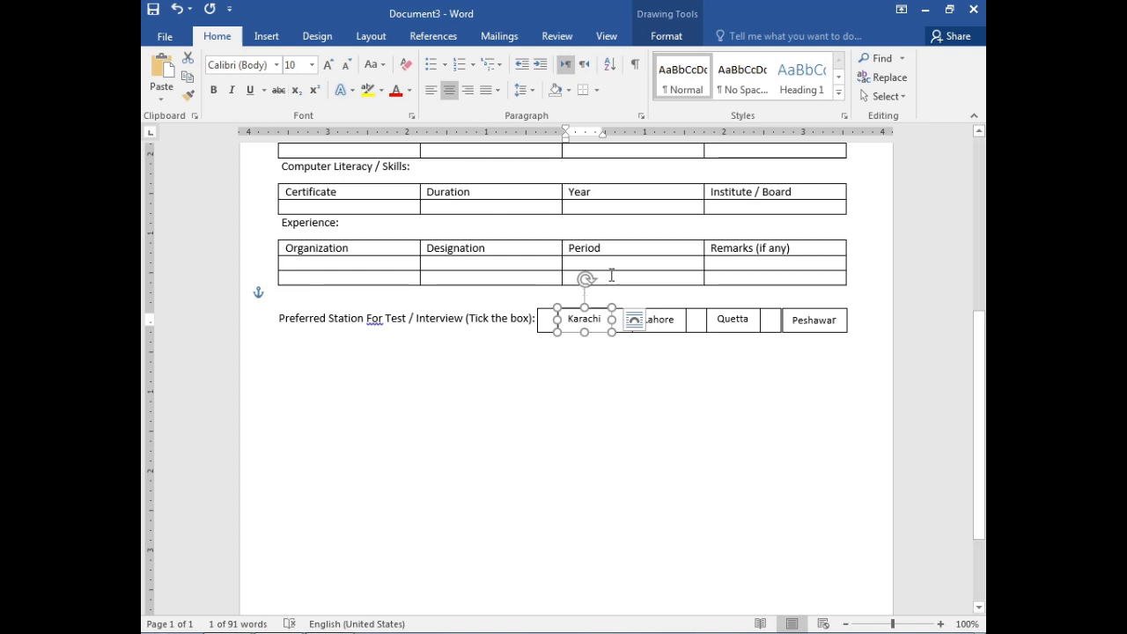
left_click(667, 36)
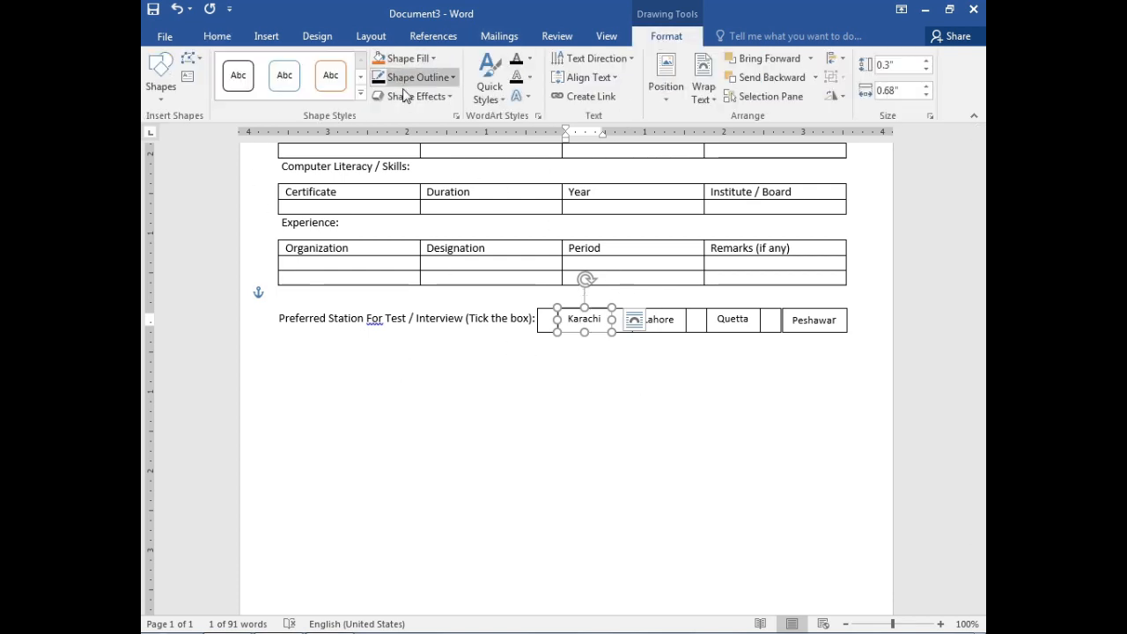
left_click(453, 78)
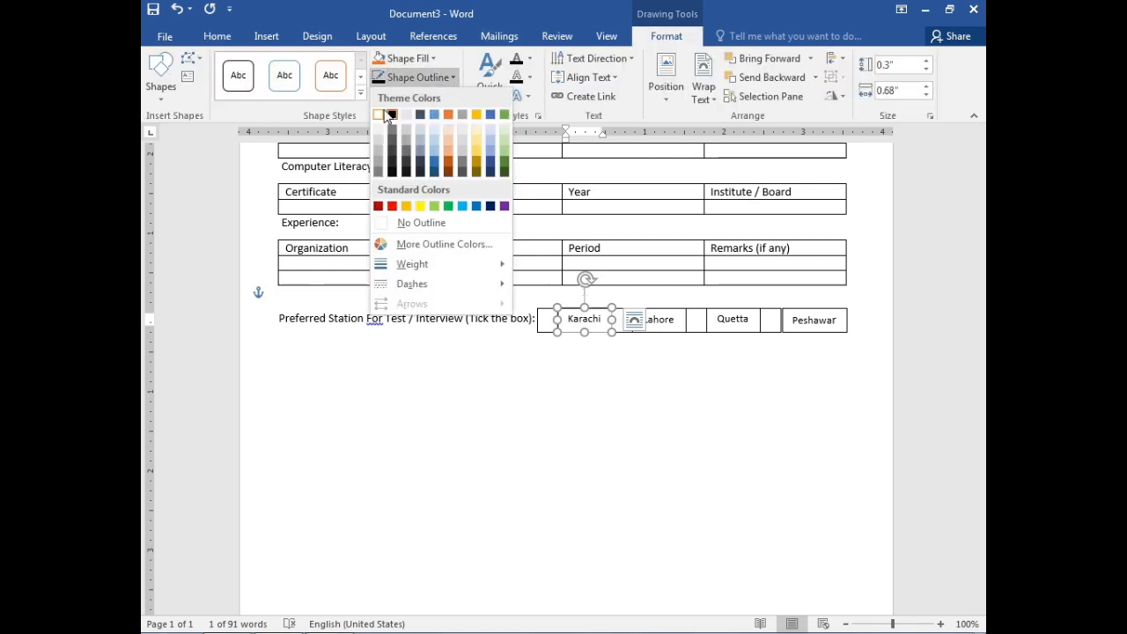
left_click(423, 223)
left_click(581, 319)
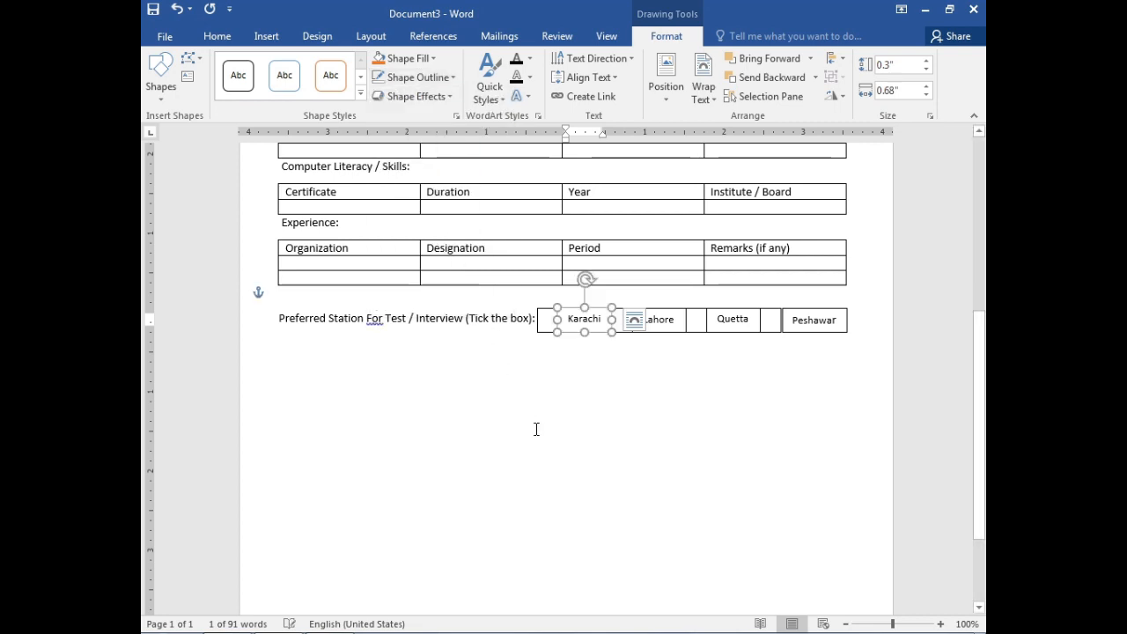
left_click(563, 360)
- Narrow the first tick box to about 0.2" wide from its right edge
left_click(550, 324)
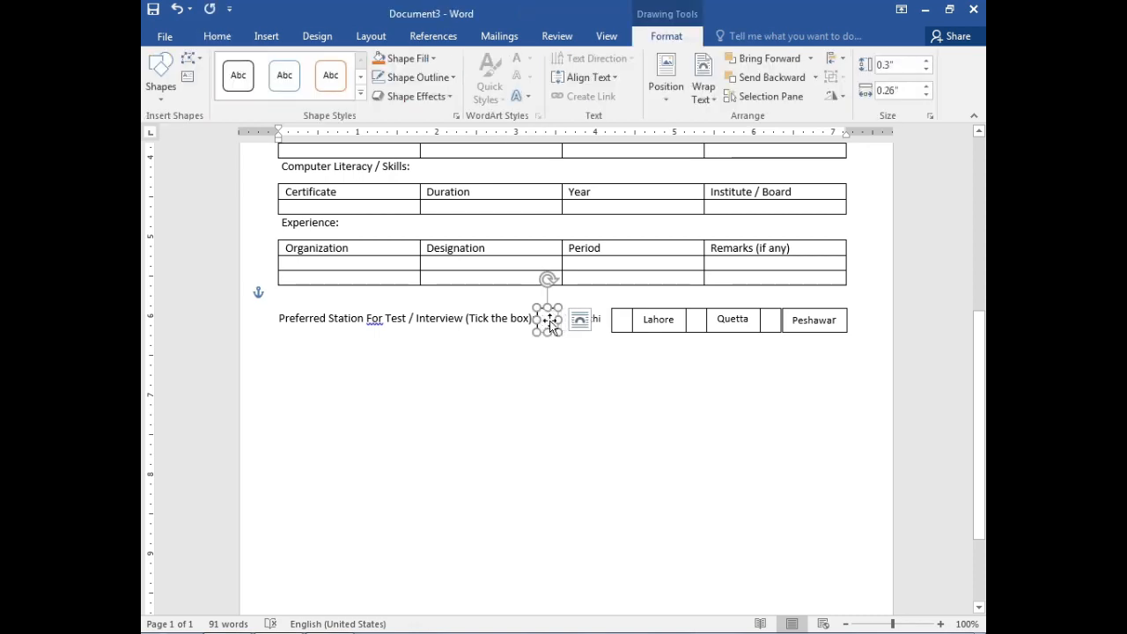
left_click_drag(561, 319, 552, 321)
left_click(554, 369)
- Narrow the Karachi label box to about 0.62" from its left edge, and widen the first tick box to match the other tick boxes
left_click(575, 318)
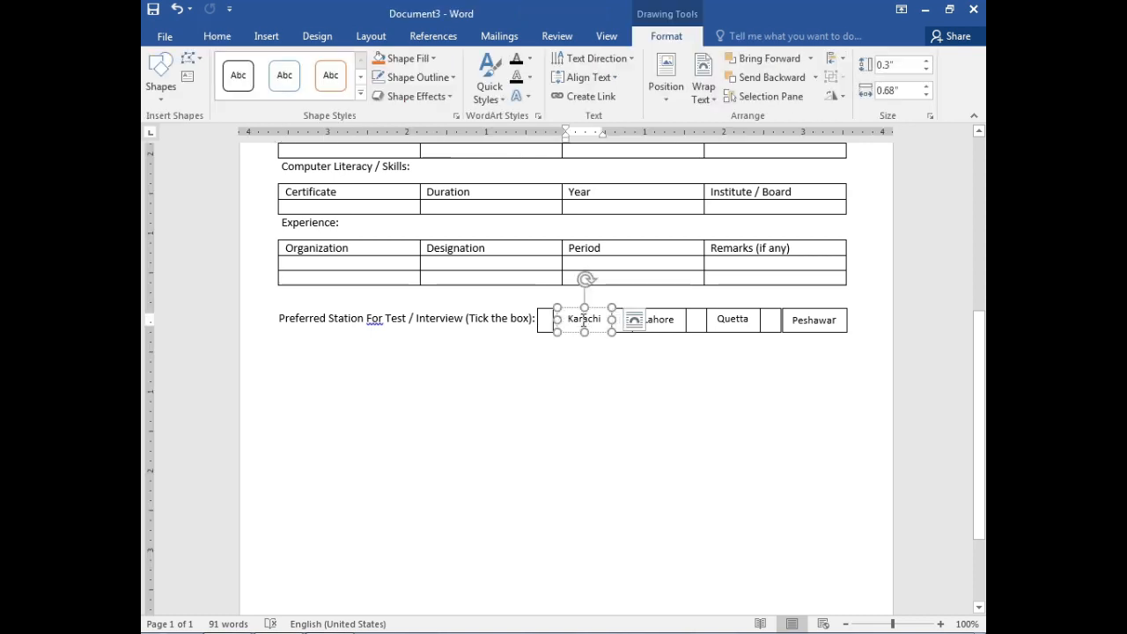
left_click_drag(558, 320, 563, 320)
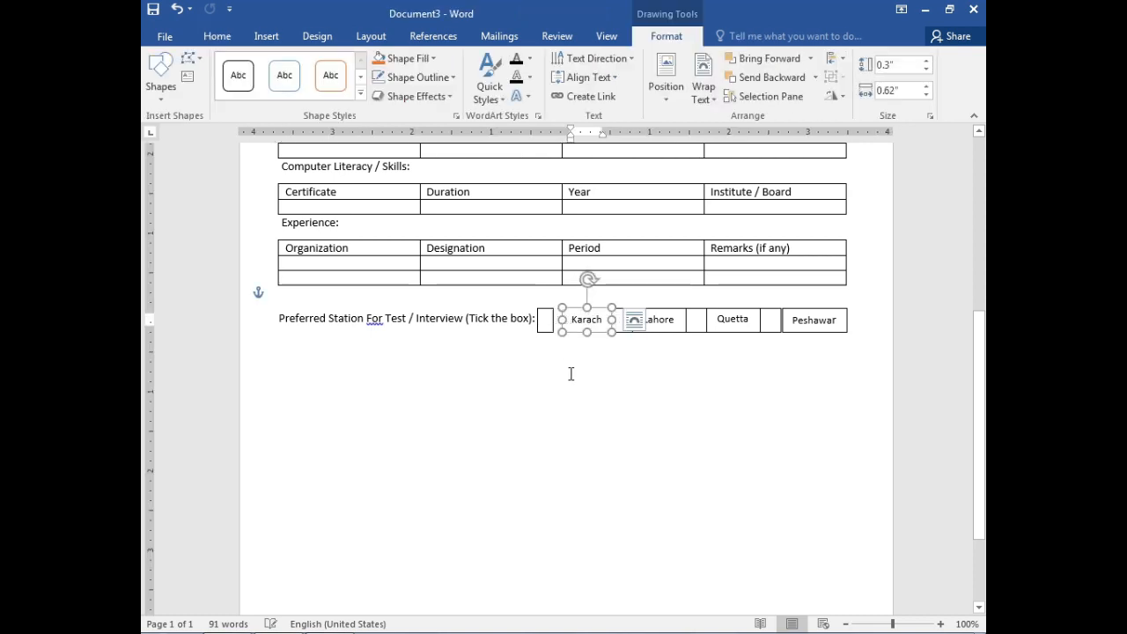
left_click(570, 375)
left_click(545, 324)
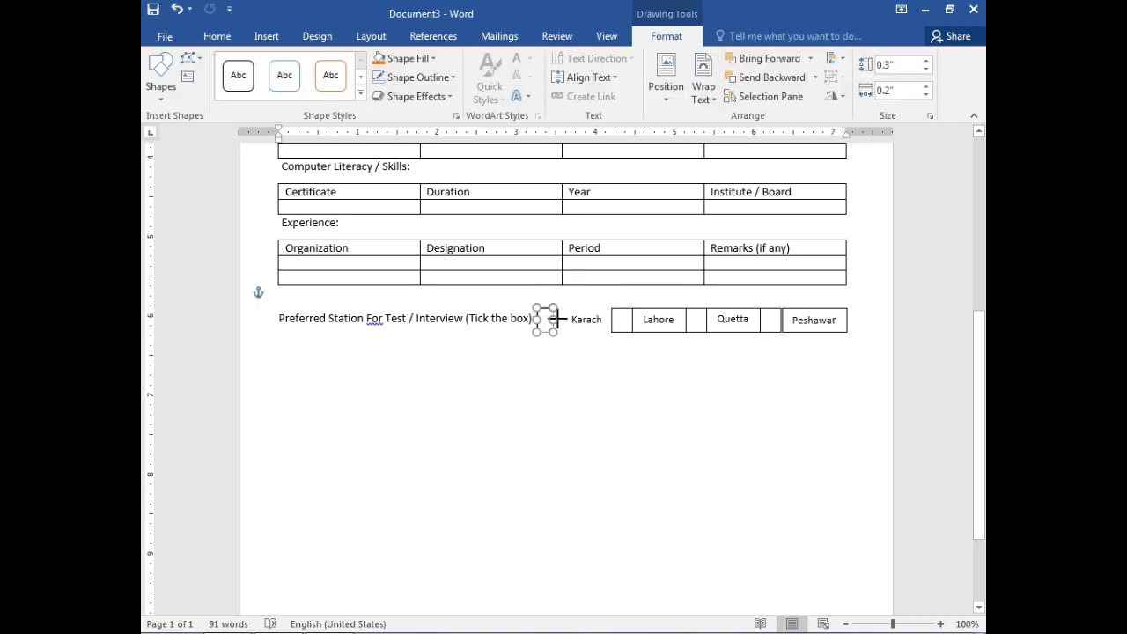
left_click(584, 367)
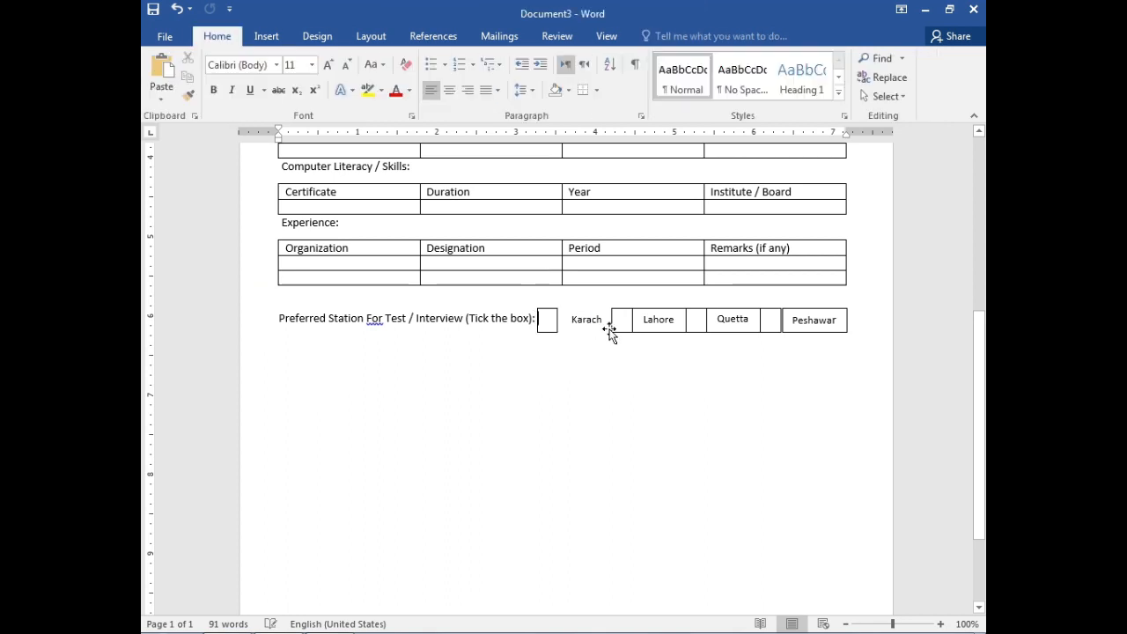
- Remove the outlines from the Lahore, Quetta and Peshawar label boxes together
left_click(621, 323)
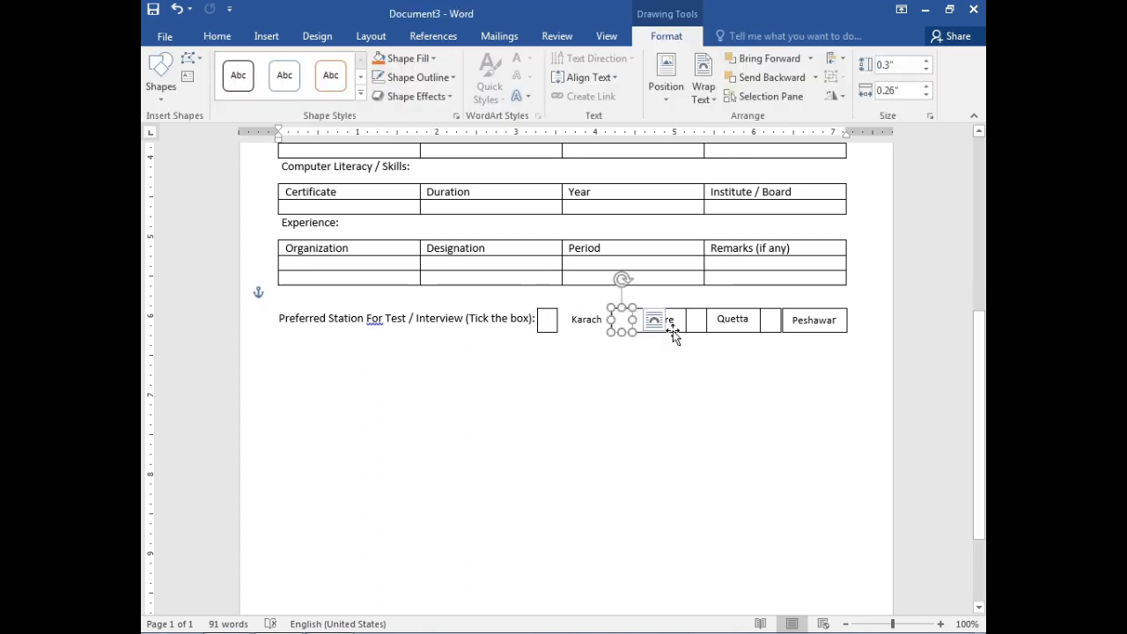
left_click(673, 331)
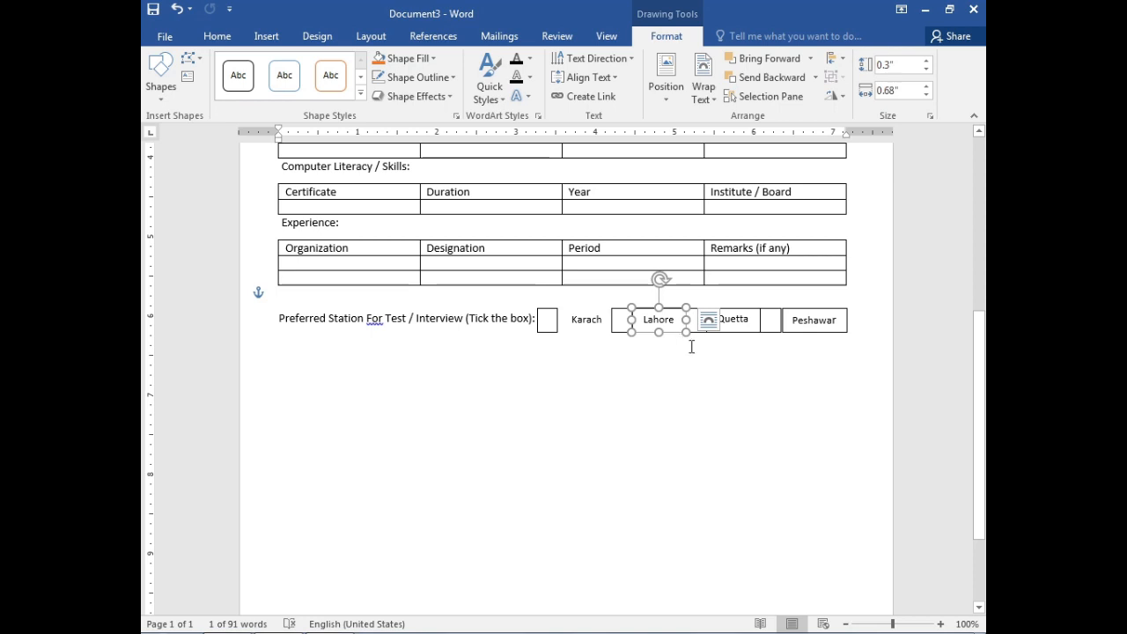
left_click(742, 335, "shift")
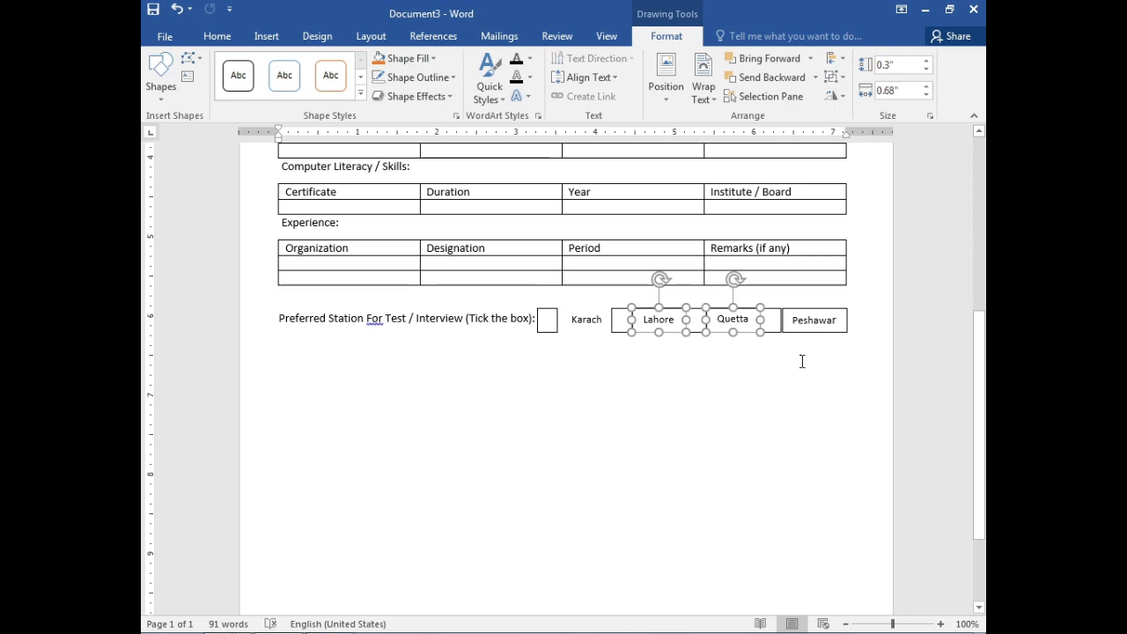
left_click(820, 331, "shift")
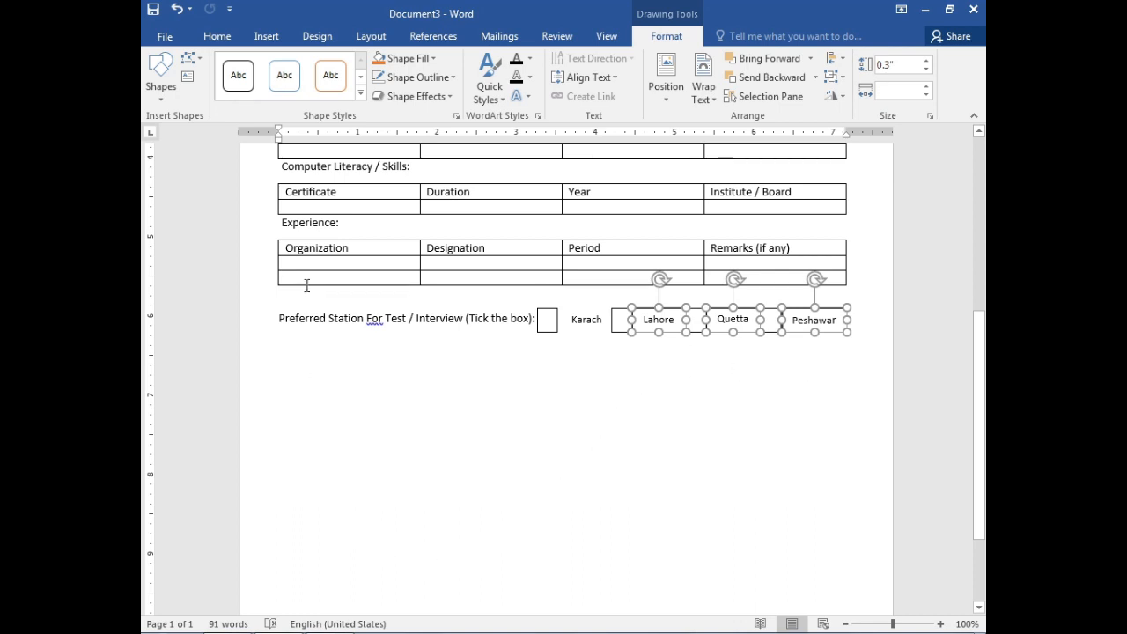
left_click(454, 77)
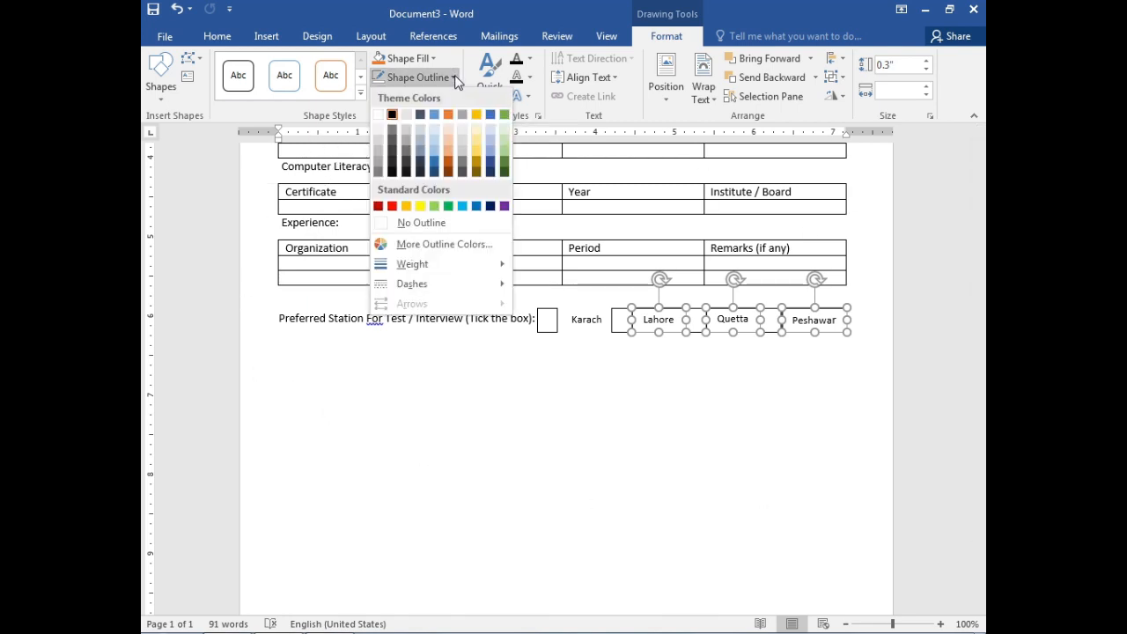
left_click(443, 225)
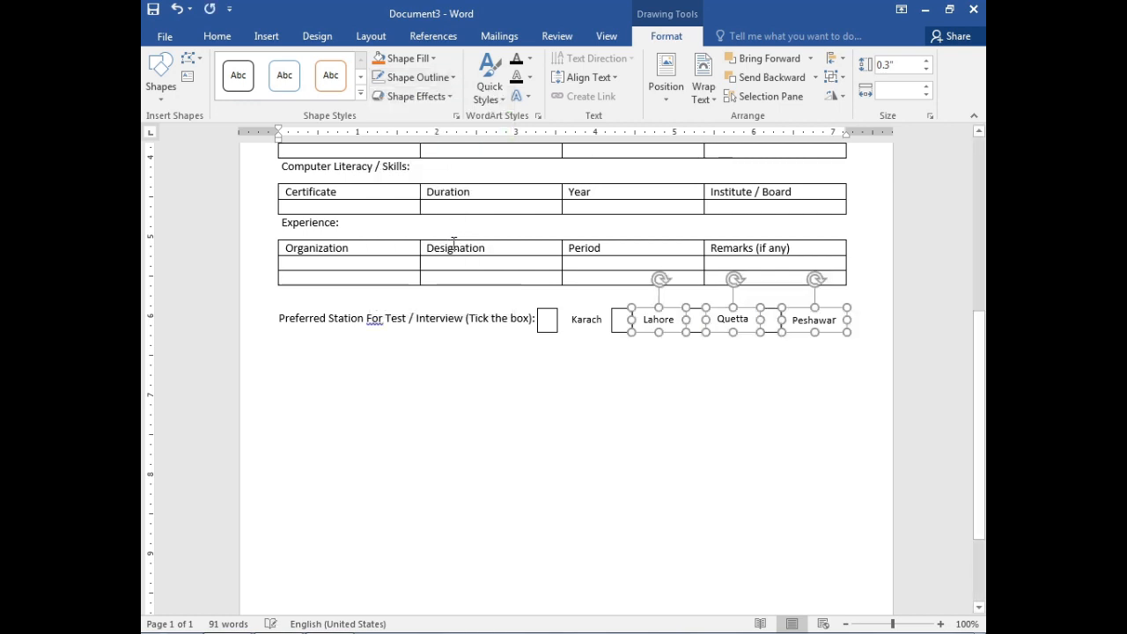
left_click(678, 407)
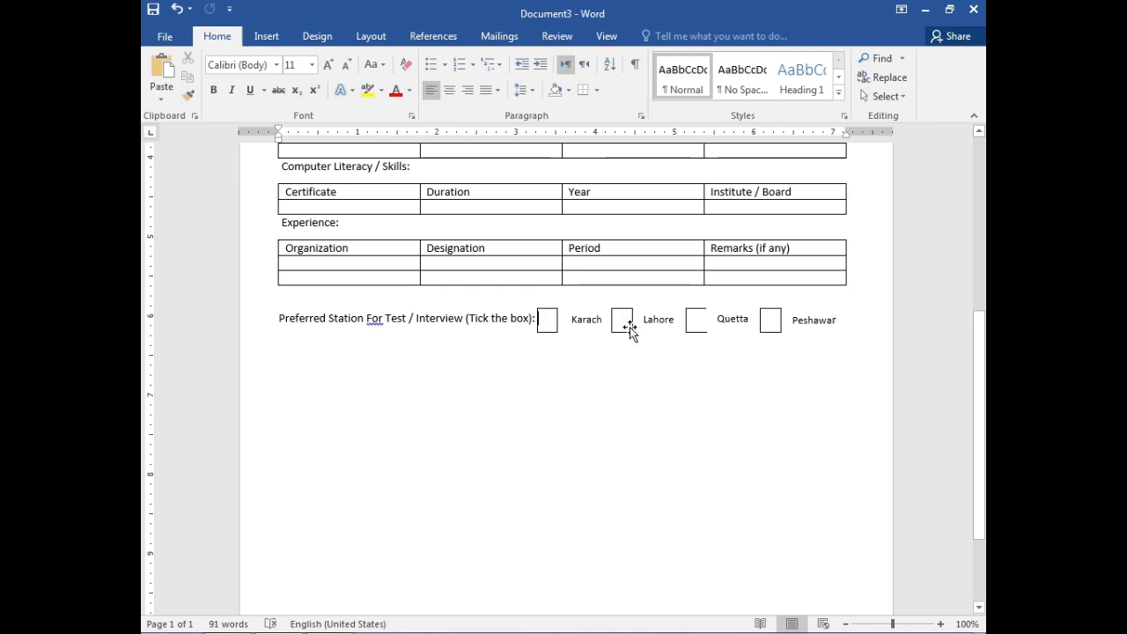
- Nudge the Quetta label box slightly to the right, off the edge of the third tick box
left_click(731, 333)
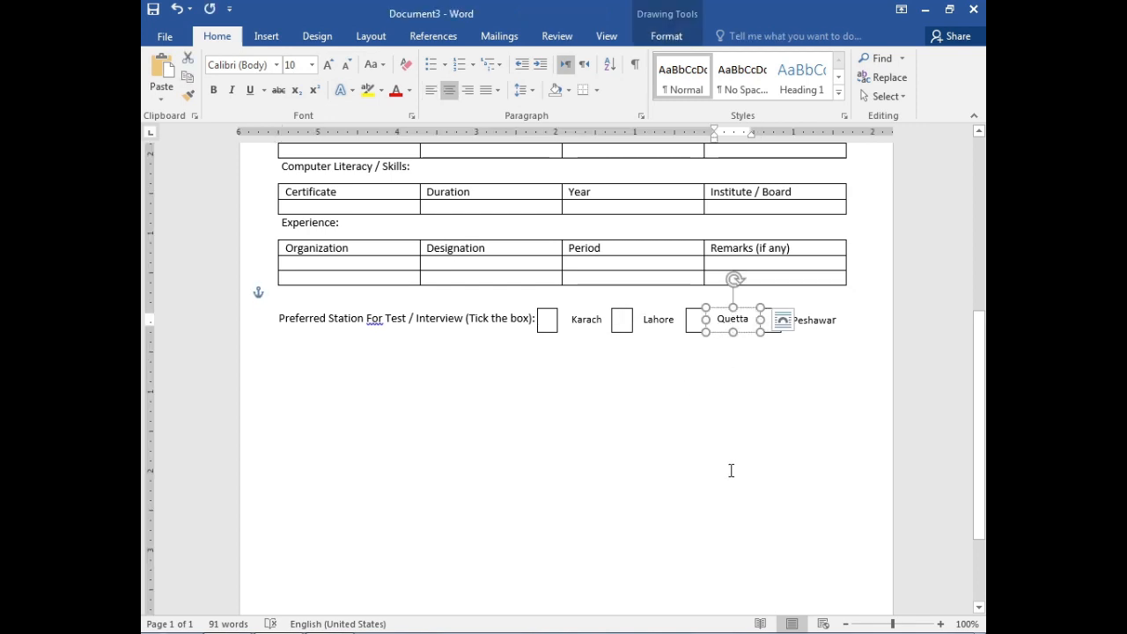
key("Right")
key("Right")
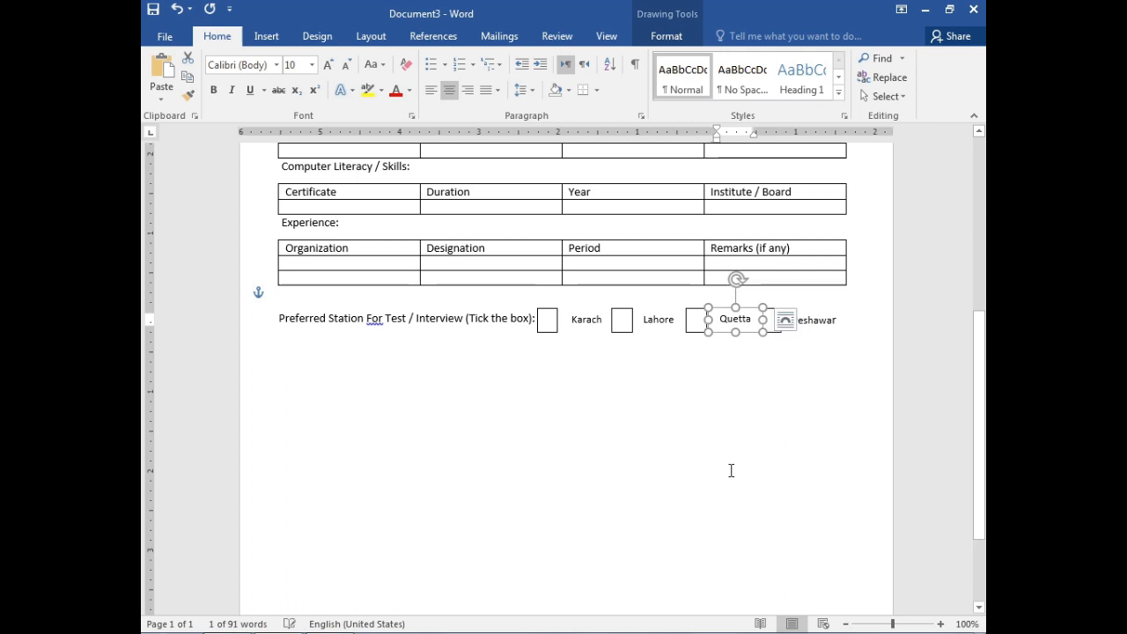
left_click(732, 472)
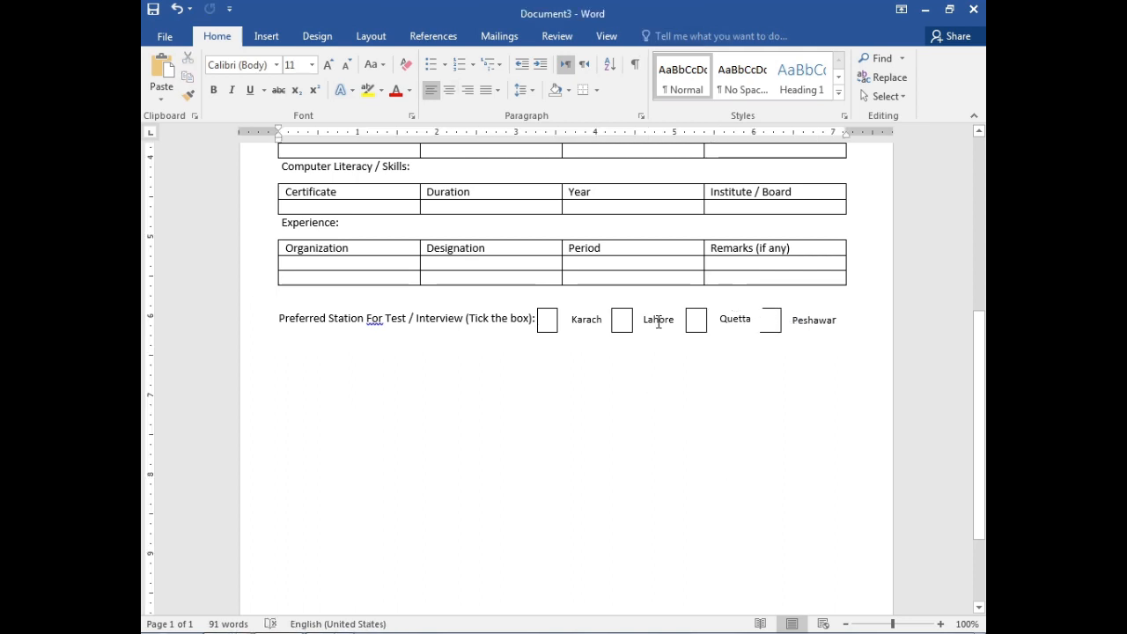
left_click(581, 325)
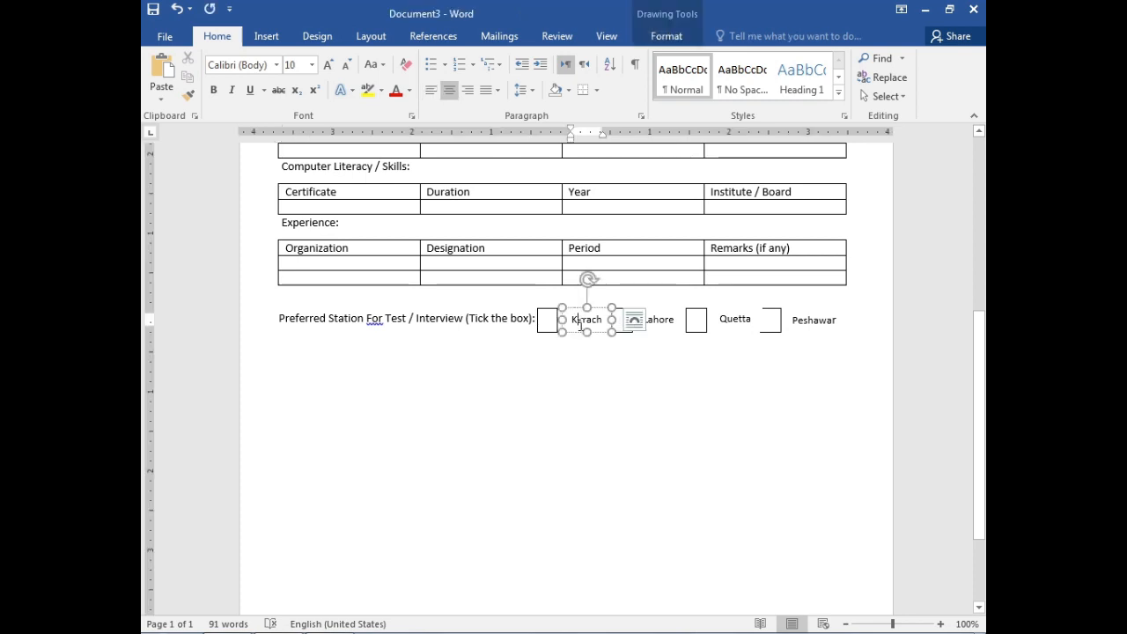
left_click(629, 324)
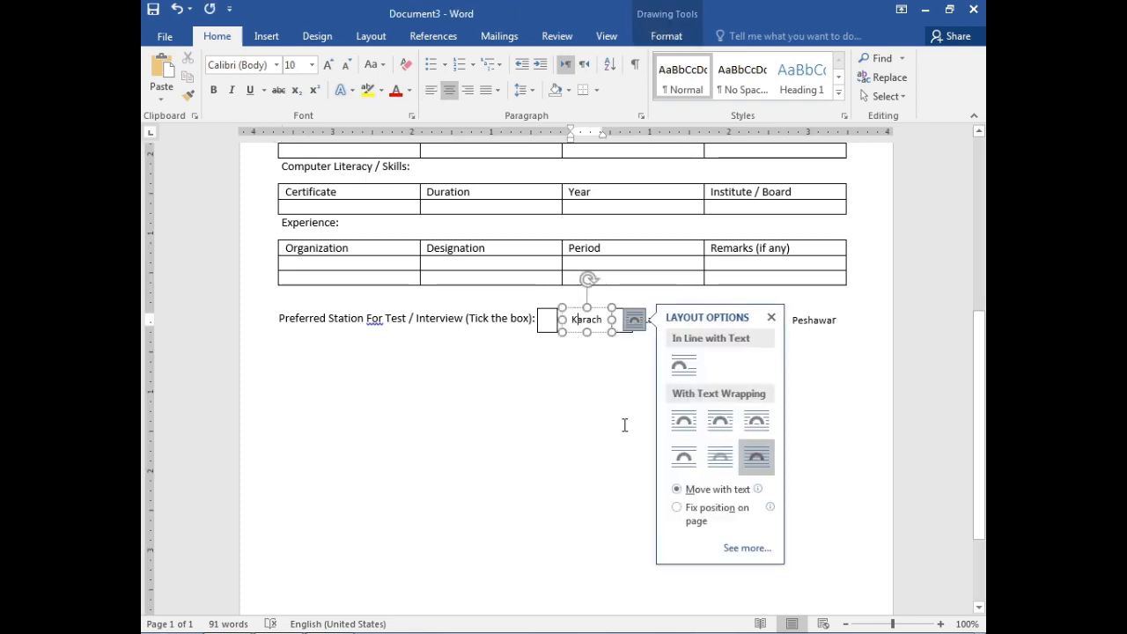
key("Escape")
key("Escape")
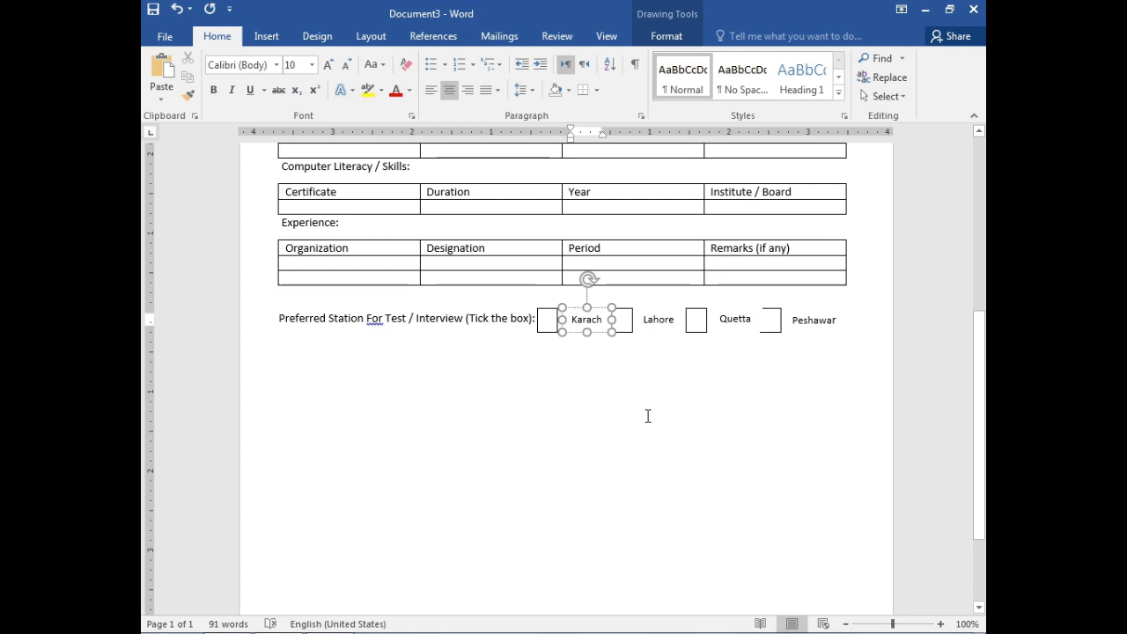
- Nudge the fourth tick box and the Peshawar label slightly to the right so the label no longer covers the box
left_click(774, 330)
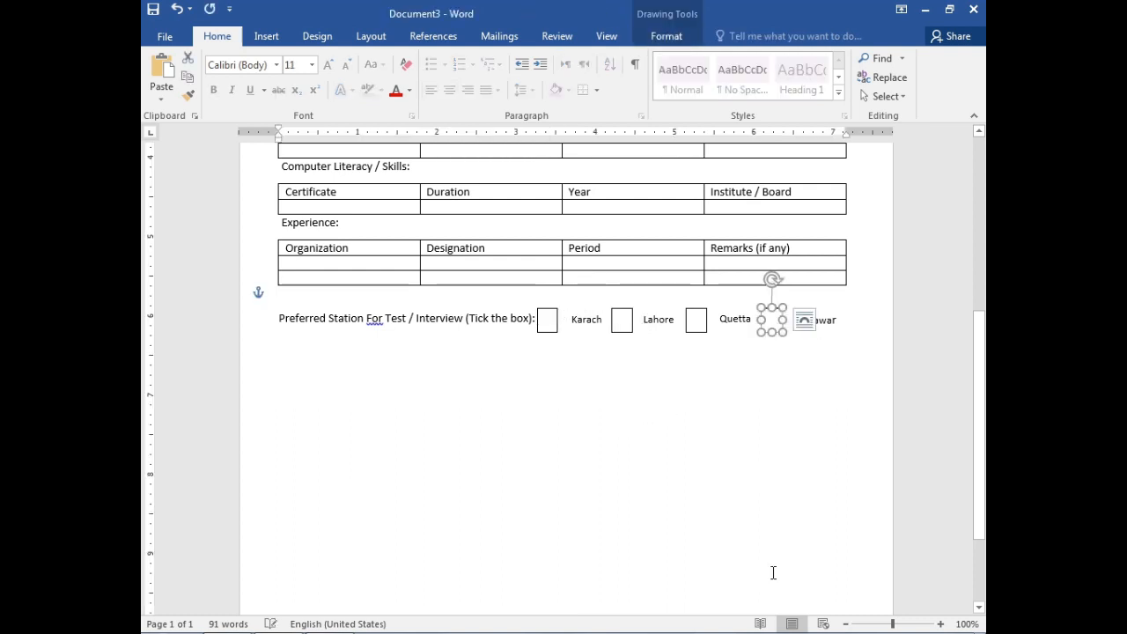
key("Escape")
left_click(822, 322)
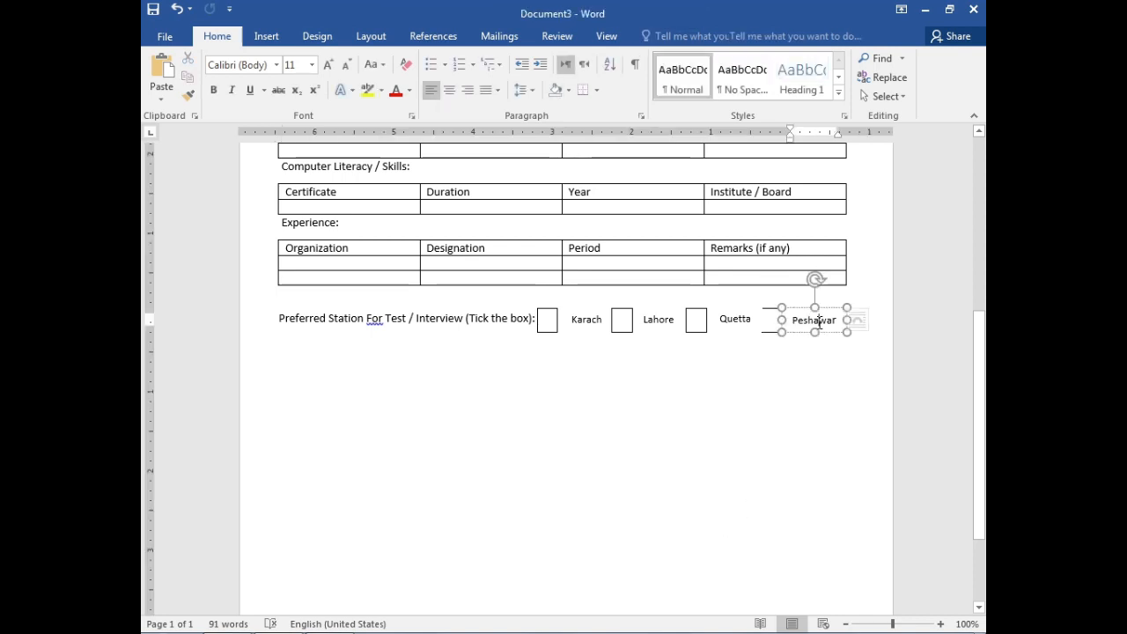
key("Right")
key("Right")
key("Right")
key("Right")
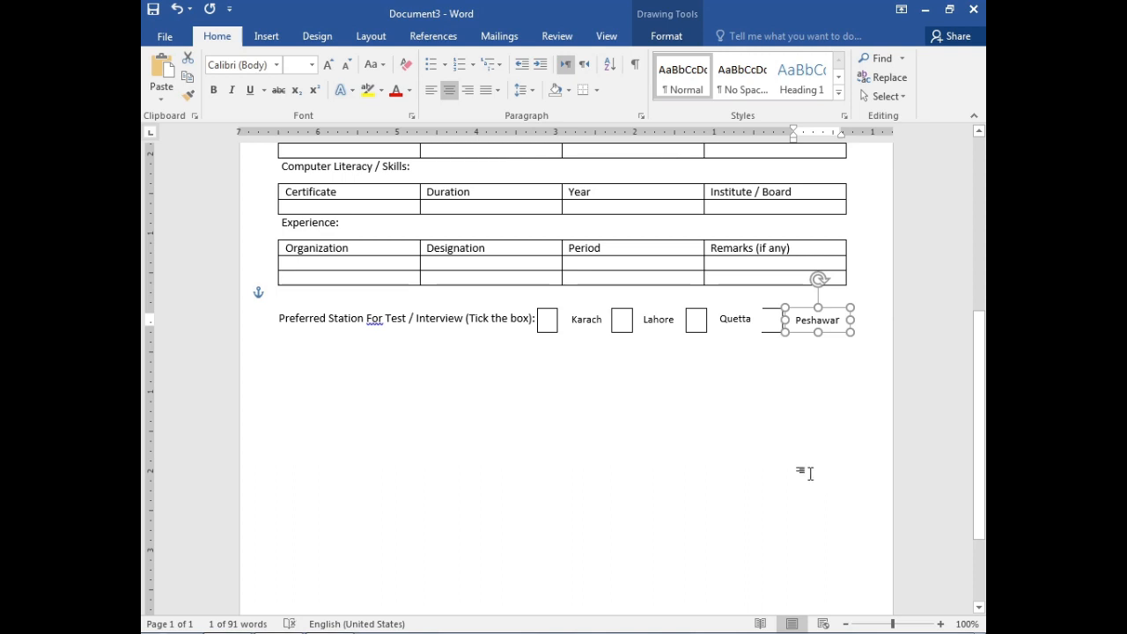
key("Escape")
left_click(769, 335)
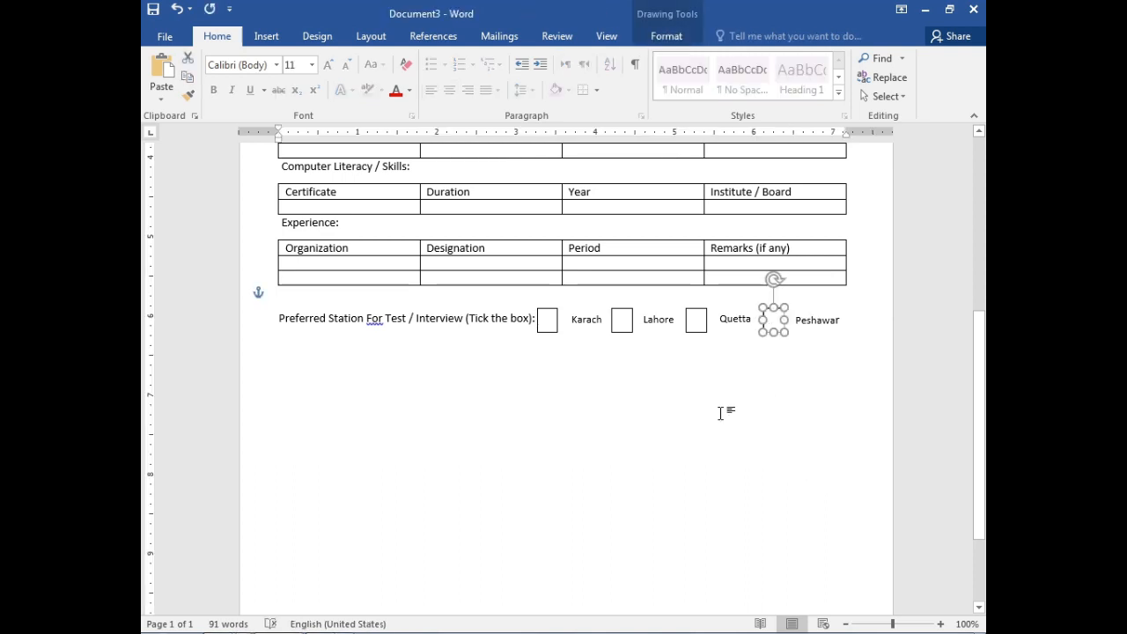
key("Escape")
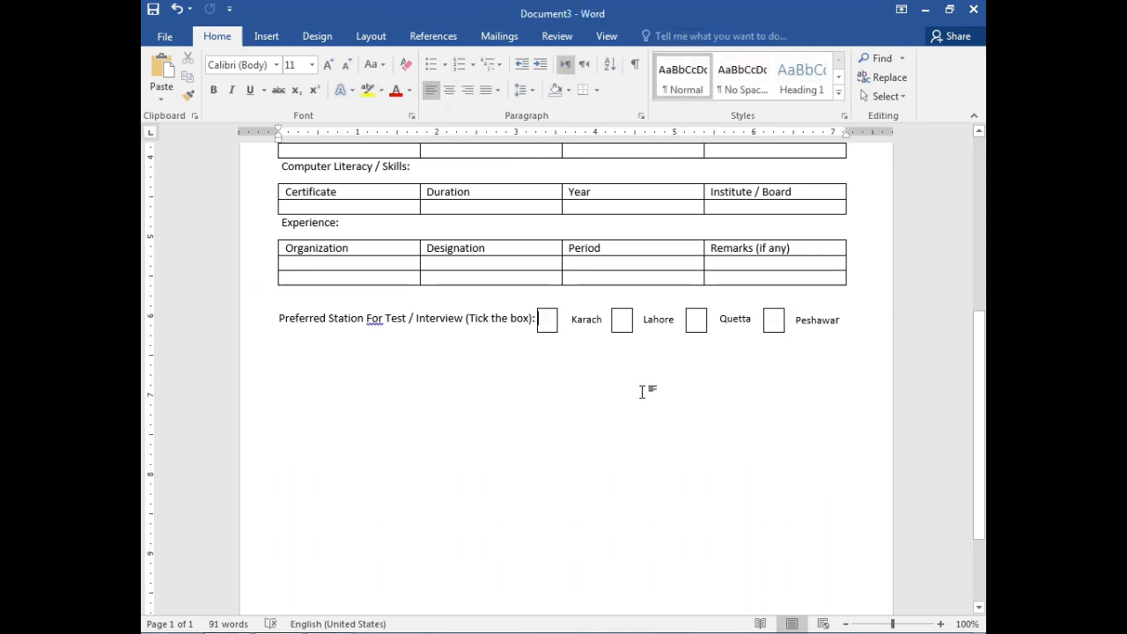
- Nudge the first tick box and the Karachi label slightly to the left
left_click(570, 321)
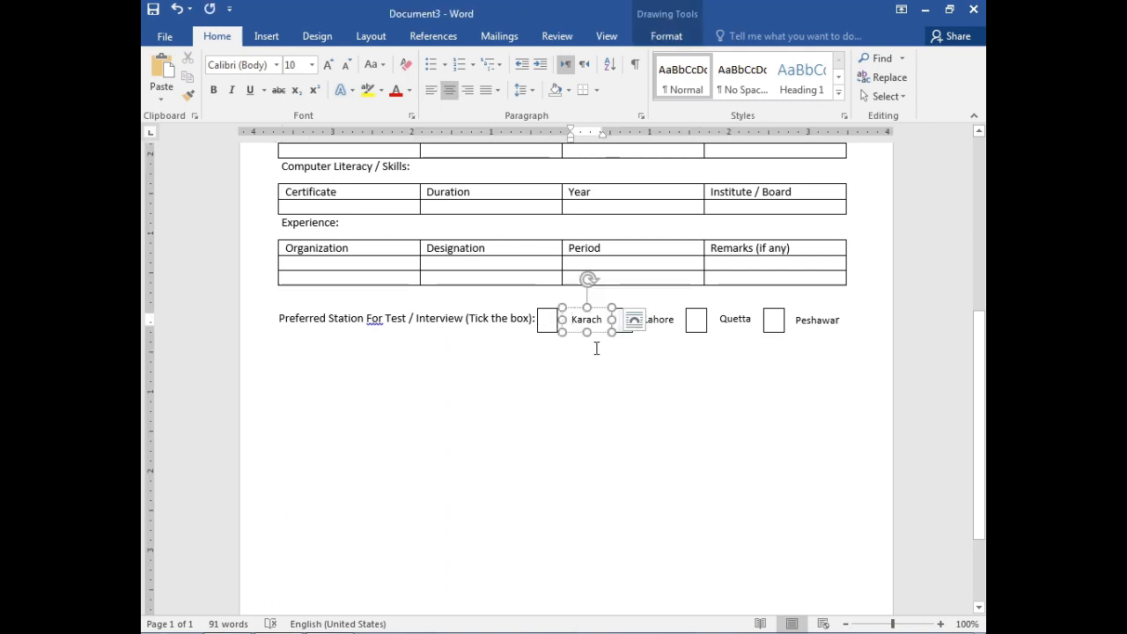
left_click(541, 330)
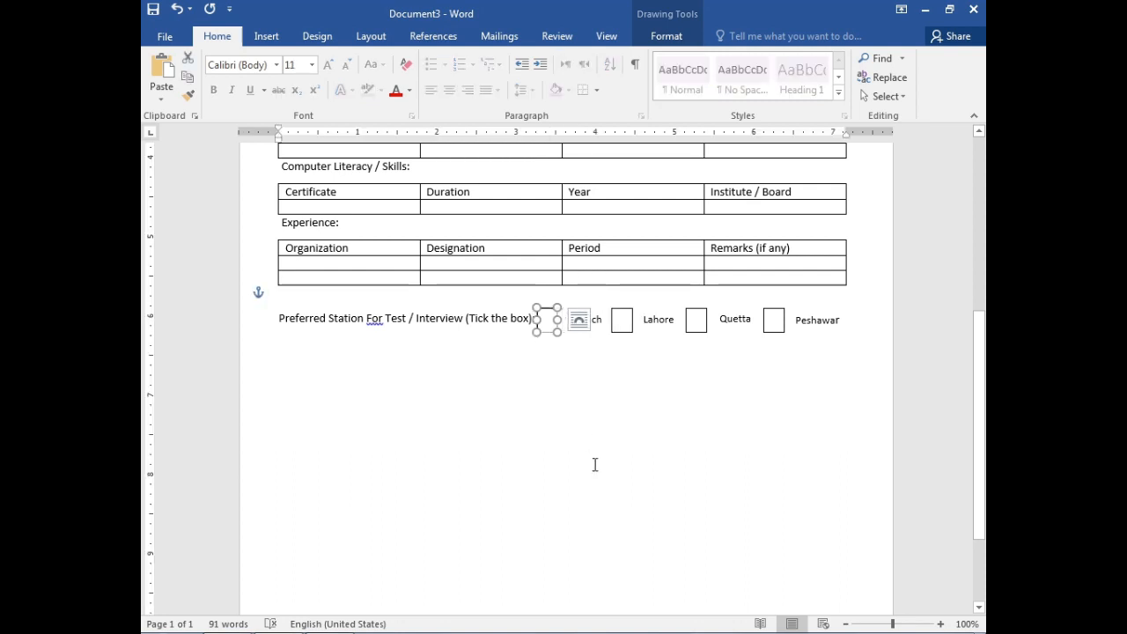
key("Left")
left_click(568, 372)
left_click(573, 327)
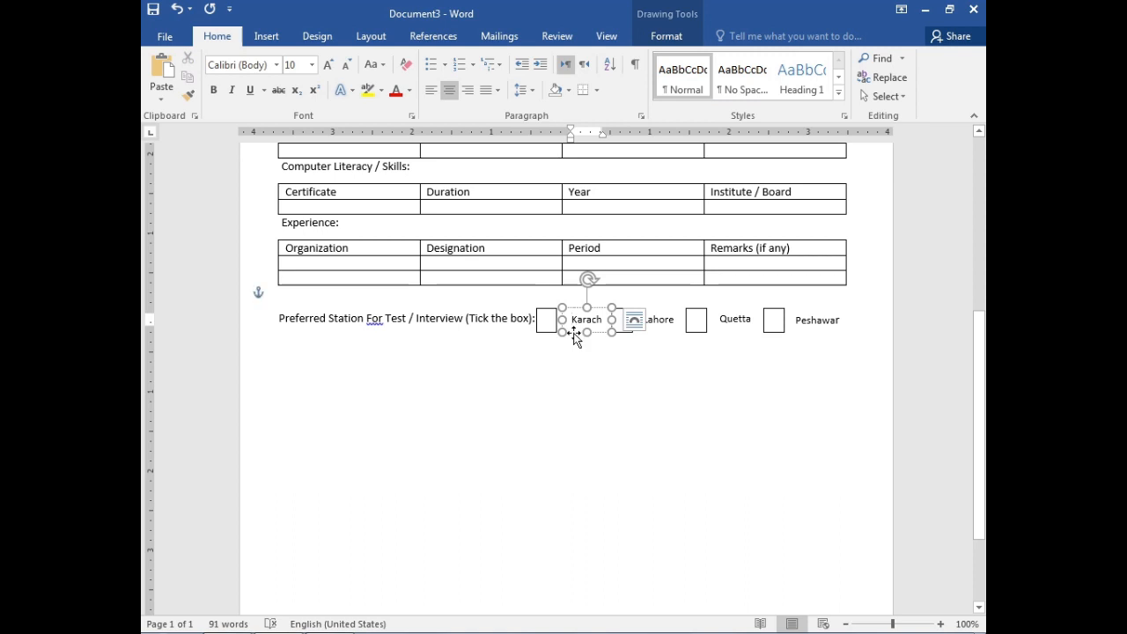
key("Left")
key("Left")
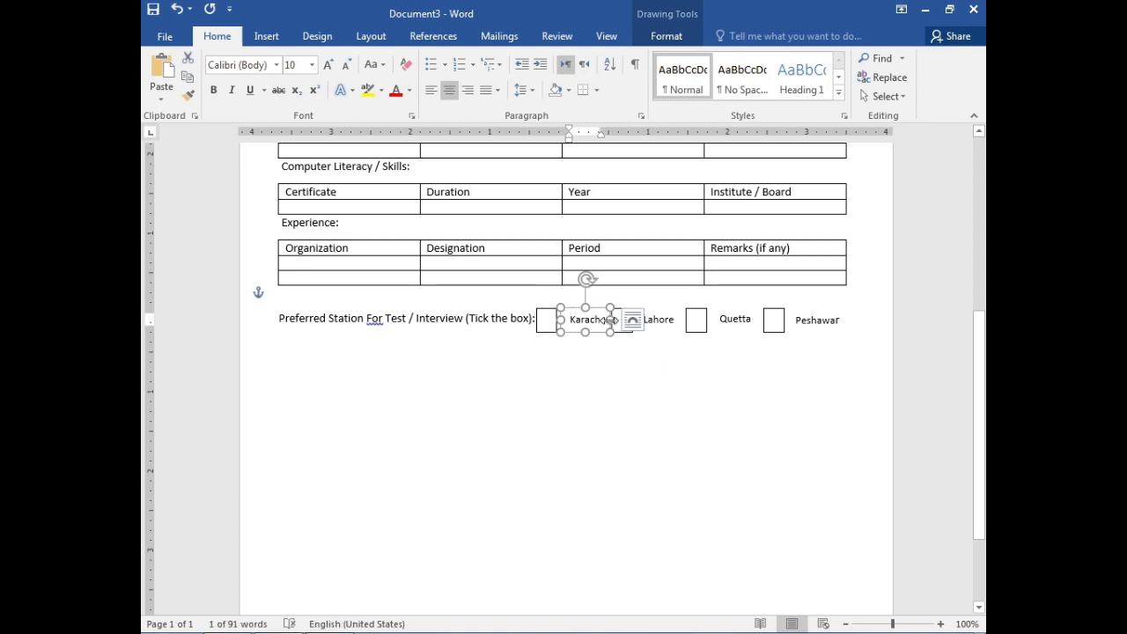
left_click(597, 398)
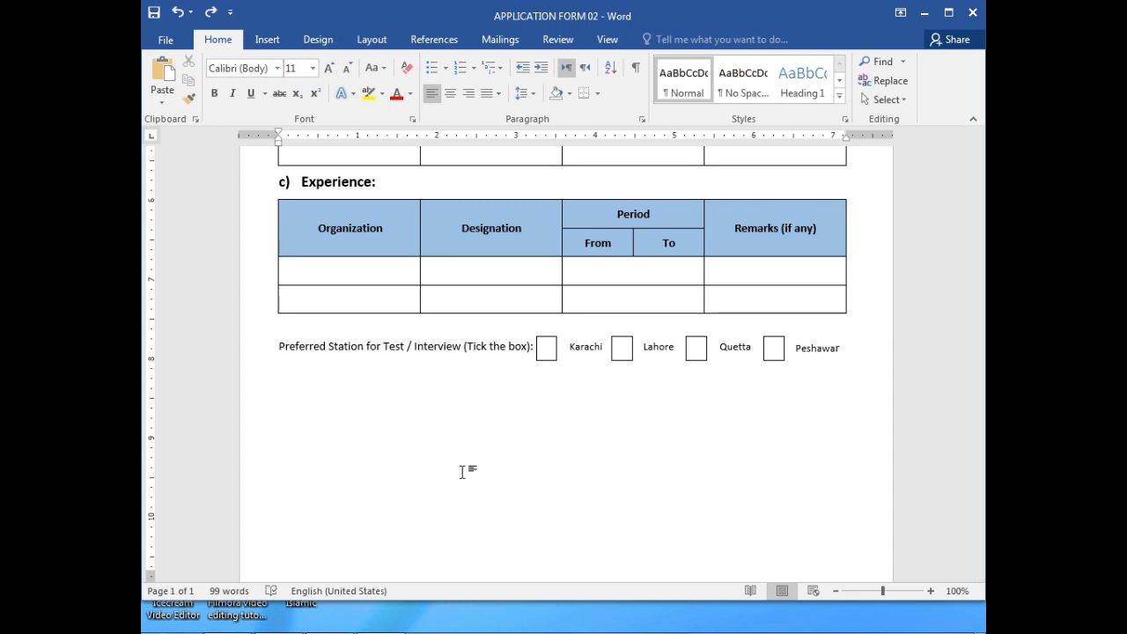
- Below the preferred station line, create a one-row table from a line of plus signs and hyphens, alternating four narrow columns with four wide ones
type("+")
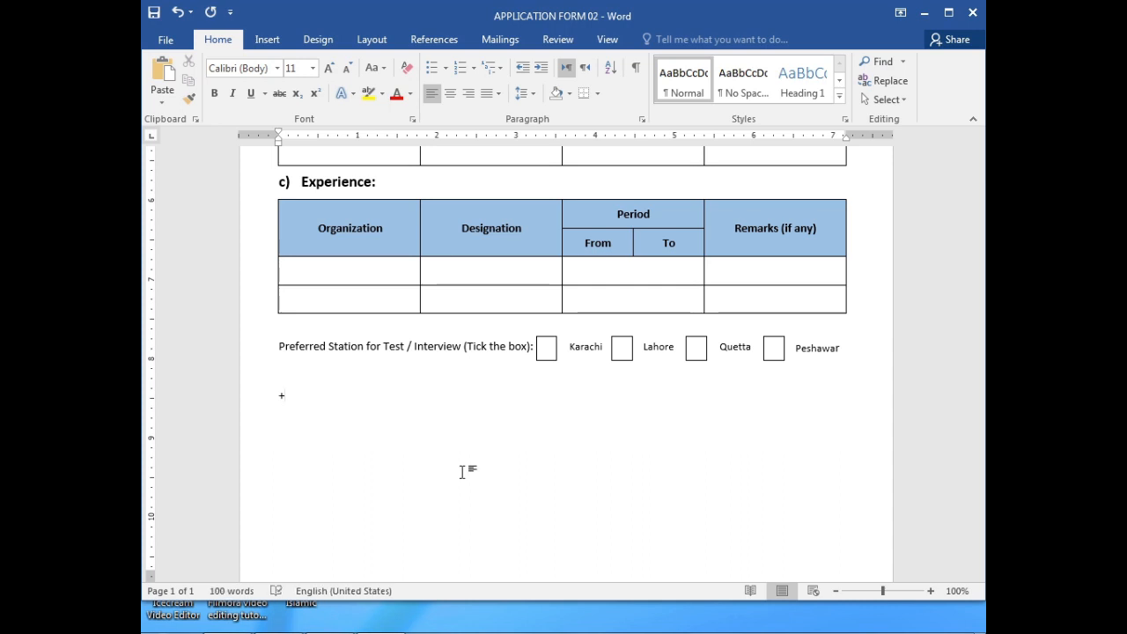
type("-------")
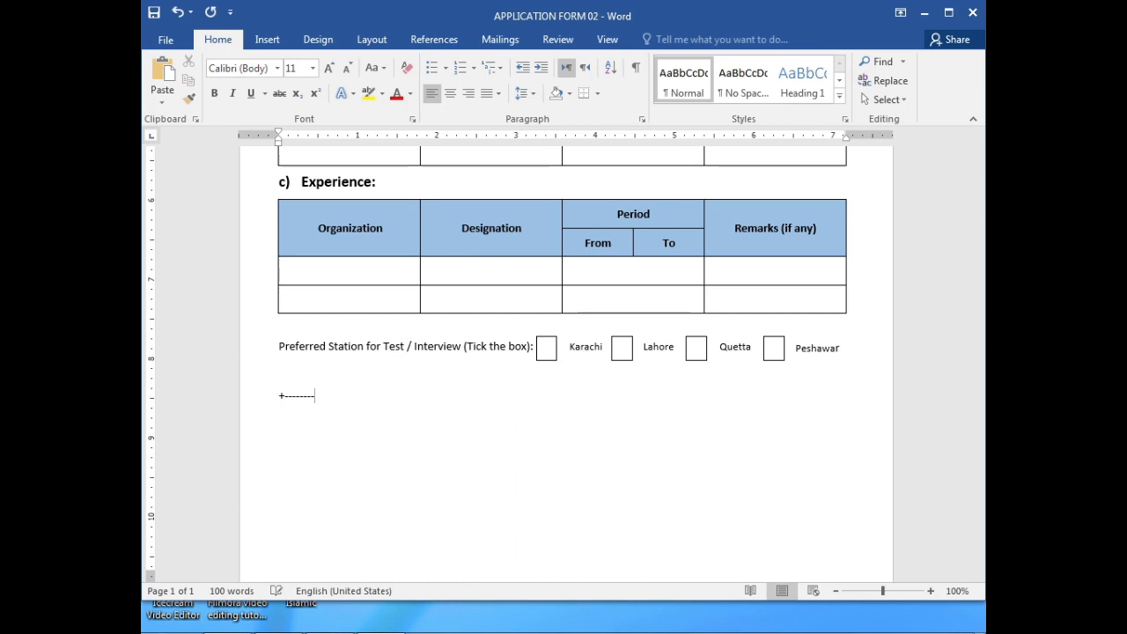
key("BackSpace")
key("BackSpace")
type("+")
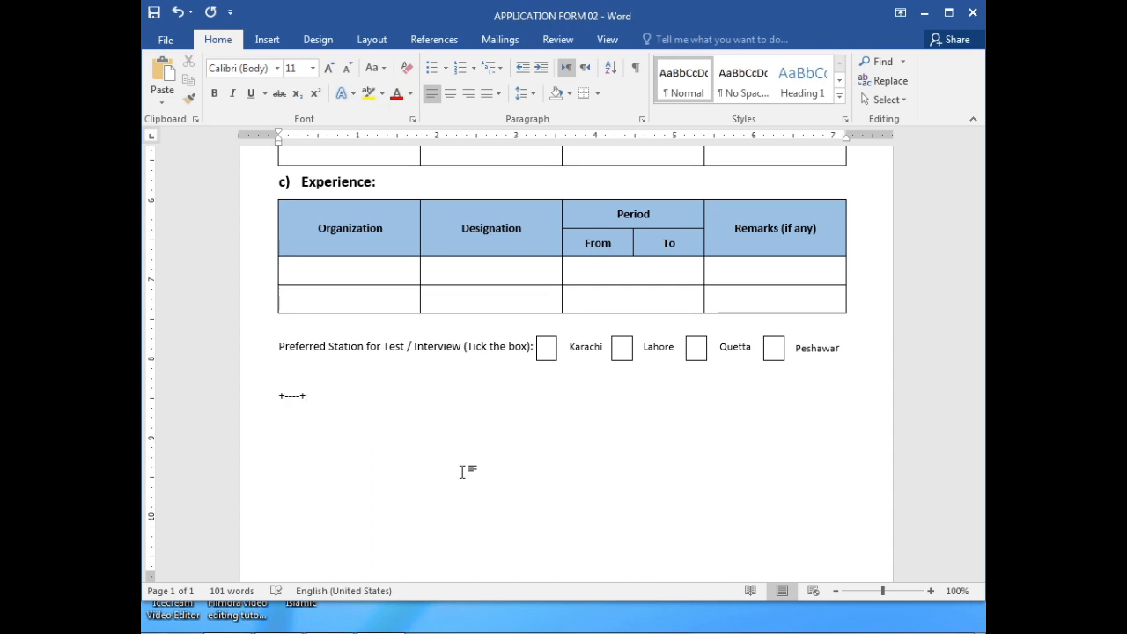
type("-------------")
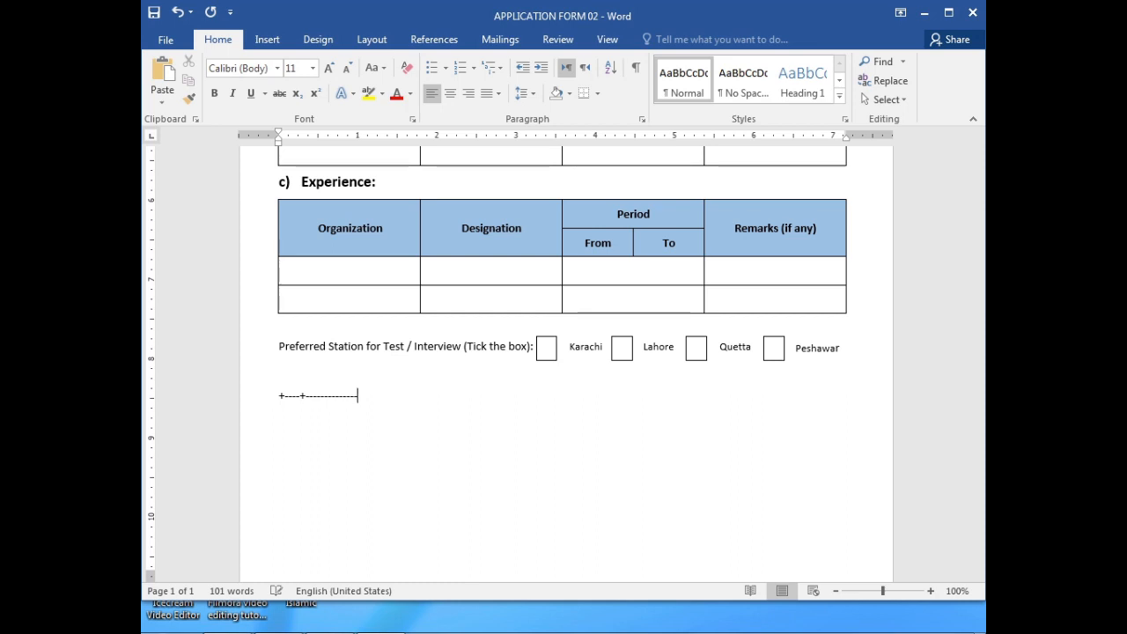
type("+--")
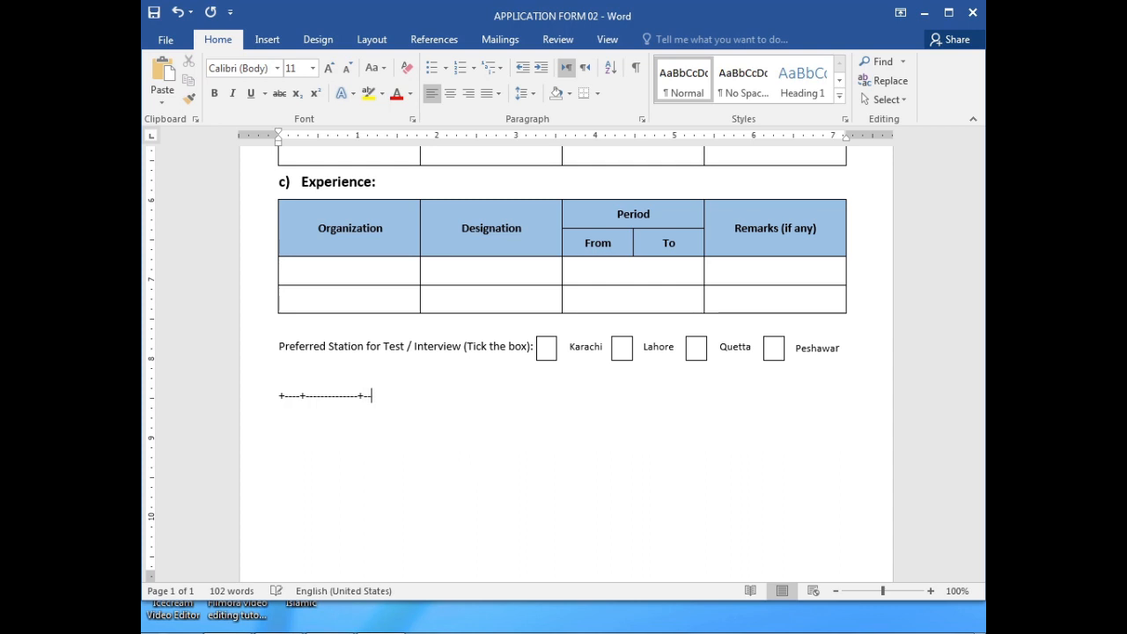
type("--+----------")
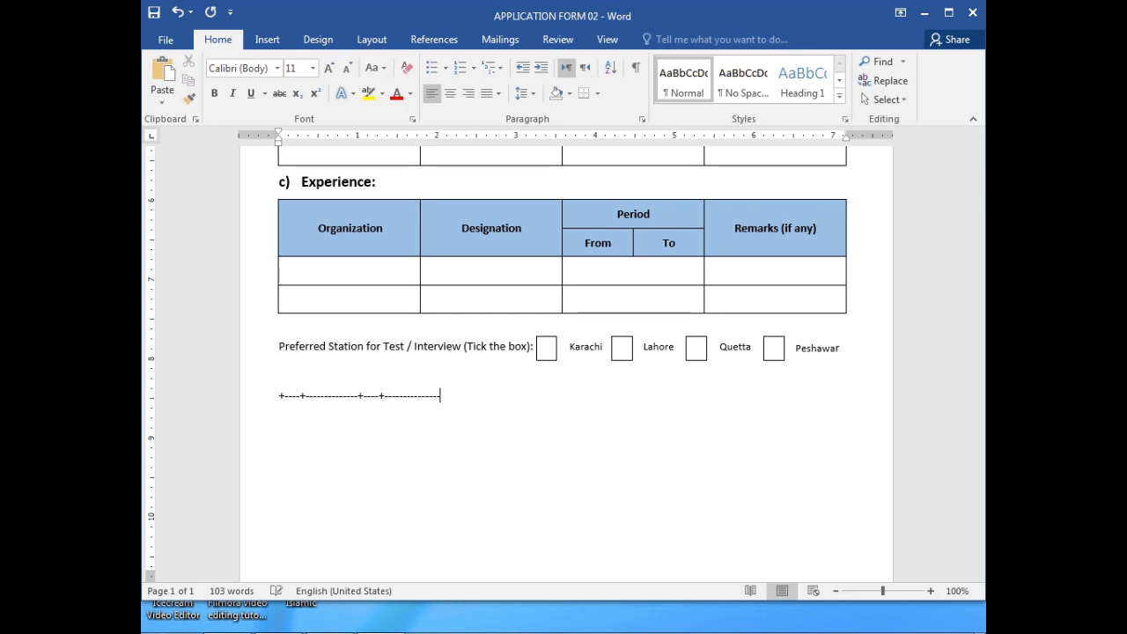
type("----+")
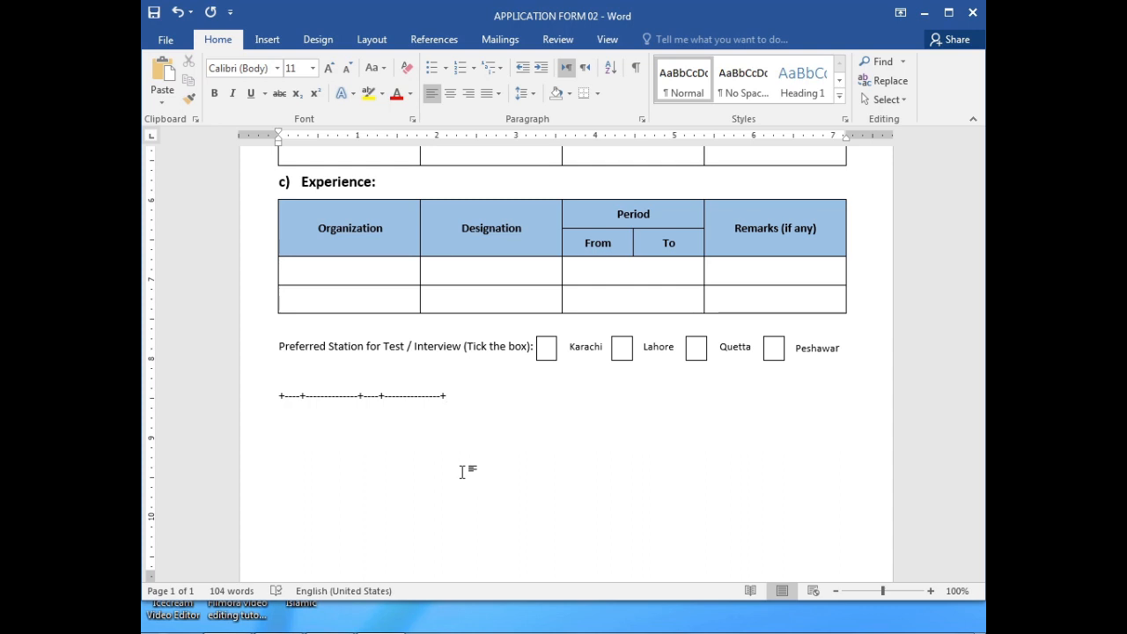
type("----+")
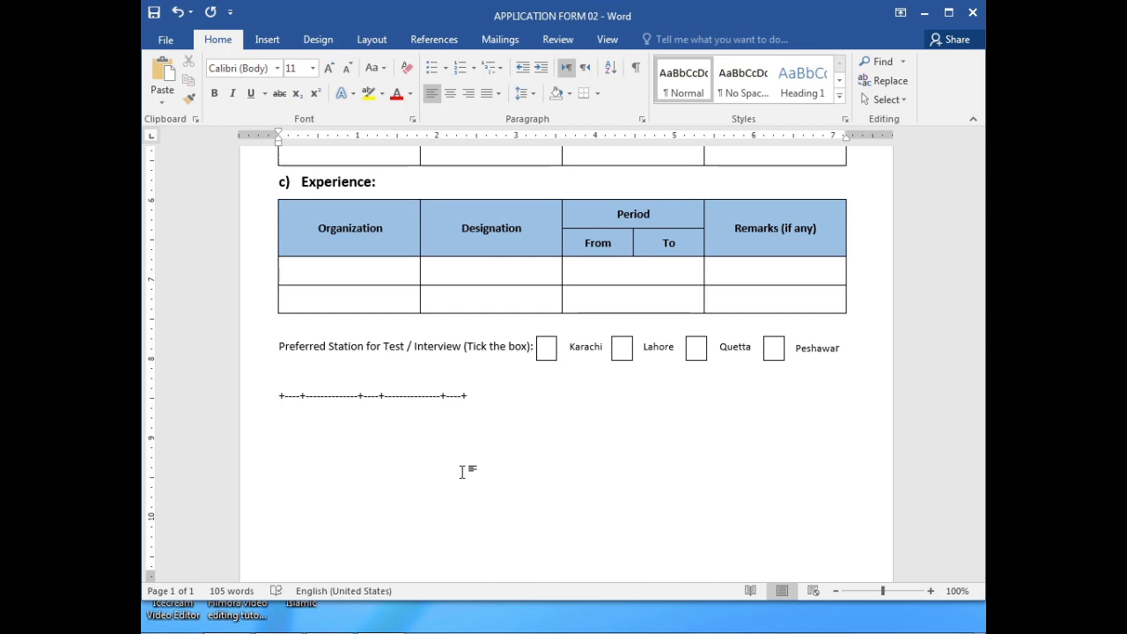
type("--------")
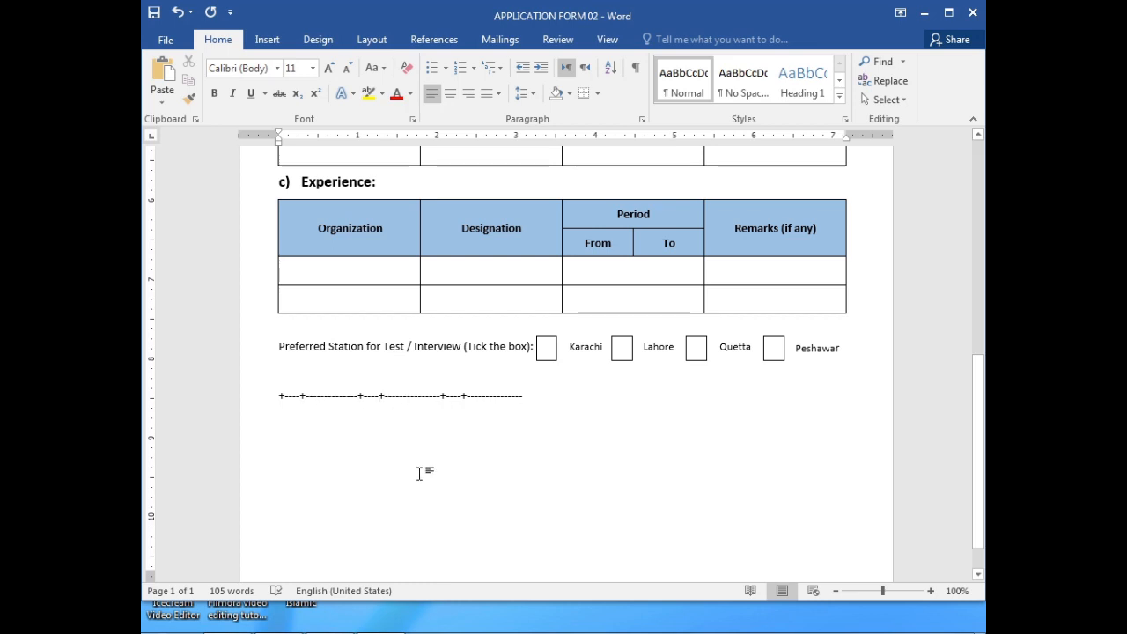
type("+-")
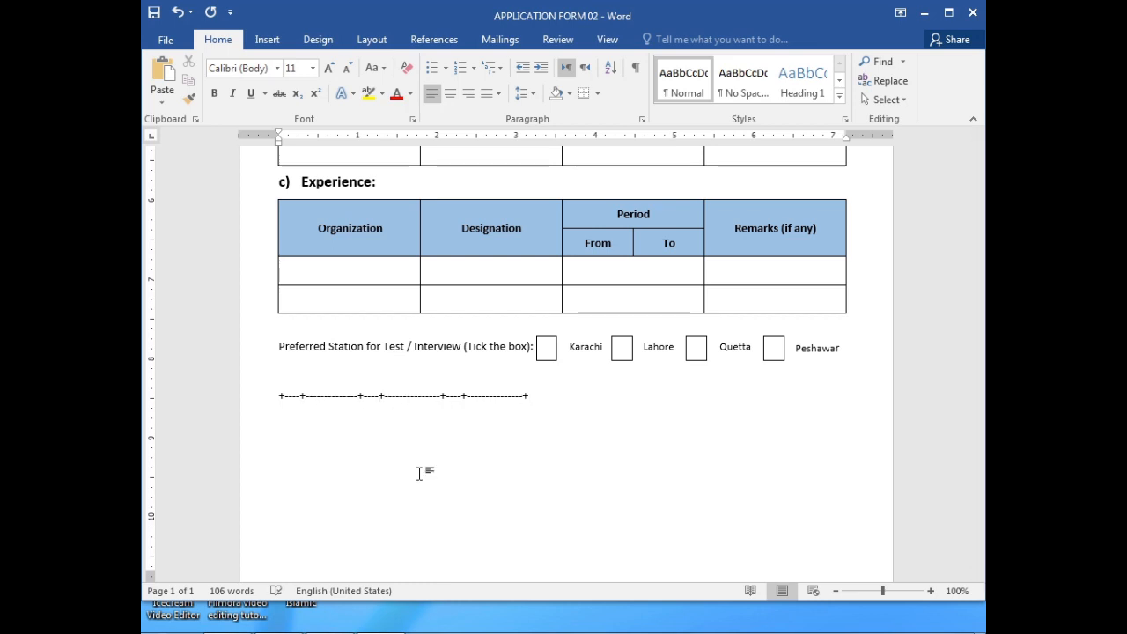
type("---")
type("+-------------")
type("+--------------+")
key("Return")
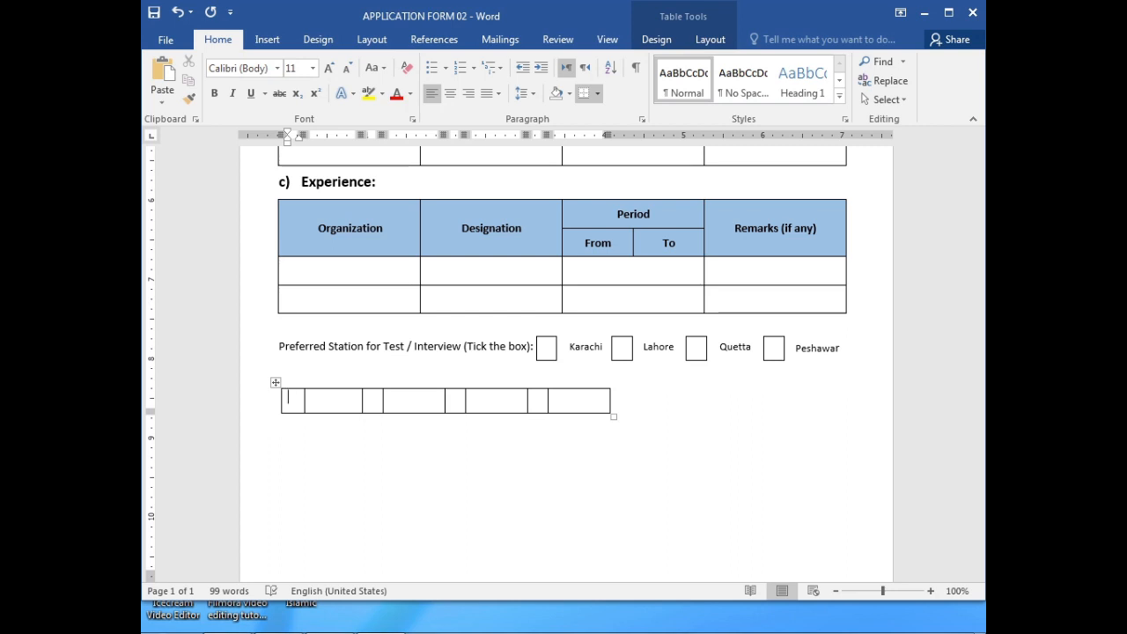
- Label the first two wide cells of the new table Karachi and Lahore, leaving the narrow cells empty
left_click(337, 400)
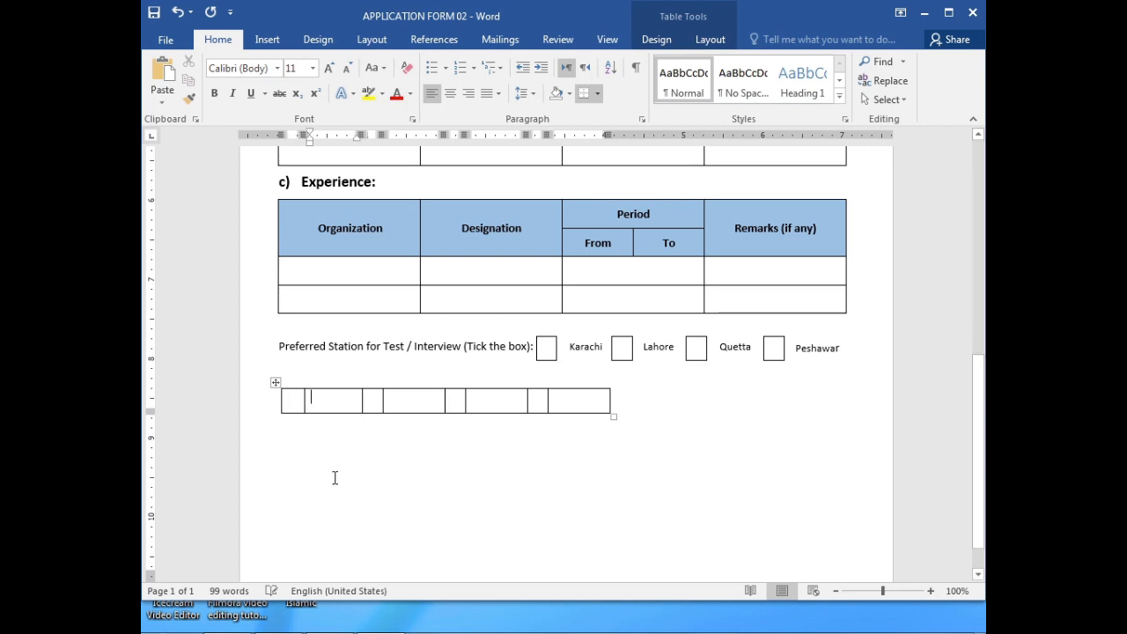
type("Kara")
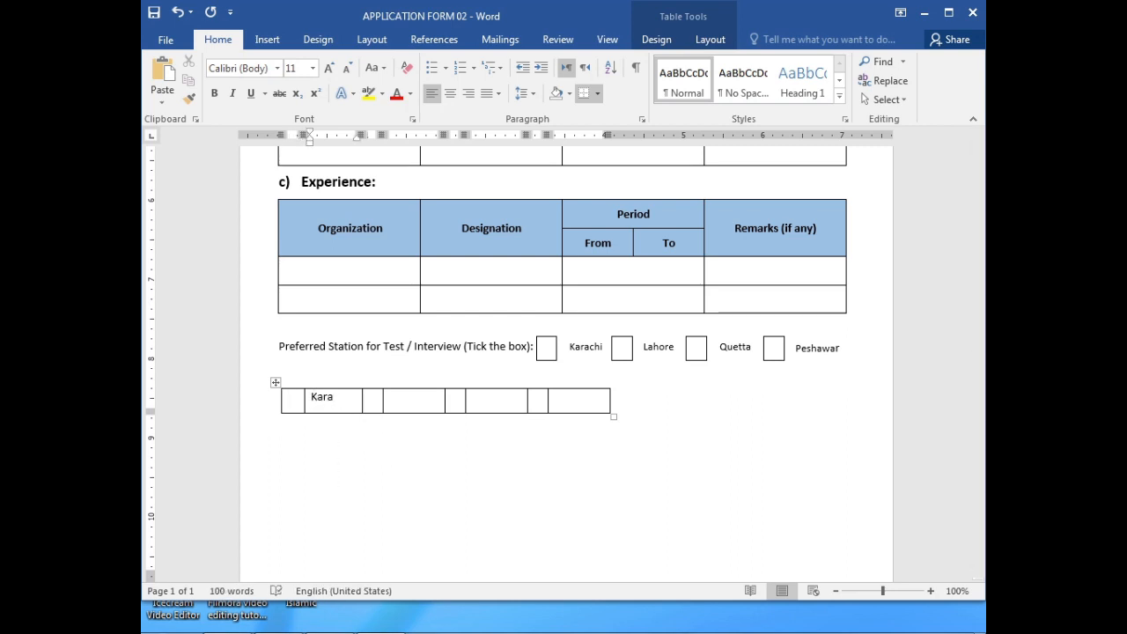
type("chi")
key("Tab")
key("Tab")
type("Lahoer")
key("Tab")
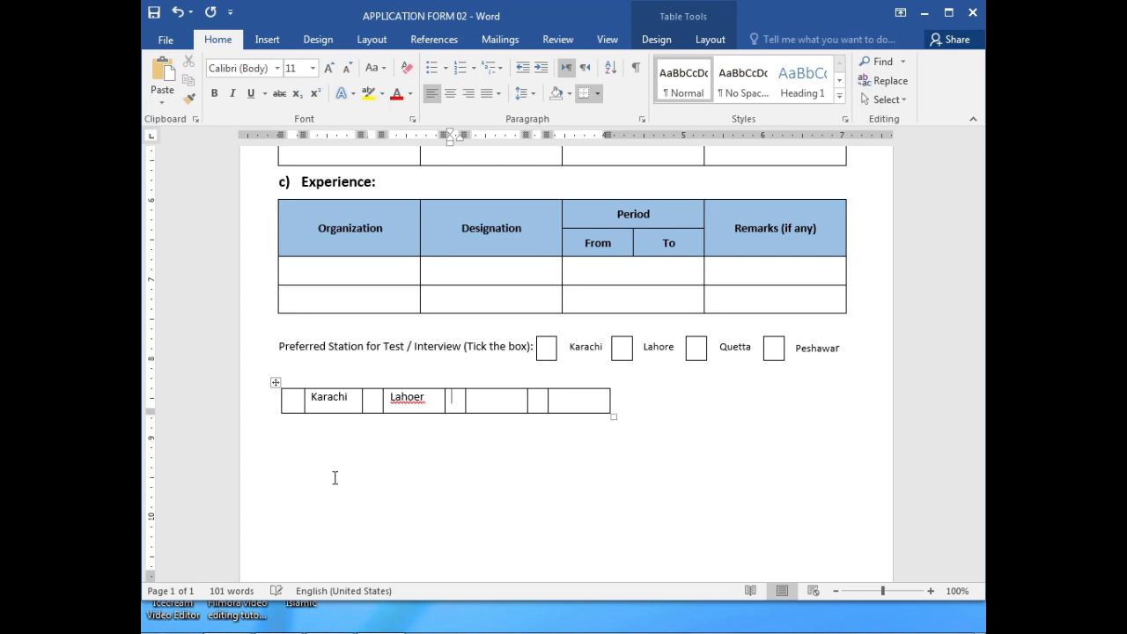
key("Left")
key("Delete")
type("ore")
key("Delete")
key("Delete")
- Label the remaining two wide cells of the new table Quetta and Peshawar
key("Right")
key("Right")
type("Quetta")
key("Right")
key("Right")
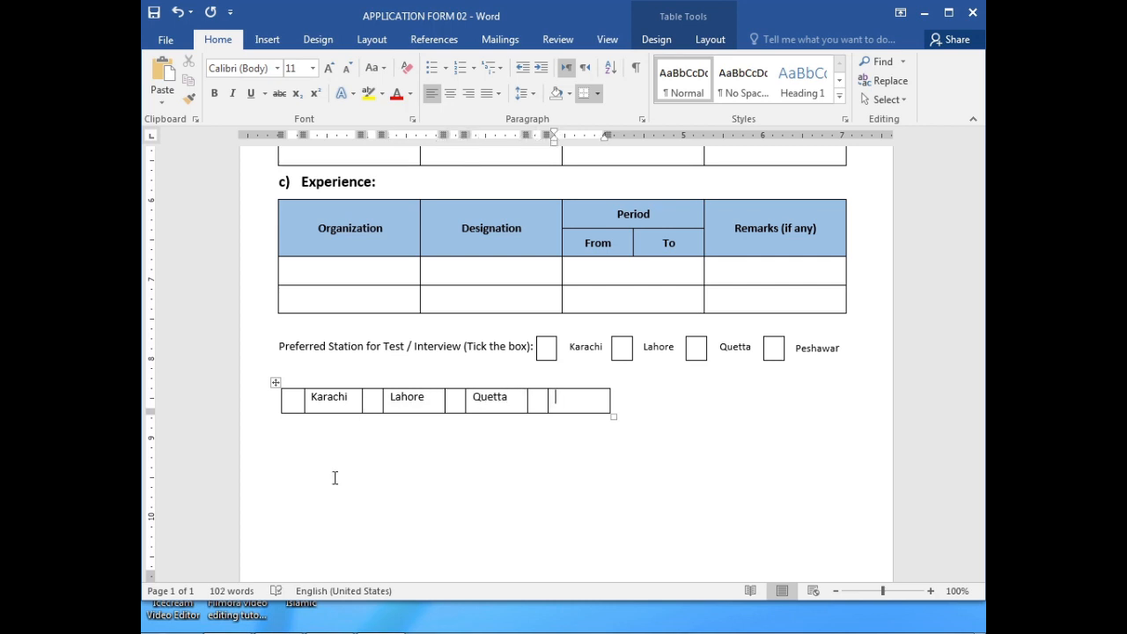
type("Peshawar")
left_click(420, 453)
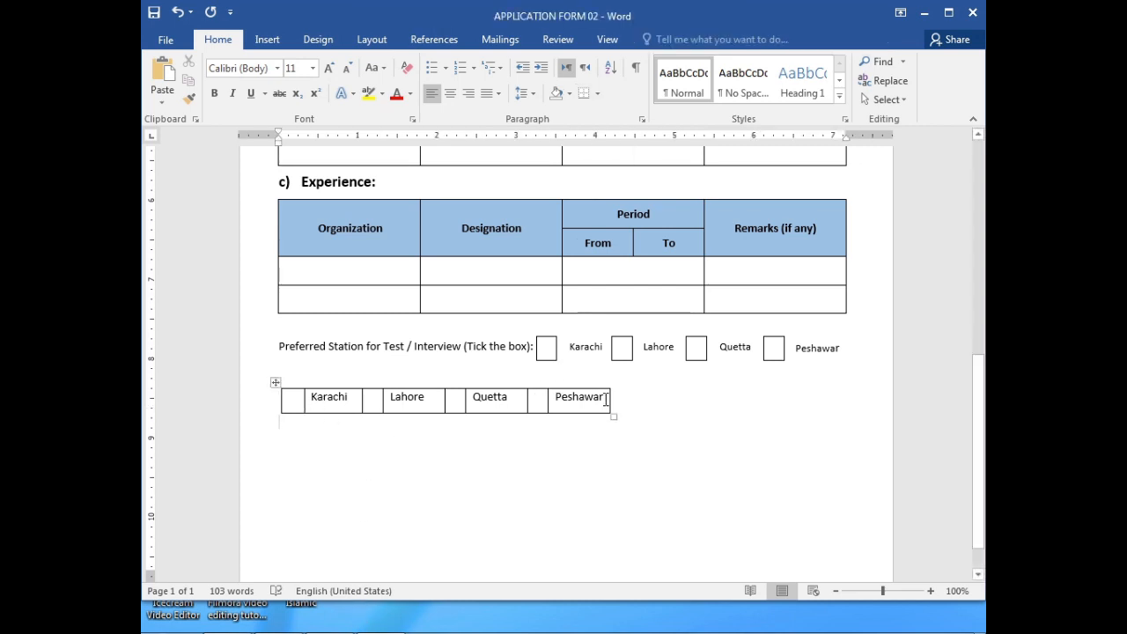
- Centre the text in the new table's cells from Karachi to Peshawar and set their paragraph spacing to 6 pt before and after
left_click_drag(603, 403, 322, 403)
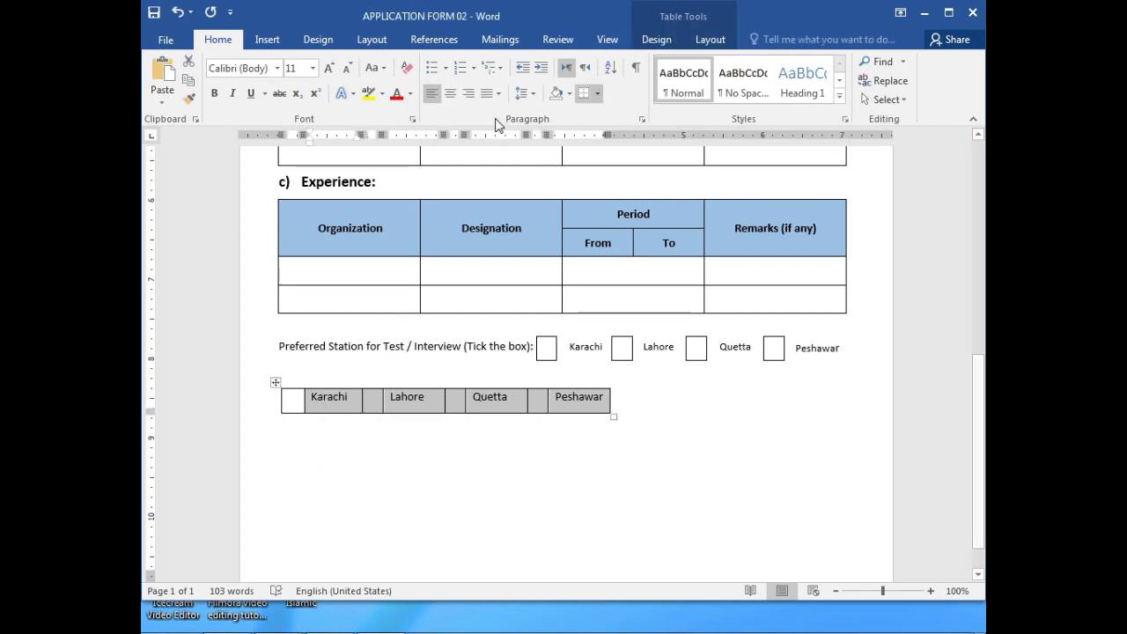
left_click(450, 94)
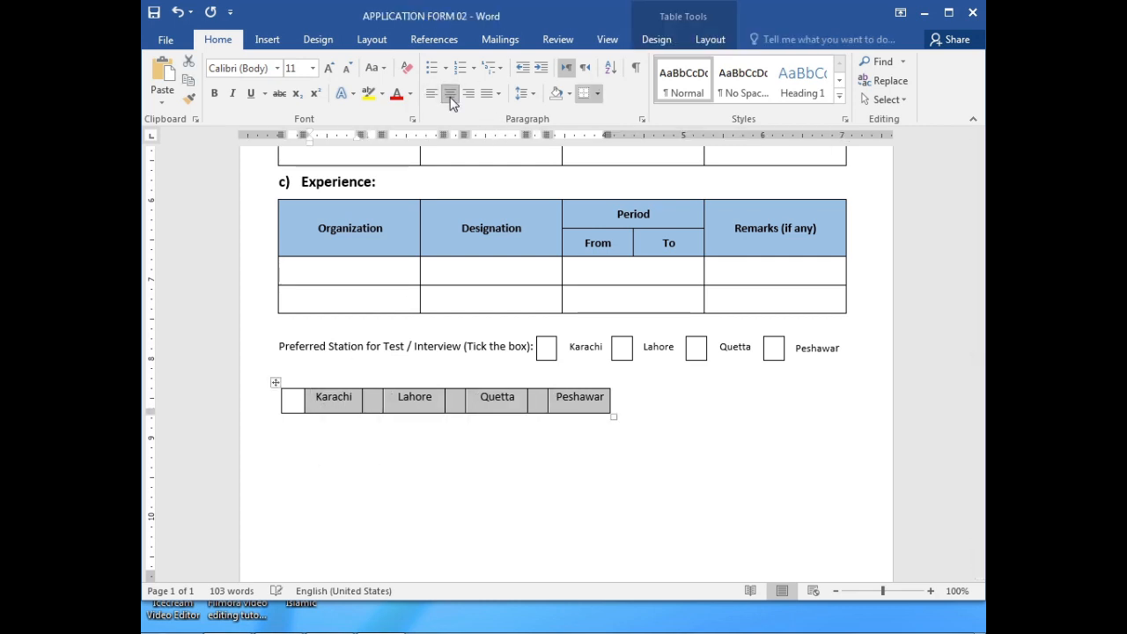
left_click(643, 120)
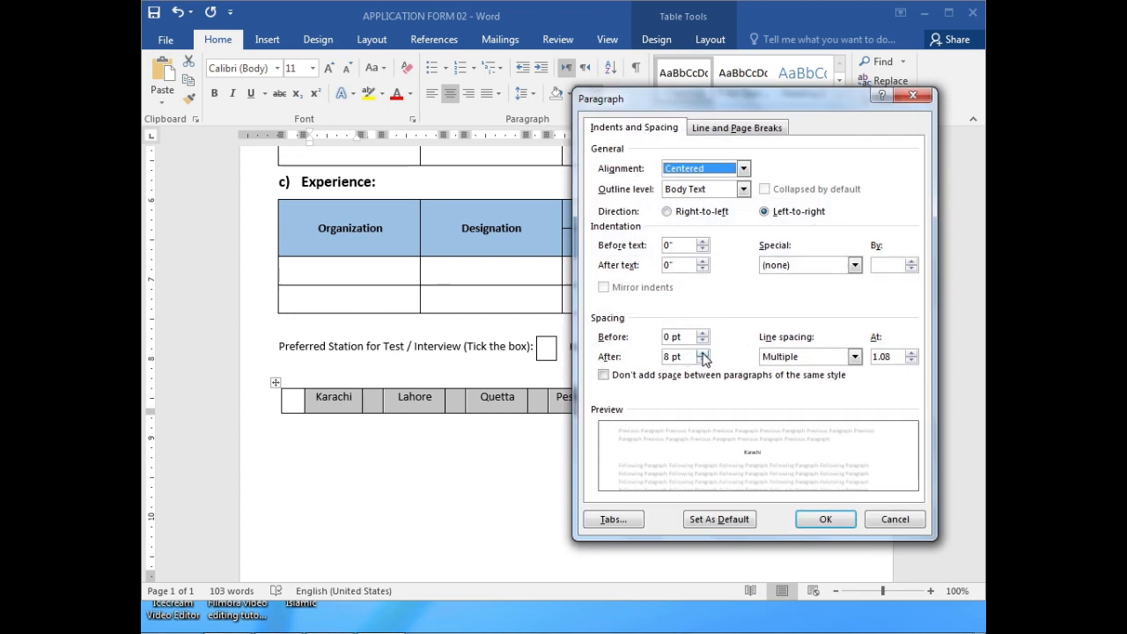
left_click(703, 360)
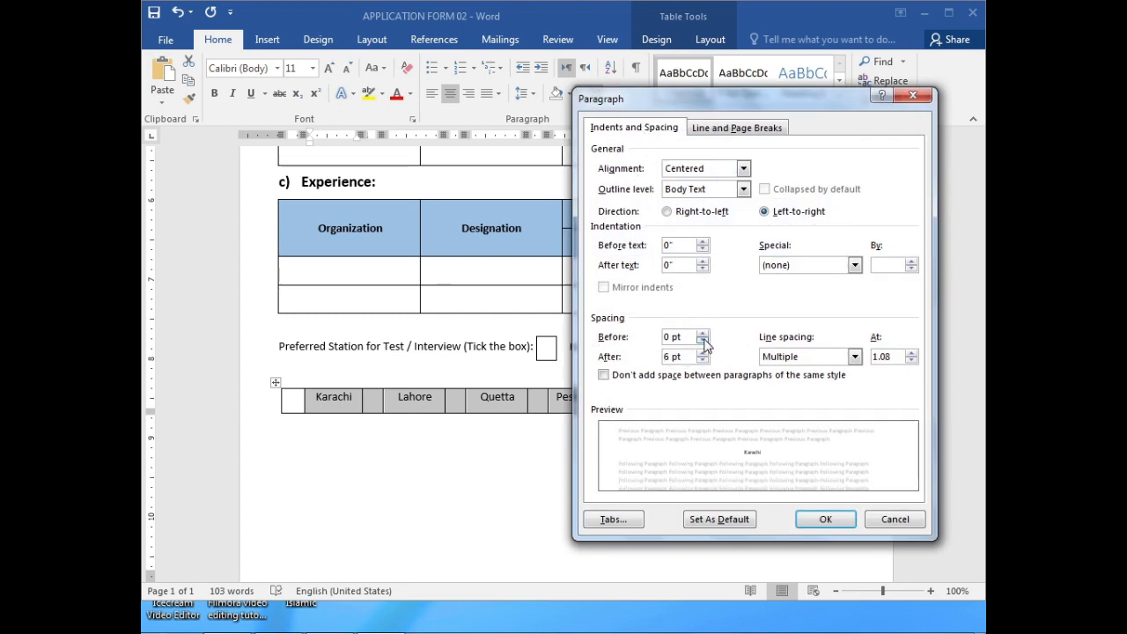
left_click(703, 343)
left_click(703, 334)
left_click(703, 334)
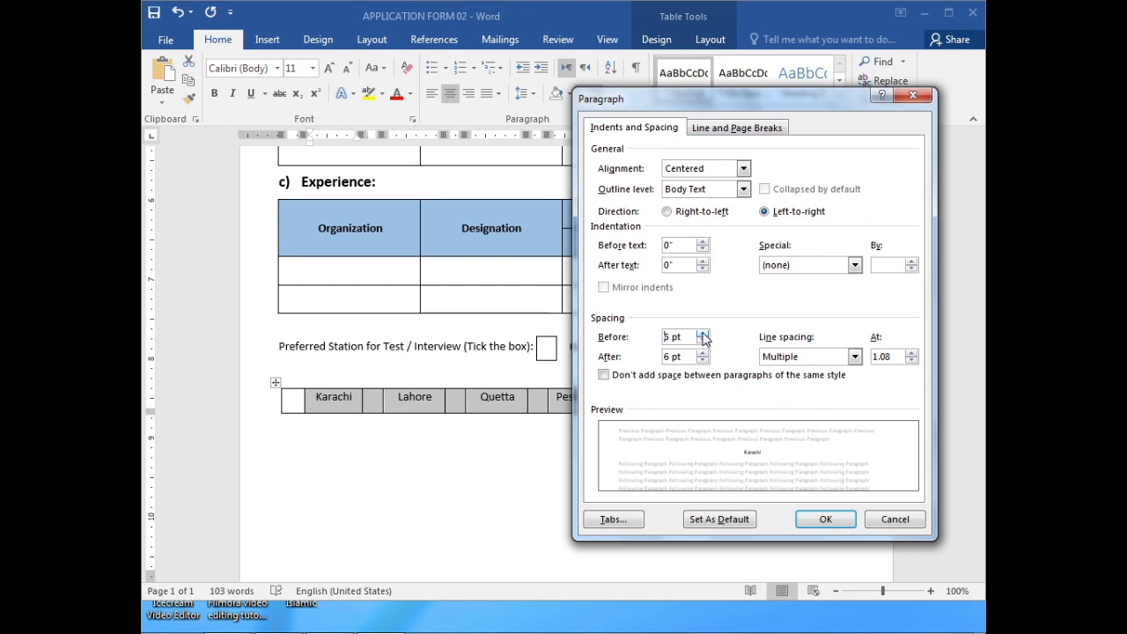
left_click(815, 526)
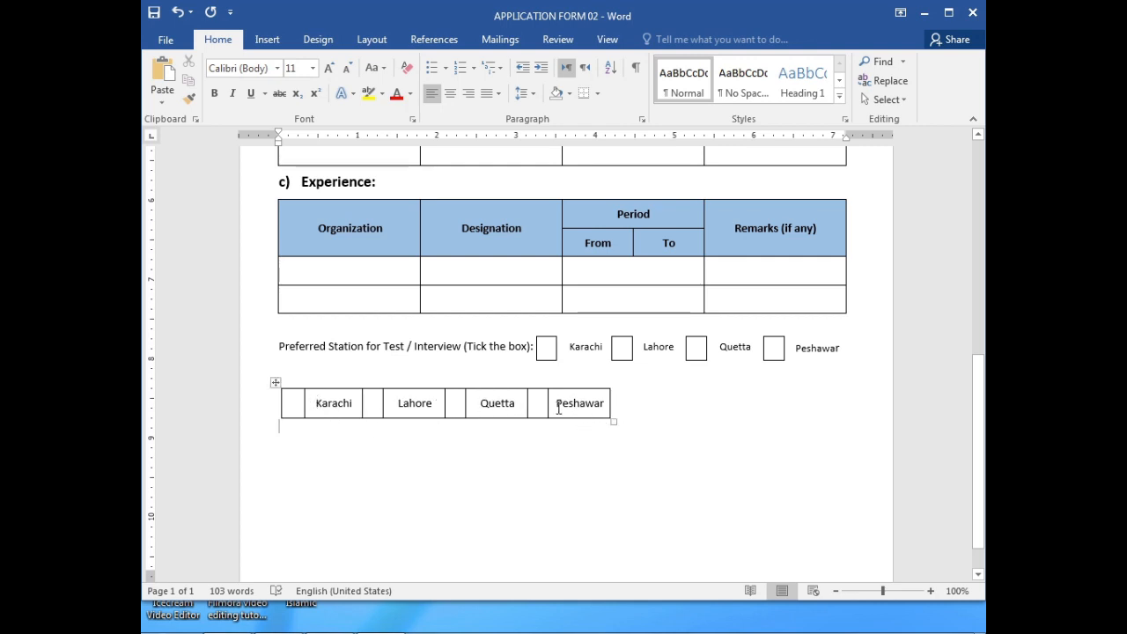
- Remove all borders from the Karachi cell of the new table
left_click(327, 403)
left_click(276, 383)
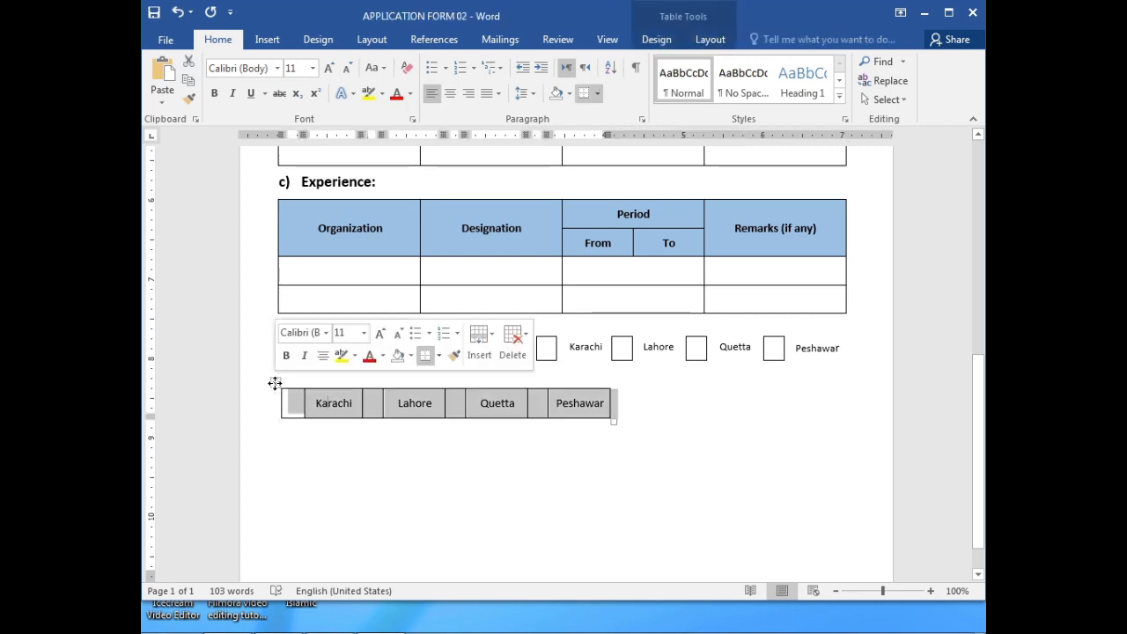
left_click(355, 407)
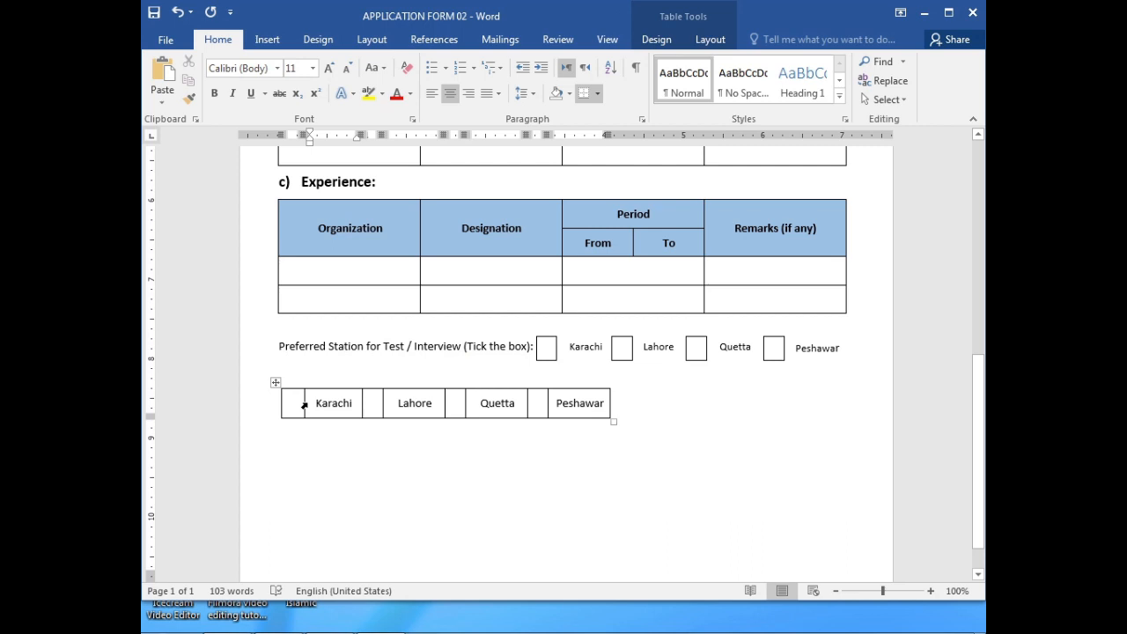
left_click(303, 404)
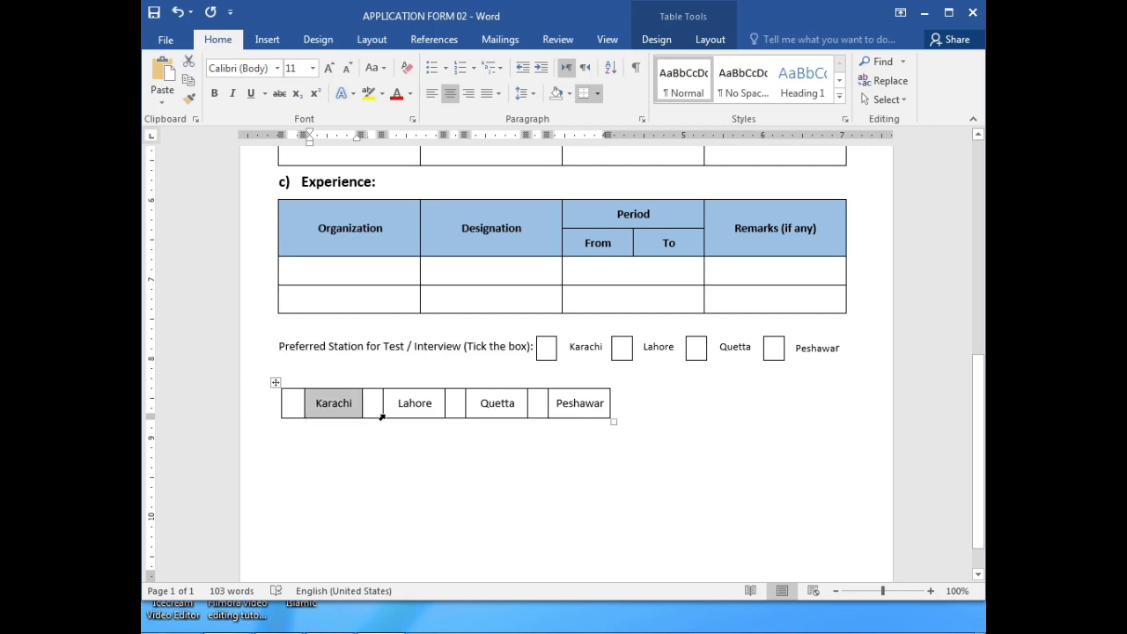
left_click(598, 94)
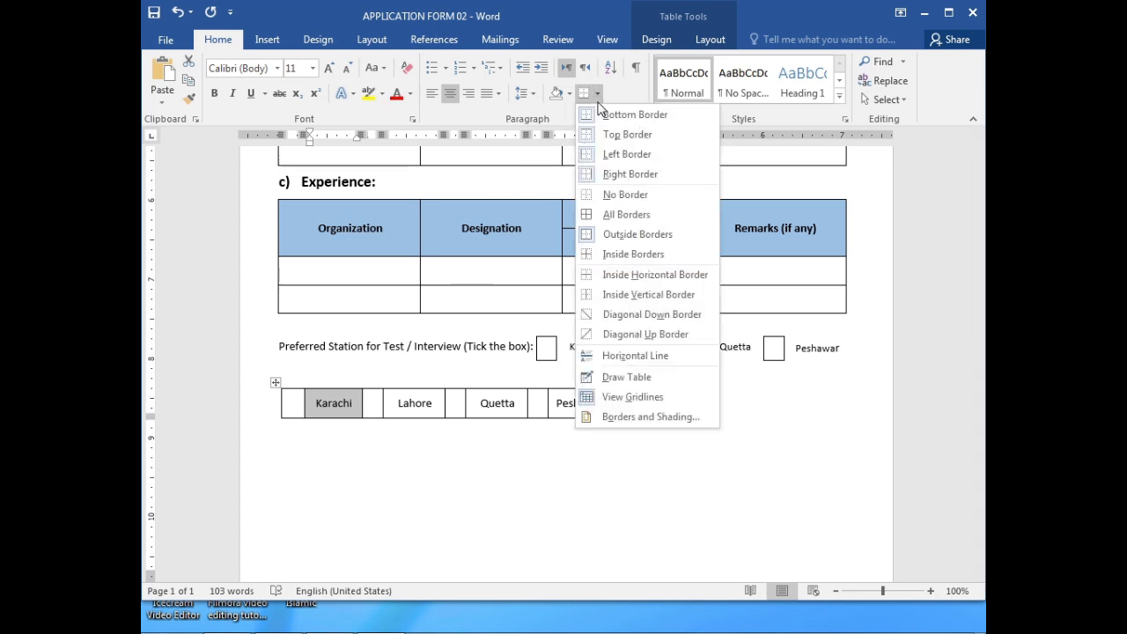
left_click(616, 195)
- Remove all borders from the Lahore, Quetta and Peshawar cells together
left_click(385, 405)
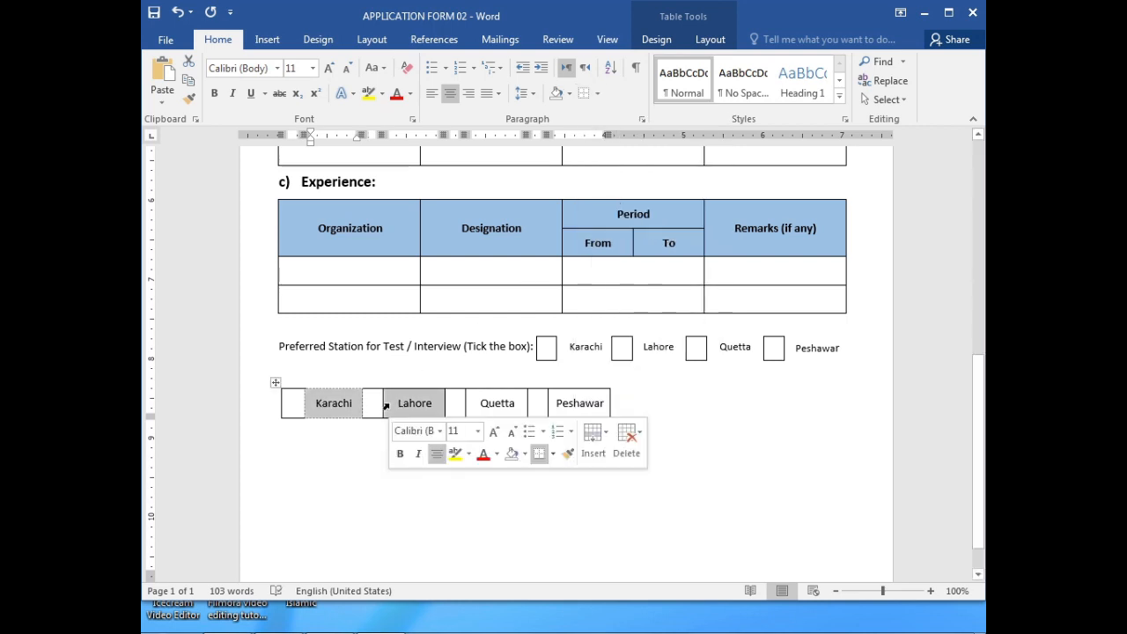
left_click(466, 412, "ctrl")
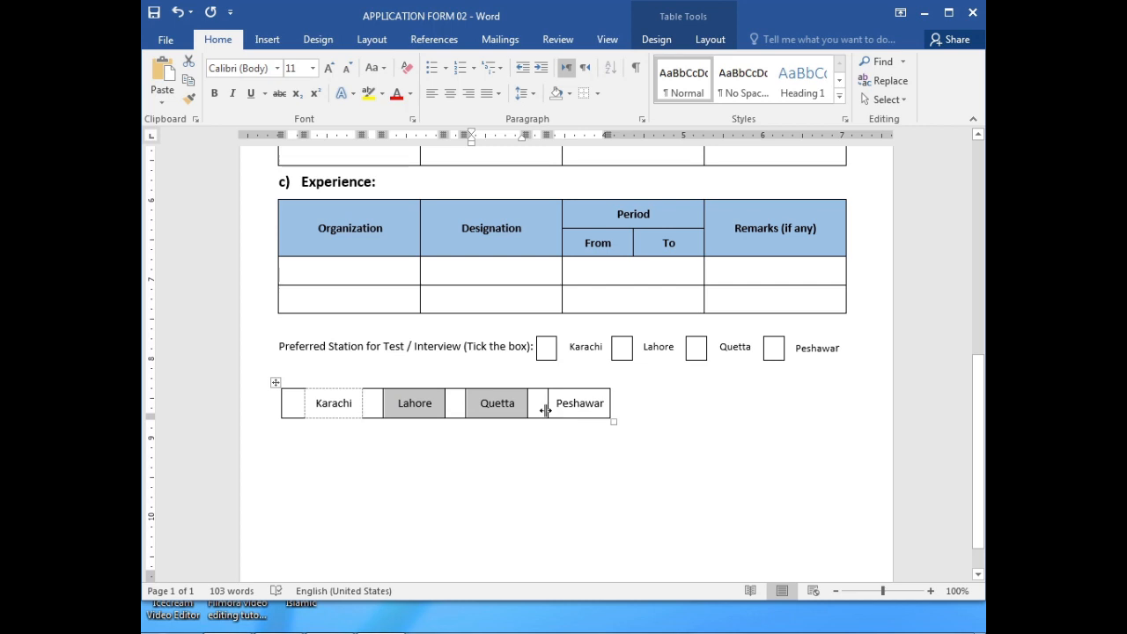
left_click(549, 412, "ctrl")
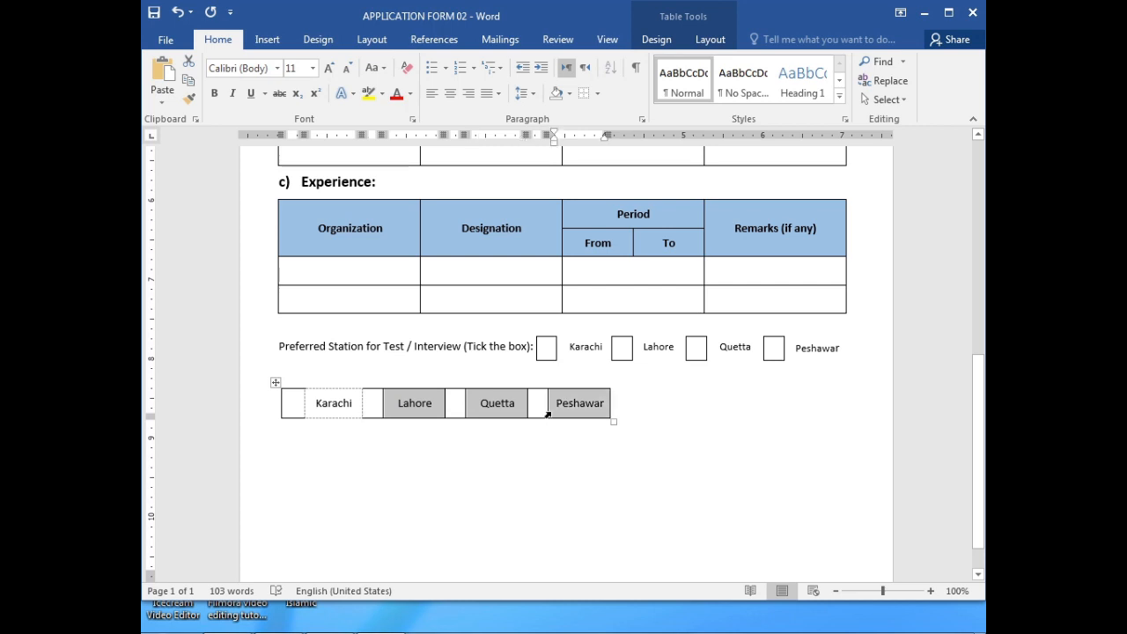
left_click(598, 97)
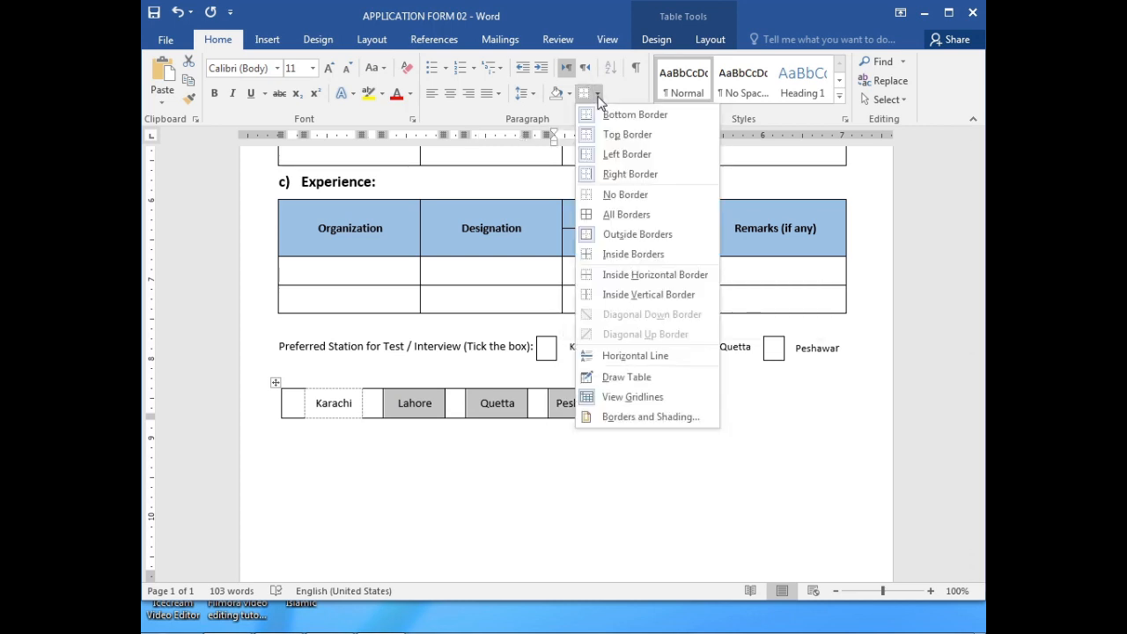
left_click(616, 196)
left_click(546, 467)
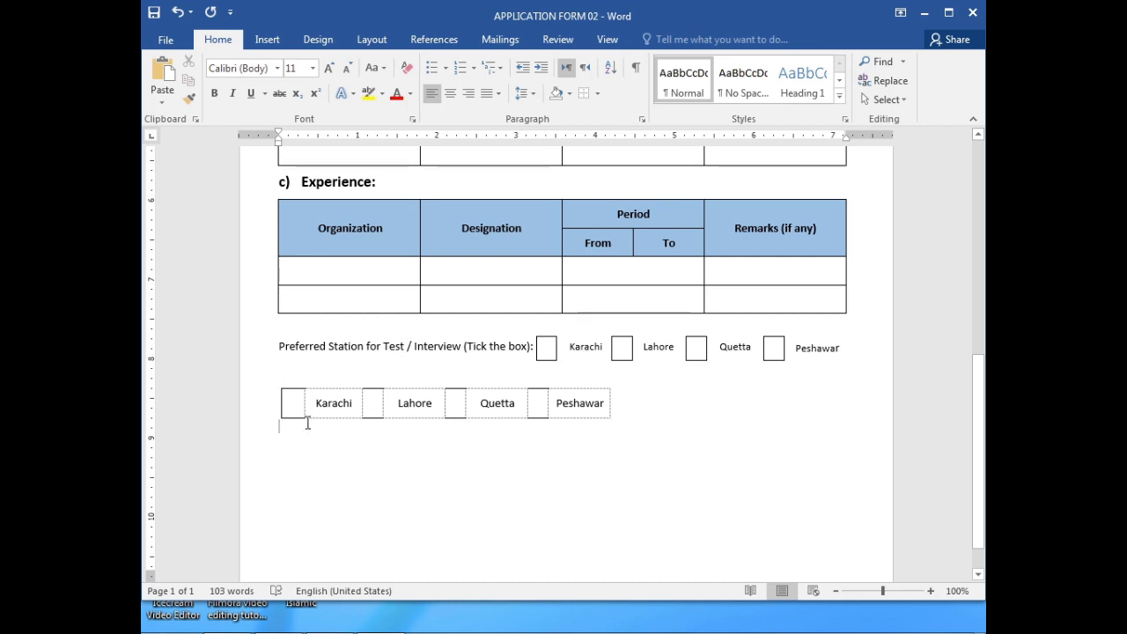
- Draw the missing side borders on the four narrow cells with Draw Table so each forms a closed tick box
left_click(597, 94)
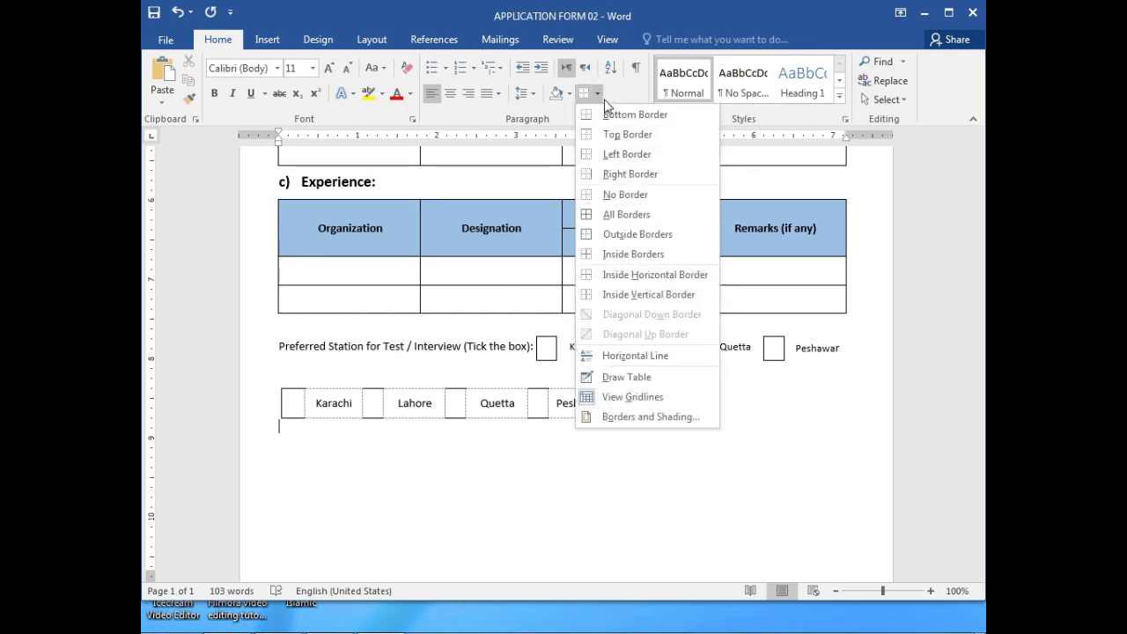
left_click(649, 396)
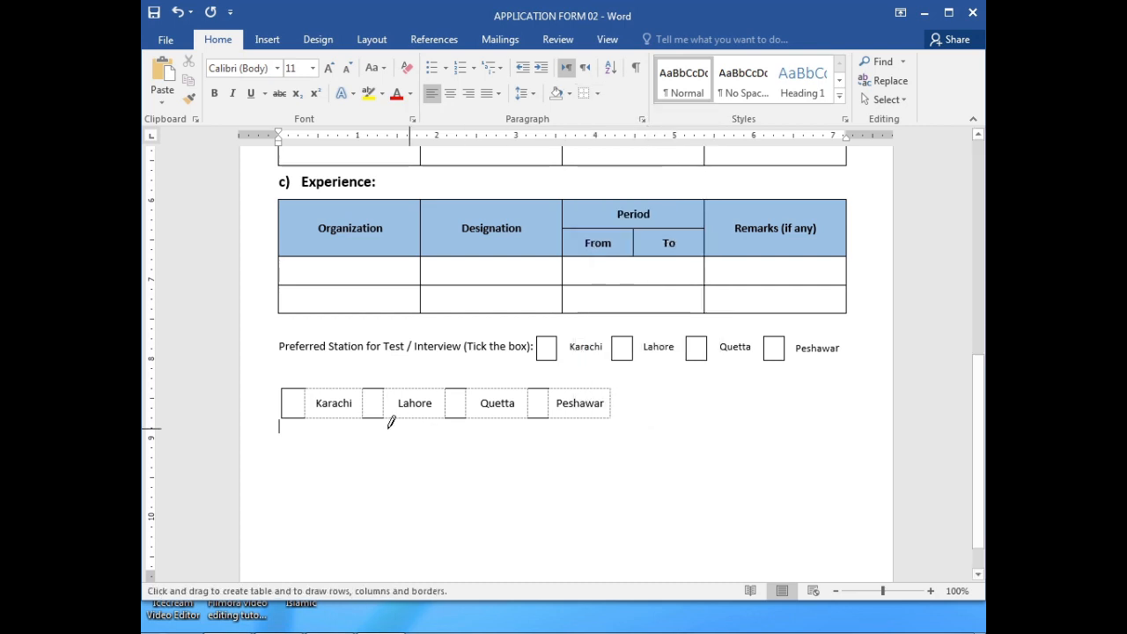
left_click_drag(306, 389, 308, 410)
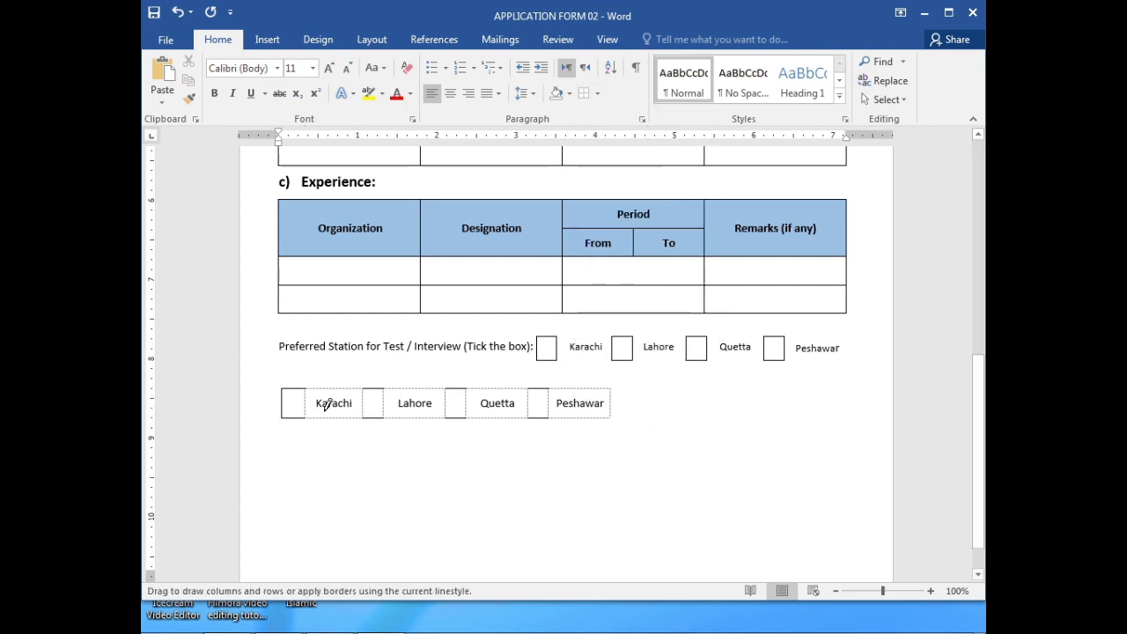
mouse_move(367, 390)
left_mouse_down()
mouse_move(365, 403)
mouse_move(386, 409)
mouse_move(446, 407)
left_mouse_up()
mouse_move(468, 405)
left_mouse_down()
mouse_move(528, 413)
mouse_move(549, 409)
mouse_move(548, 394)
left_mouse_up()
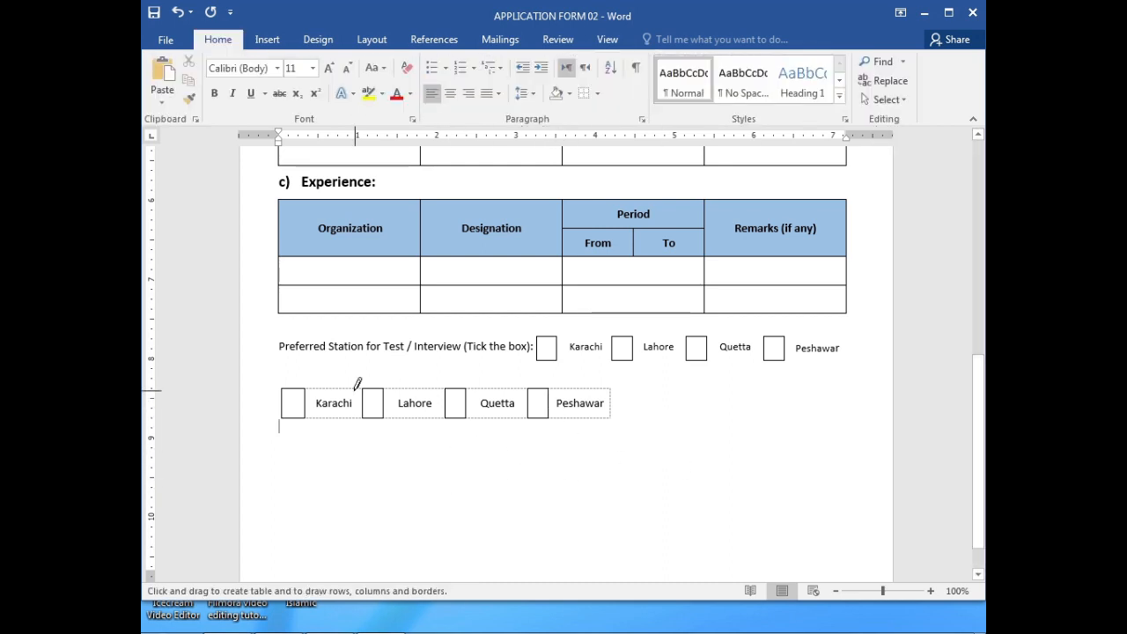
key("Escape")
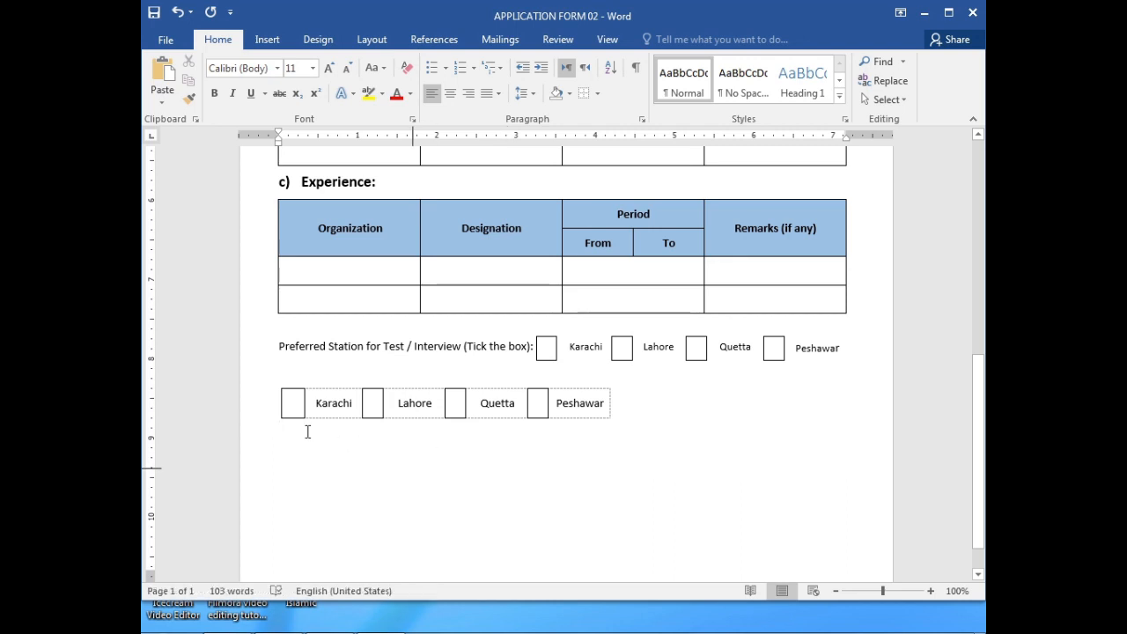
- Move the city table to the right and slightly down, clear of the preferred station line
left_click_drag(276, 383, 394, 410)
left_click(544, 352)
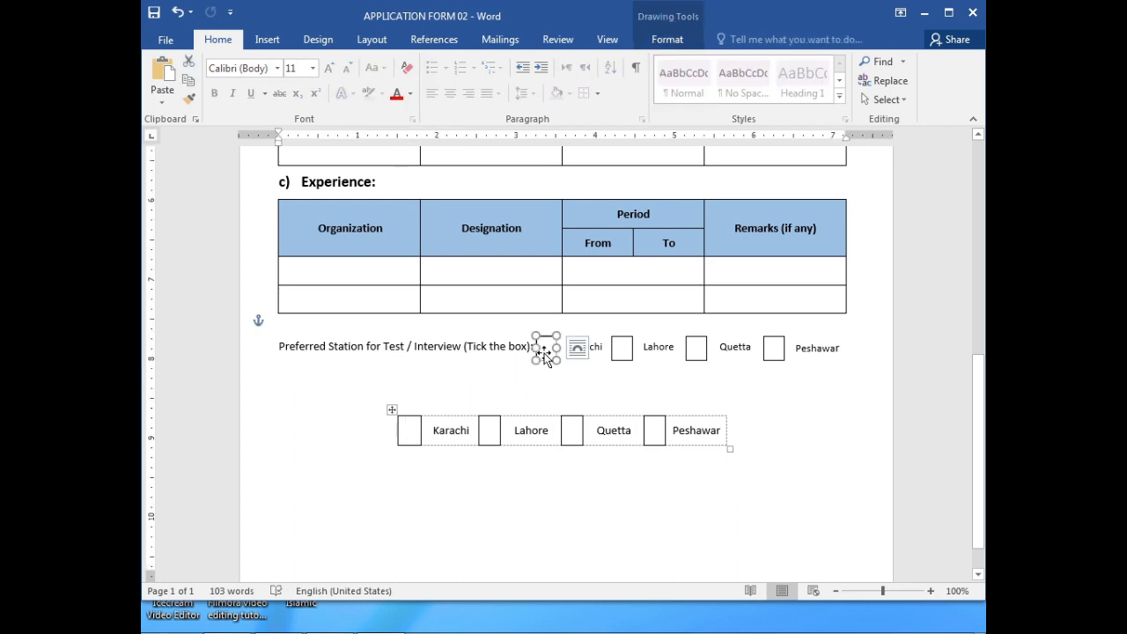
left_click(586, 350)
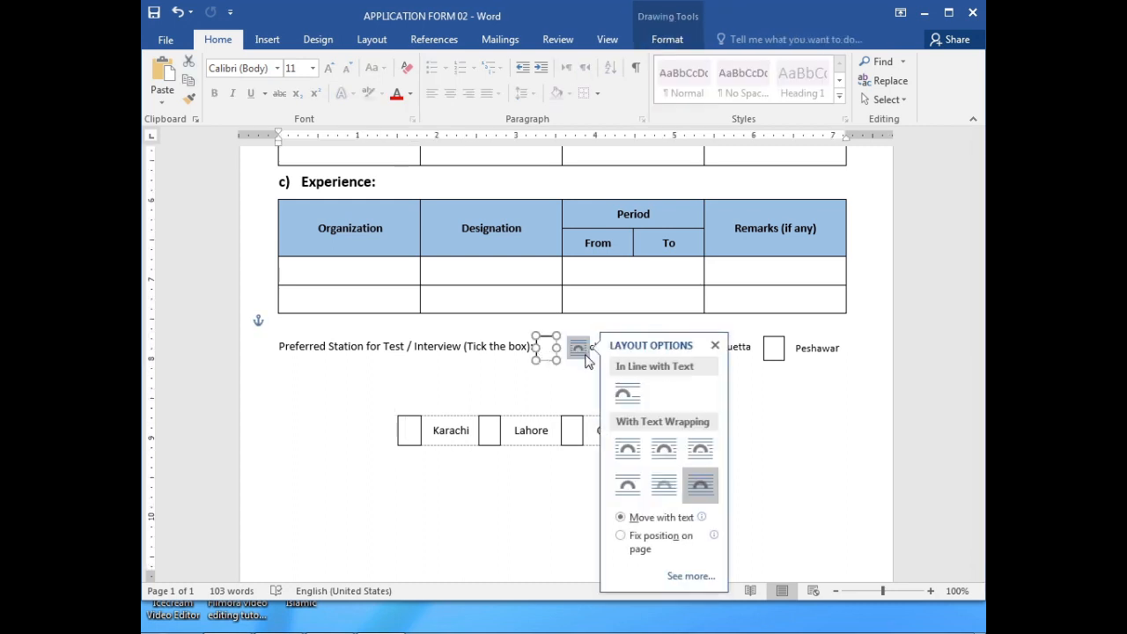
left_click(552, 378)
- Delete all the old drawn tick boxes and city label text boxes beside the preferred station line
left_click(545, 353)
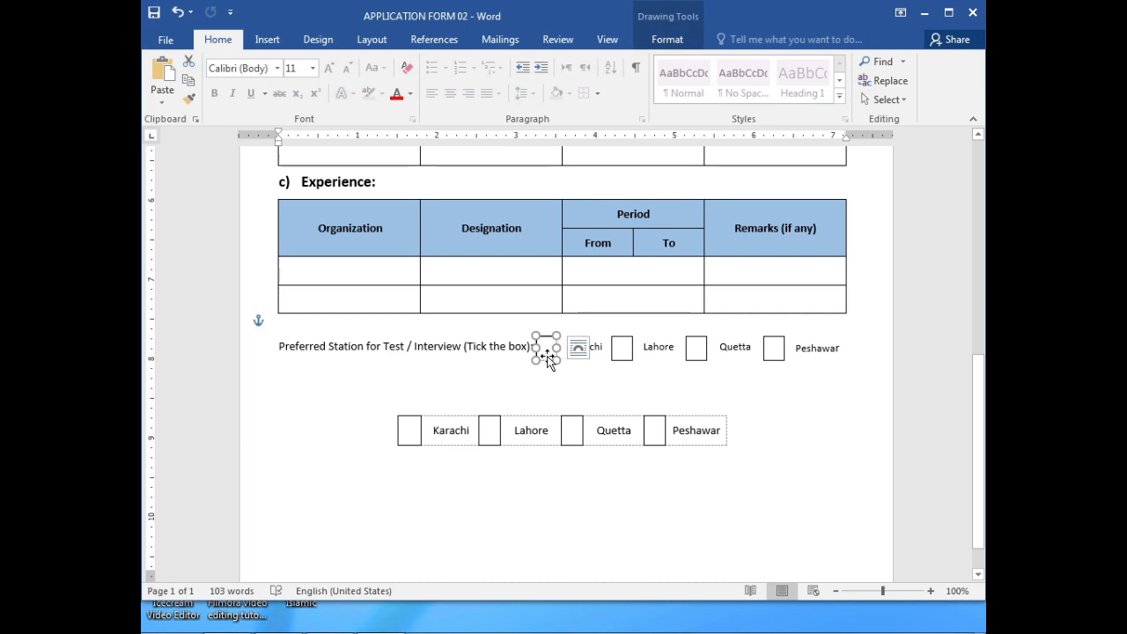
left_click(608, 357, "shift")
left_click(647, 359, "shift")
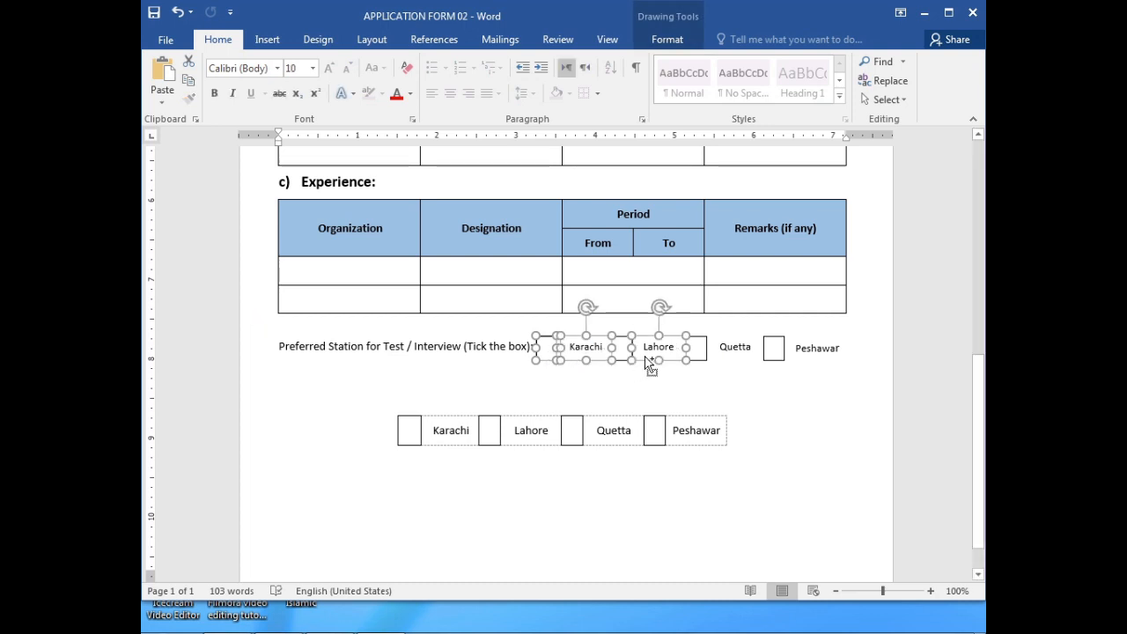
left_click(696, 355, "shift")
left_click(725, 362, "shift")
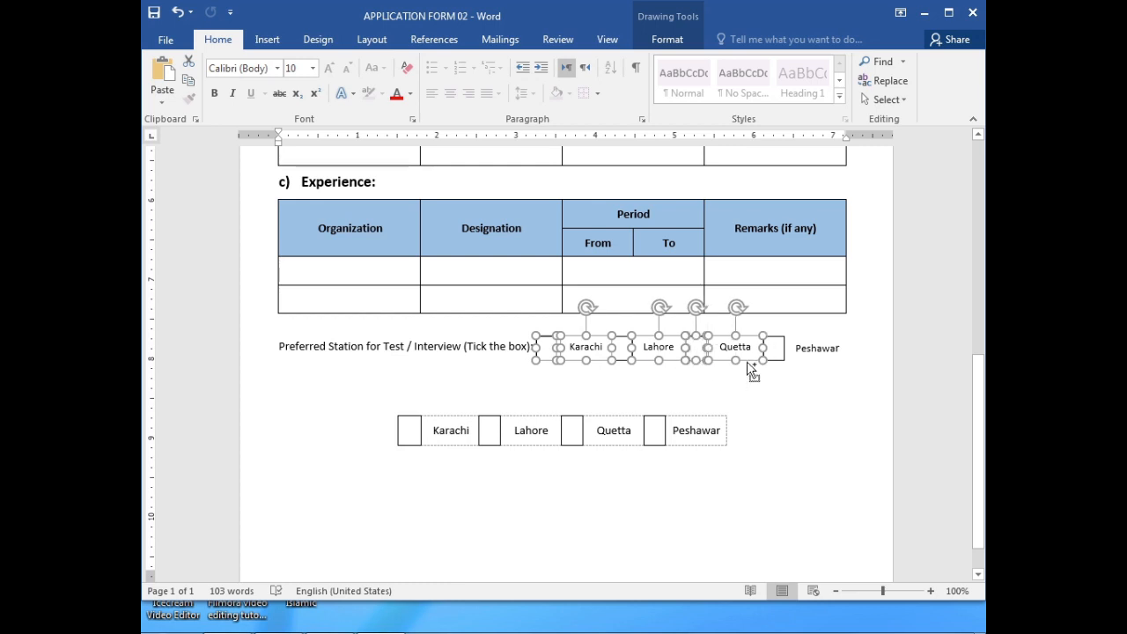
left_click(786, 355, "shift")
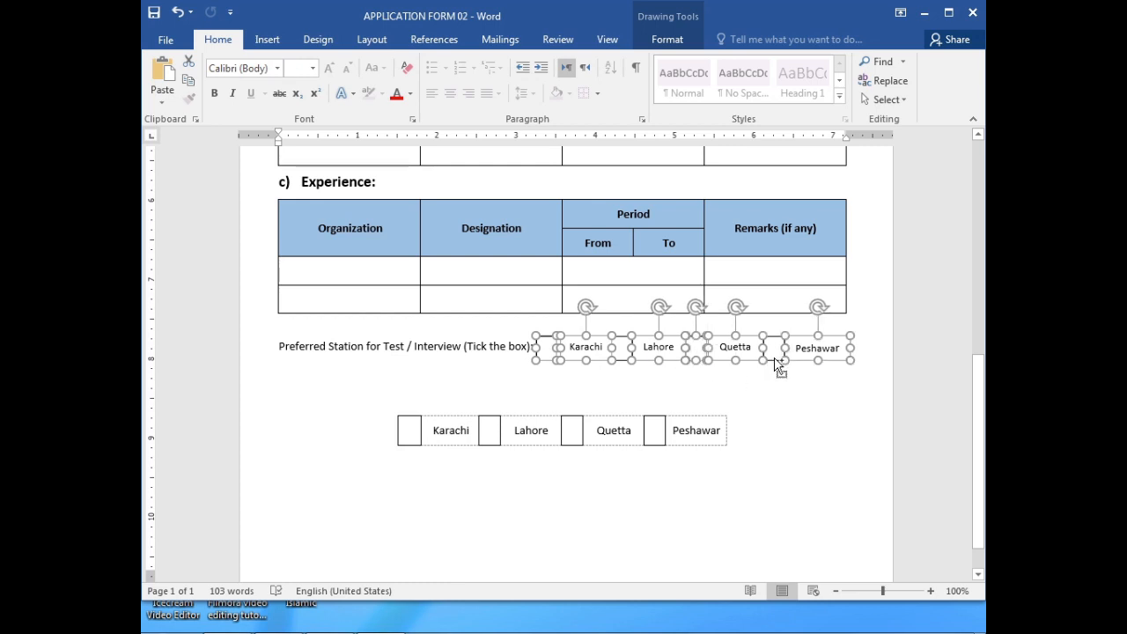
left_click(775, 360, "shift")
key("Delete")
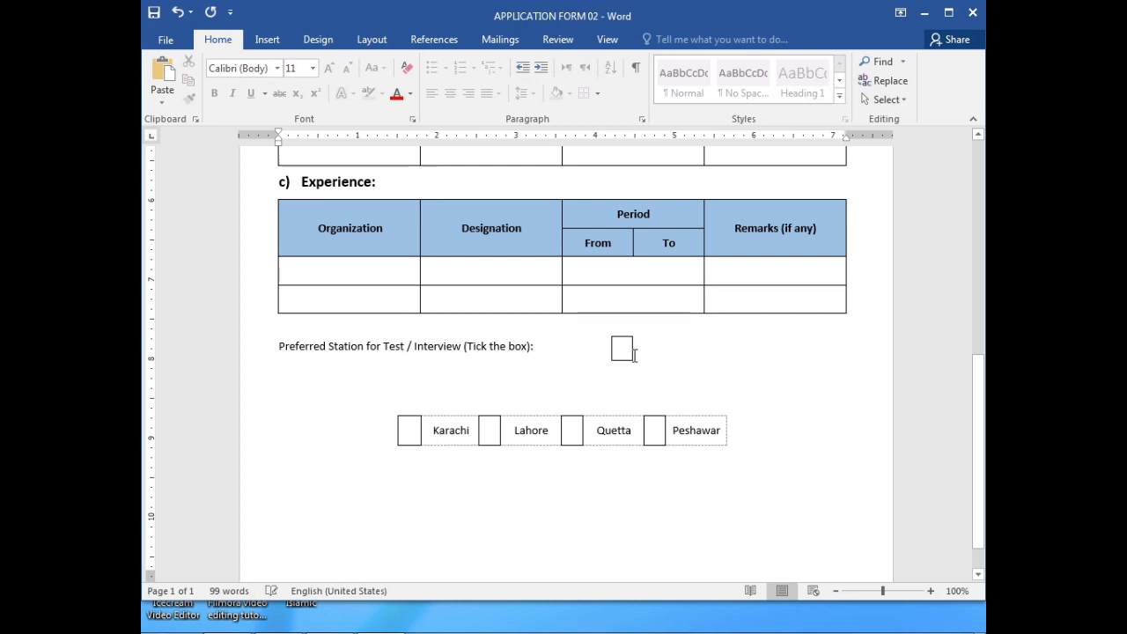
left_click(629, 354)
key("Delete")
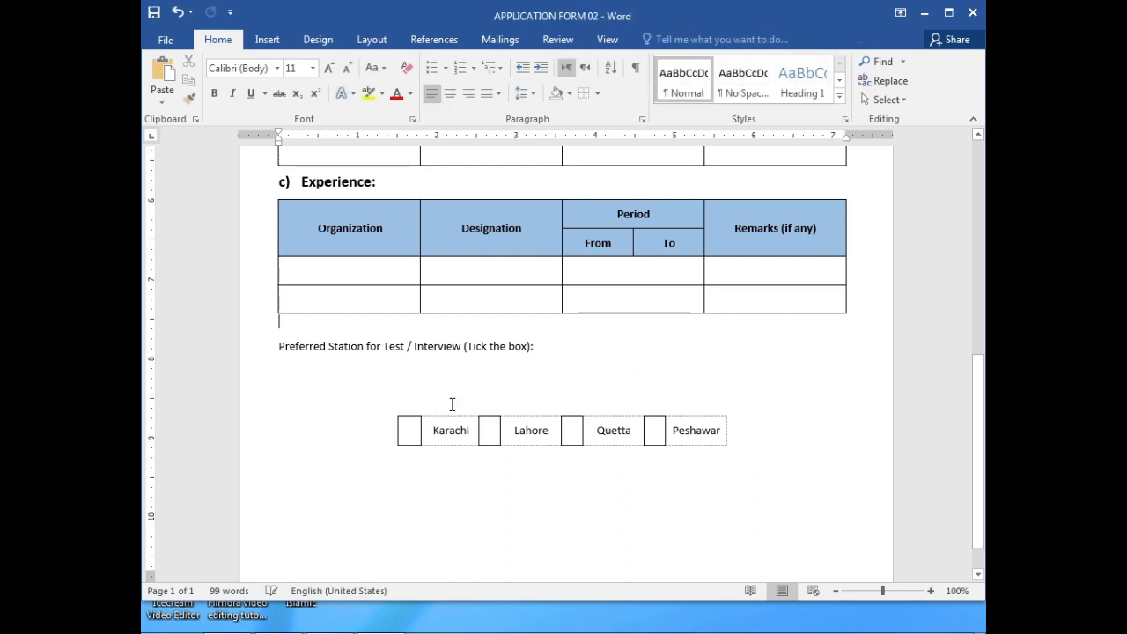
- Move the city tick-box table up beside the preferred station text, ending near the right page margin
left_click(410, 433)
left_click_drag(392, 411, 520, 331)
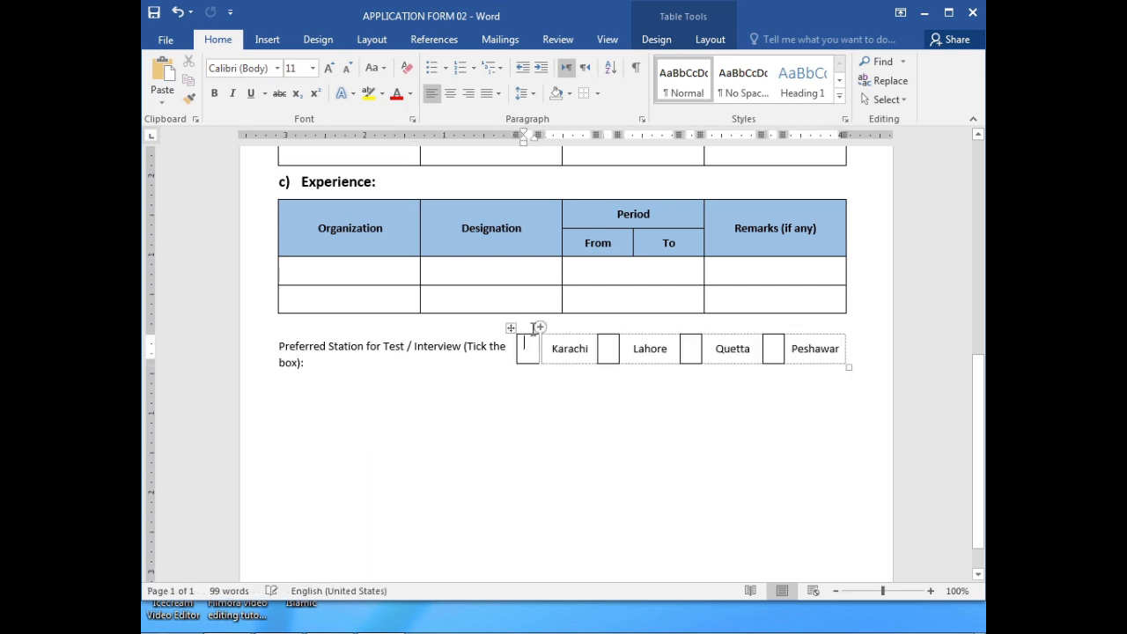
left_click(554, 453)
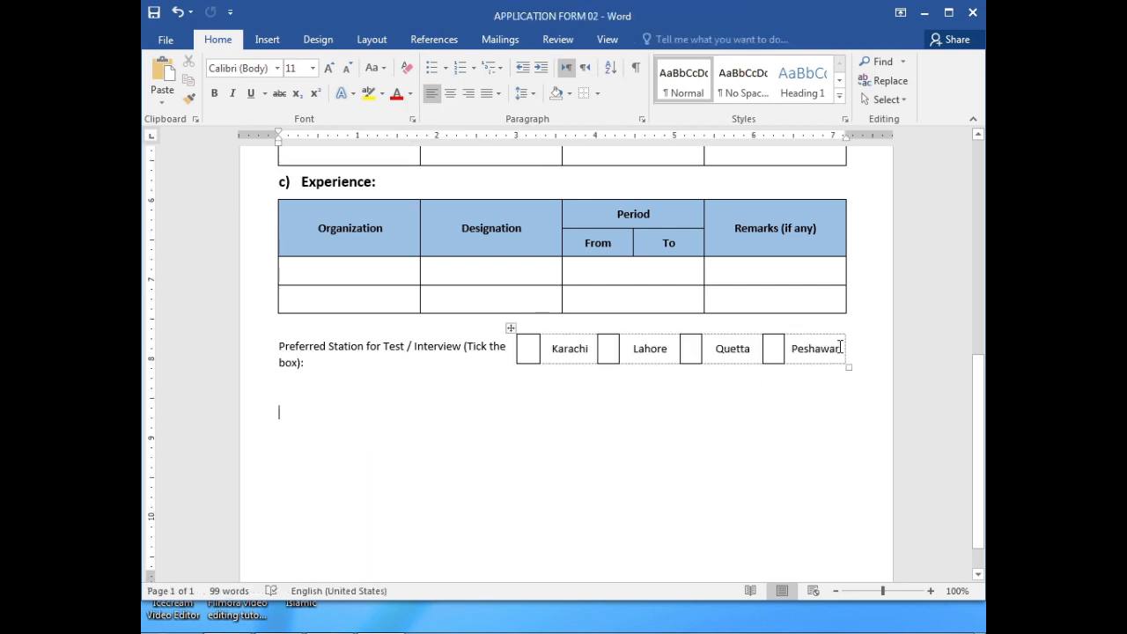
- Set the font size of the Karachi, Lahore, Quetta and Peshawar cells to 10
left_click_drag(841, 351, 556, 362)
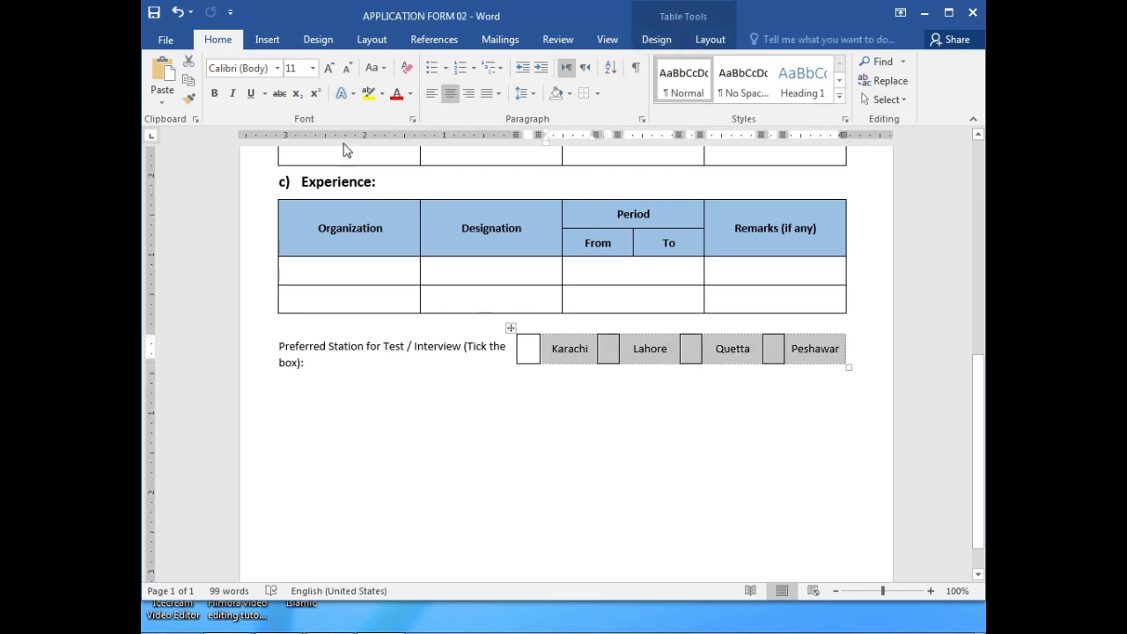
left_click(311, 70)
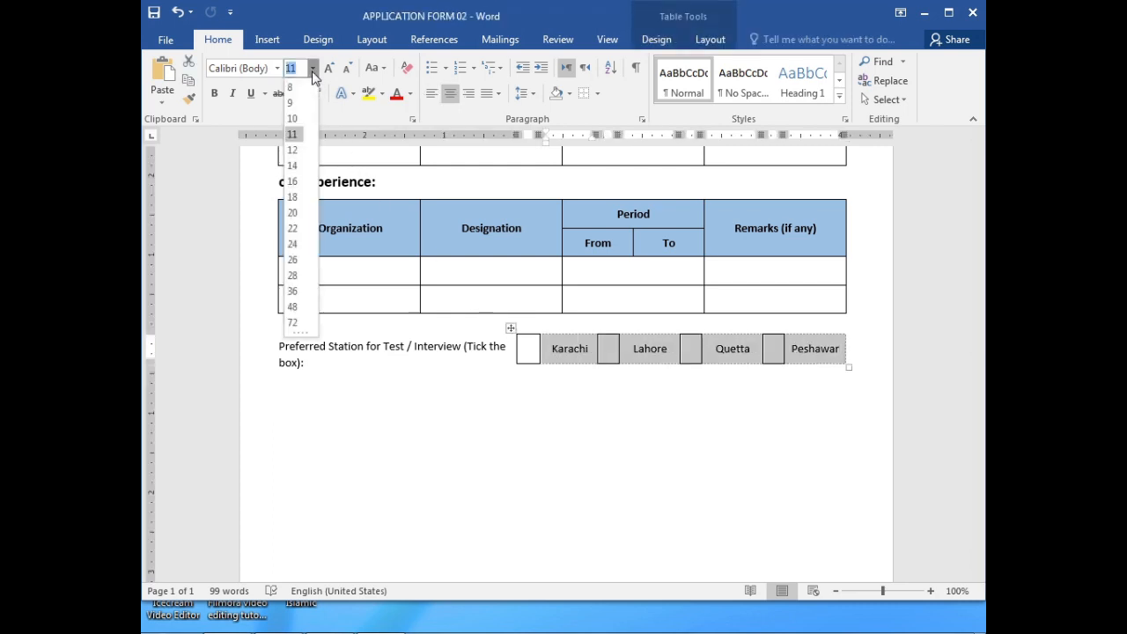
left_click(293, 118)
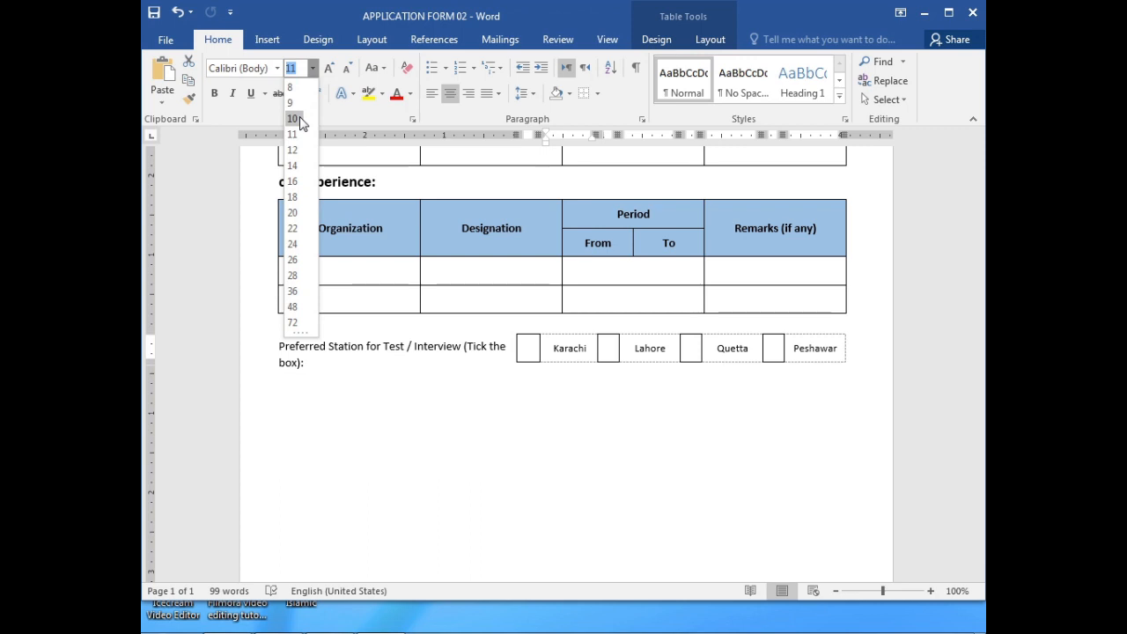
left_click(532, 398)
- Narrow the Karachi, Lahore and Quetta columns so the preferred station label fits on one line beside the table
left_click(591, 348)
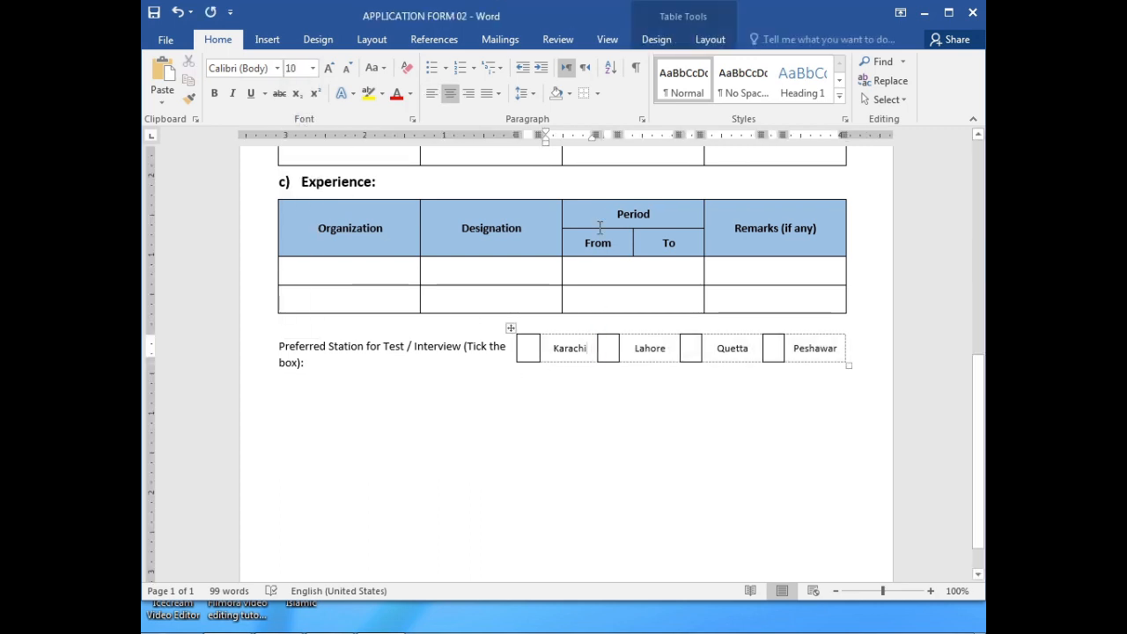
left_click(584, 405)
left_click(588, 351)
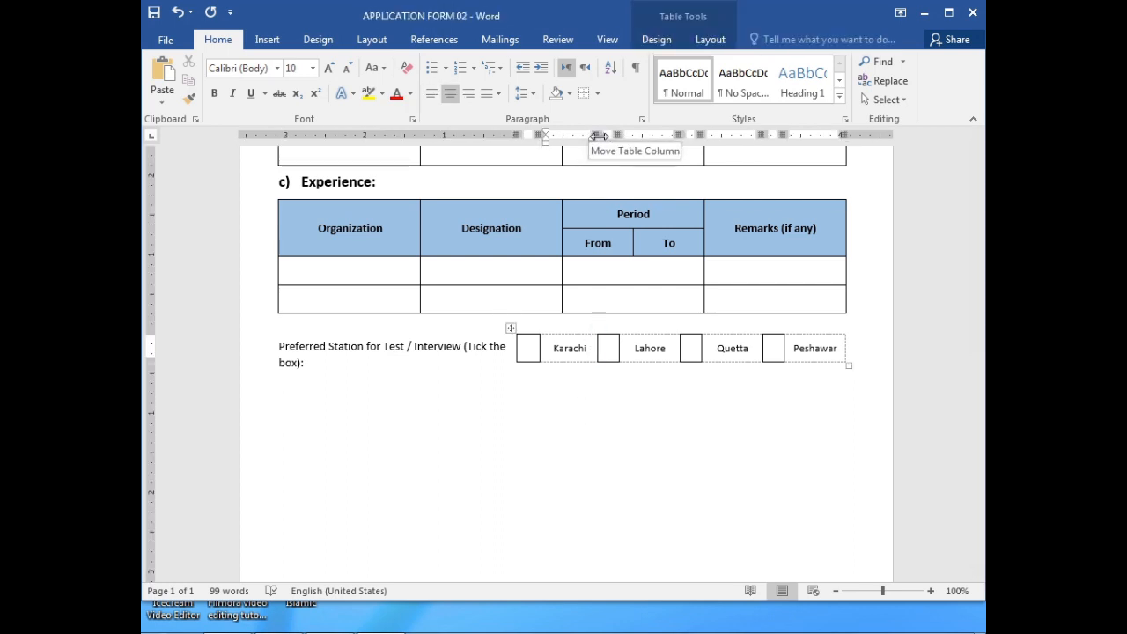
left_click_drag(595, 135, 588, 138)
left_click(652, 340)
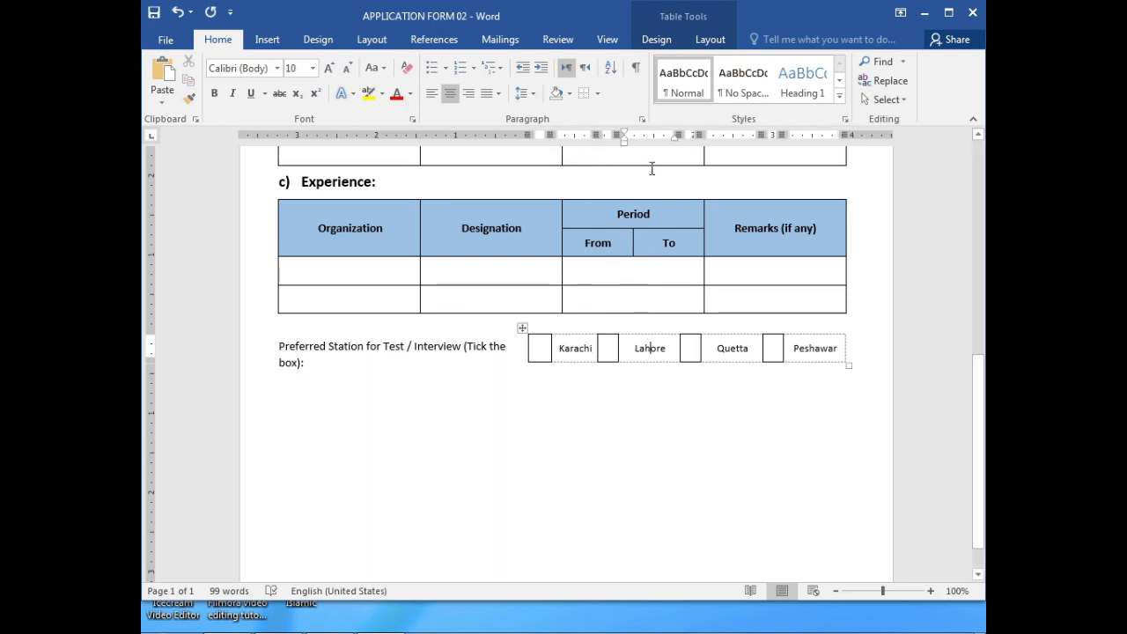
left_click_drag(669, 135, 673, 135)
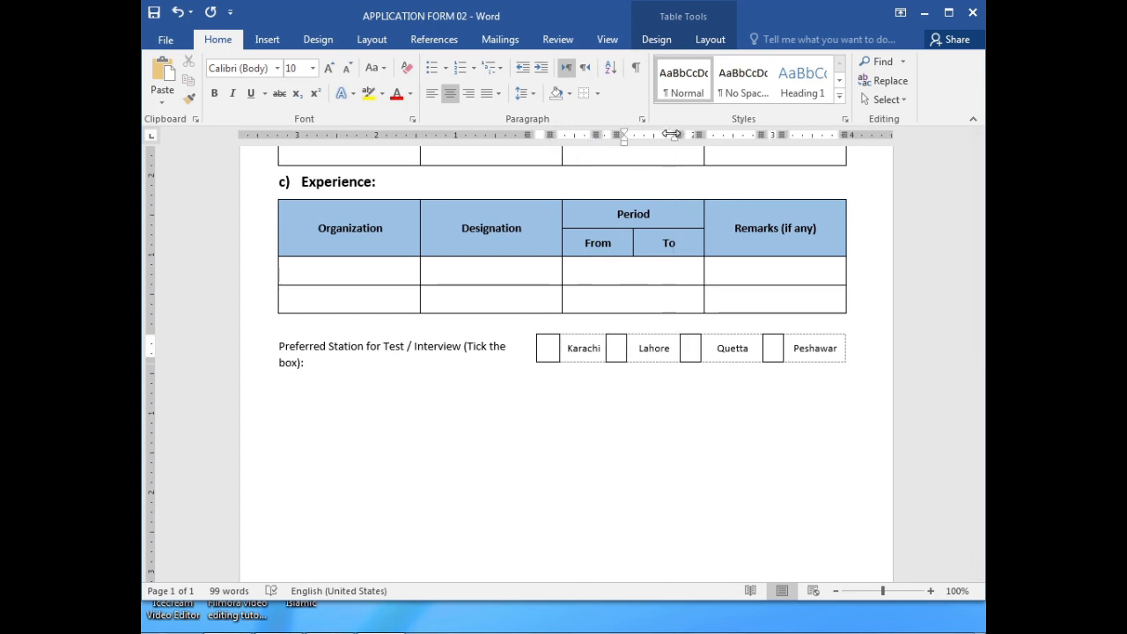
left_click(748, 349)
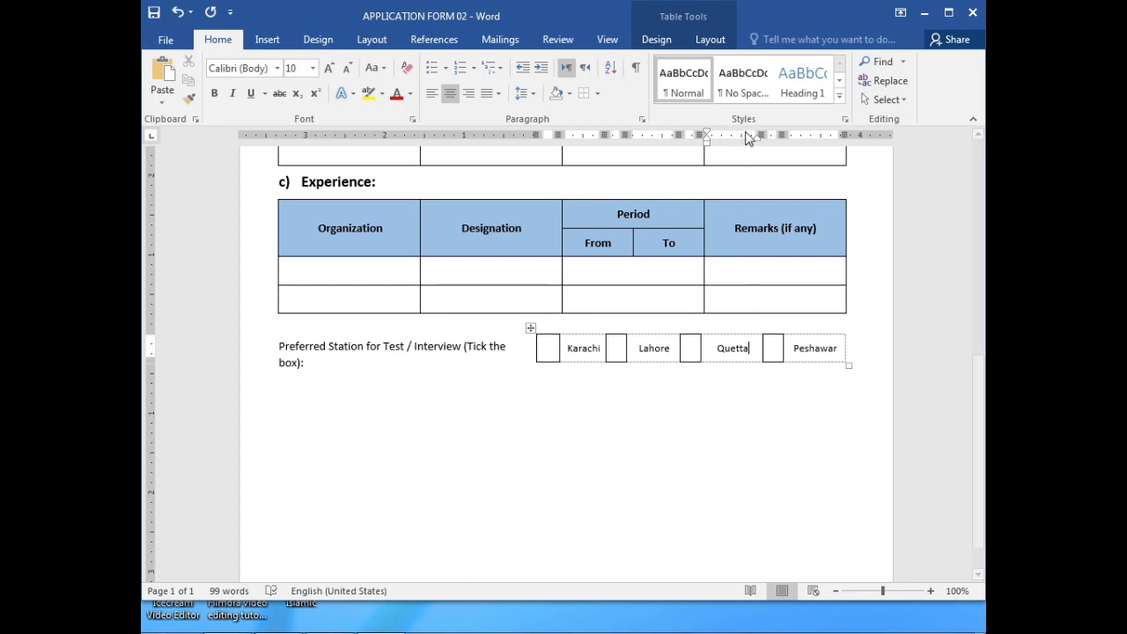
left_click_drag(763, 134, 751, 134)
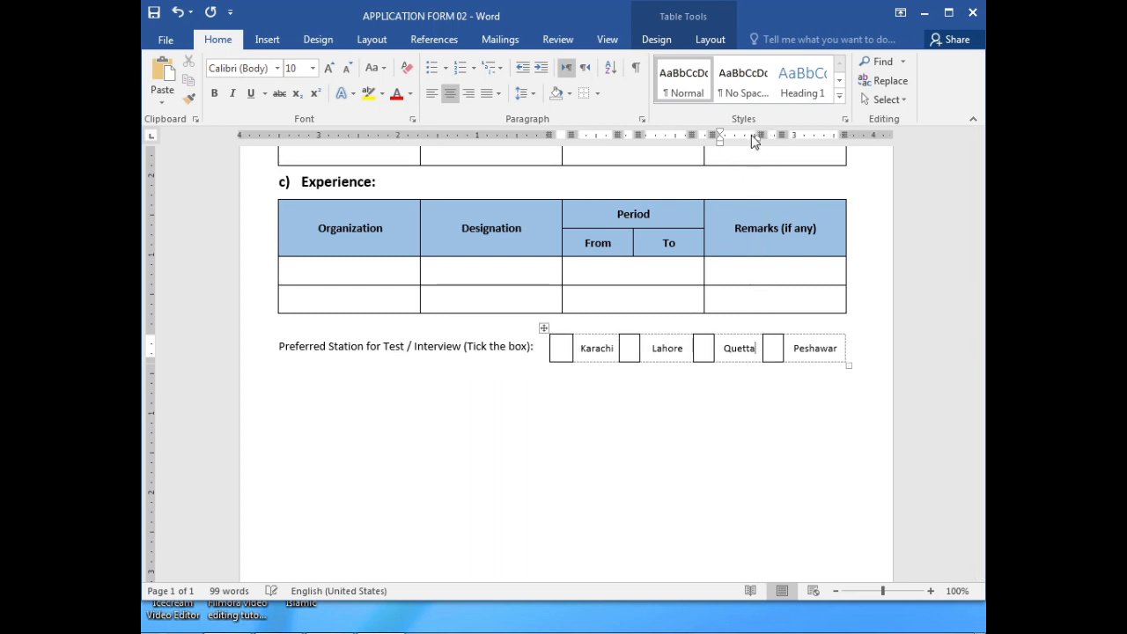
left_click(826, 350)
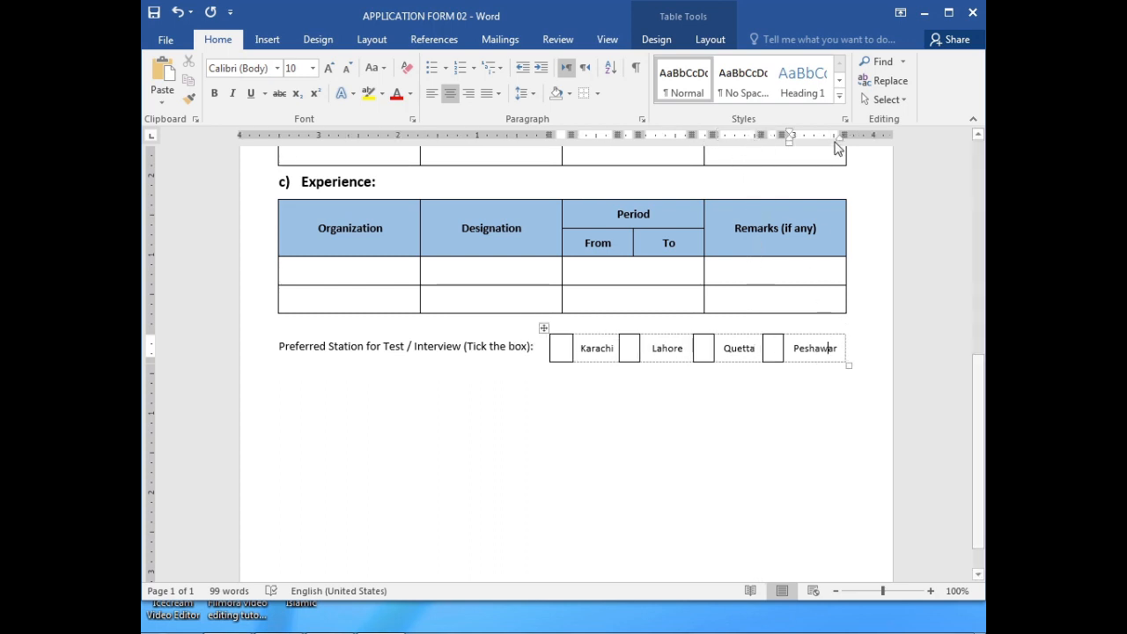
left_click(610, 461)
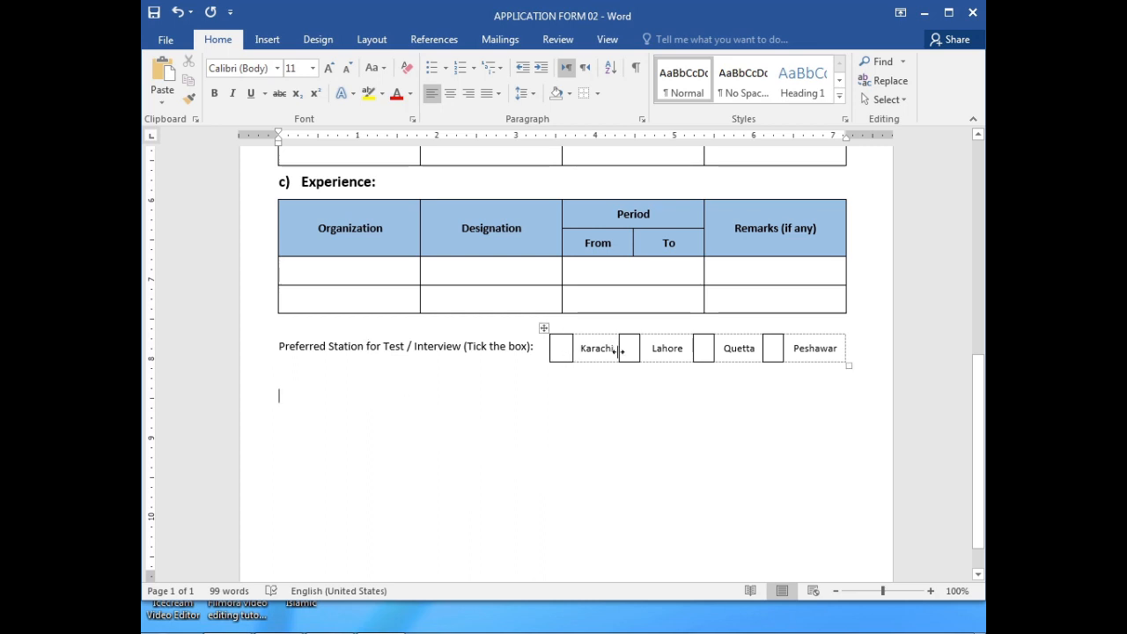
left_click(270, 42)
left_click(318, 83)
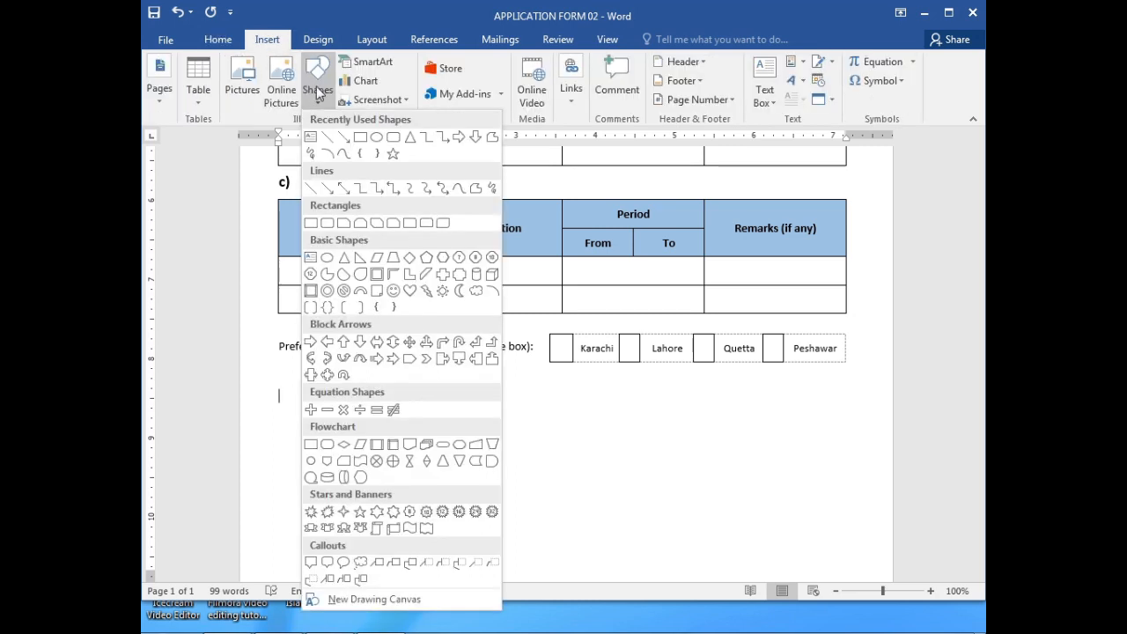
left_click(650, 447)
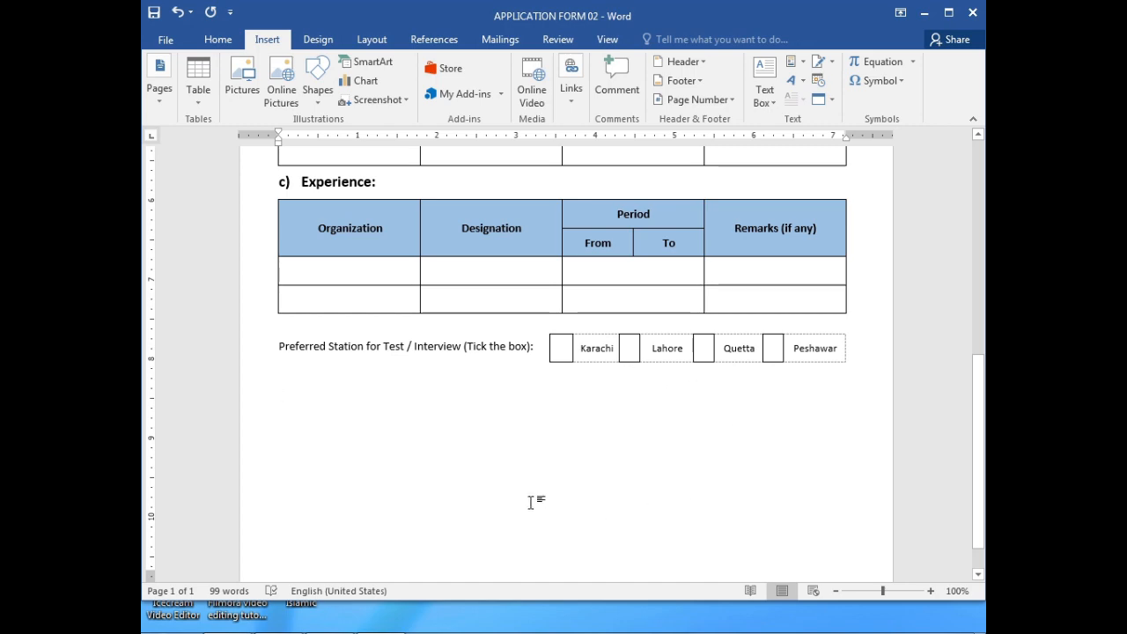
- Review the whole application form, from the personal detail lines down to the preferred station row
scroll(531, 502, "up", 5)
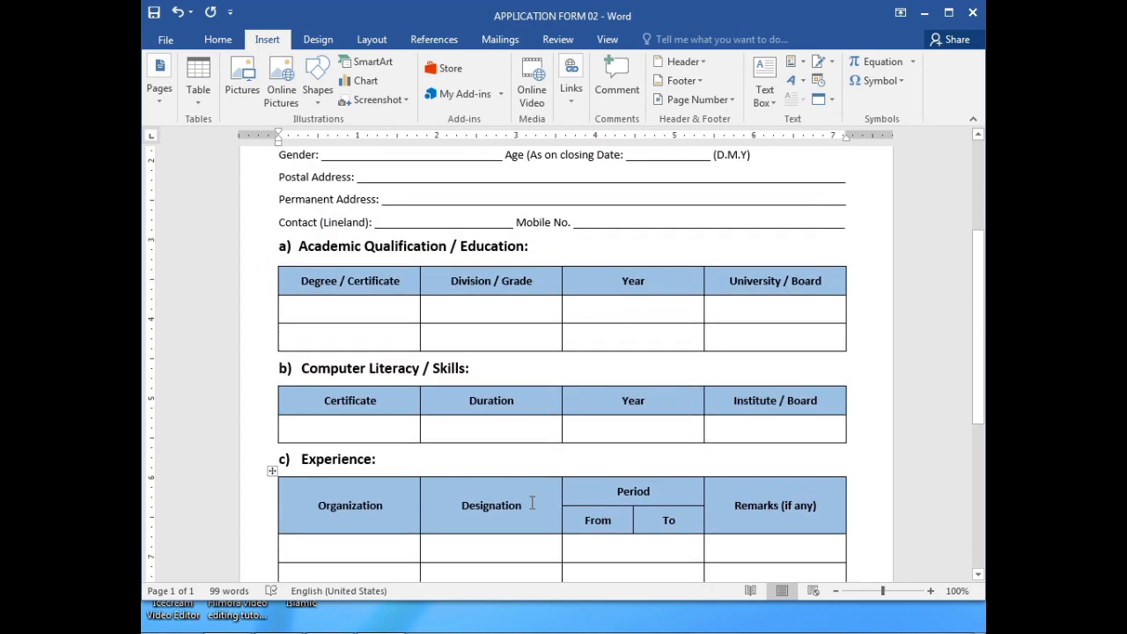
scroll(532, 504, "down", 3)
scroll(532, 504, "up", 7)
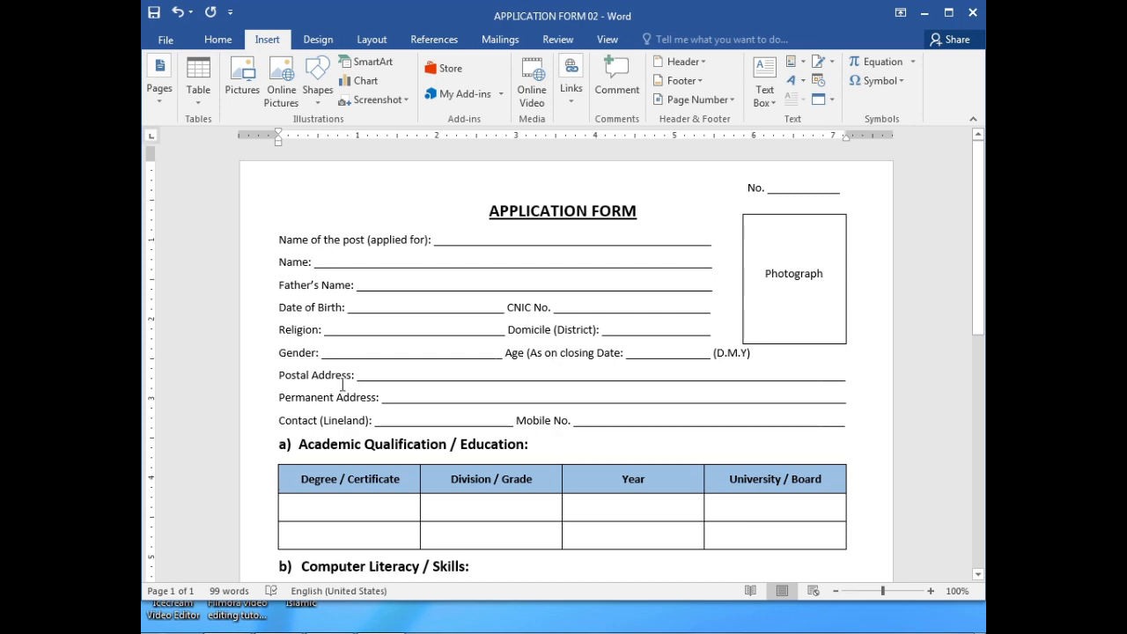
scroll(367, 483, "down", 5)
scroll(366, 482, "down", 5)
scroll(368, 483, "up", 4)
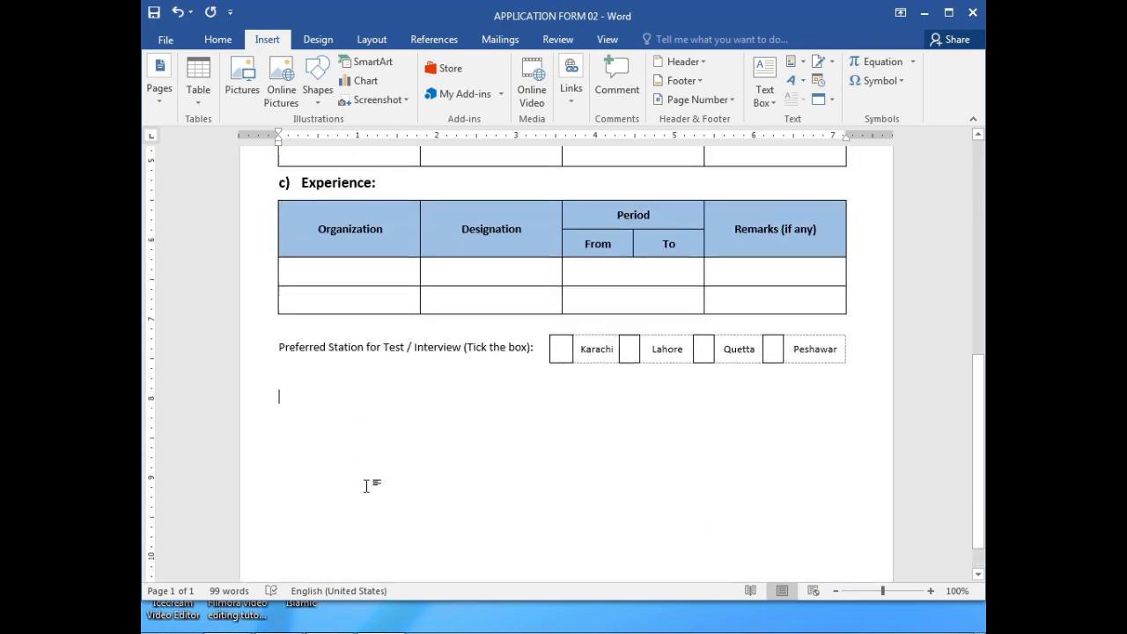
scroll(368, 486, "up", 4)
scroll(367, 486, "down", 6)
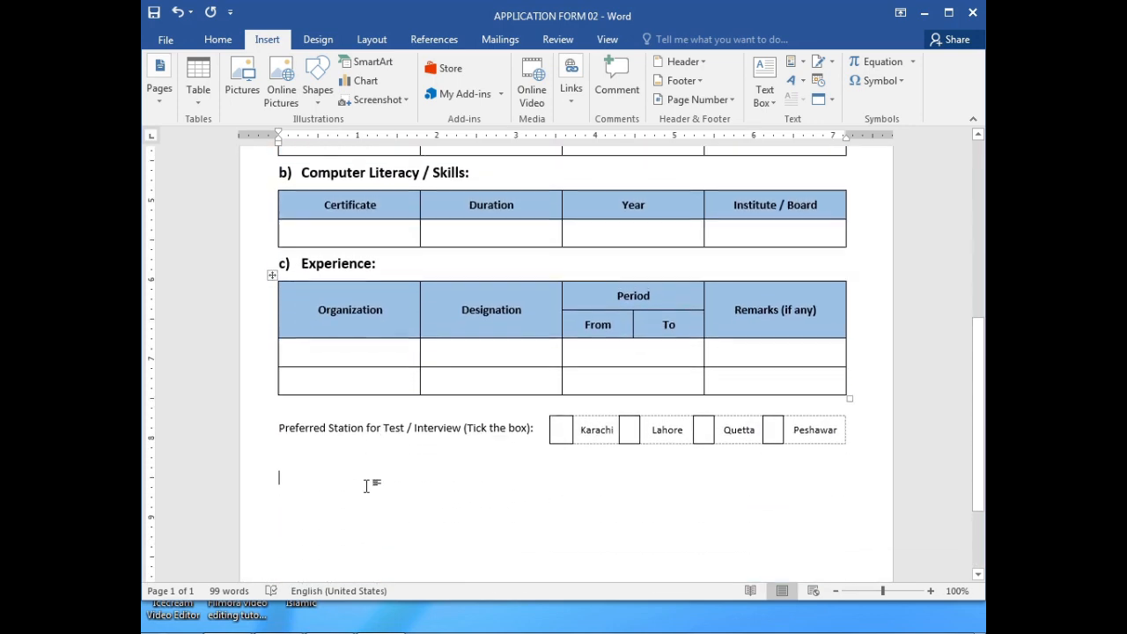
scroll(367, 485, "up", 8)
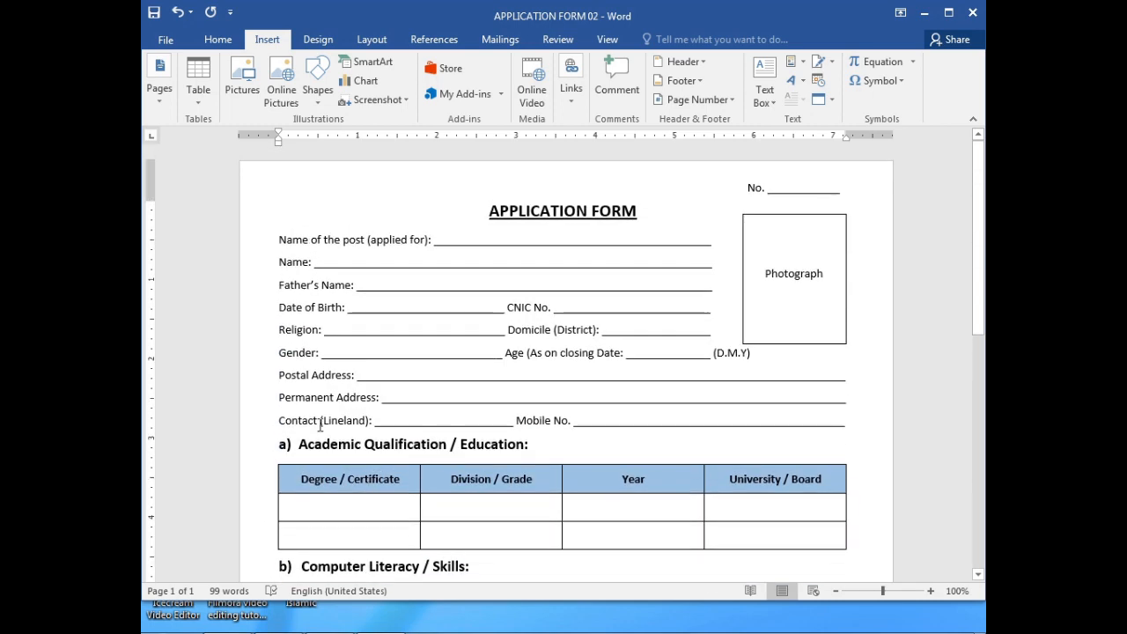
- Insert two blank lines above the "Name of the post (applied for)" line and place the cursor there
left_click(276, 239)
key("Return")
key("Return")
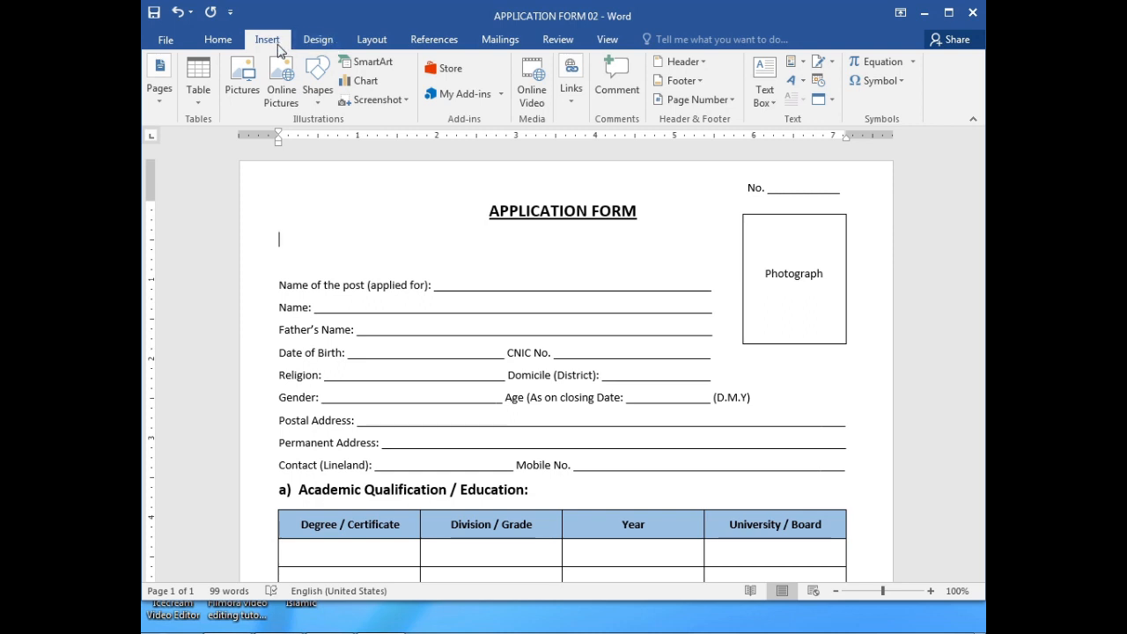
left_click(200, 101)
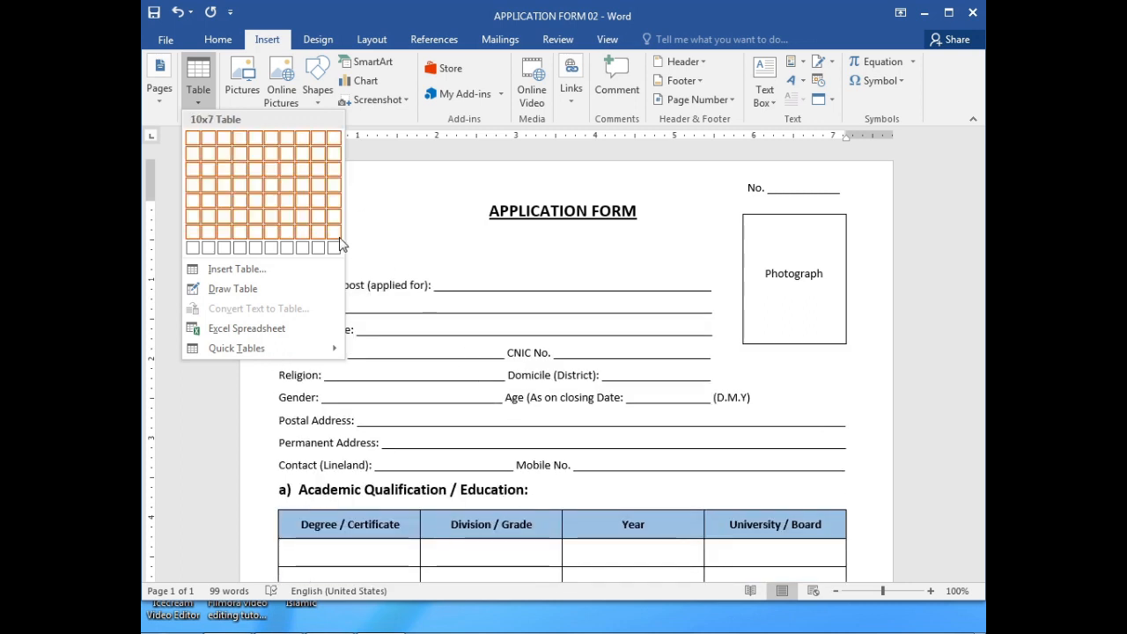
left_click(370, 244)
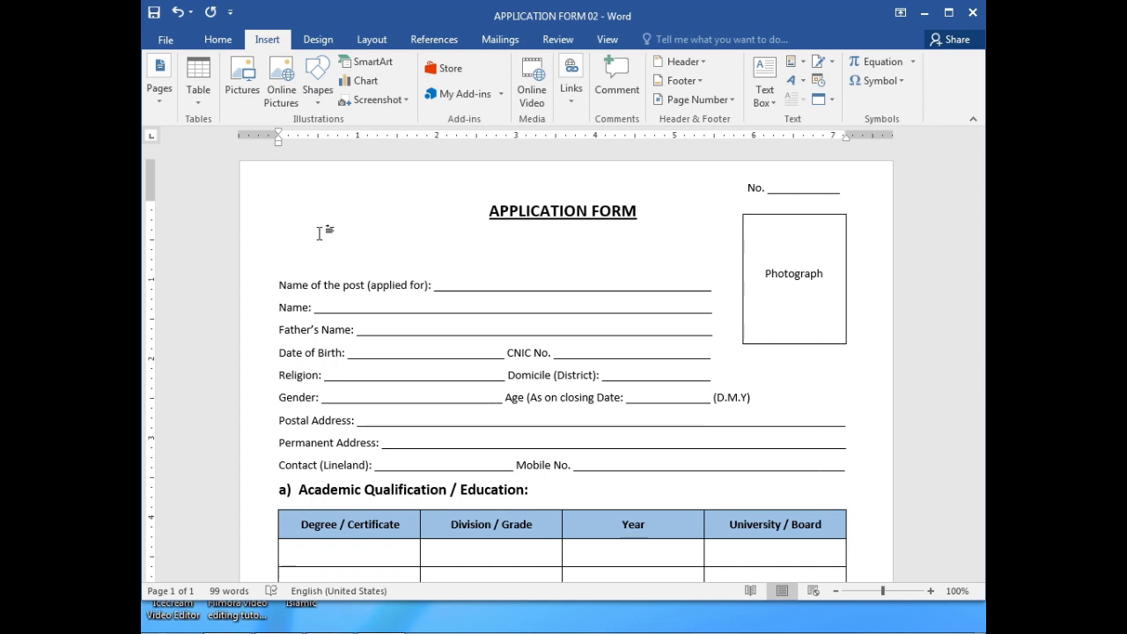
- Create a one-row, four-column table below the title from plus signs and hyphens, with a wide first cell and three narrow ones
type("+")
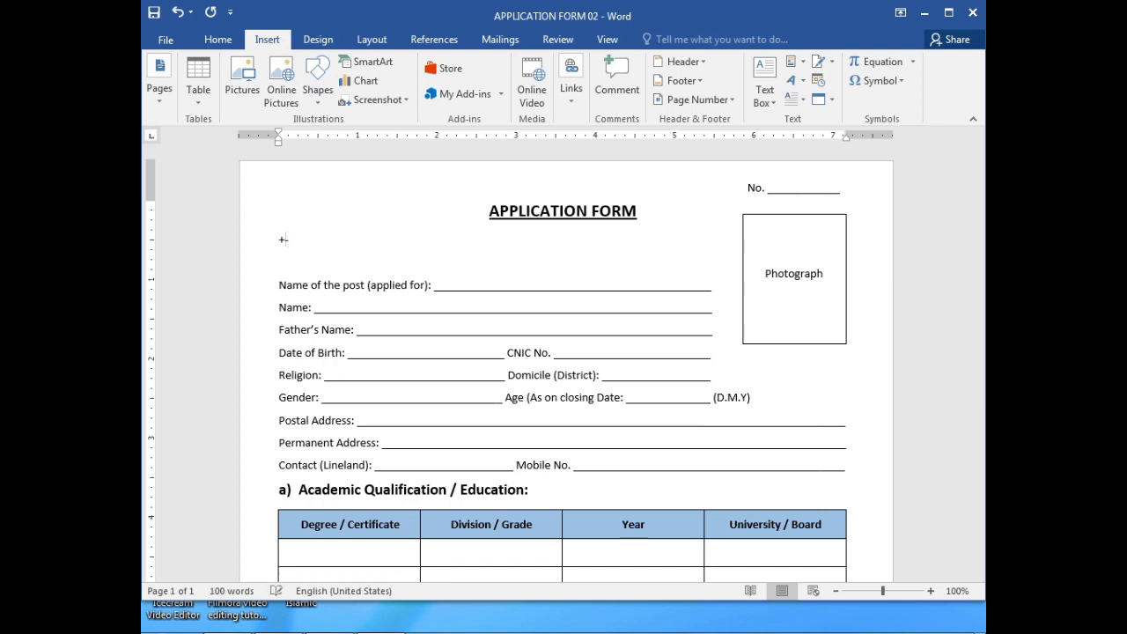
type("------------")
key("BackSpace")
key("BackSpace")
key("BackSpace")
key("BackSpace")
type("_")
key("BackSpace")
type("-")
type("--+_")
key("BackSpace")
key("Return")
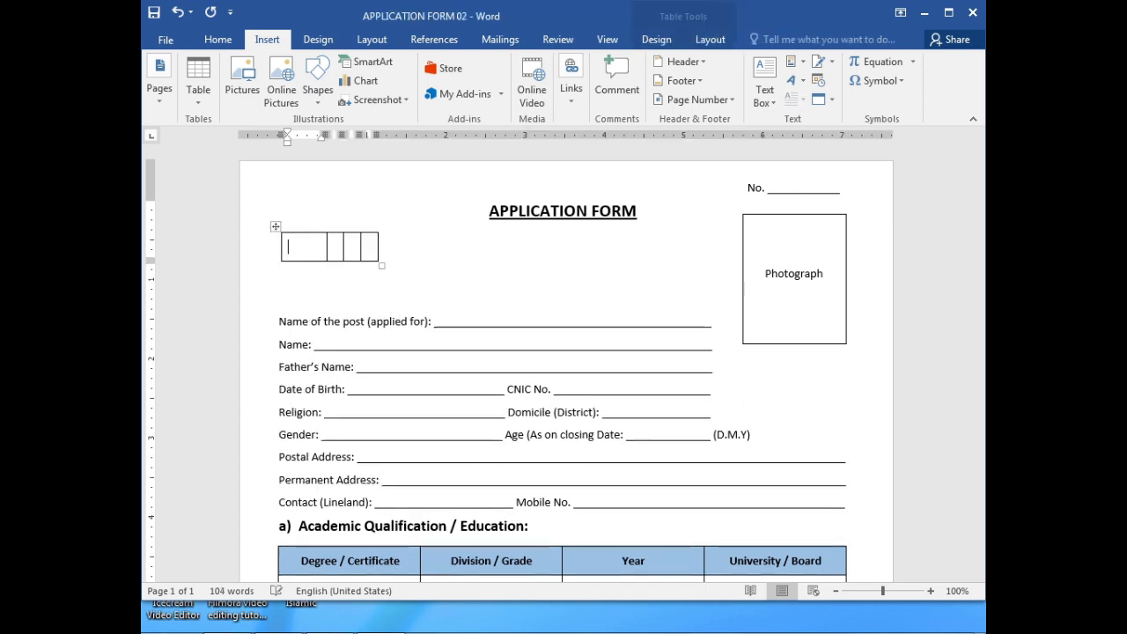
- Insert one narrow column to the right of the last cell in the new table
left_click(373, 244)
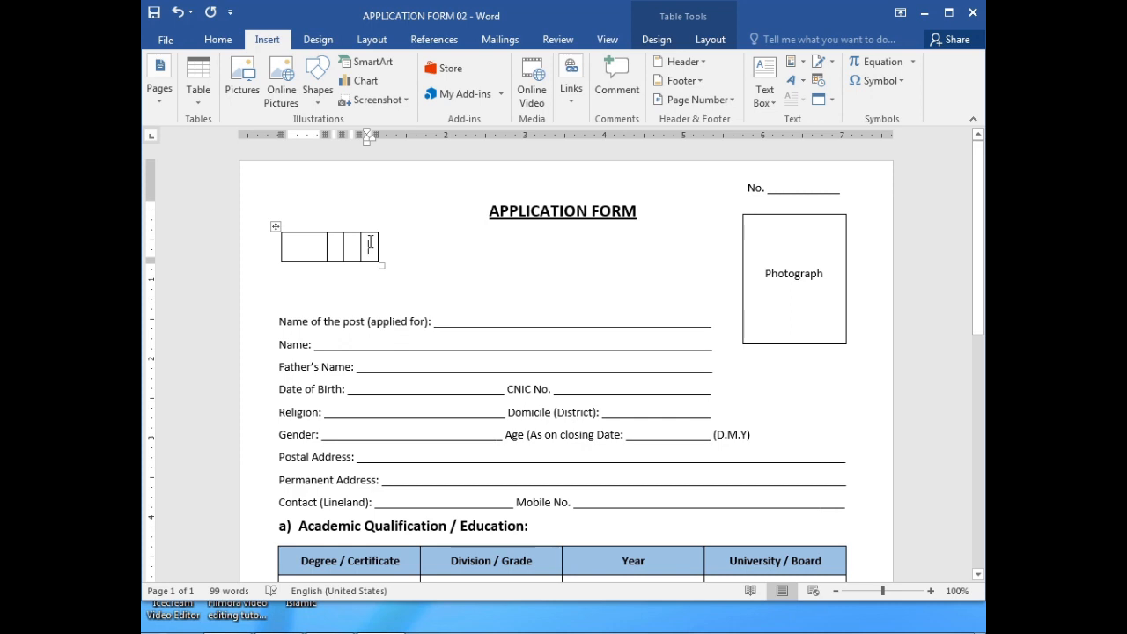
right_click(370, 244)
mouse_move(460, 397)
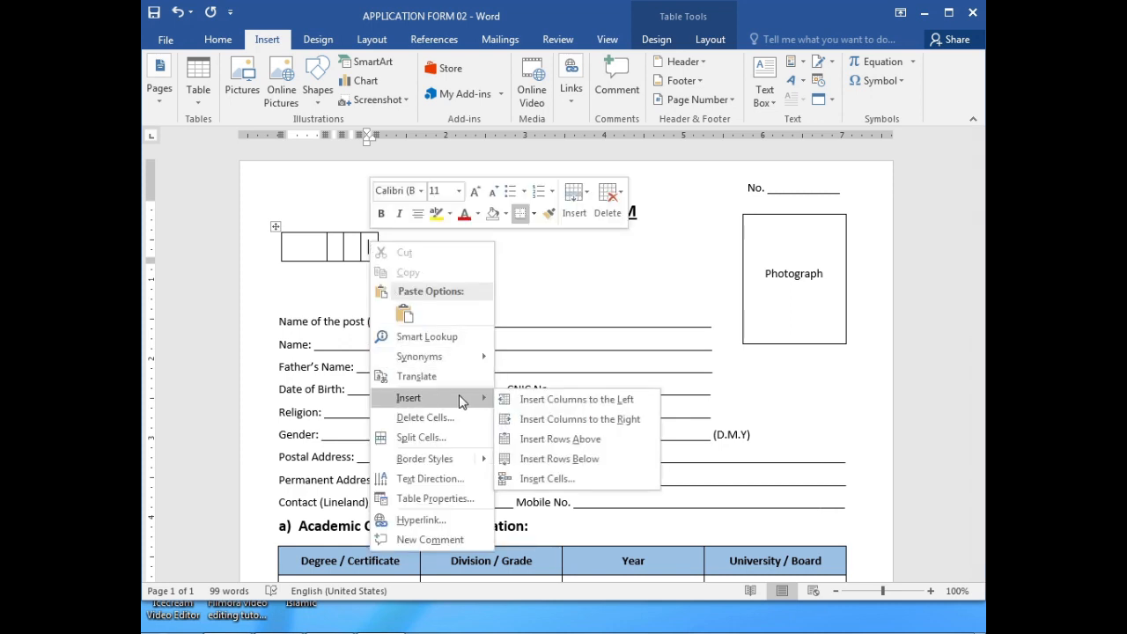
left_click(589, 420)
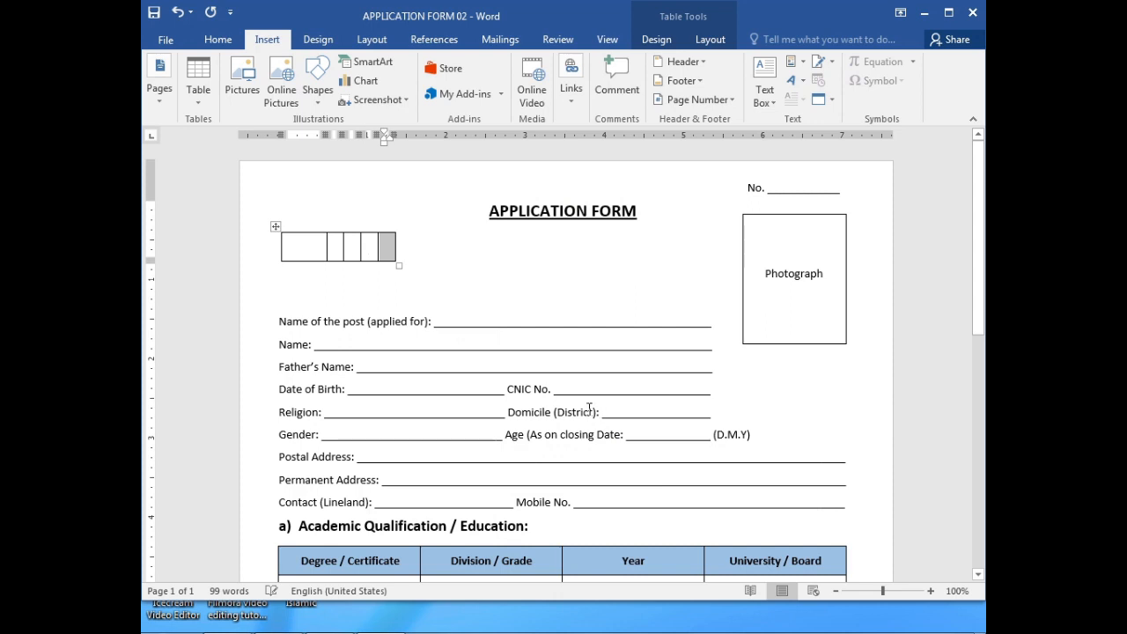
- Repeat the column insertion 19 times to extend the row of narrow boxes to just short of the photograph box
left_click(387, 248)
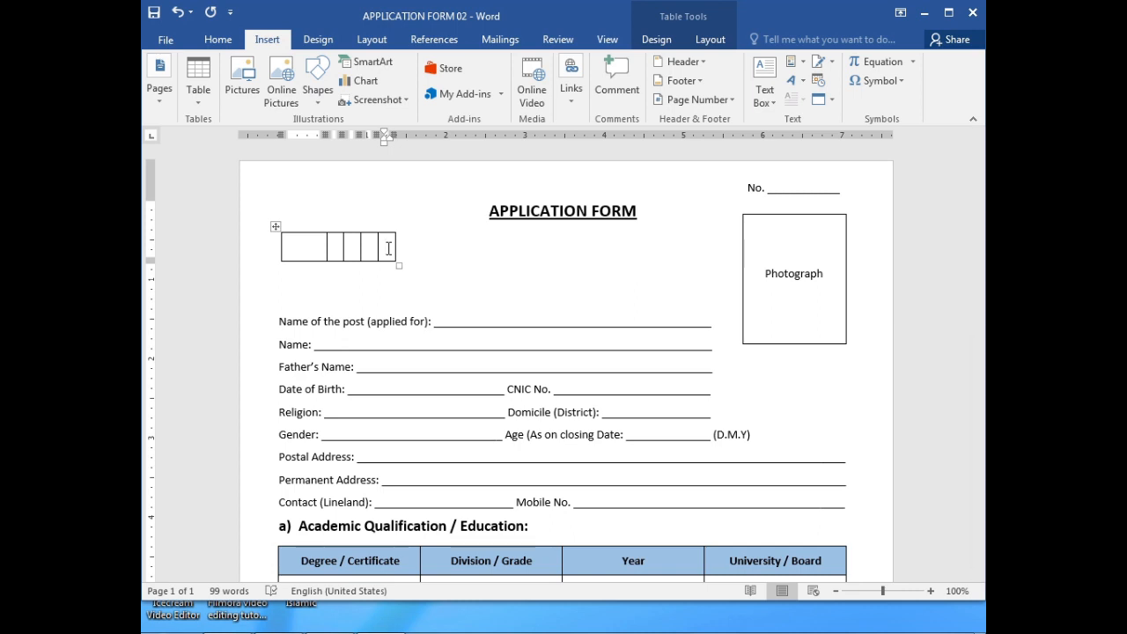
key("F4")
key("F4")
key("F4")
key("F4")
key("F4")
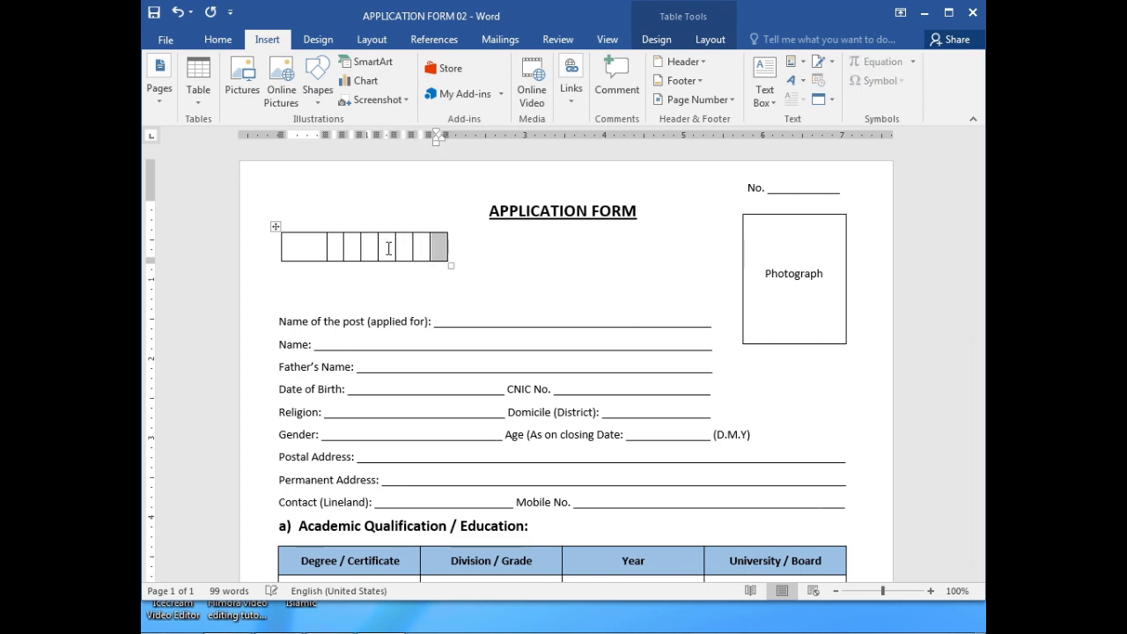
key("F4")
key("F4")
key("F4")
key("F4")
key("F4")
key("F4")
key("F4")
key("F4")
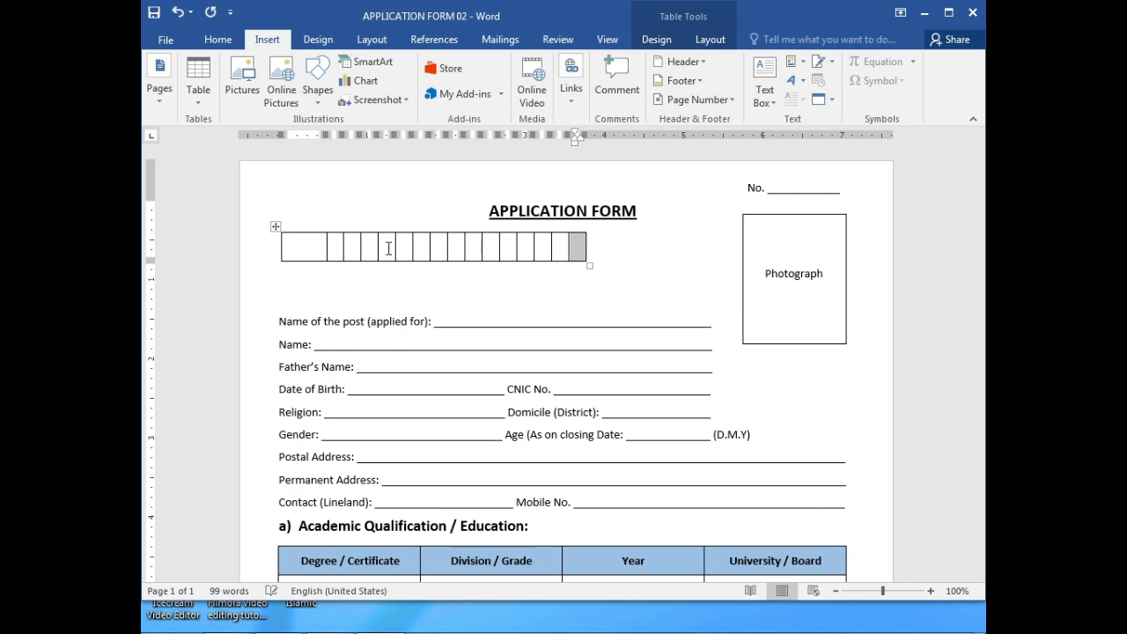
key("F4")
key("F4")
key("F4")
key("F4")
key("F4")
key("F4")
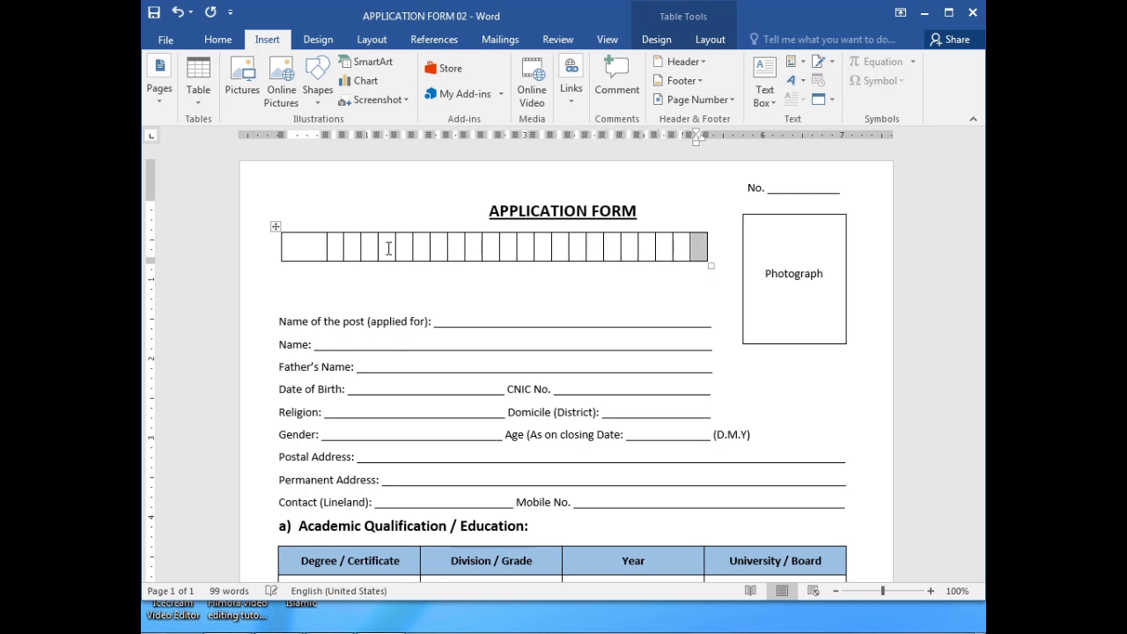
- Enter the label "Name:" in the wide first cell of the new table
left_click(302, 250)
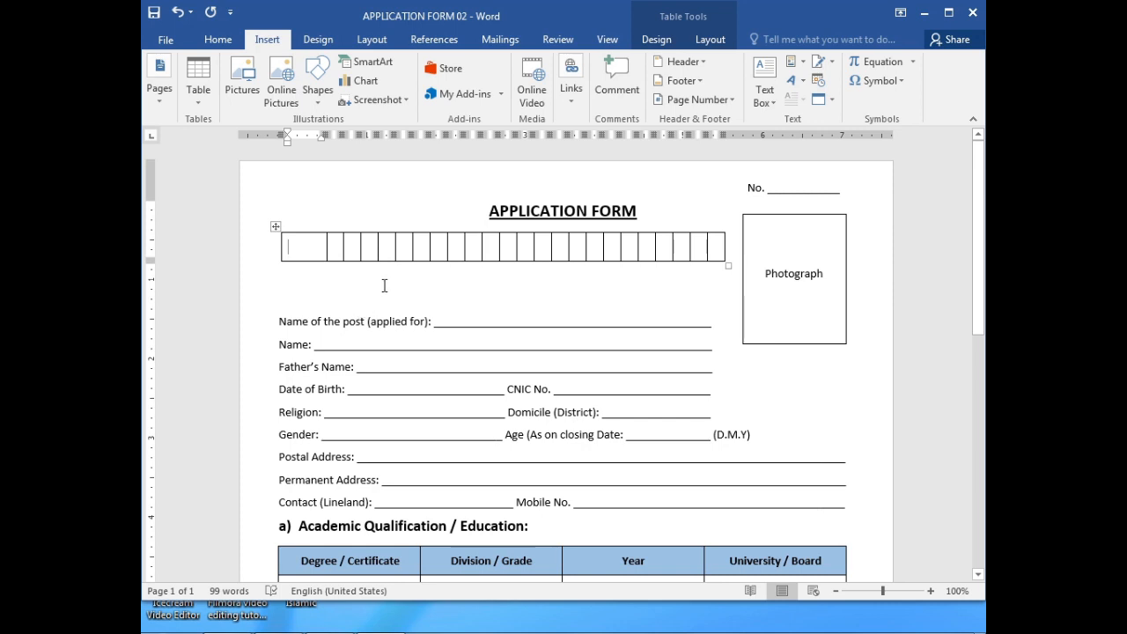
type("Name:")
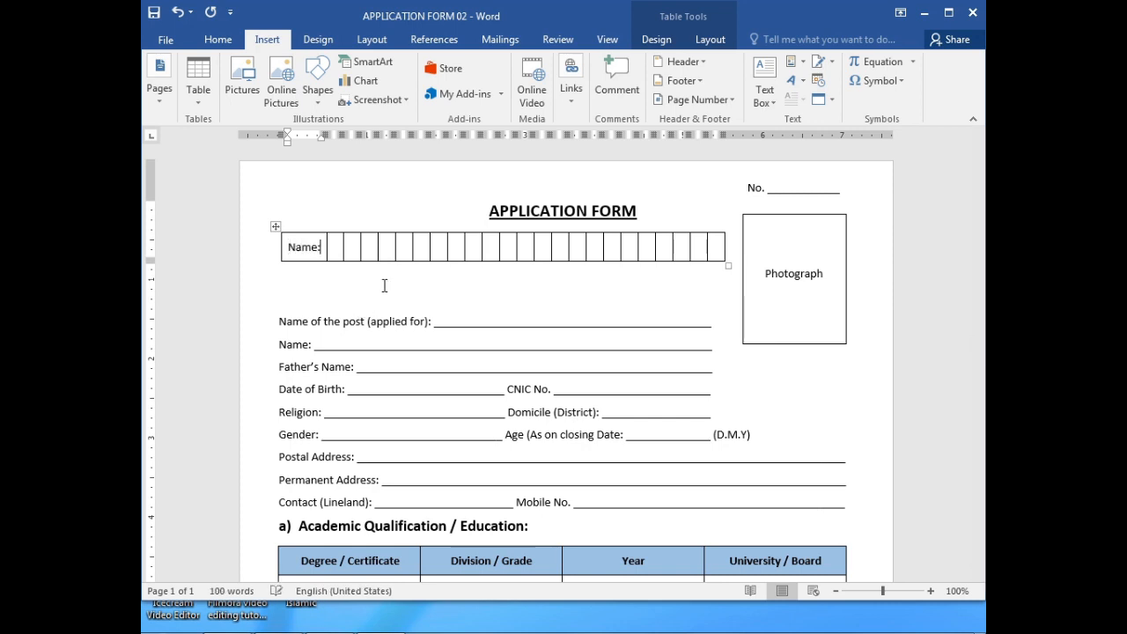
- Remove all borders from the "Name:" cell of the letter-box table
left_click(281, 251)
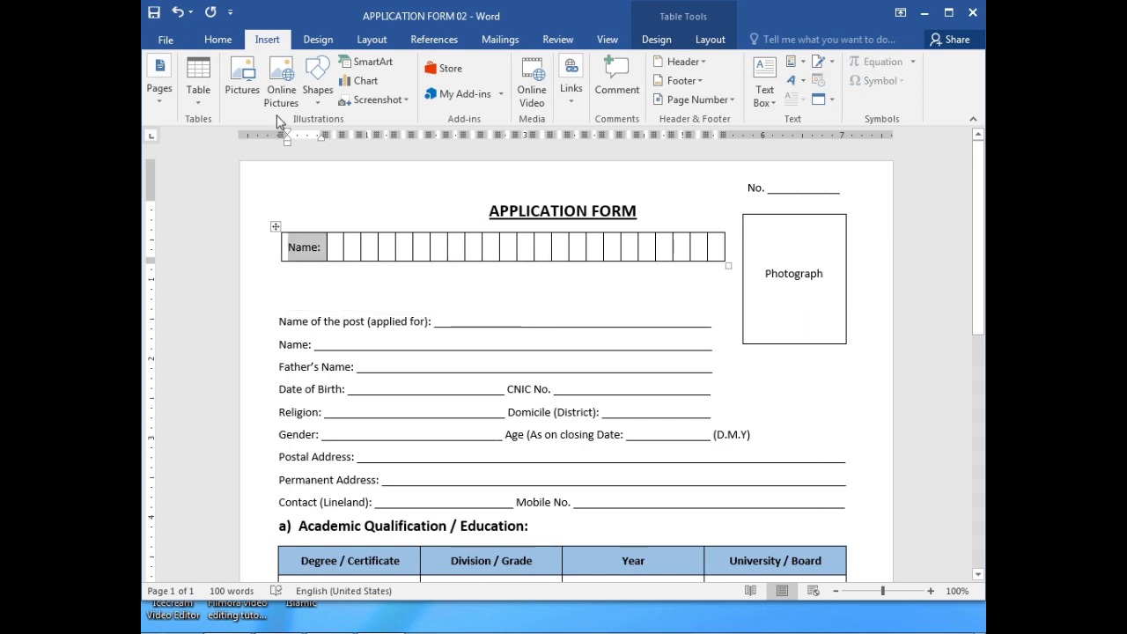
left_click(657, 41)
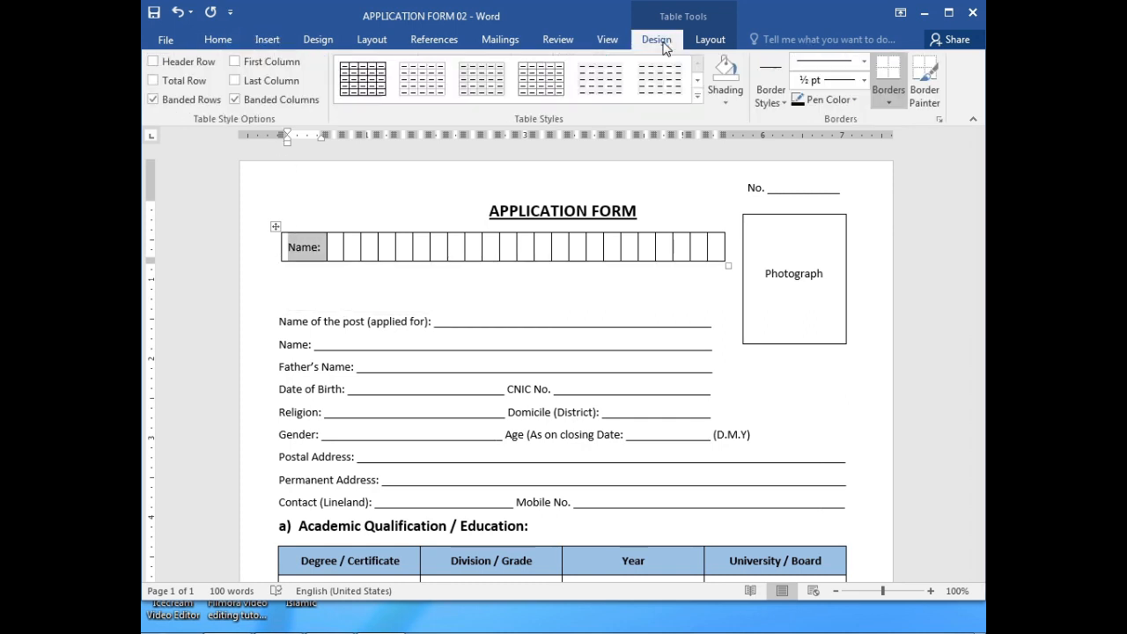
left_click(709, 40)
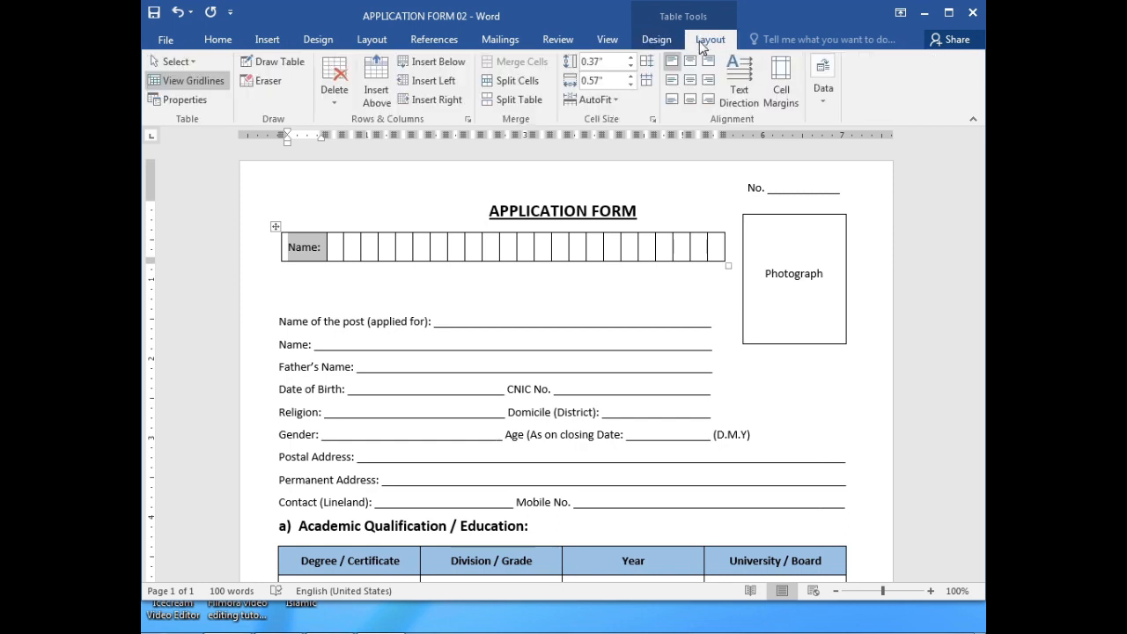
left_click(218, 40)
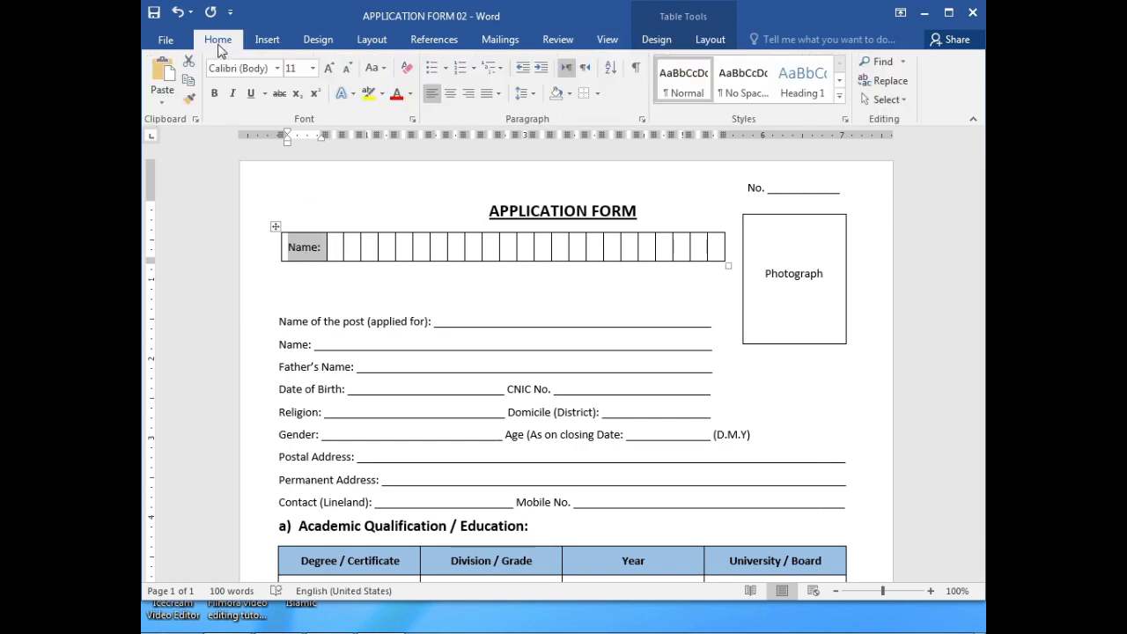
left_click(597, 94)
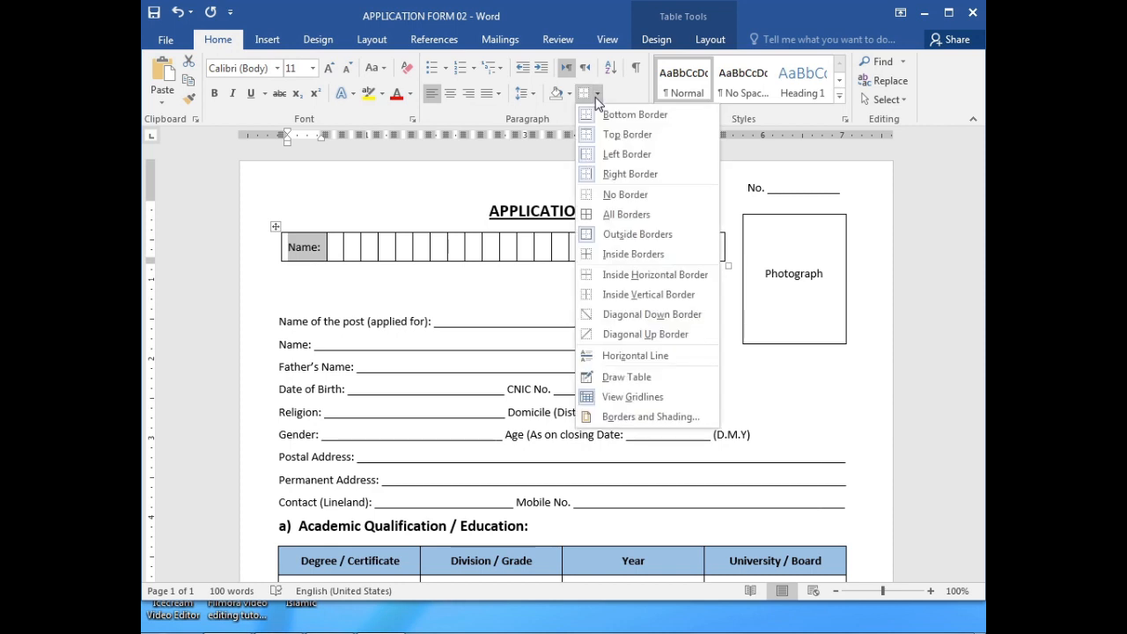
left_click(628, 196)
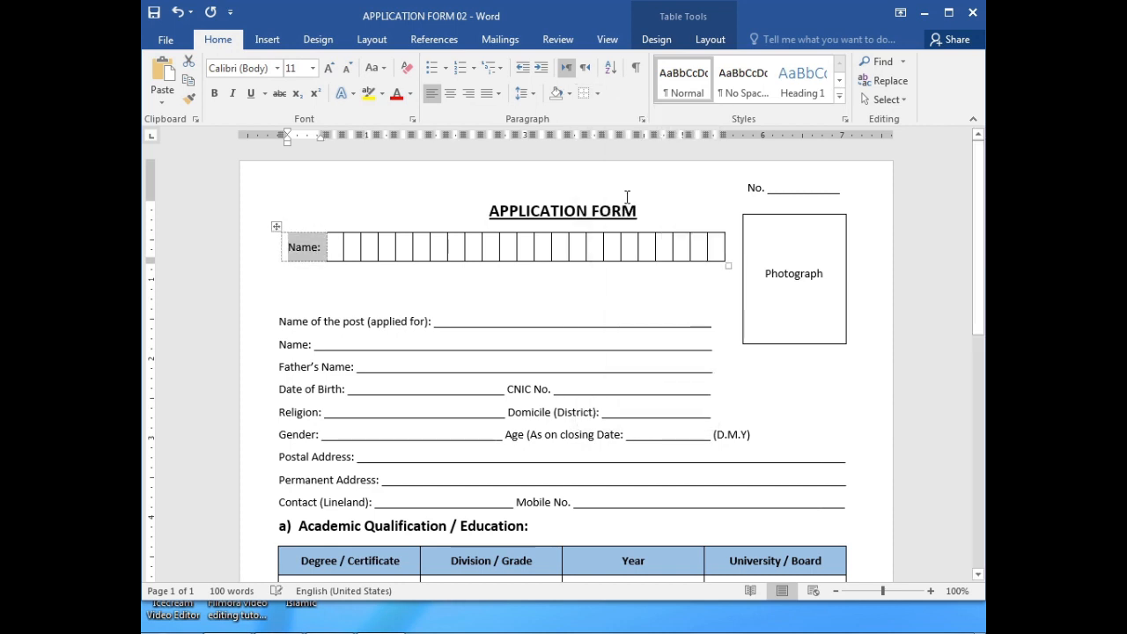
- Draw a border along the left edge of the first letter box beside the "Name:" cell with Draw Table
left_click(336, 252)
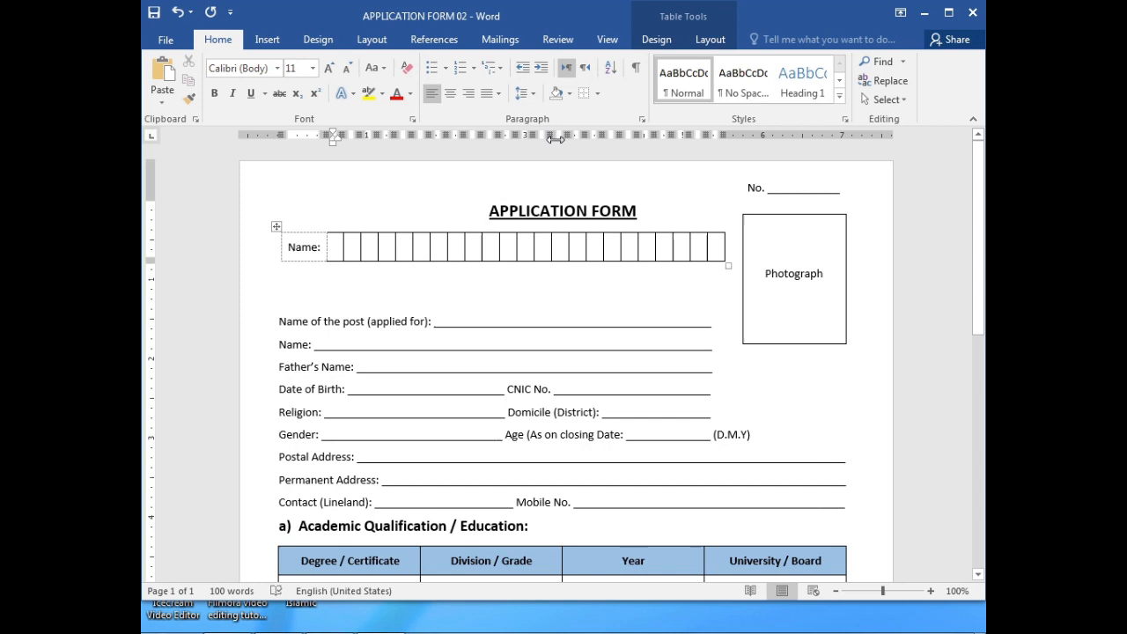
left_click(597, 93)
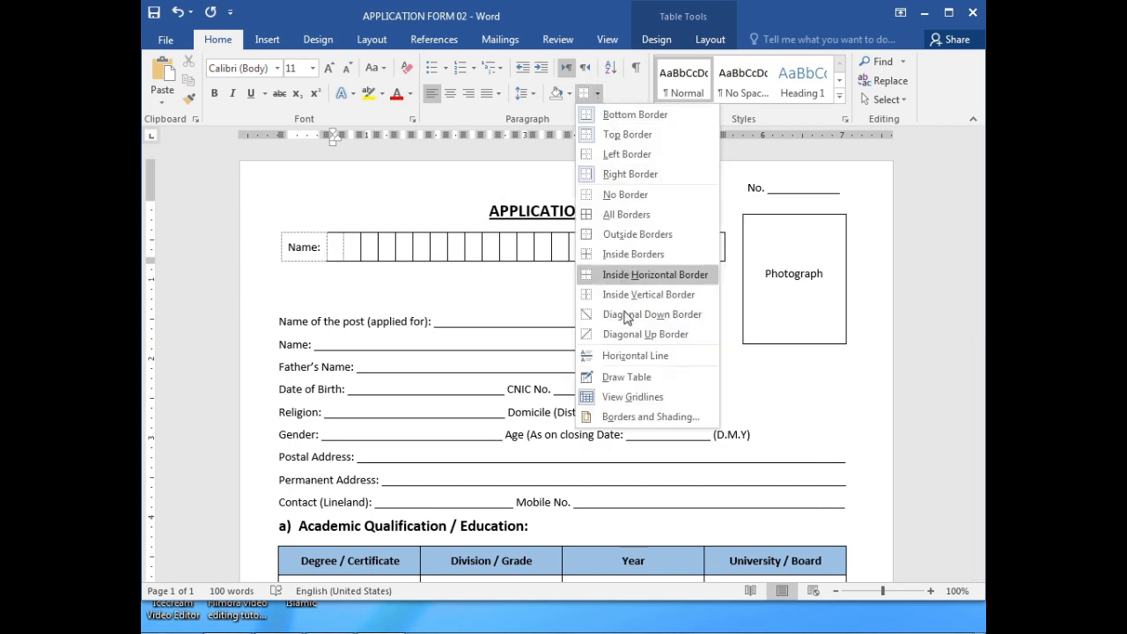
left_click(621, 377)
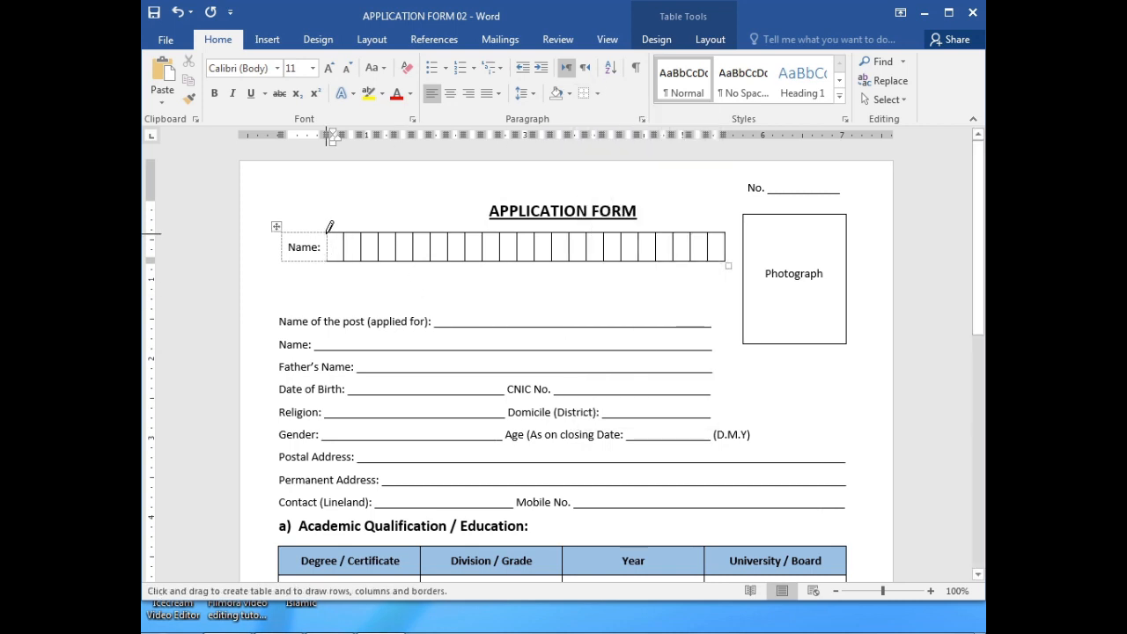
mouse_move(328, 234)
left_mouse_down()
mouse_move(327, 255)
mouse_move(351, 267)
left_mouse_up()
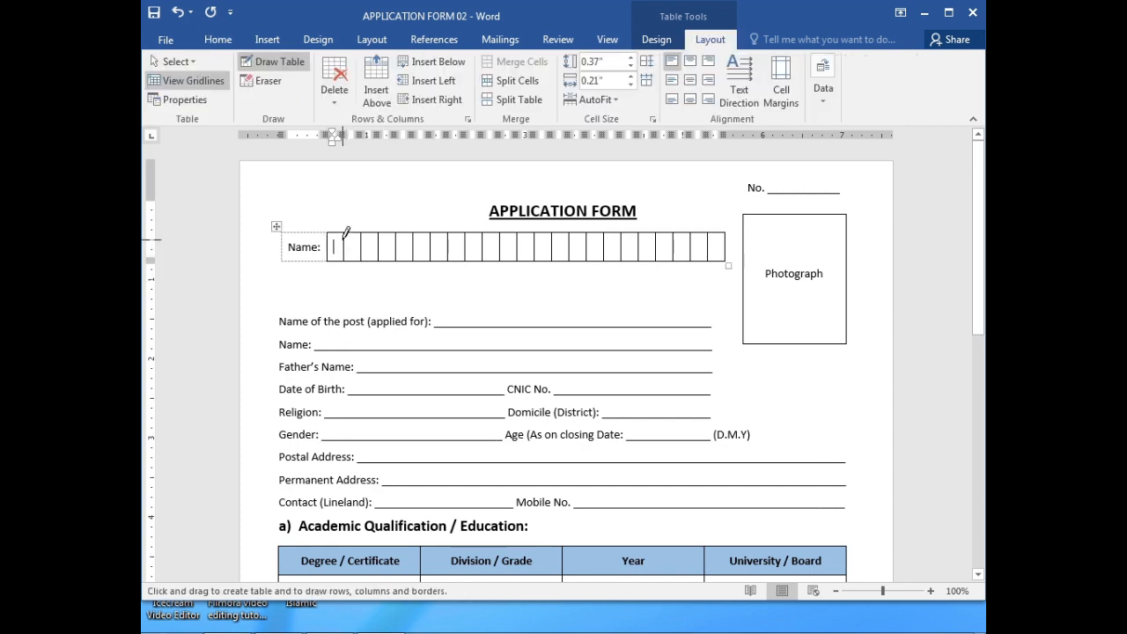
left_click(421, 293)
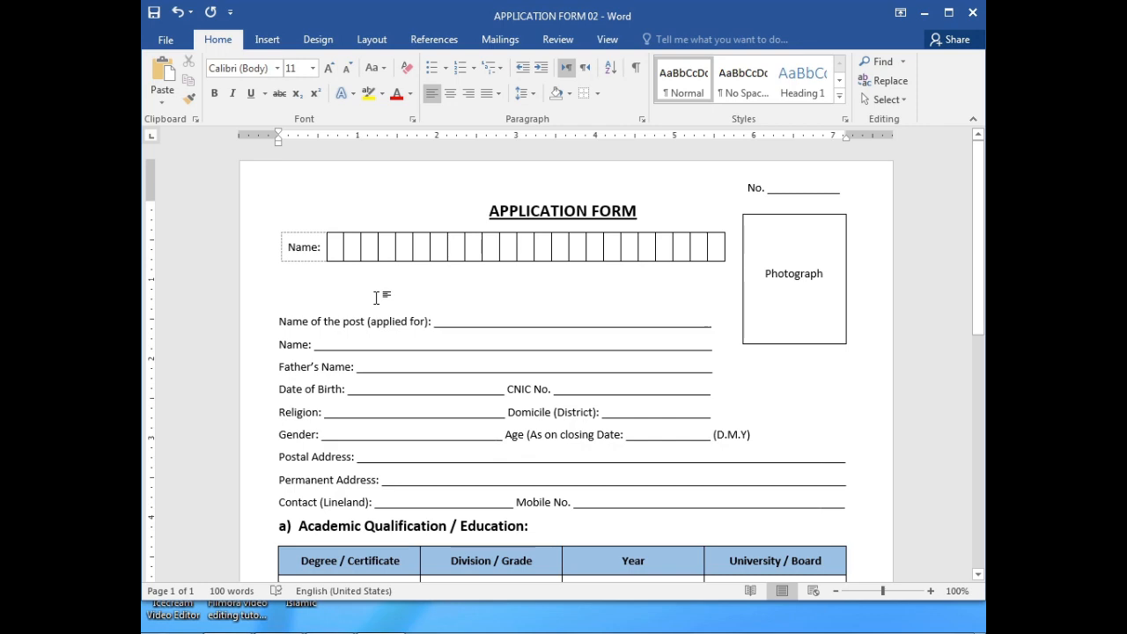
- Examine the "Name:" letter-box row in the print preview at 90% zoom, and return to the document
key("ctrl+p")
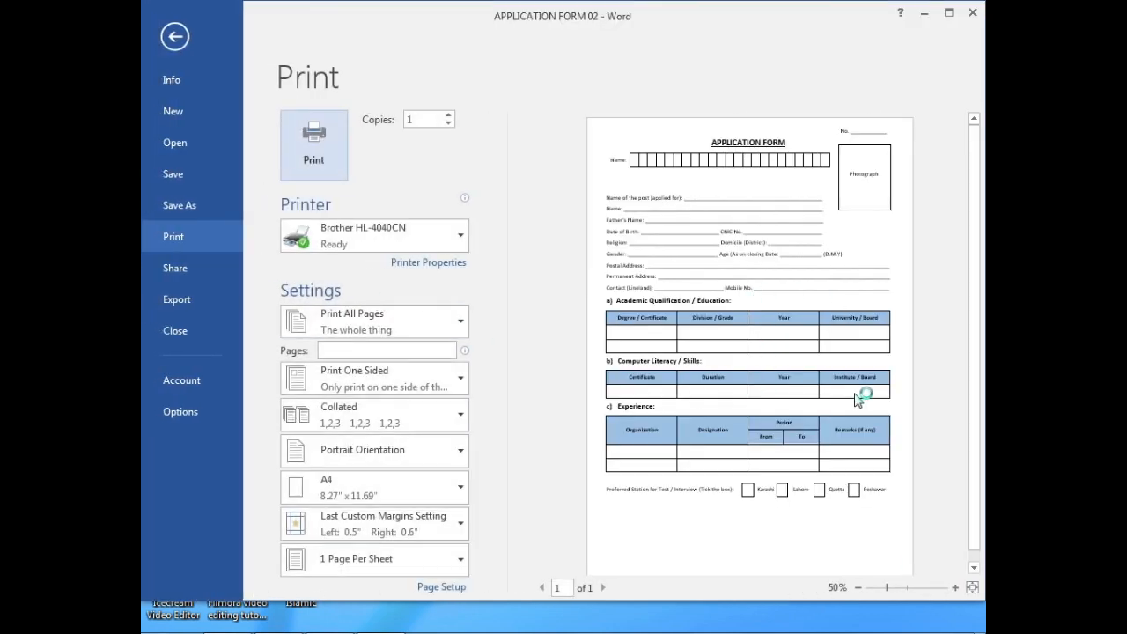
left_click(955, 589)
left_click(955, 589)
left_click(955, 589)
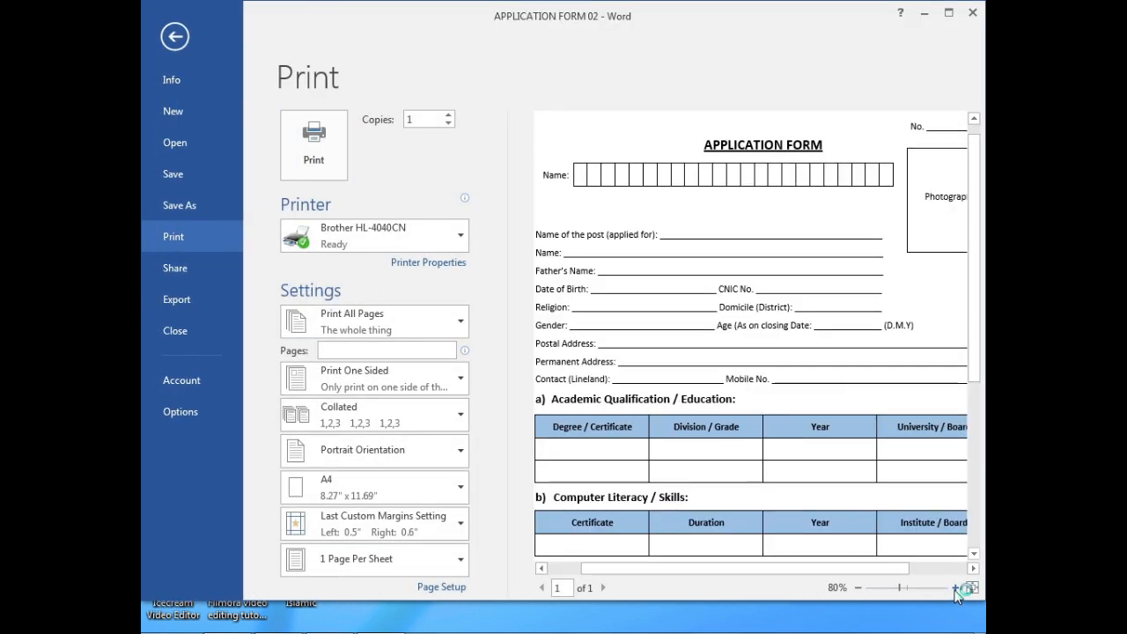
left_click(955, 589)
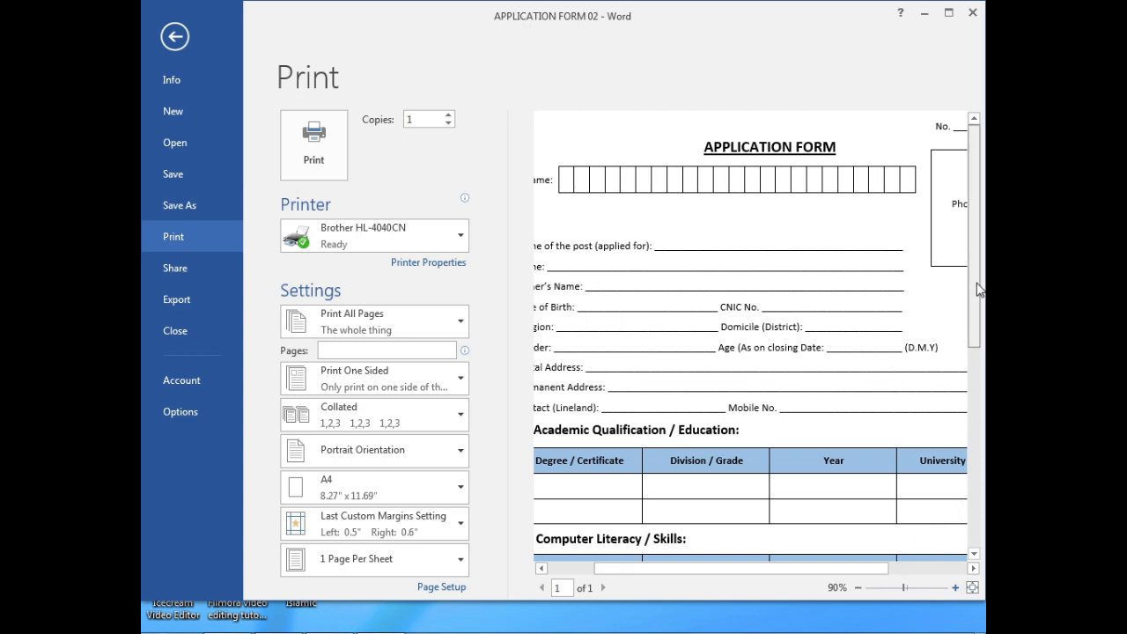
scroll(889, 410, "up", 1)
mouse_move(798, 569)
left_mouse_down()
mouse_move(730, 569)
mouse_move(777, 566)
left_mouse_up()
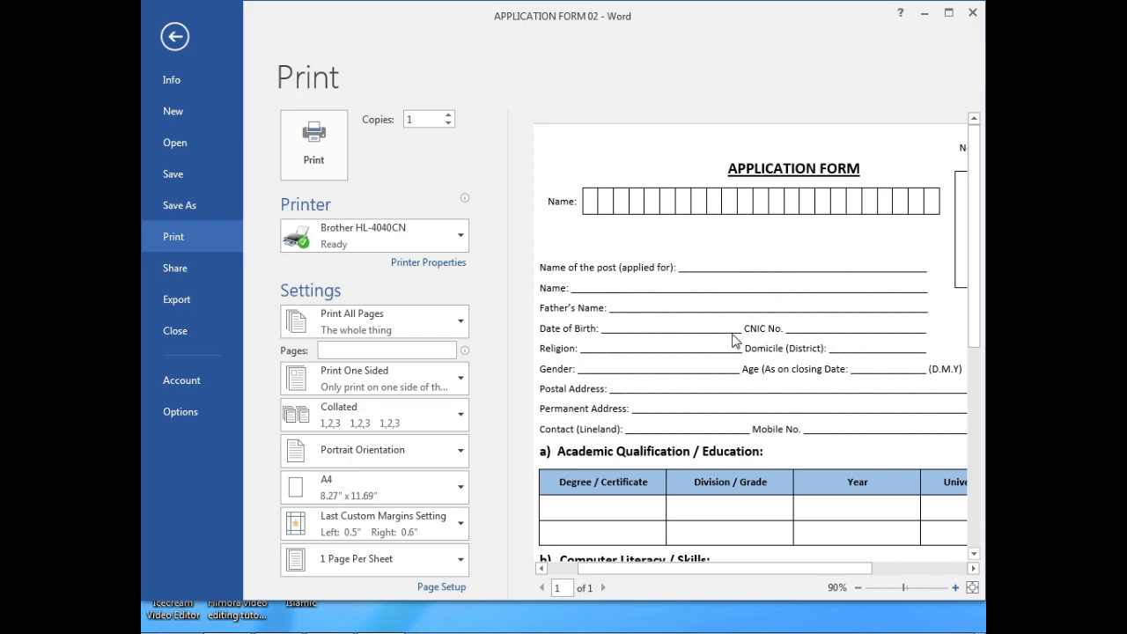
key("Escape")
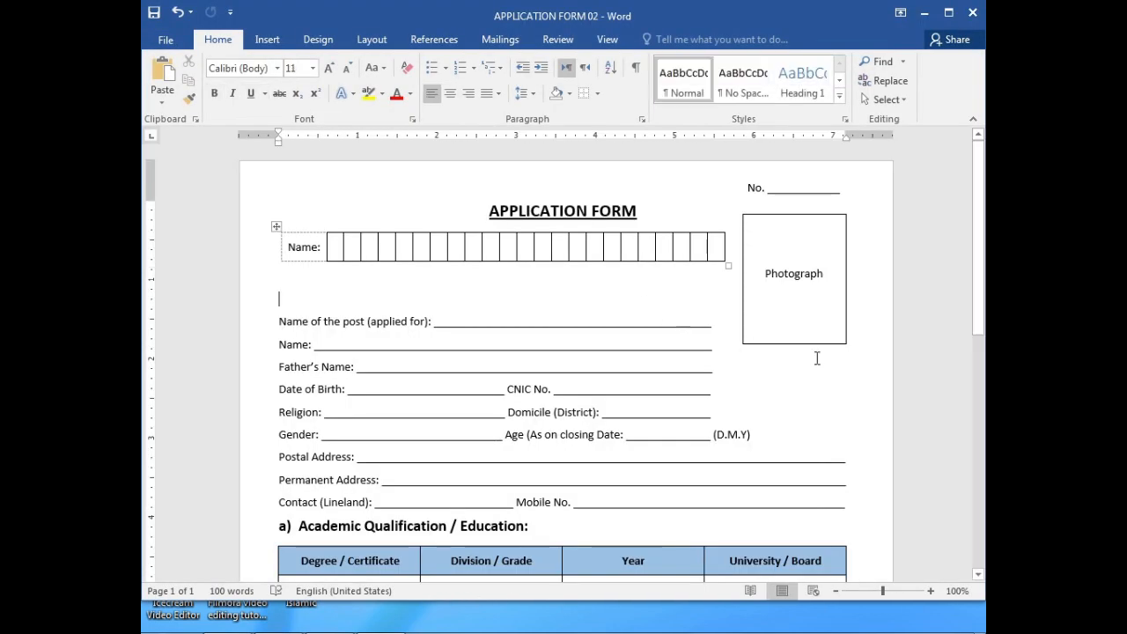
- Review the preferred station tick-box table and the blank area below it at the end of the form
scroll(722, 451, "down", 4)
scroll(721, 451, "down", 4)
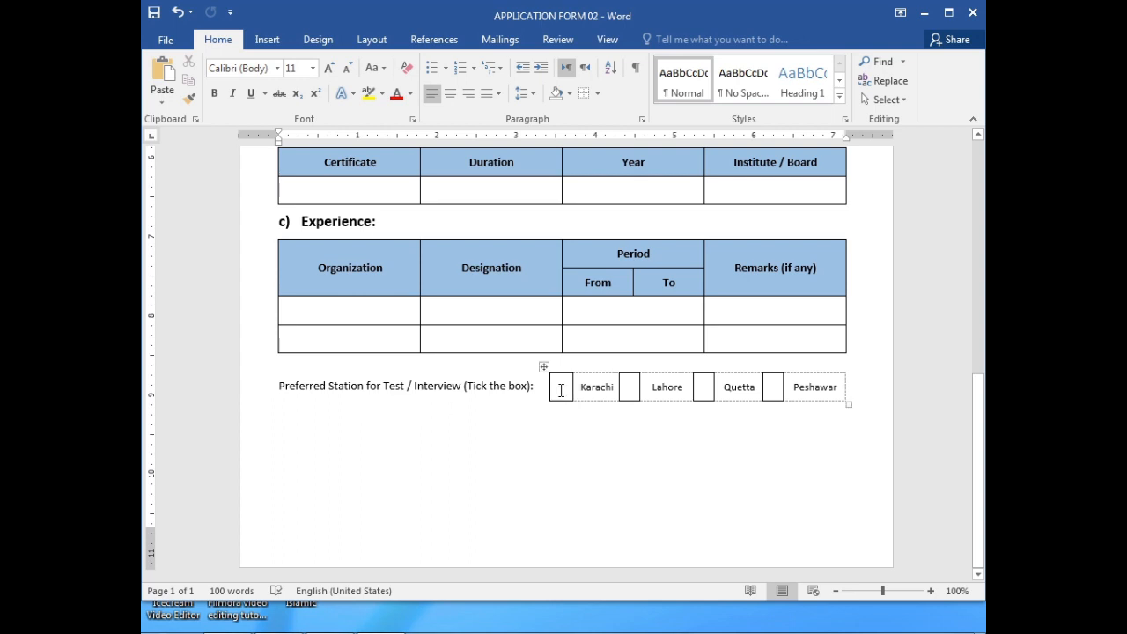
left_click(543, 366)
left_click(605, 426)
scroll(347, 496, "up", 2)
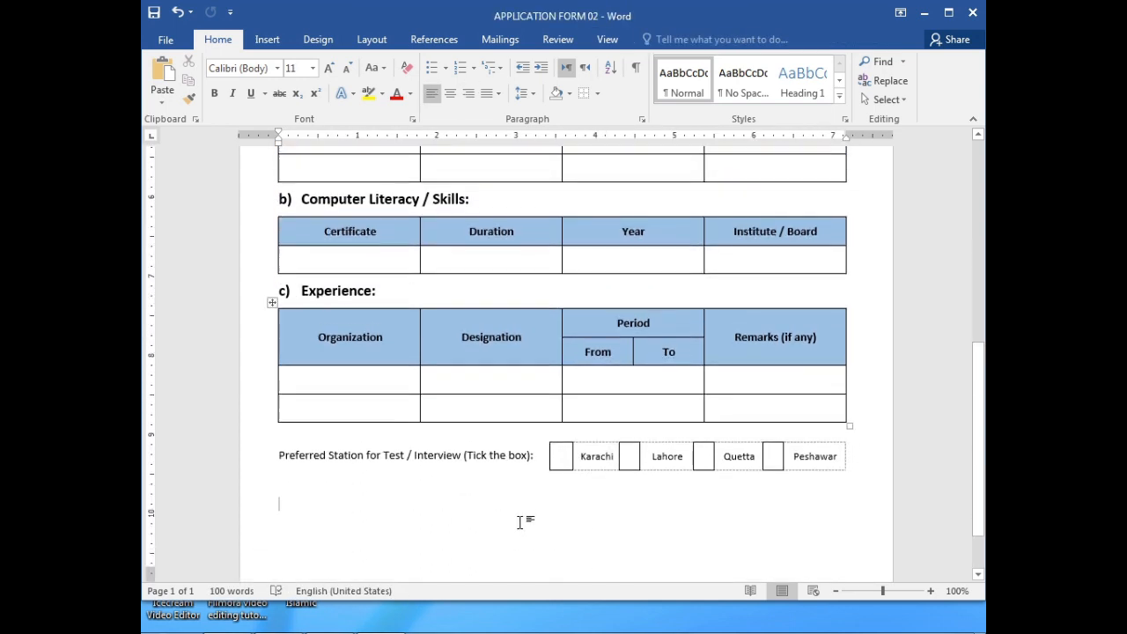
scroll(520, 524, "down", 2)
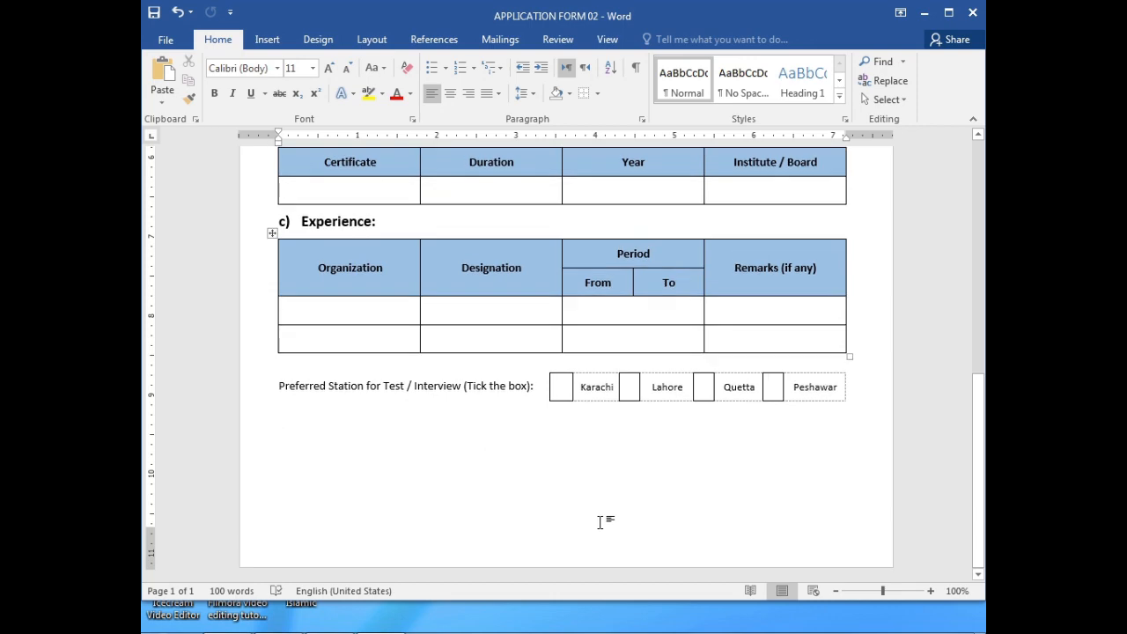
scroll(600, 522, "up", 10)
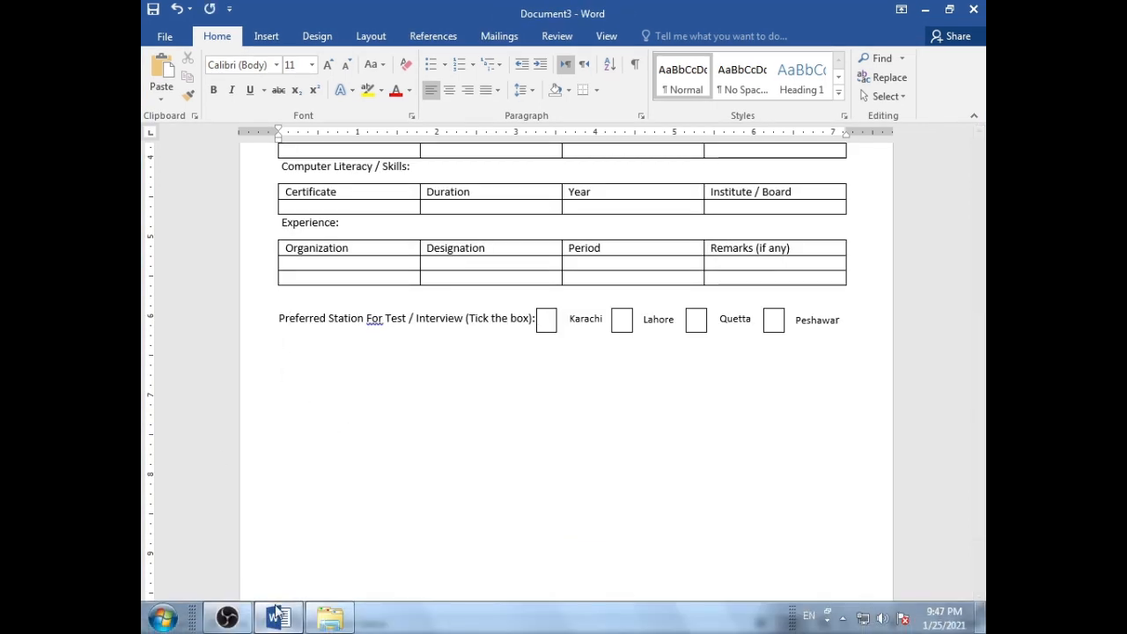
- Open the Draft document from the desktop and examine the date and signature lines at the end of its form
left_click(277, 619)
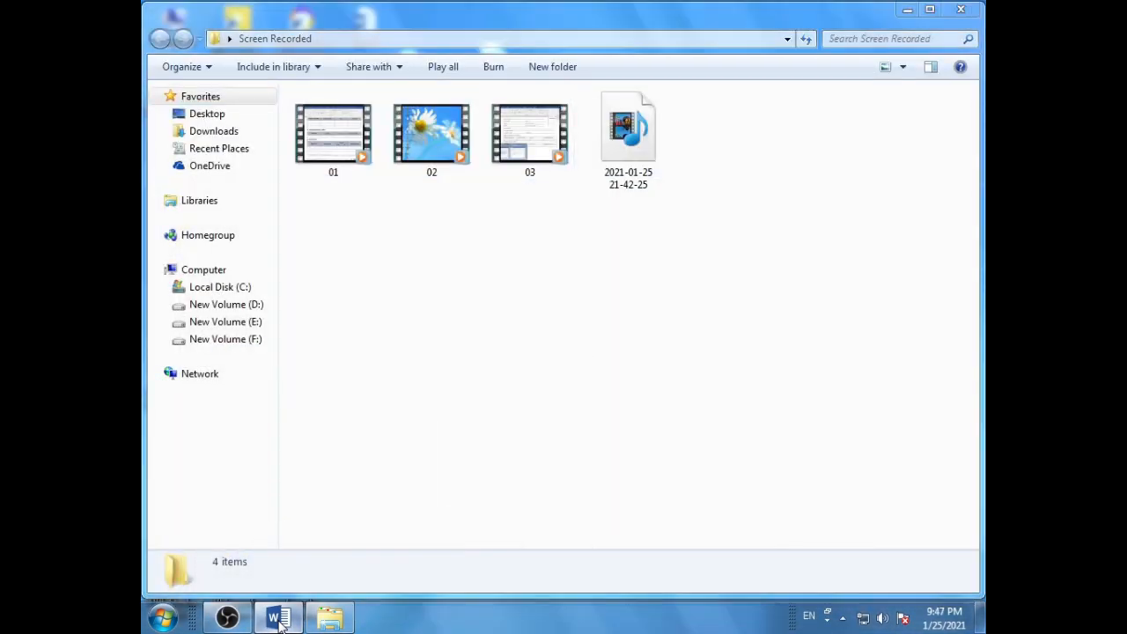
left_click(276, 619)
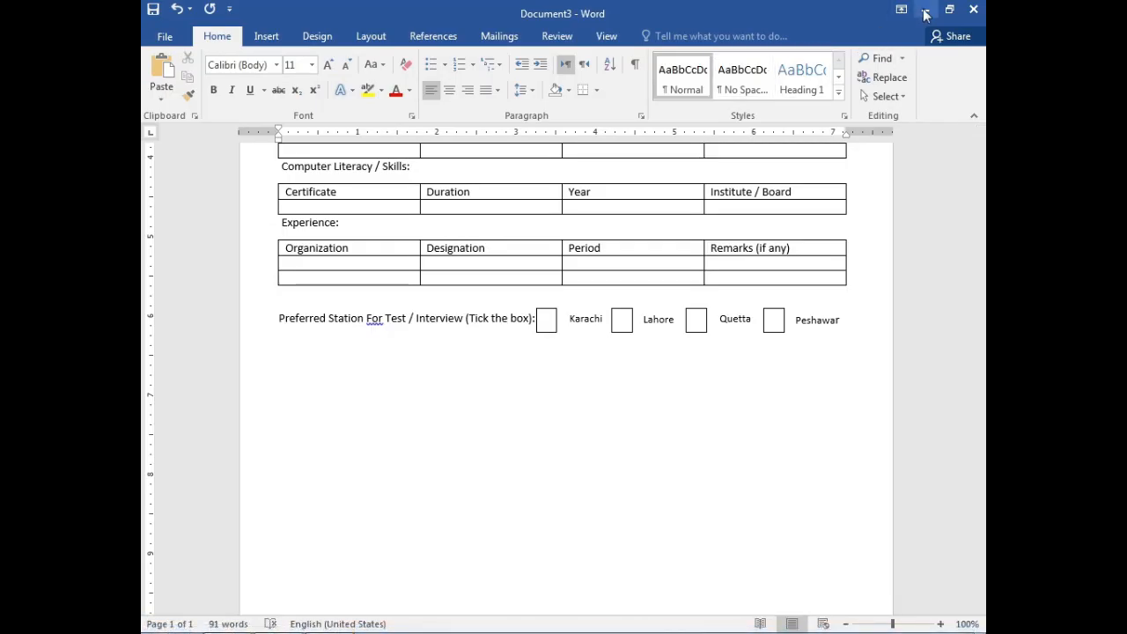
left_click(925, 9)
left_click(907, 11)
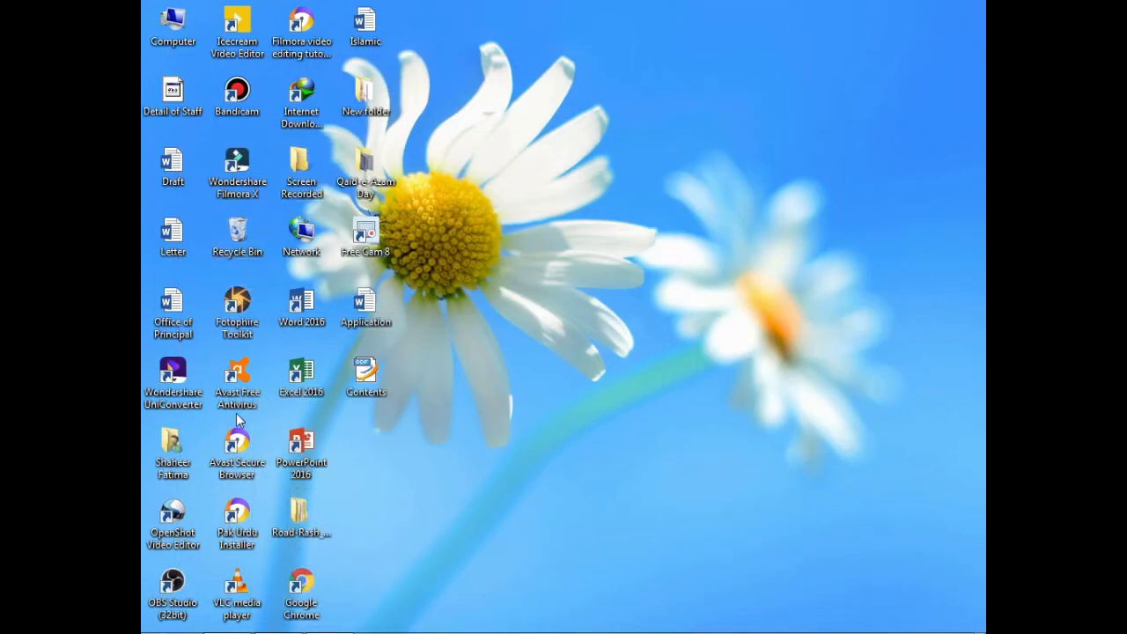
double_click(180, 158)
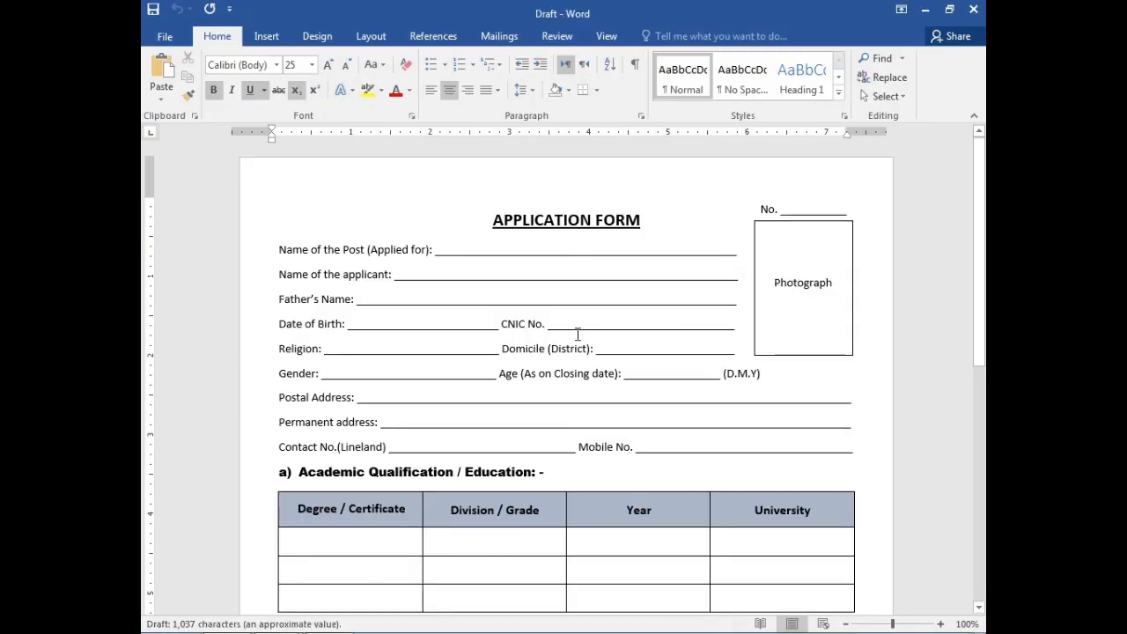
scroll(537, 442, "down", 3)
scroll(537, 441, "down", 6)
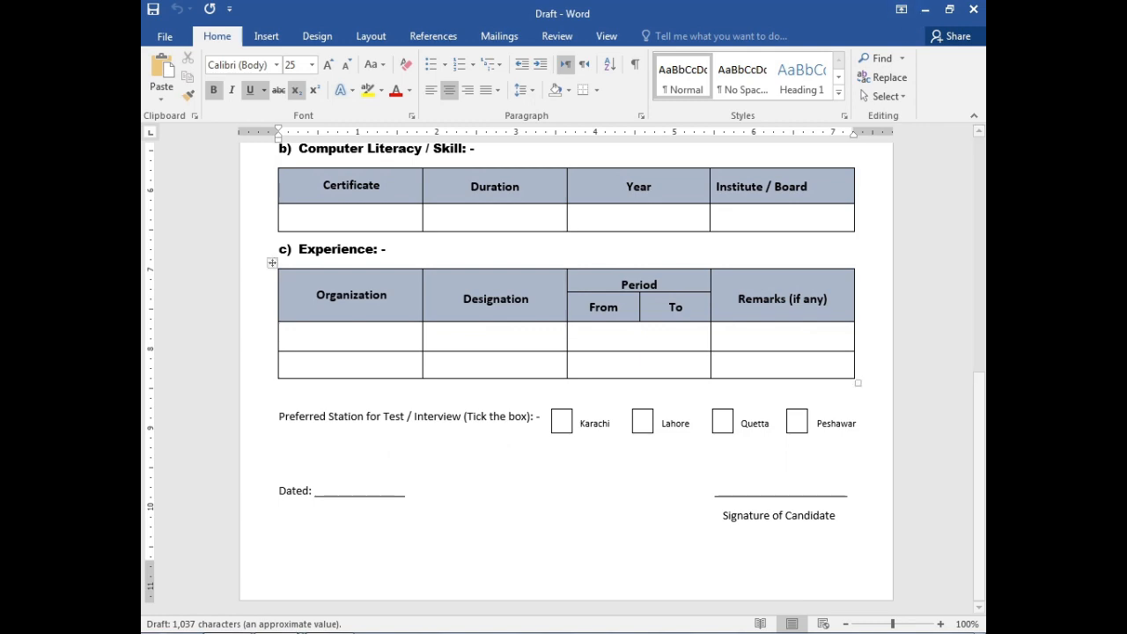
- Switch to Document3 and add the label "Date:" with a blank underscore line below the preferred station row
mouse_move(763, 627)
mouse_move(276, 617)
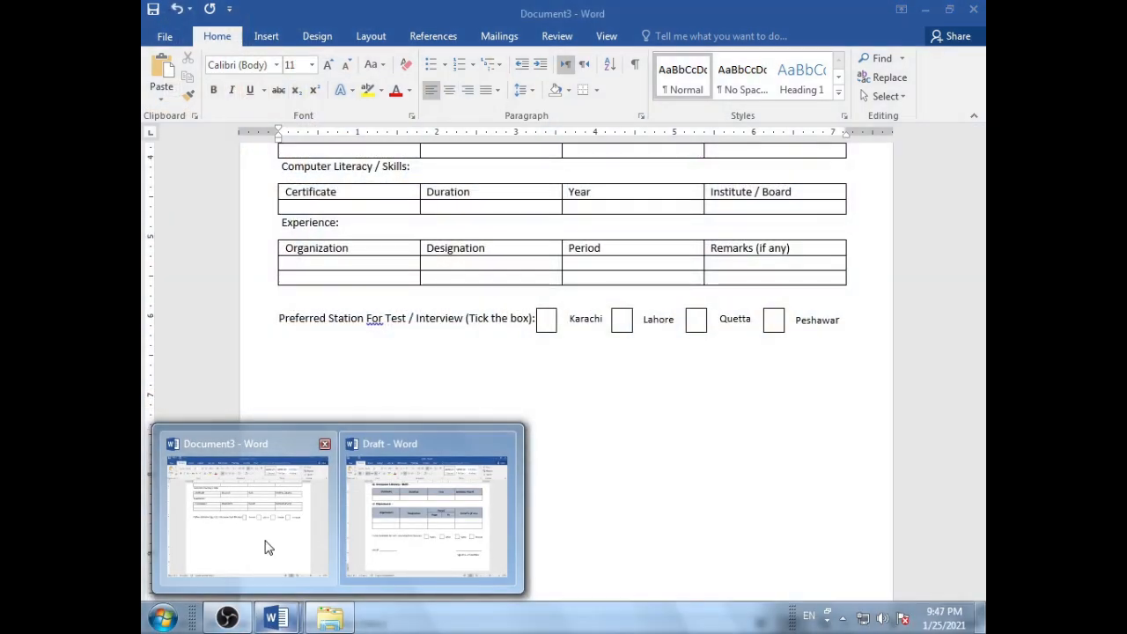
left_click(269, 547)
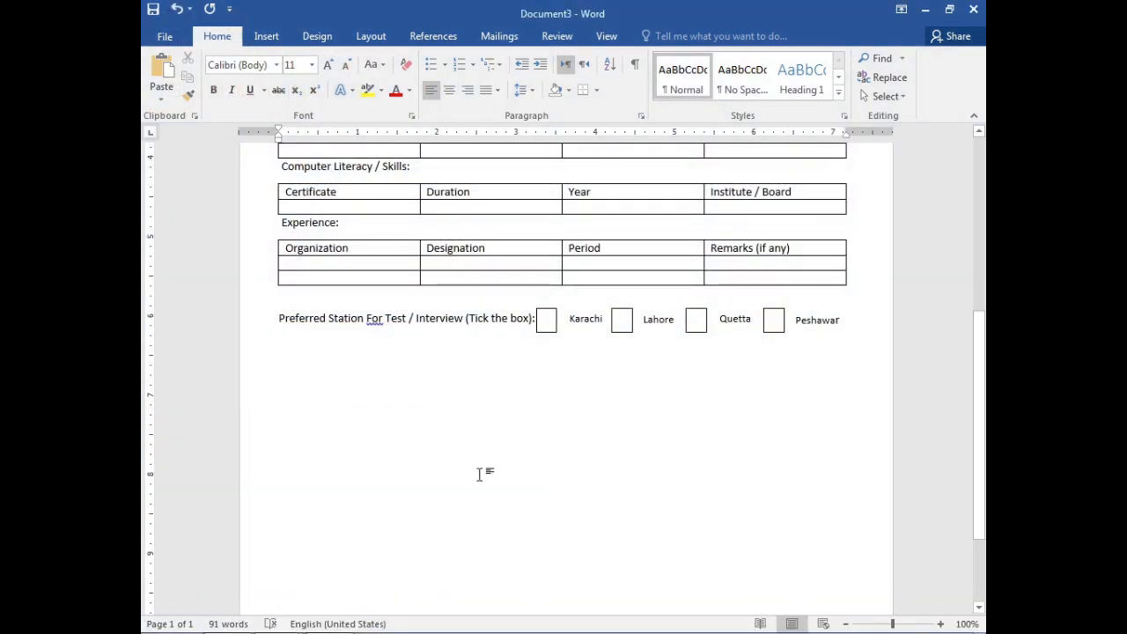
type("Date")
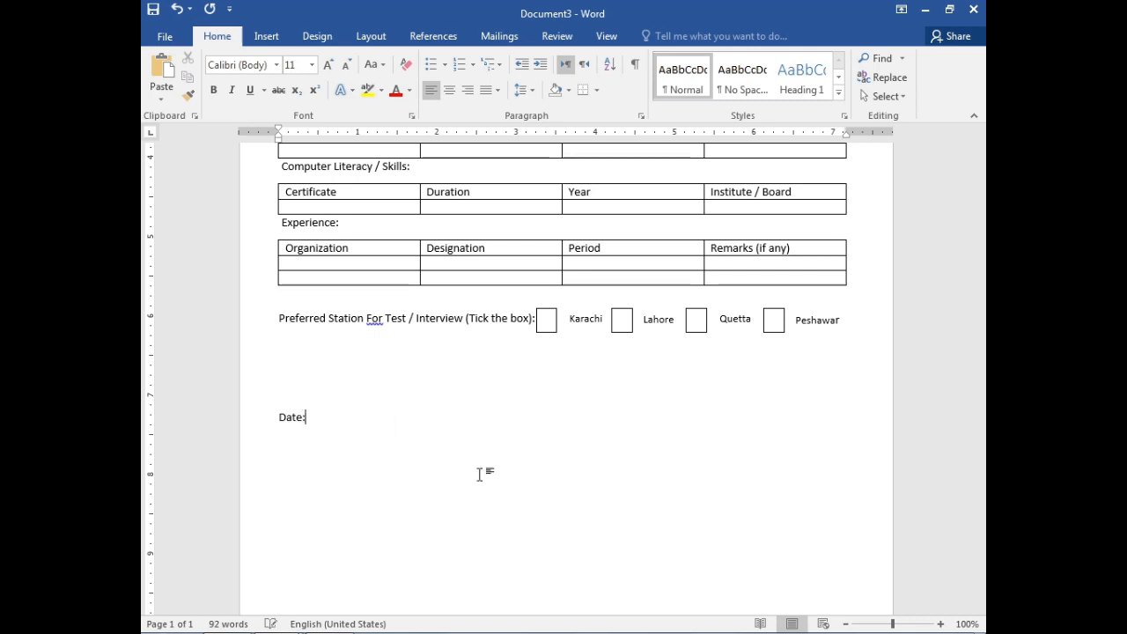
type(": ____")
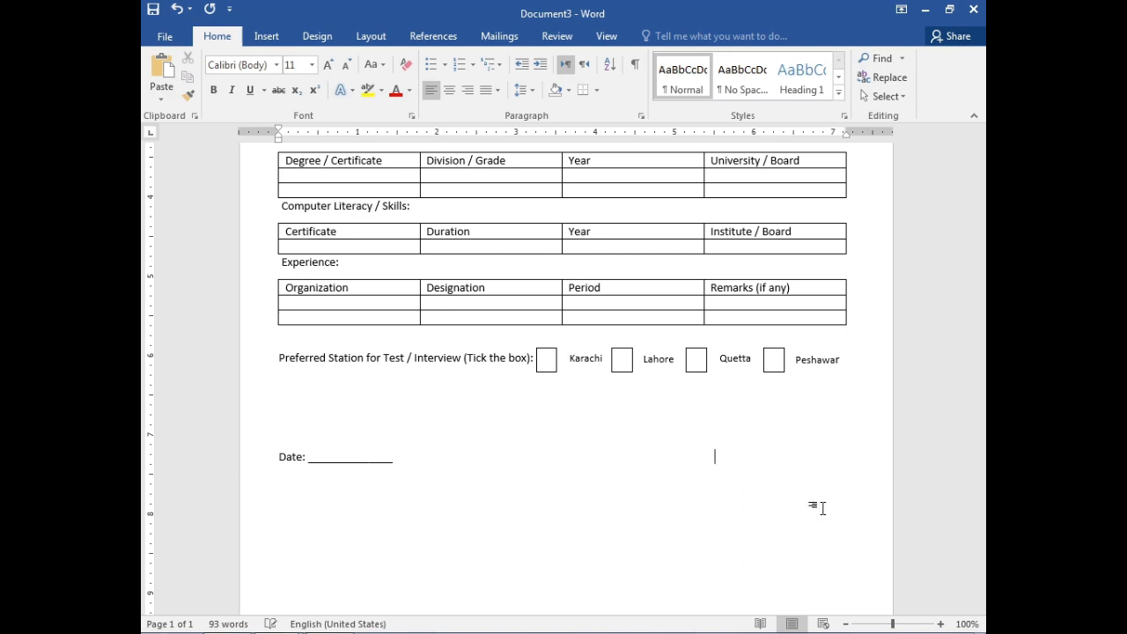
- Add a blank signature line on the same row as the date, with "Signature of Candidate" beneath it
type("___")
type("Si")
type("gnature of Ca")
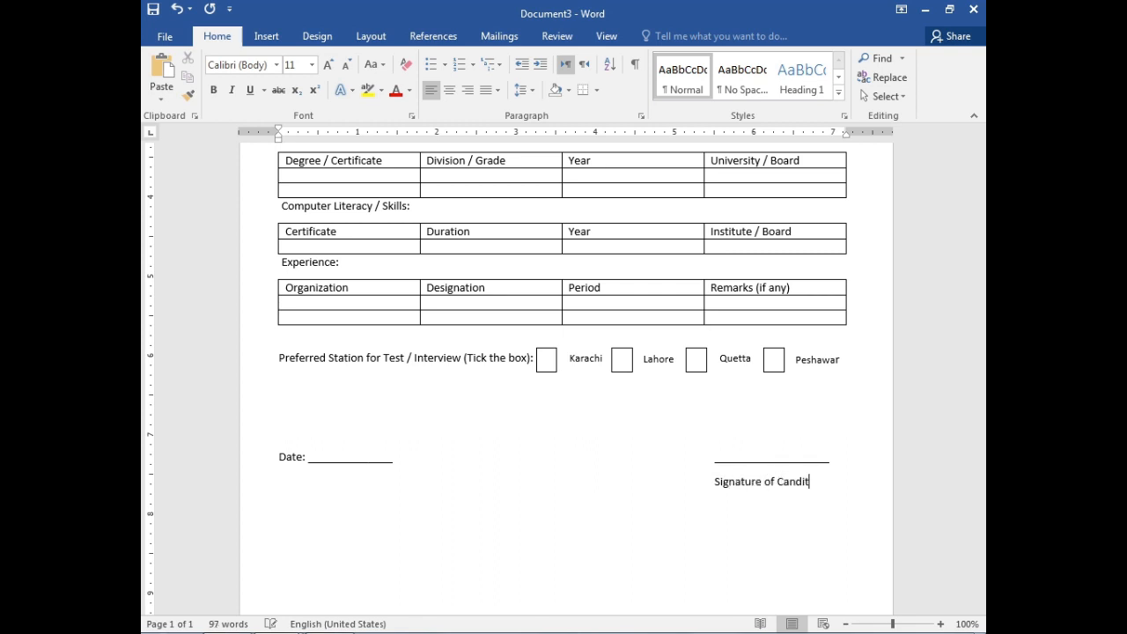
type("ndidate")
scroll(792, 453, "up", 5)
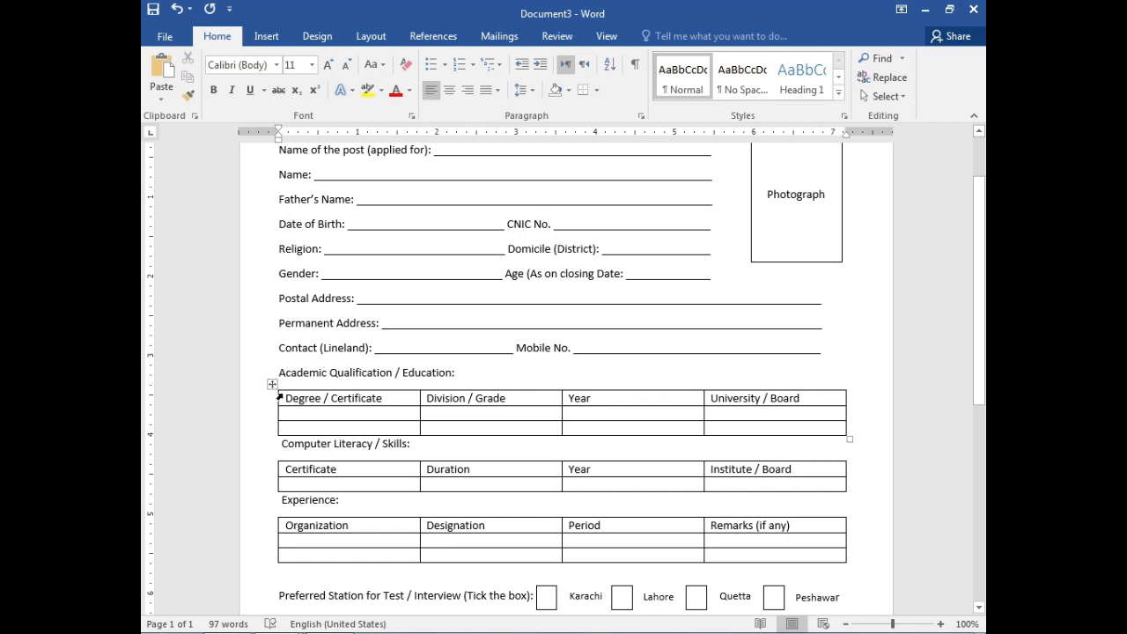
left_click(282, 398)
left_click(290, 402)
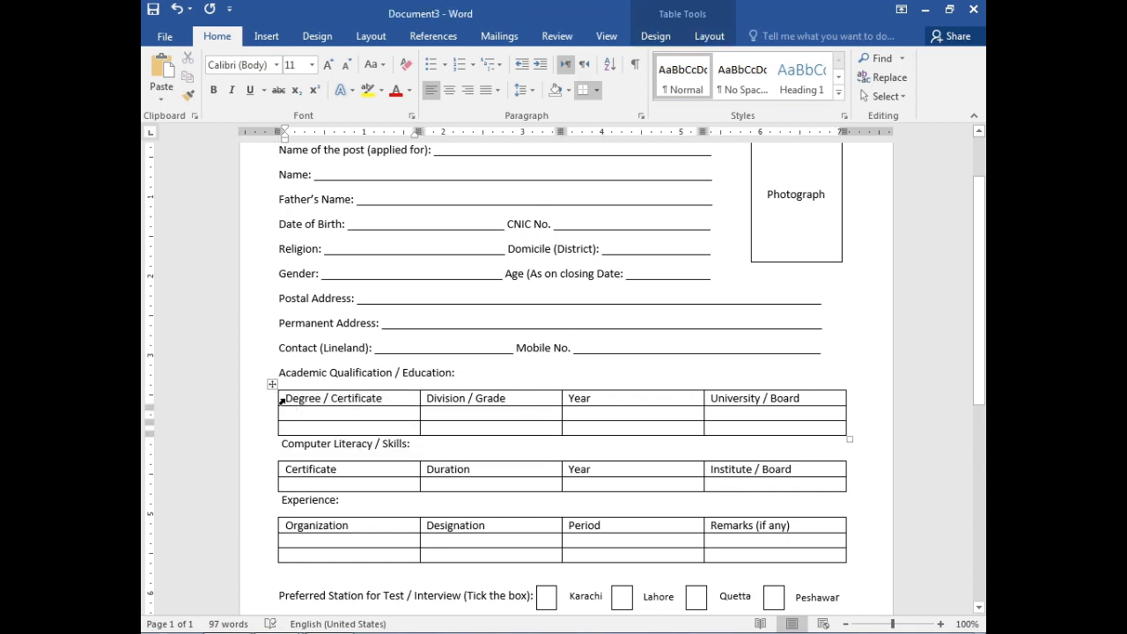
left_click_drag(302, 398, 674, 383)
left_click_drag(789, 394, 790, 395)
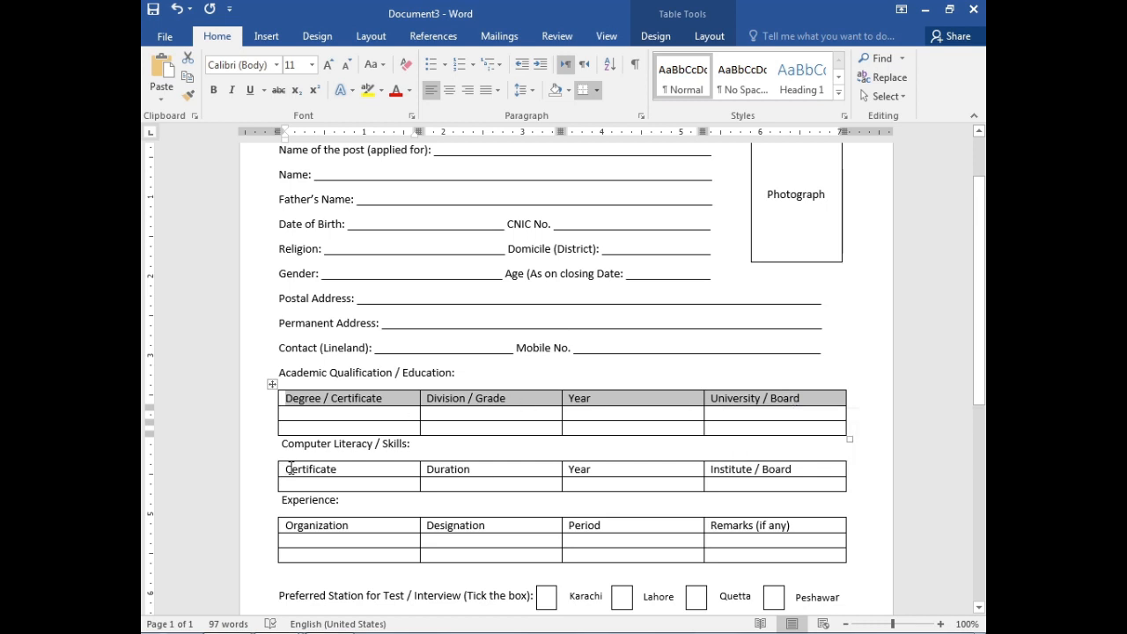
left_click_drag(290, 470, 728, 481)
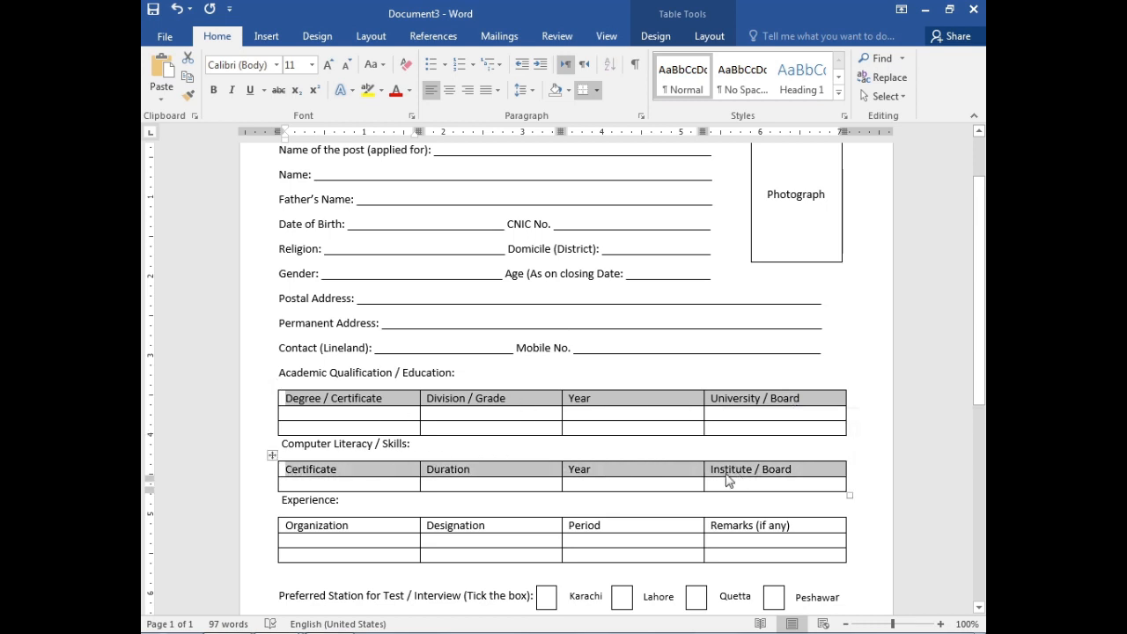
left_click_drag(284, 527, 763, 528)
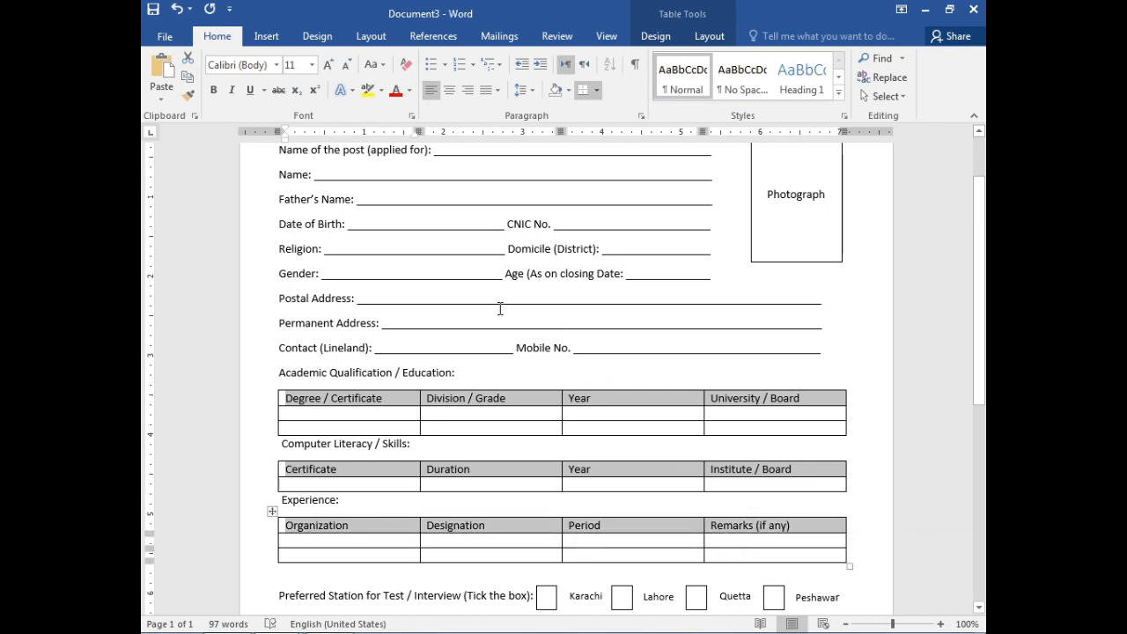
left_click(710, 37)
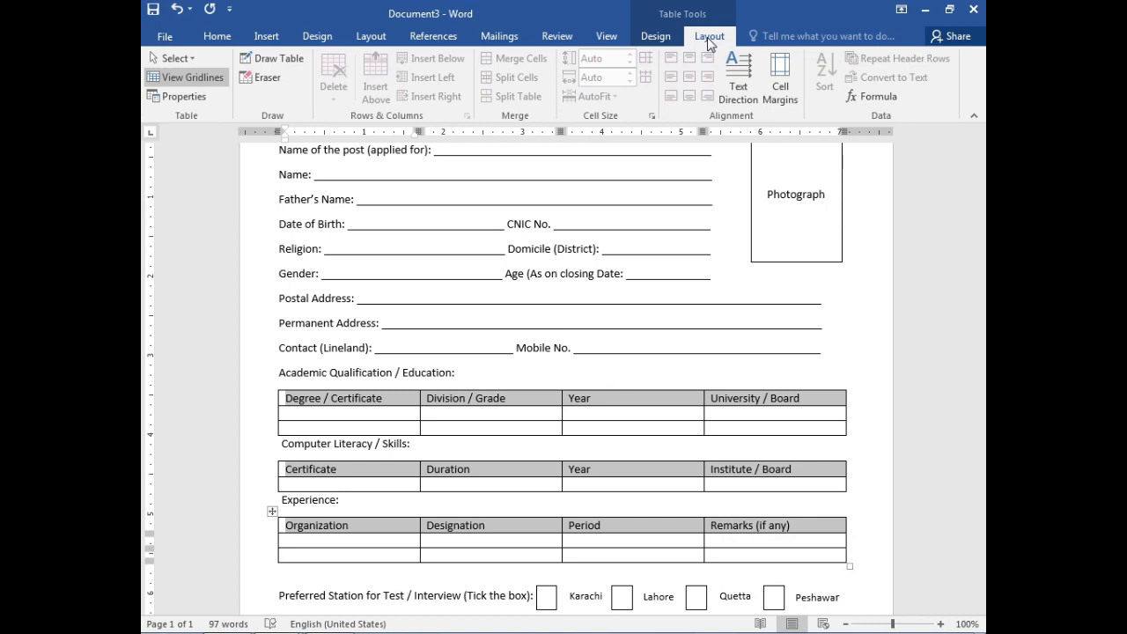
left_click(531, 401)
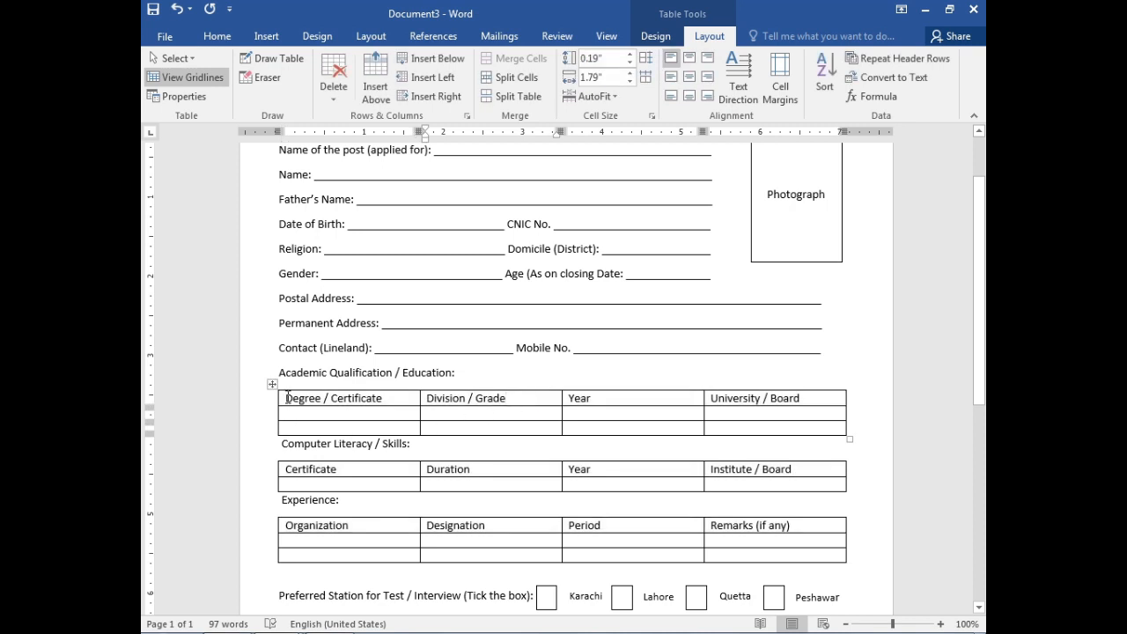
- Center the header row text horizontally and vertically in the Academic Qualification, Computer Literacy and Experience tables
left_click_drag(288, 398, 534, 385)
left_click_drag(749, 380, 807, 395)
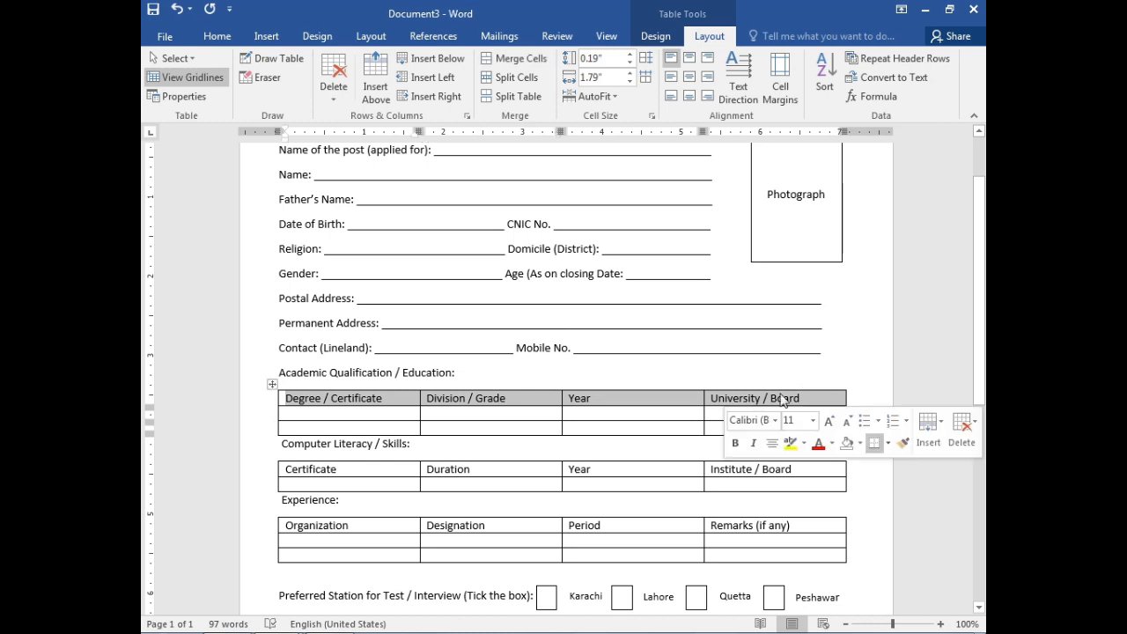
left_click(689, 77)
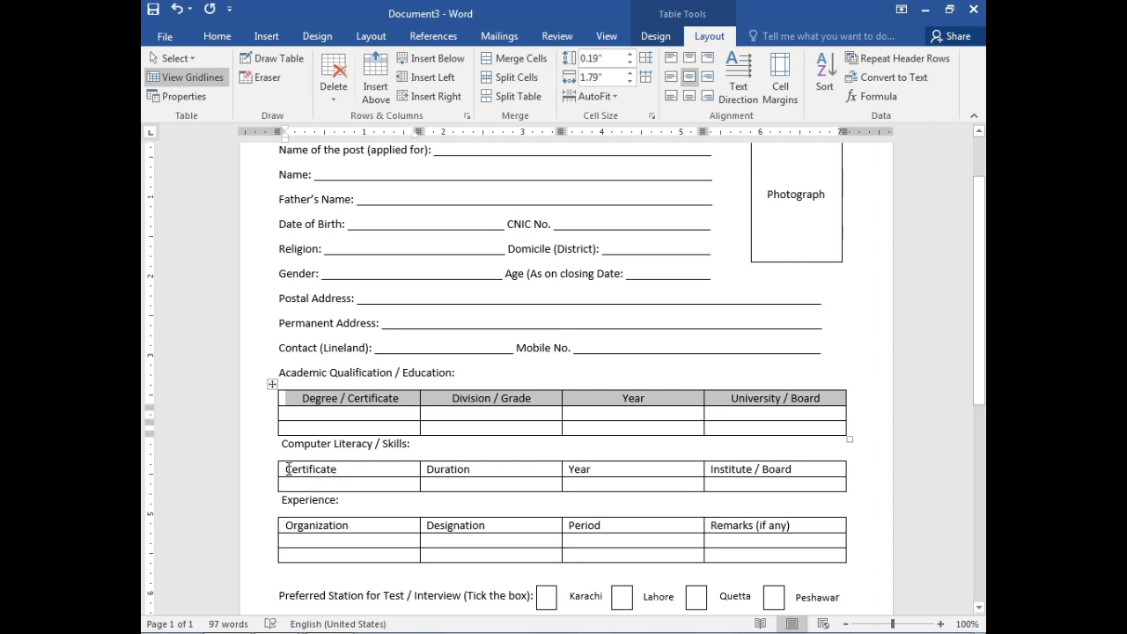
left_click_drag(288, 469, 716, 470)
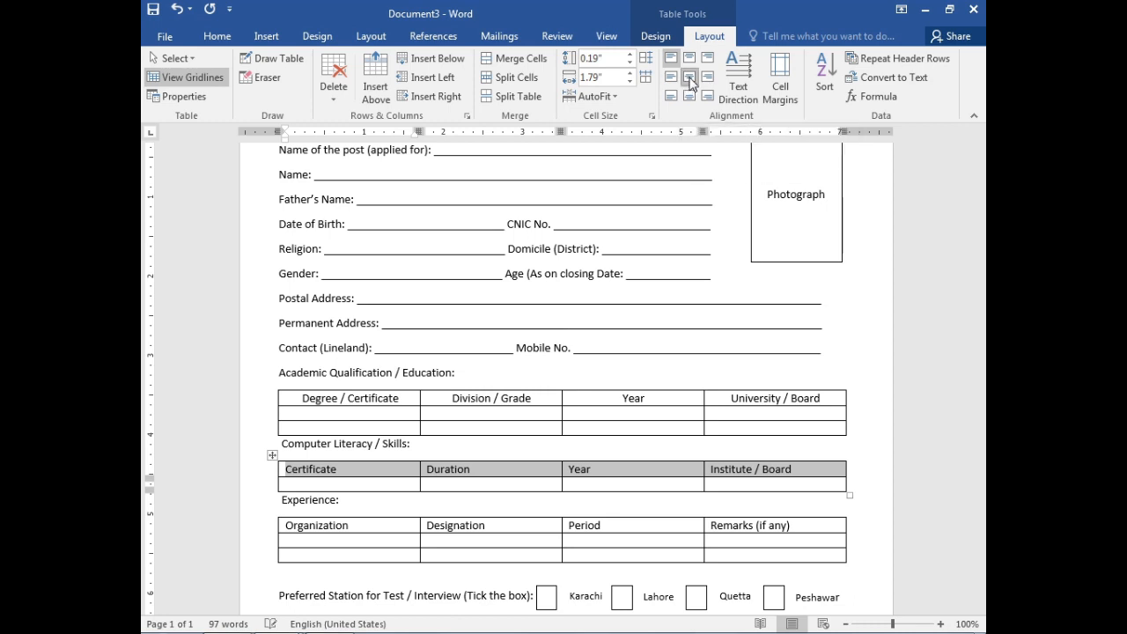
left_click(692, 83)
left_click_drag(289, 526, 775, 527)
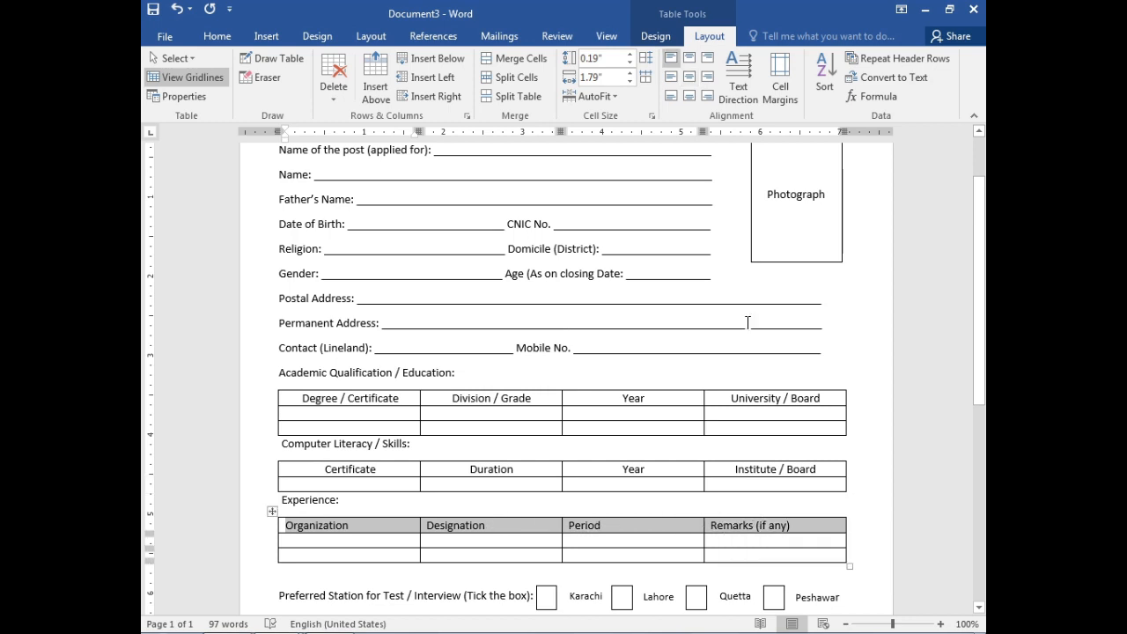
left_click(691, 86)
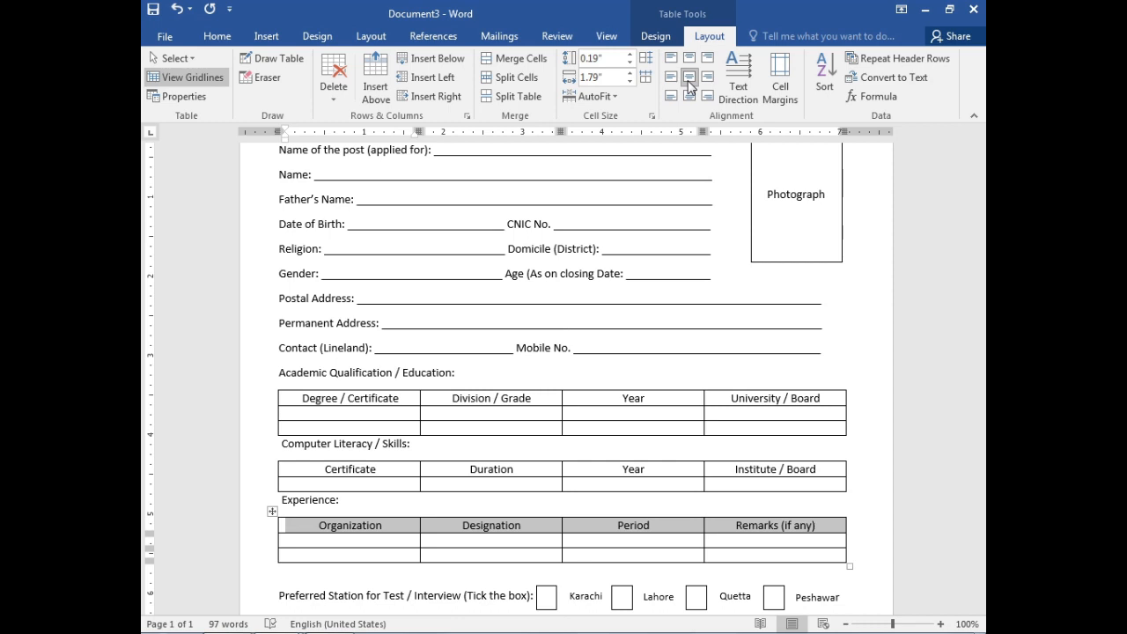
- Split the Period header cell of the Experience table into two columns and two rows
scroll(608, 431, "down", 2)
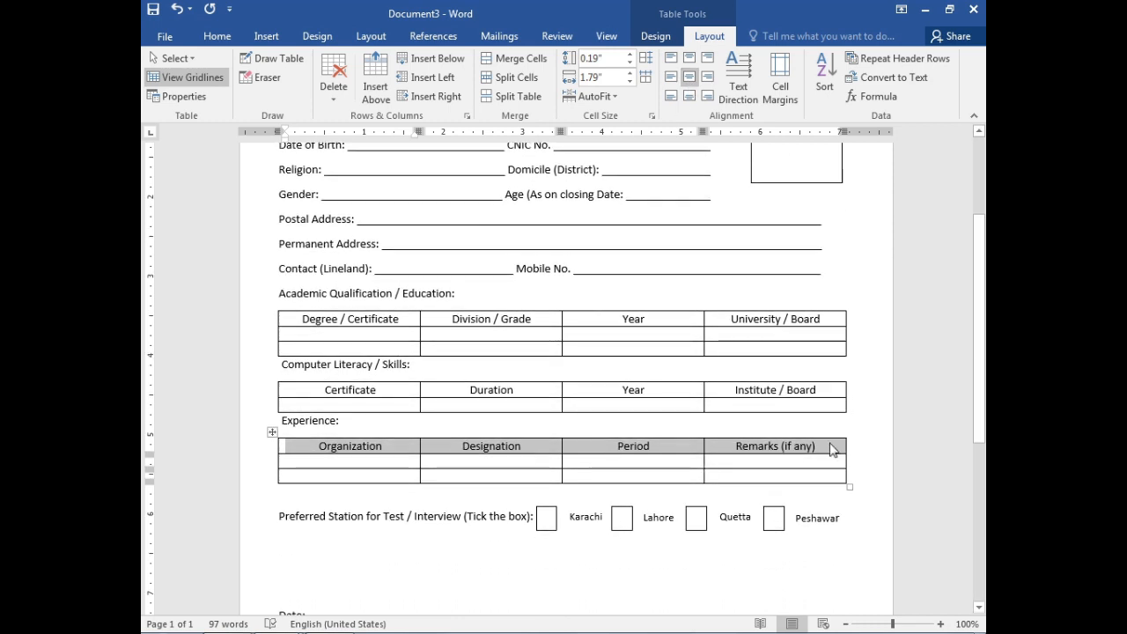
left_click(660, 448)
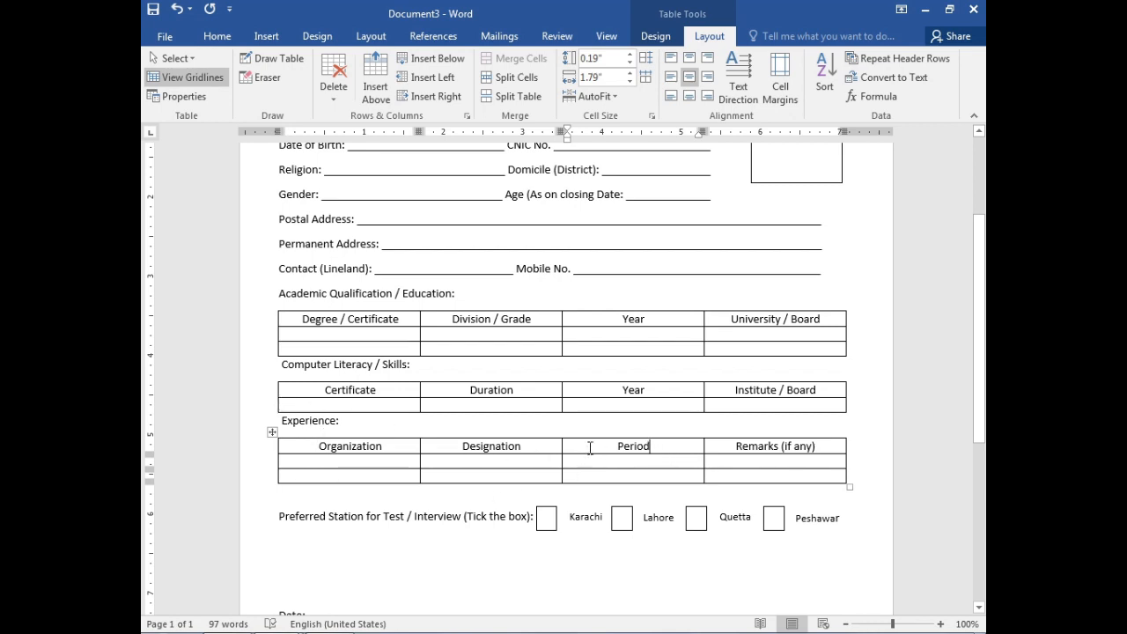
right_click(654, 445)
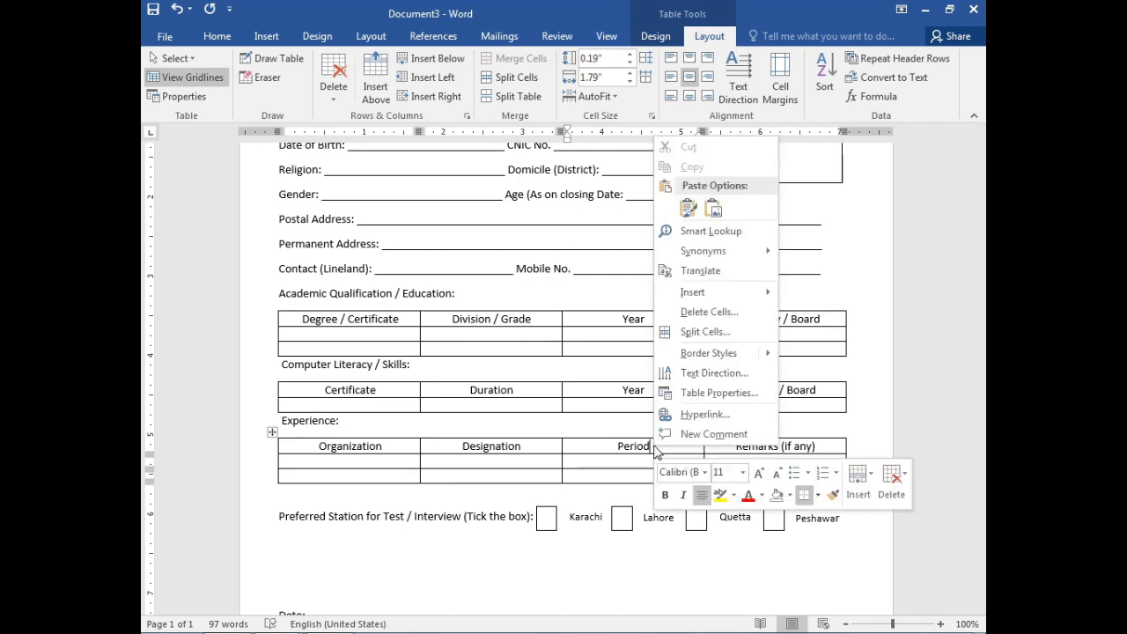
left_click(702, 333)
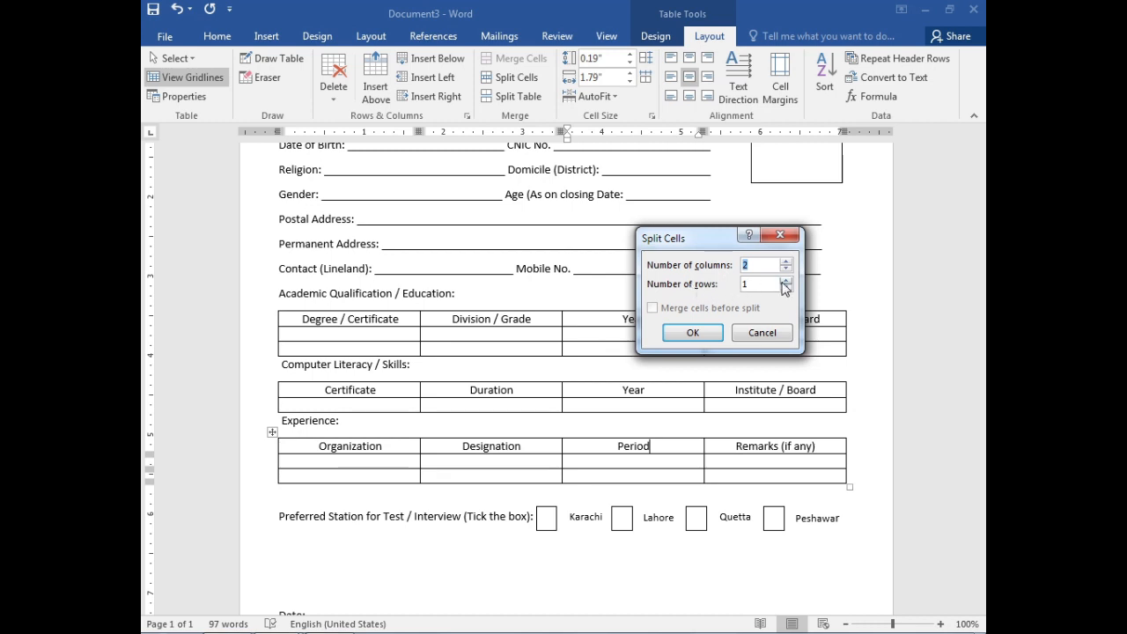
left_click(694, 332)
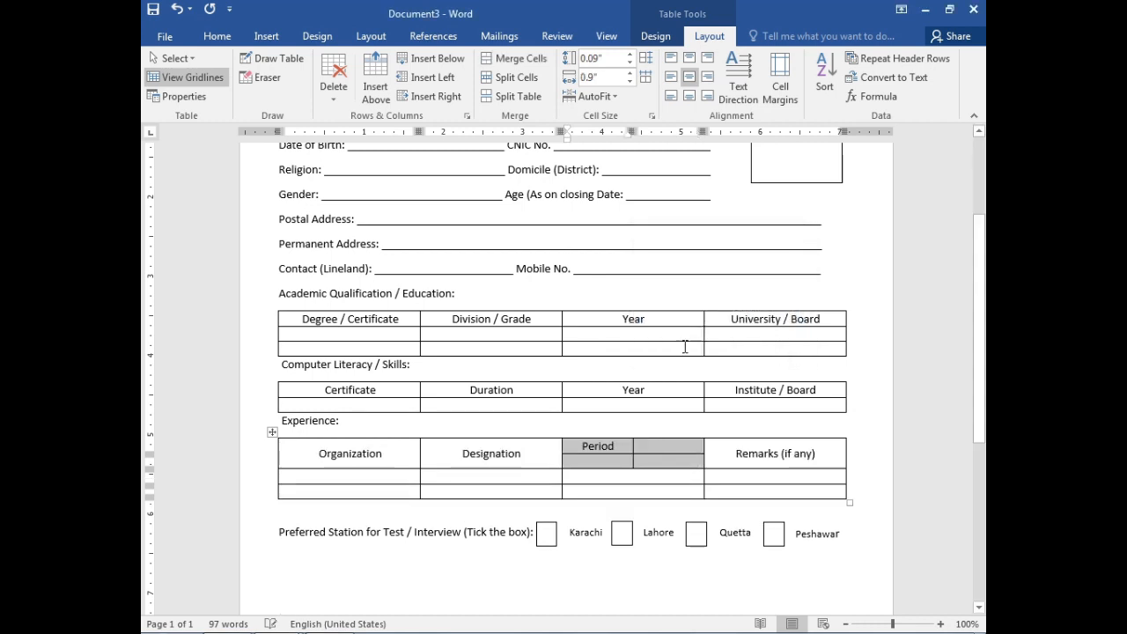
- Merge the two upper cells of the split Period header and label the two cells beneath "From" and "To"
left_click(623, 447)
left_click_drag(624, 446, 636, 444)
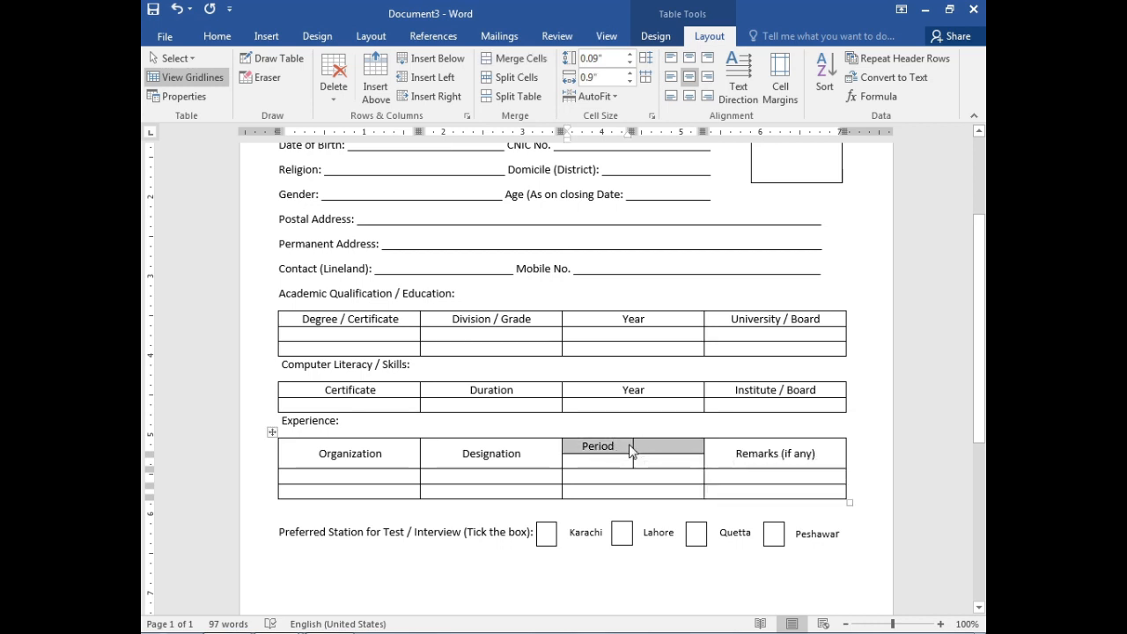
right_click(631, 453)
left_click(678, 351)
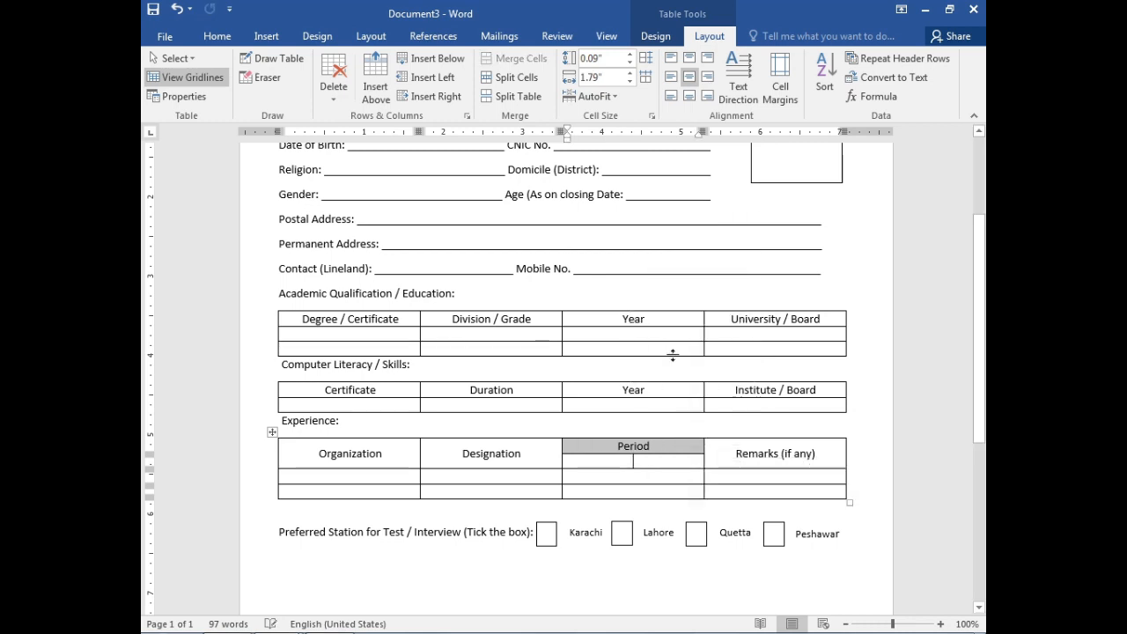
left_click(610, 462)
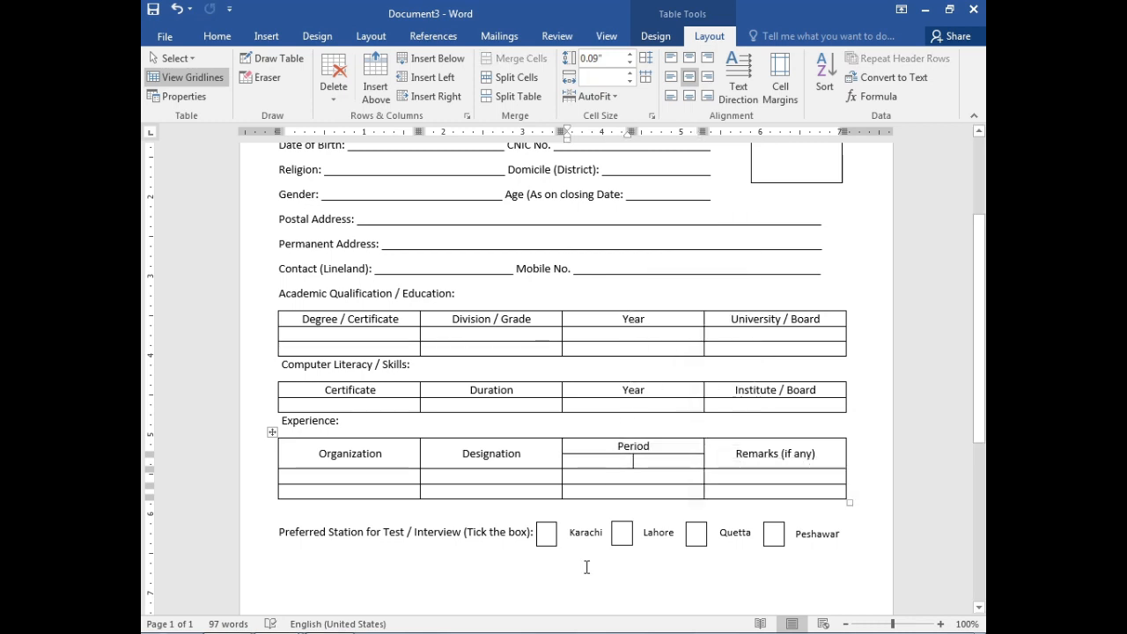
type("From")
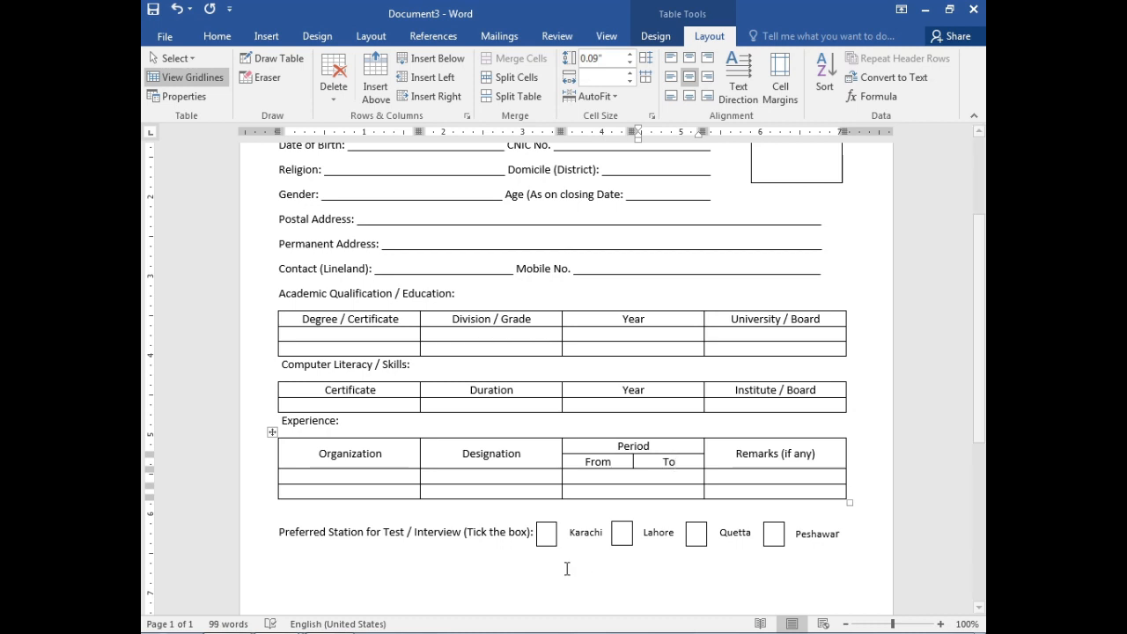
- Make all header text of the Experience table bold, including the From and To subheadings
left_click(490, 475)
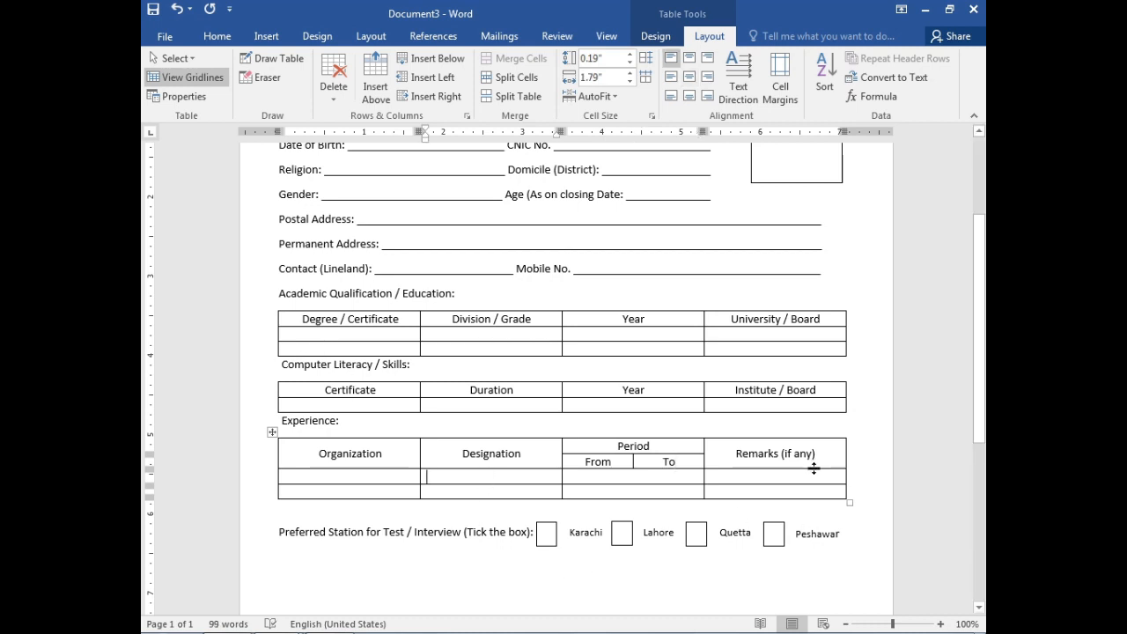
left_click_drag(792, 455, 359, 463)
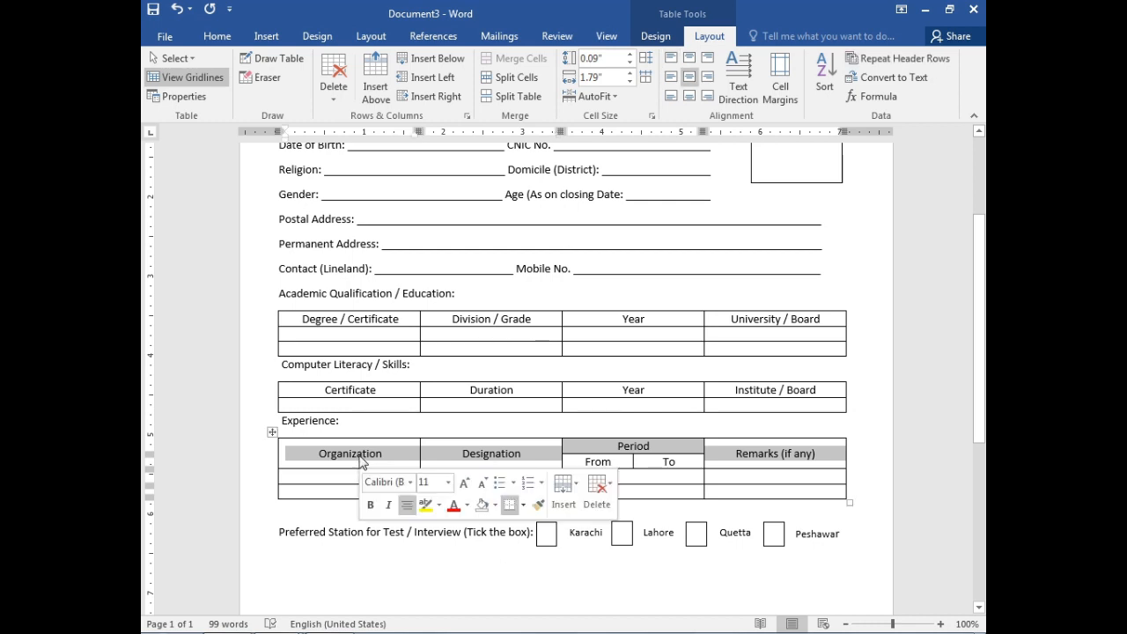
key("ctrl+b")
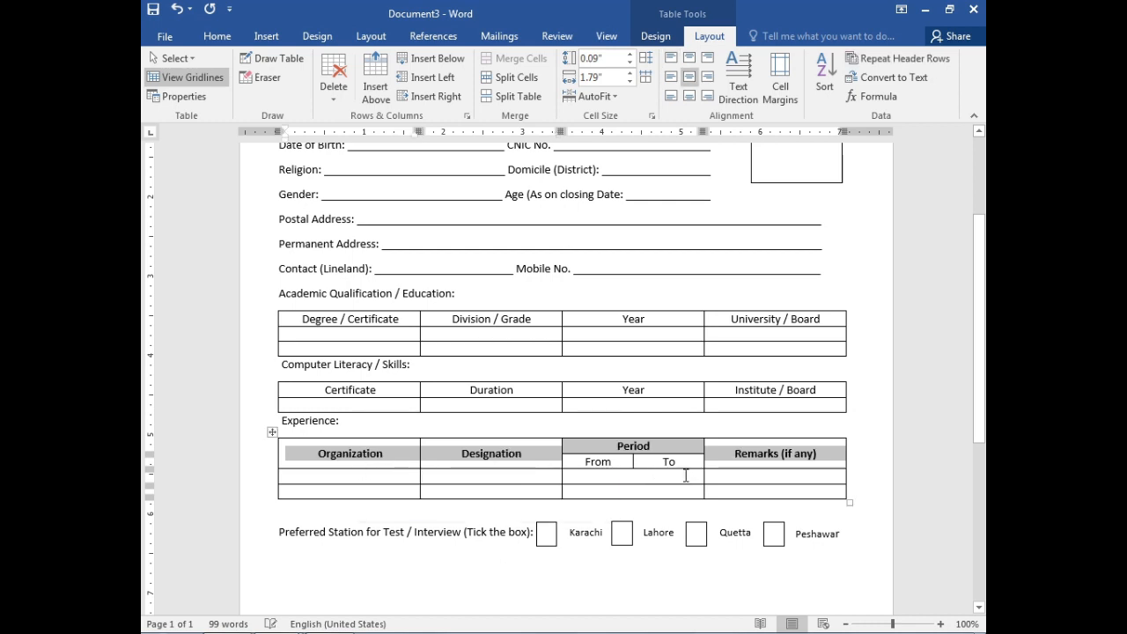
left_click_drag(679, 468, 573, 466)
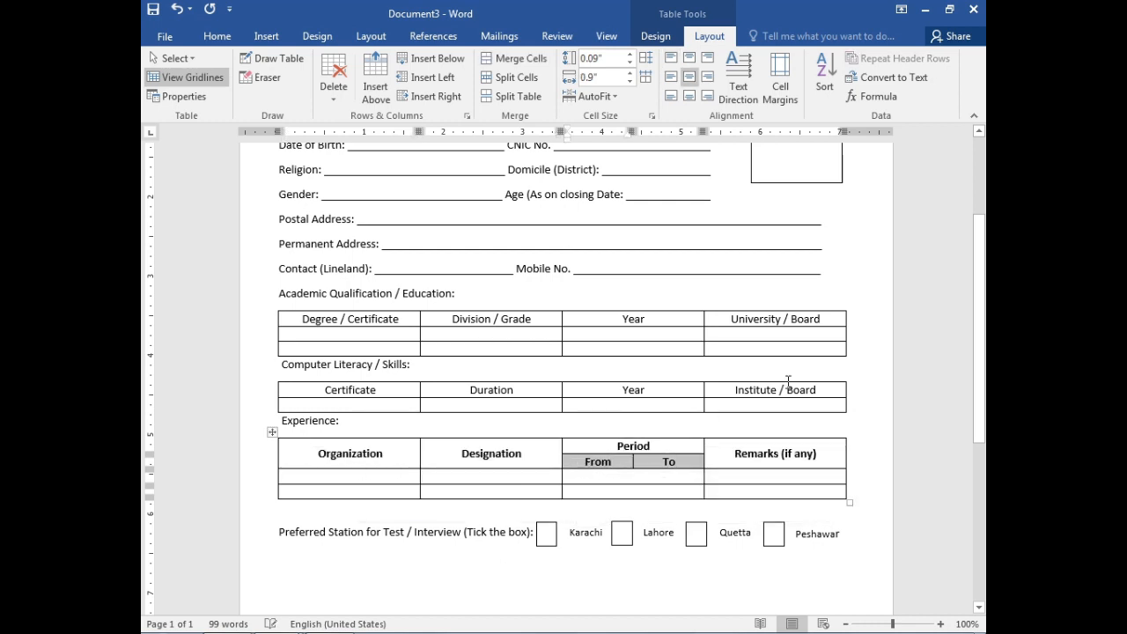
- Make the header rows of the Computer Literacy / Skills and Academic Qualification tables bold
left_click_drag(830, 390, 359, 397)
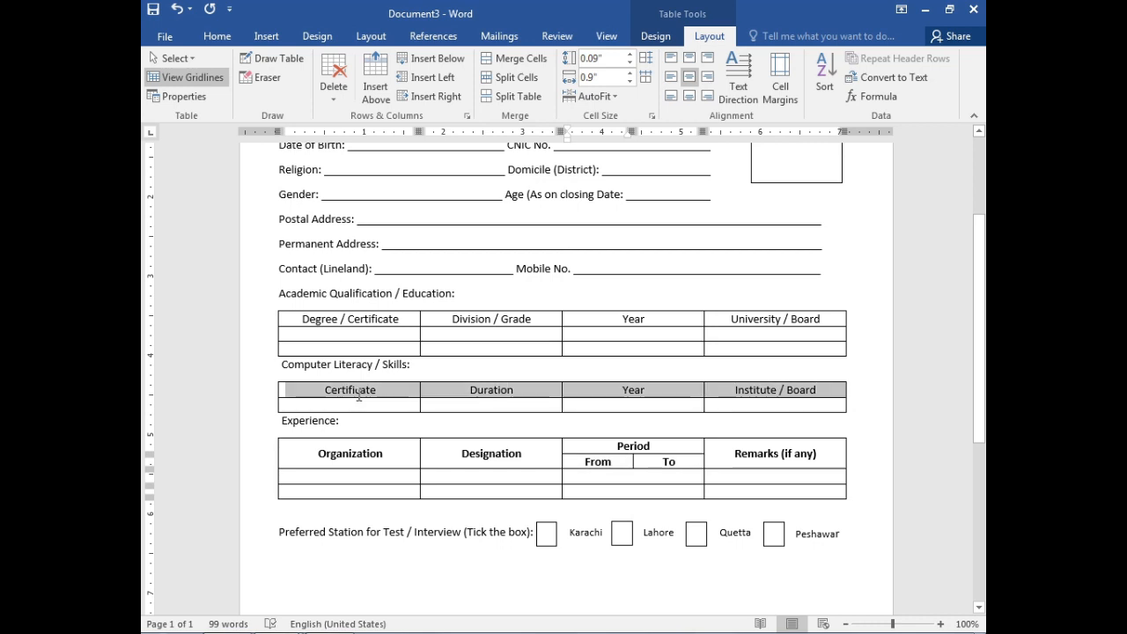
left_click(216, 36)
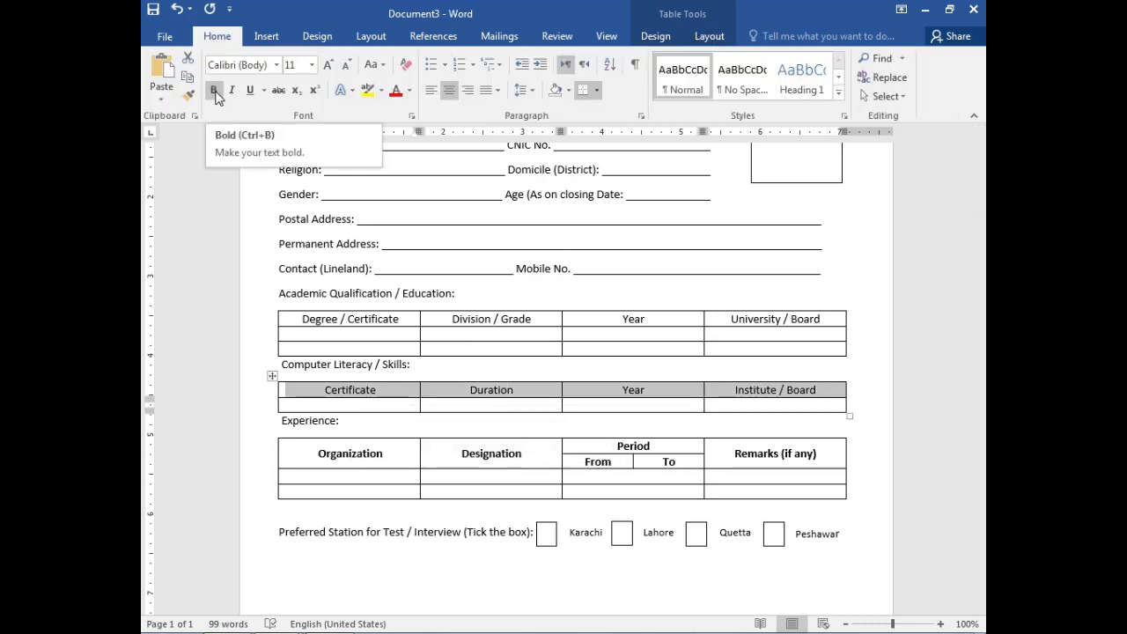
left_click(214, 92)
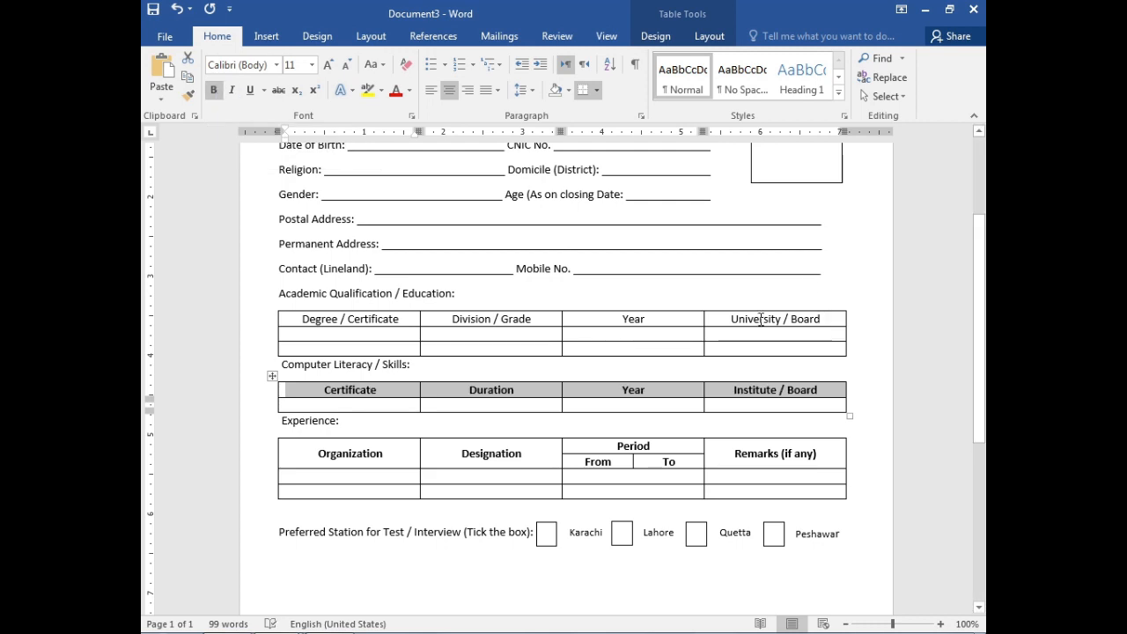
left_click_drag(761, 319, 300, 327)
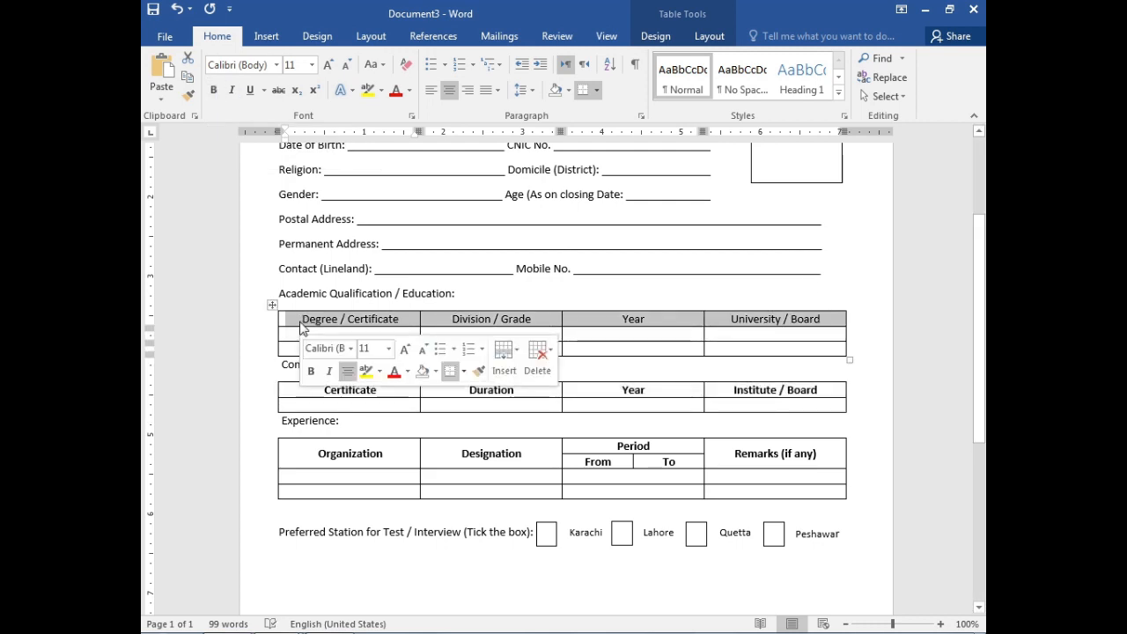
key("ctrl+b")
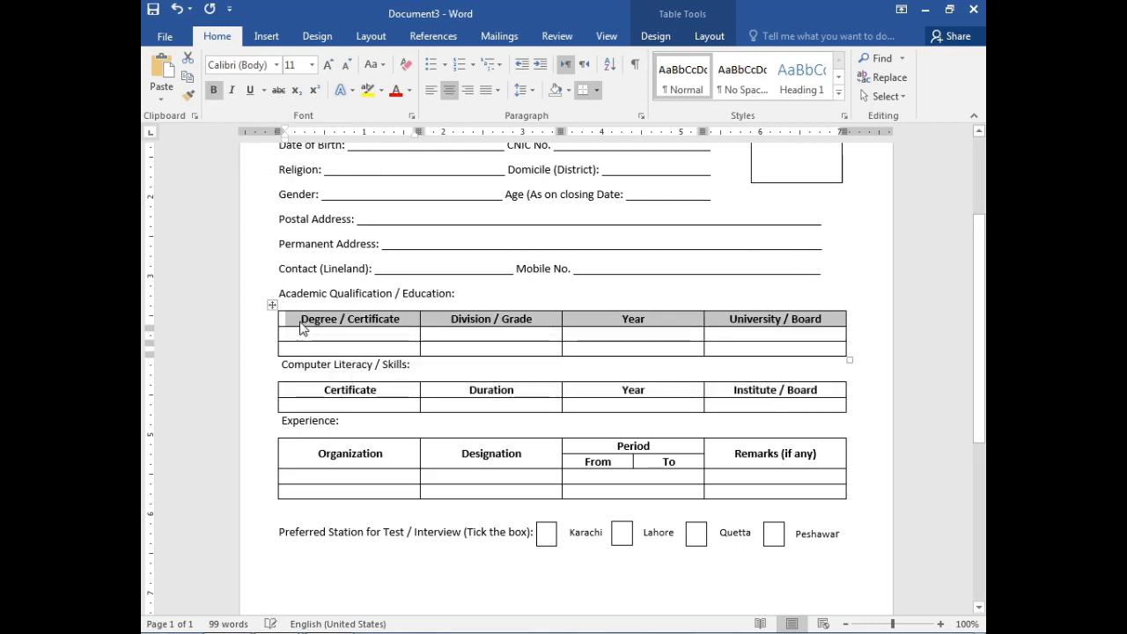
left_click(529, 348)
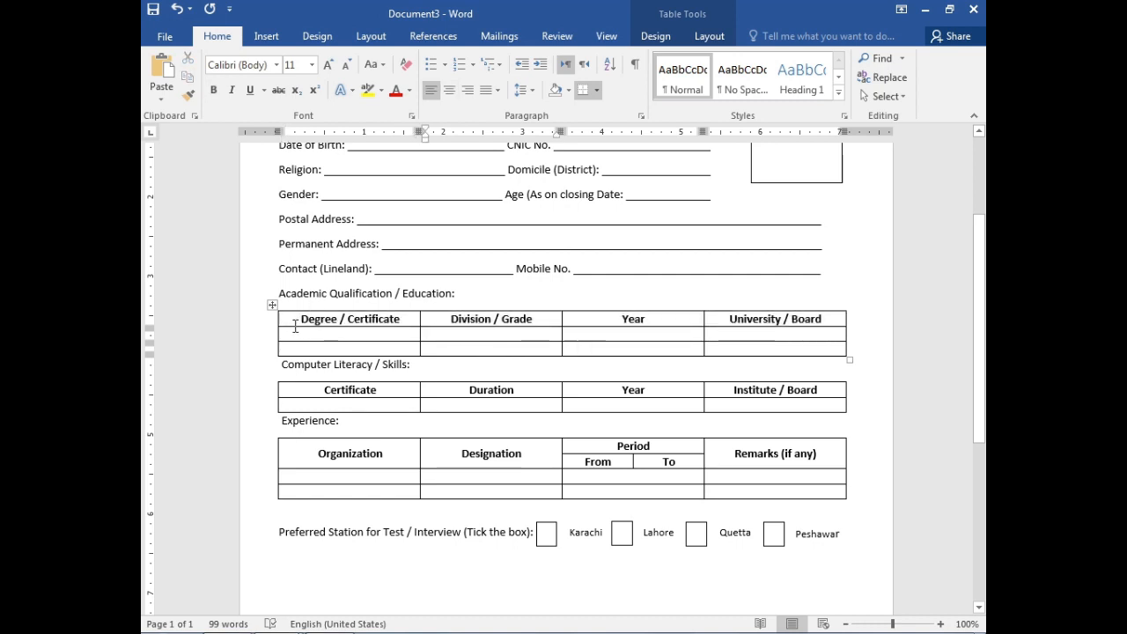
- Shade the header row of the Academic Qualification table with Blue, Accent 1, Lighter 40%
left_click_drag(297, 319, 785, 324)
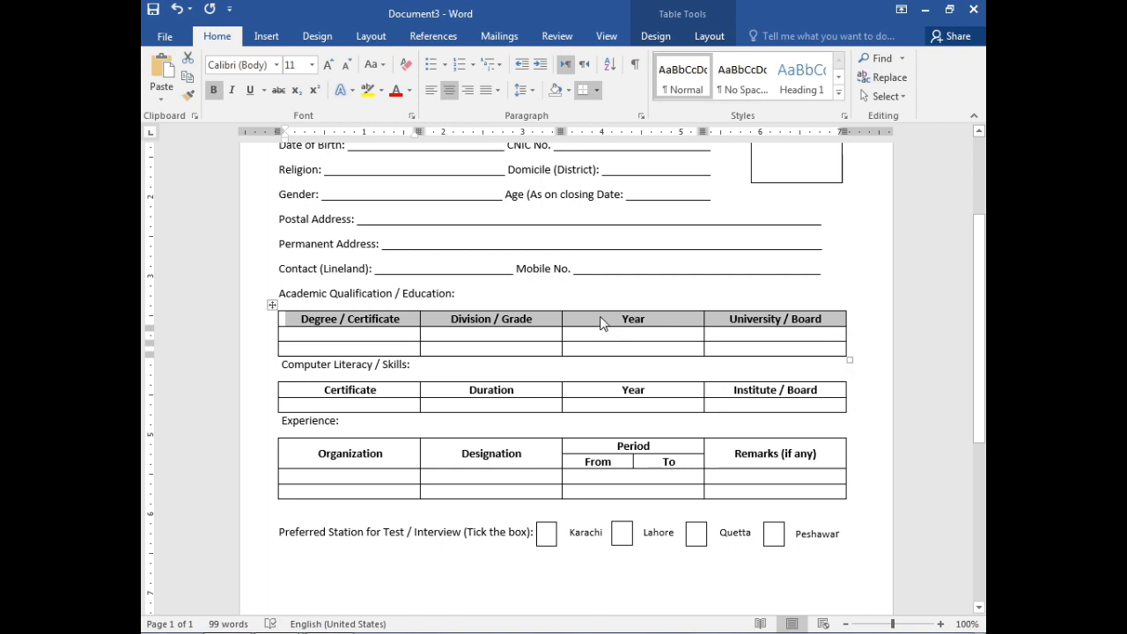
right_click(602, 323)
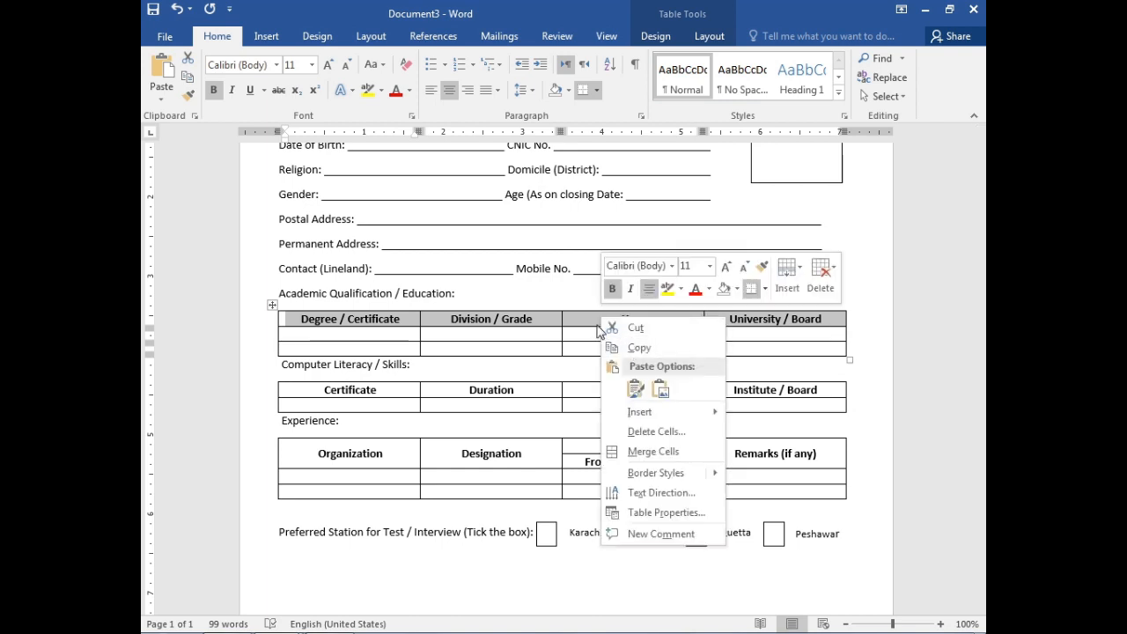
left_click(737, 294)
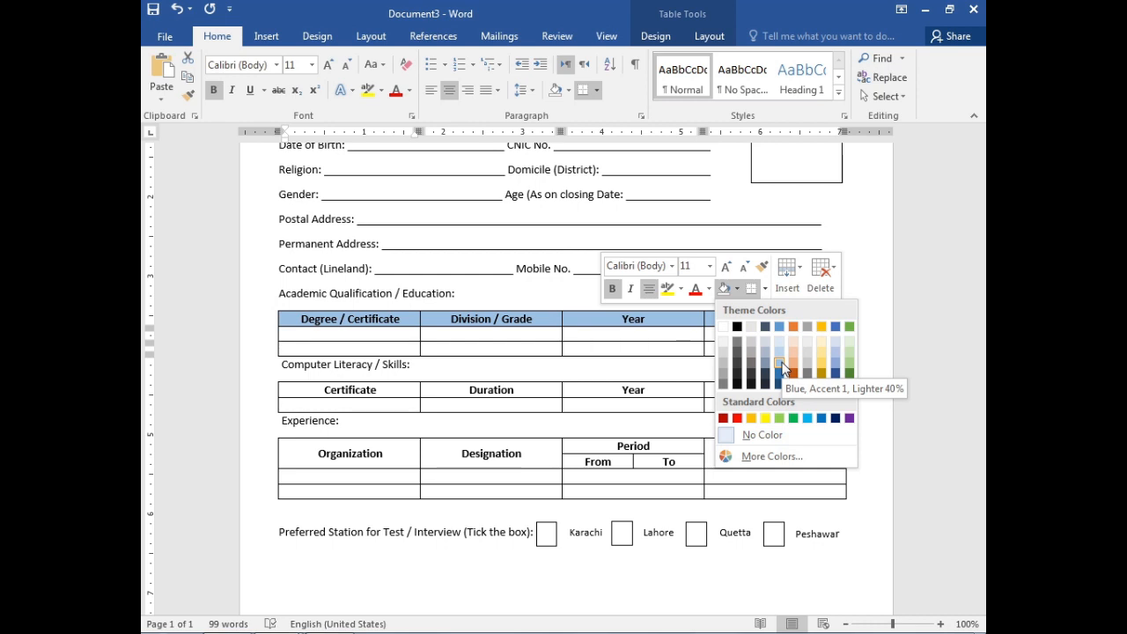
left_click(782, 367)
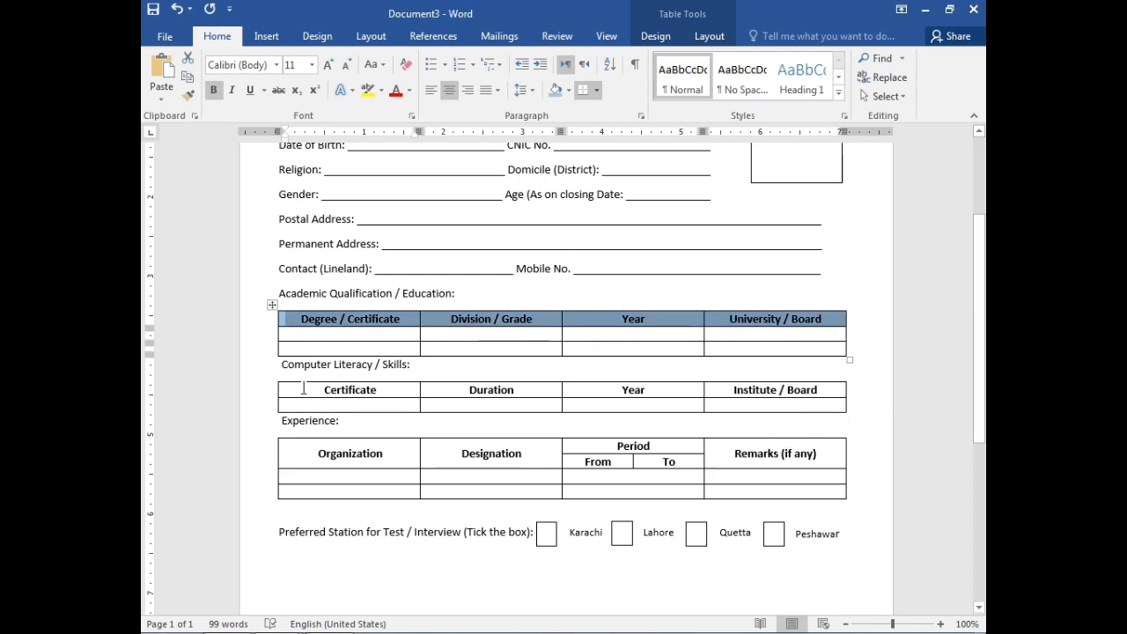
- Shade the header rows of the Computer Literacy / Skills and Experience tables, including From and To, with the same Blue, Accent 1, Lighter 40%
mouse_move(303, 388)
left_mouse_down()
mouse_move(286, 388)
mouse_move(734, 390)
left_mouse_up()
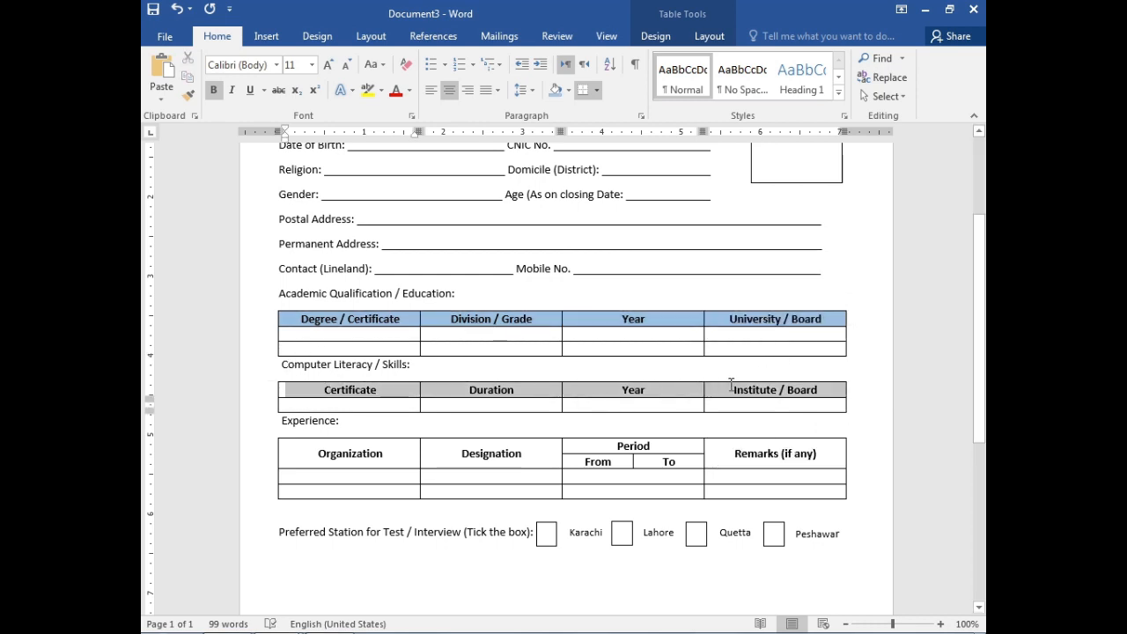
left_click(555, 92)
left_click_drag(315, 454, 785, 452)
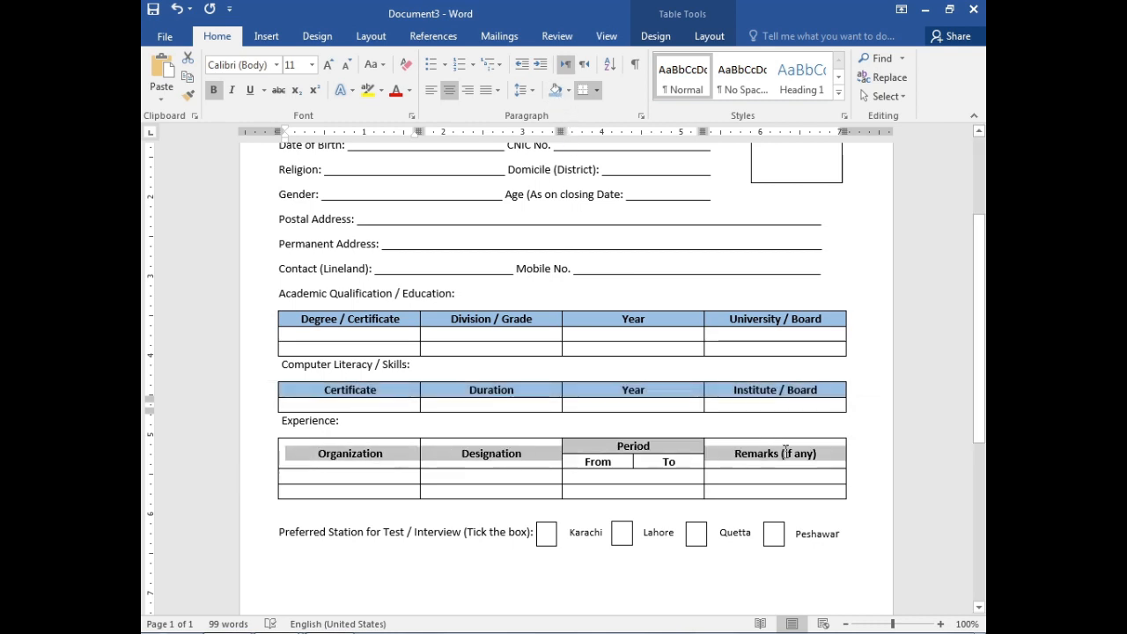
left_click(555, 92)
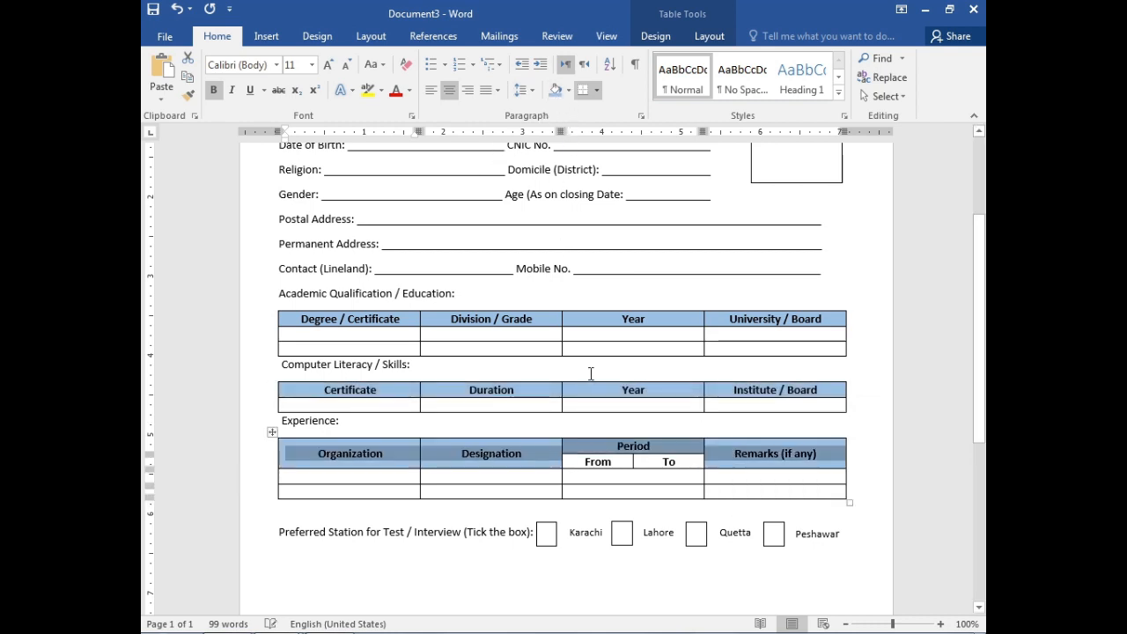
left_click_drag(584, 462, 692, 462)
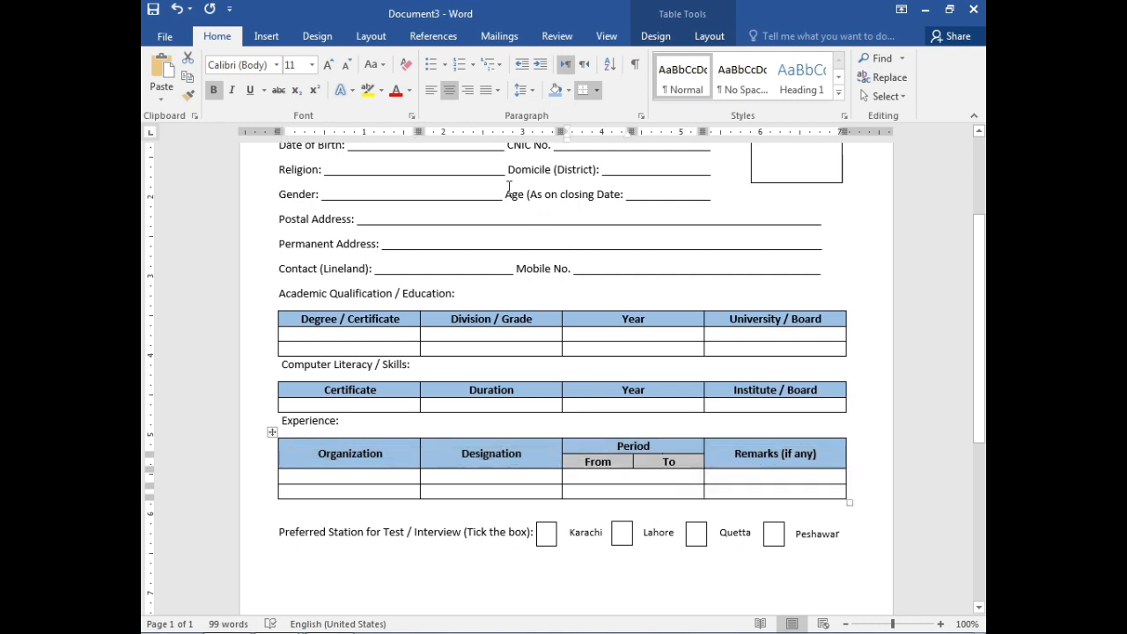
left_click(555, 93)
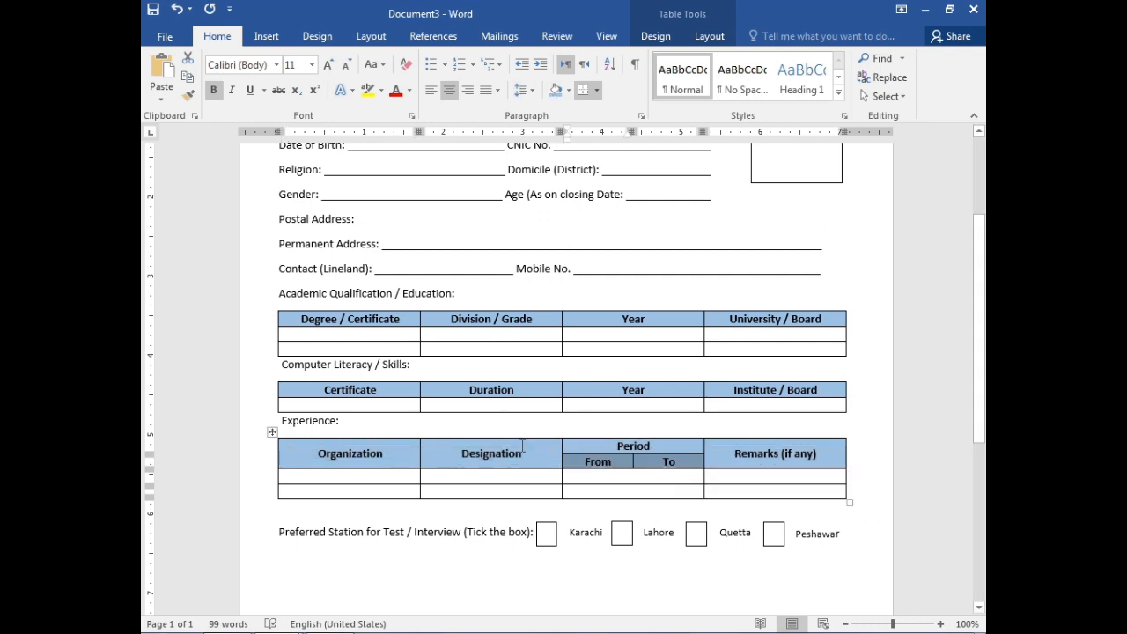
left_click(523, 446)
- Set the paragraph spacing of the whole Experience table to 6 pt before and 6 pt after
scroll(339, 471, "up", 3)
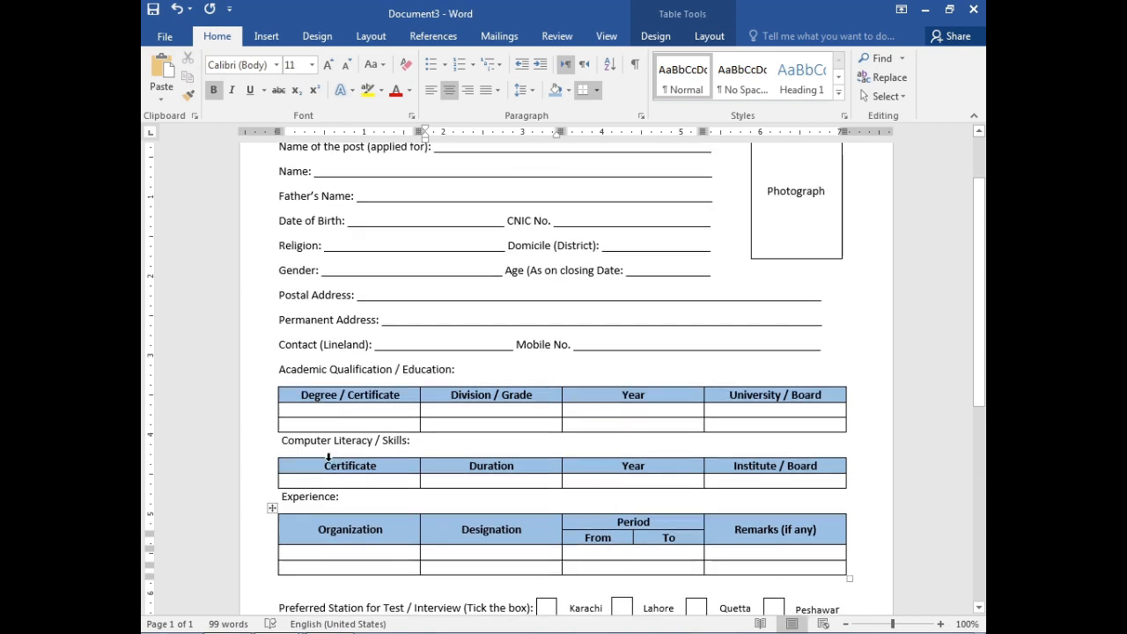
scroll(343, 476, "down", 3)
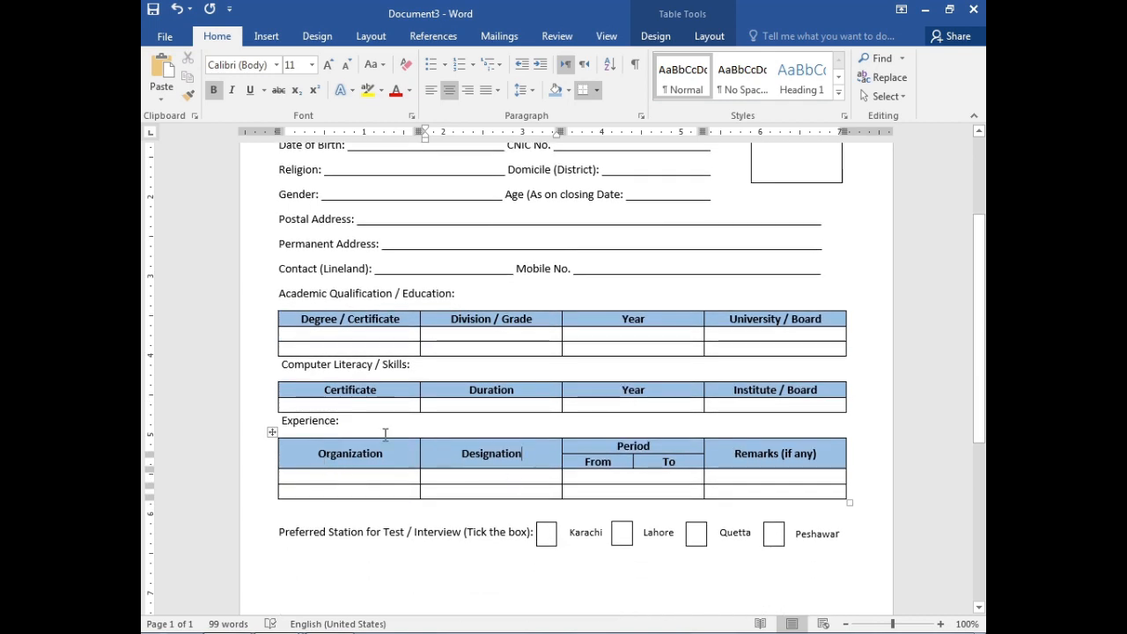
left_click(271, 431)
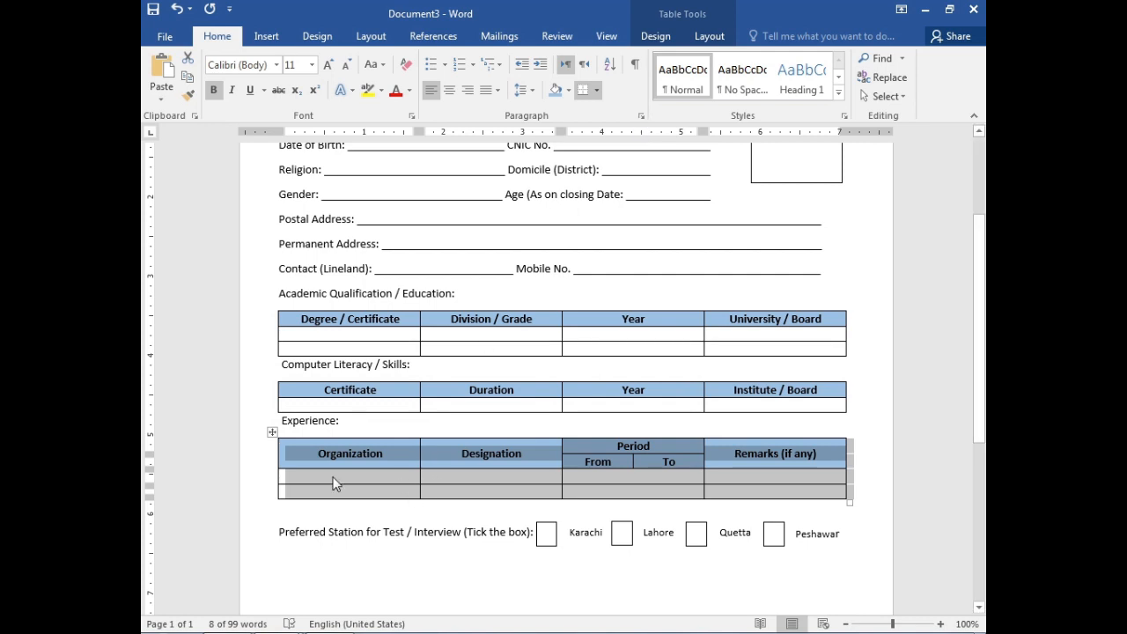
left_click(642, 117)
left_click_drag(662, 123, 643, 104)
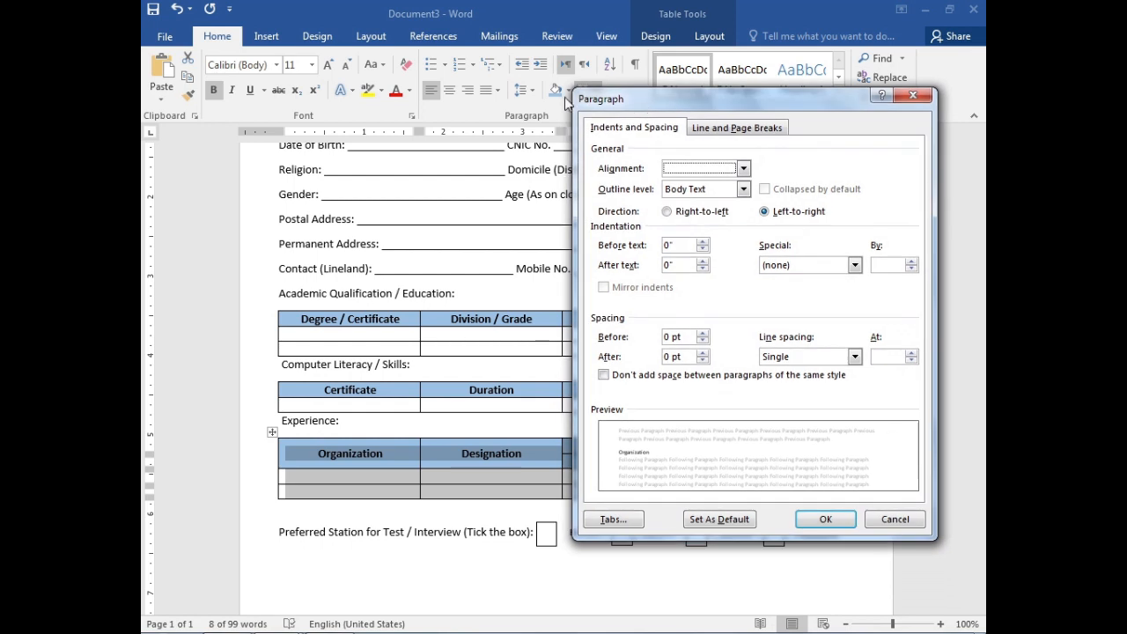
left_click(703, 334)
left_click(703, 353)
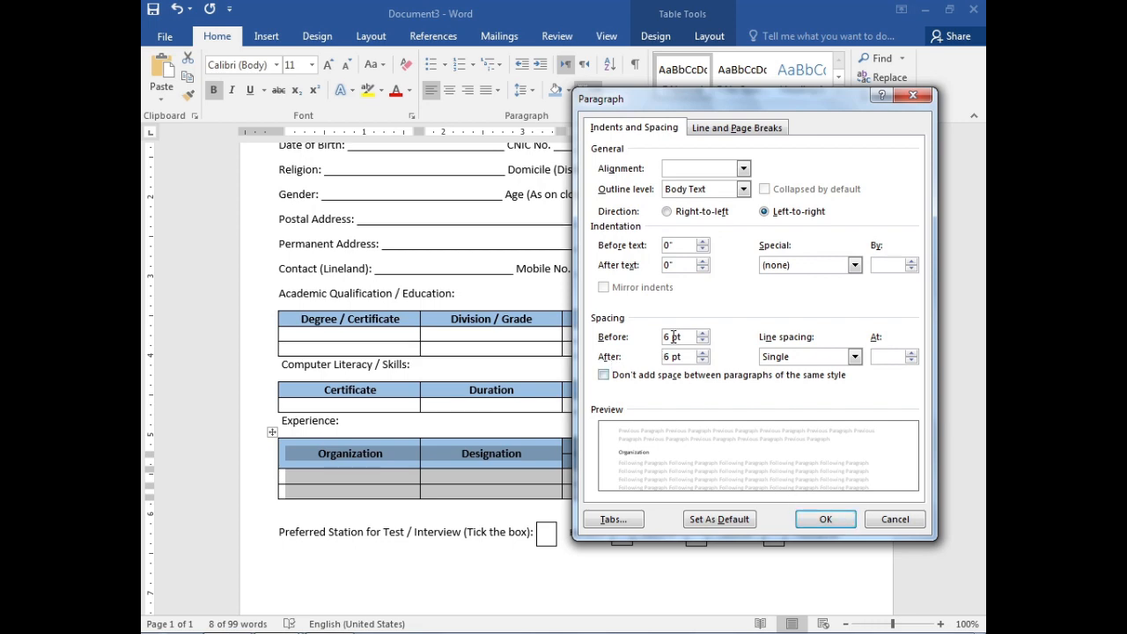
left_click(826, 520)
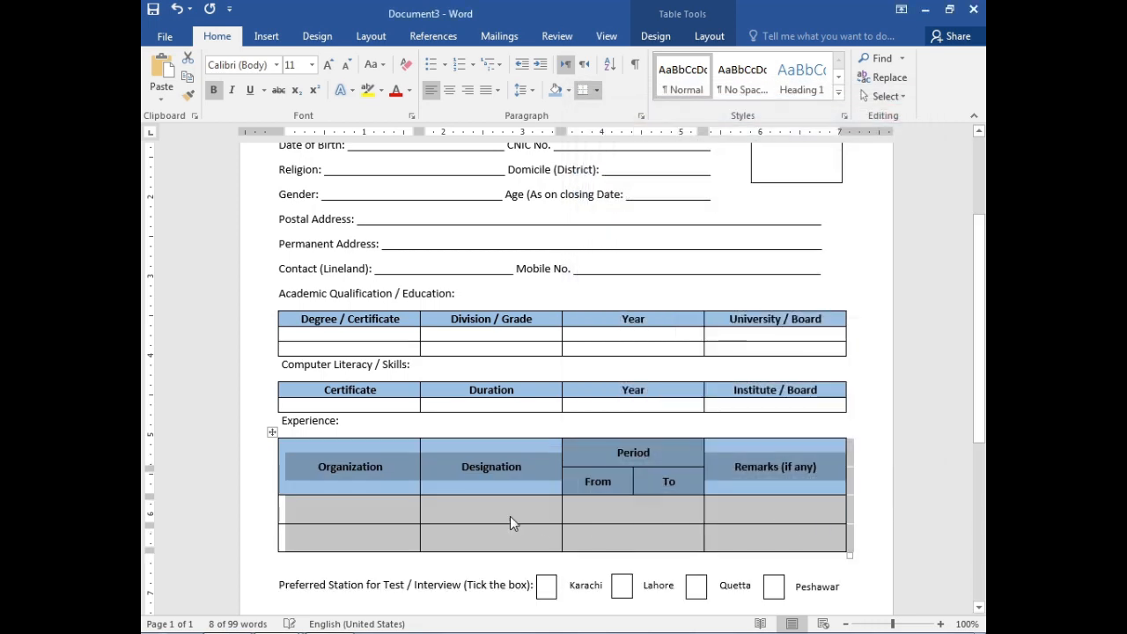
left_click(500, 516)
- Set the paragraph spacing of the whole Computer Literacy / Skills table to 6 pt before and 6 pt after
scroll(495, 507, "down", 2)
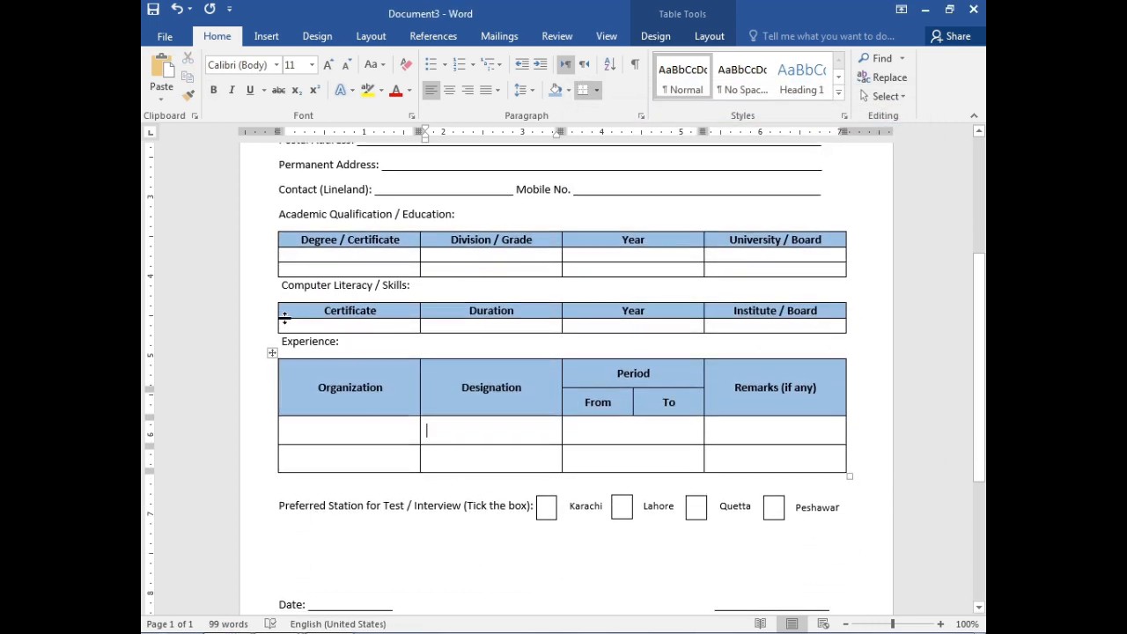
left_click(287, 310)
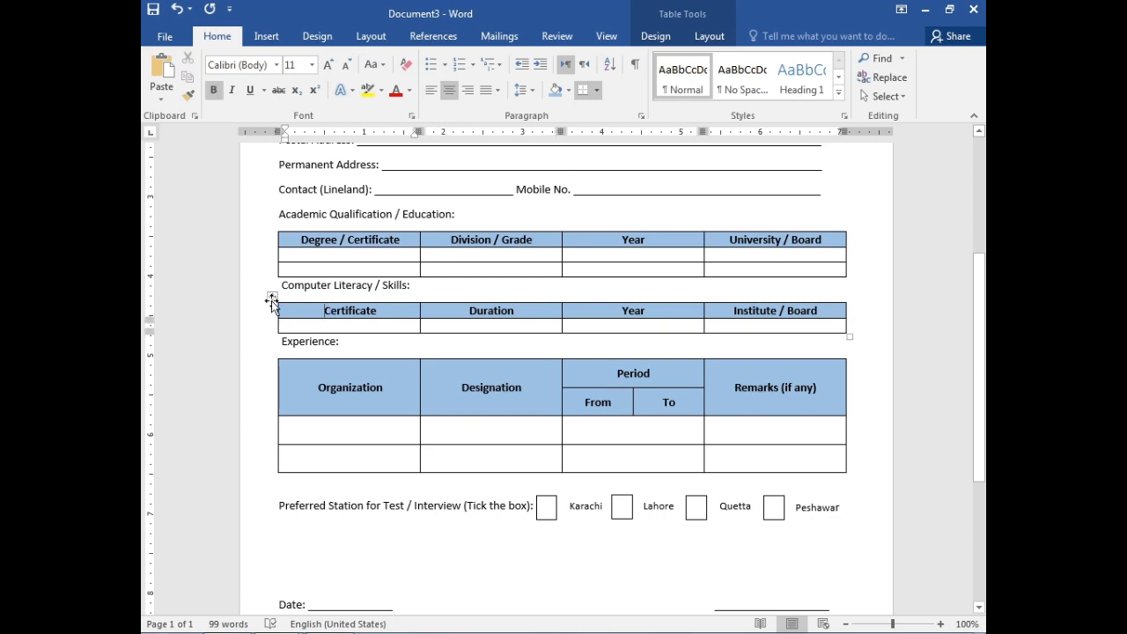
left_click(272, 300)
left_click(641, 115)
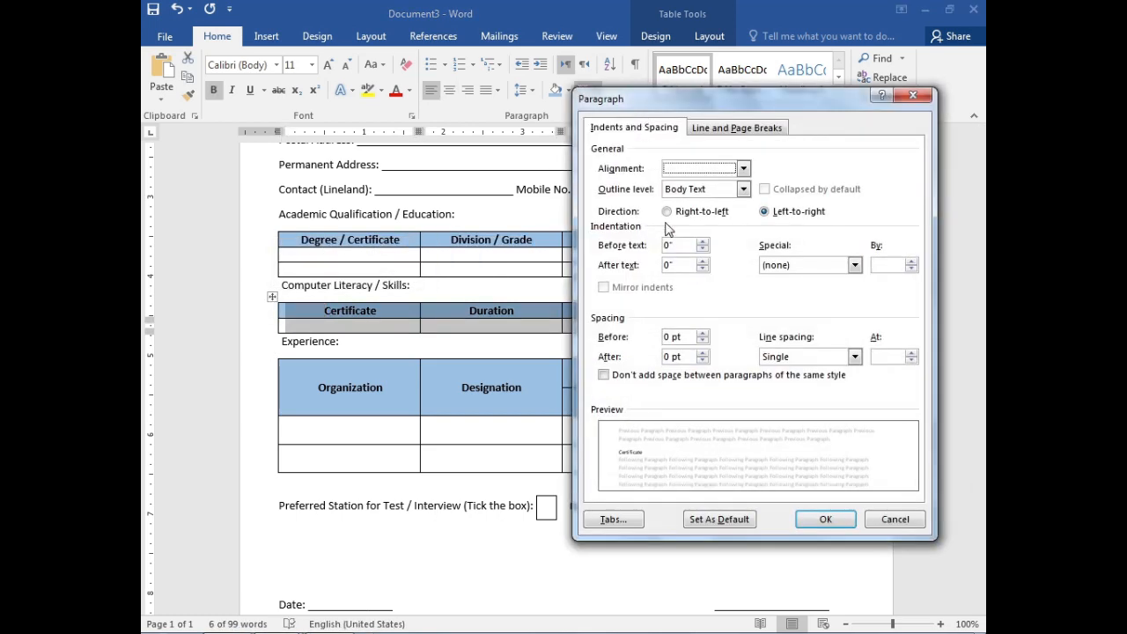
left_click(702, 333)
left_click(702, 353)
left_click(826, 518)
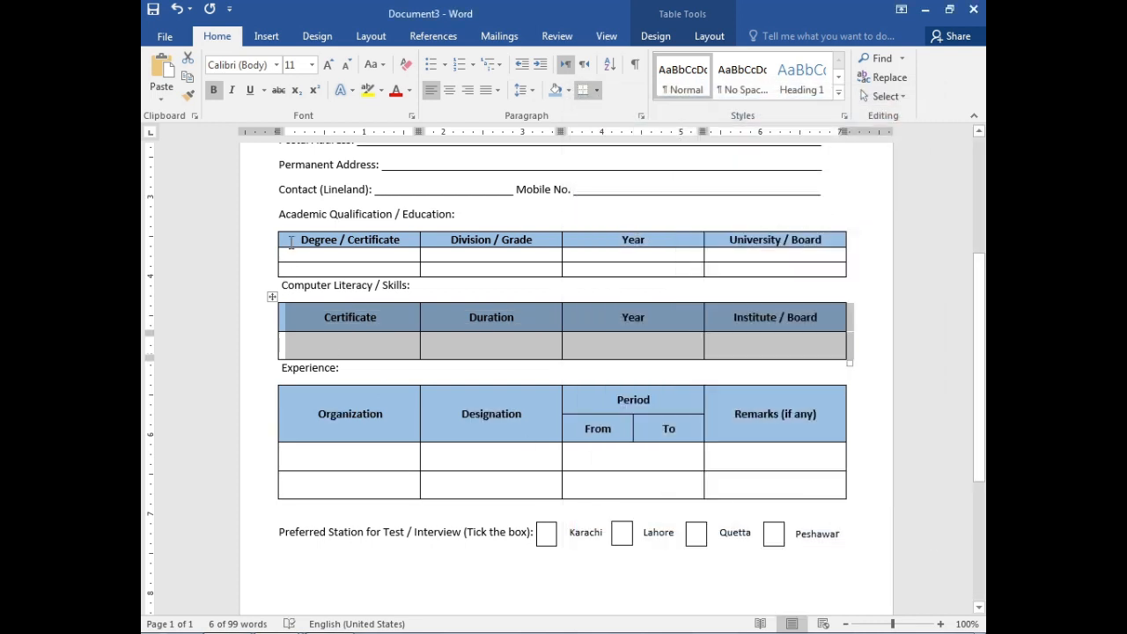
- Set the paragraph spacing of the whole Academic Qualification / Education table to 6 pt before and 6 pt after
left_click(290, 245)
left_click(272, 226)
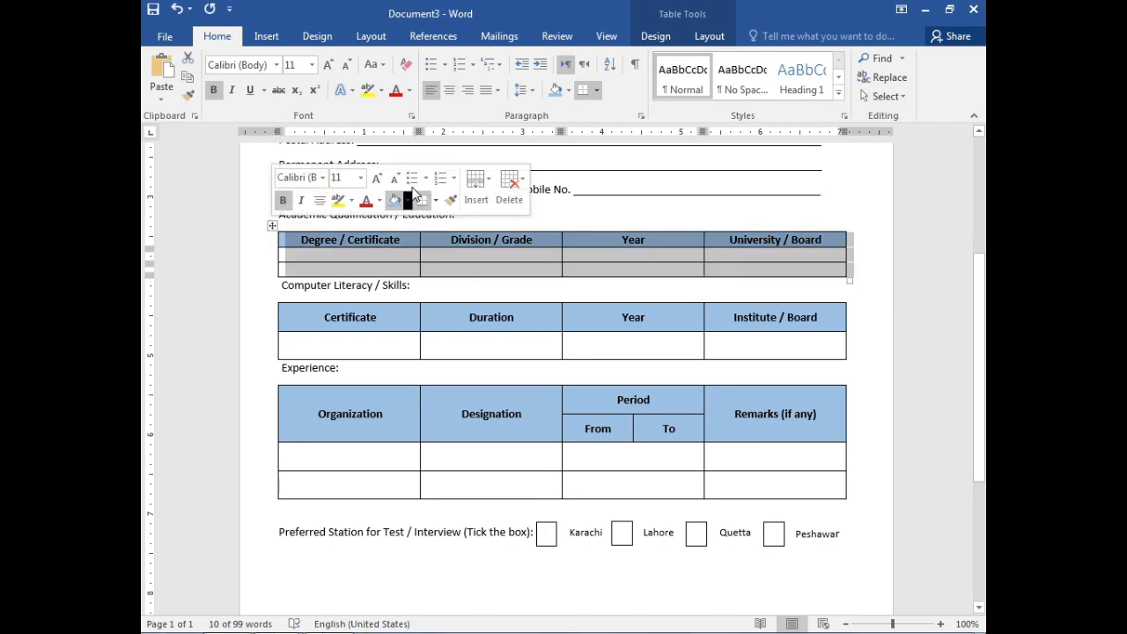
left_click(641, 115)
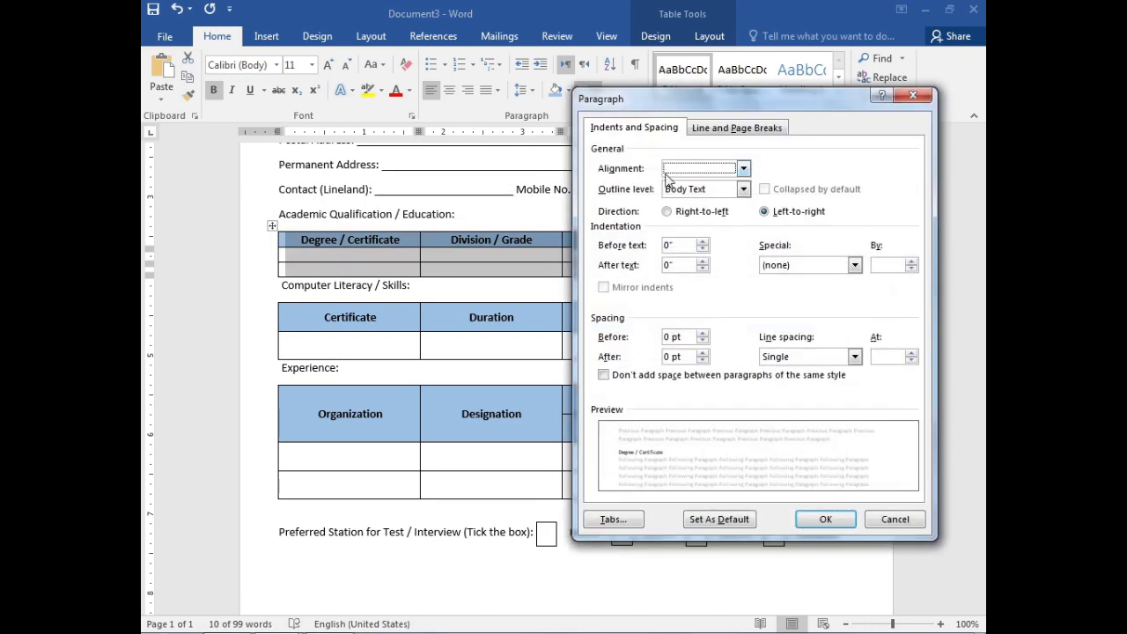
left_click(704, 337)
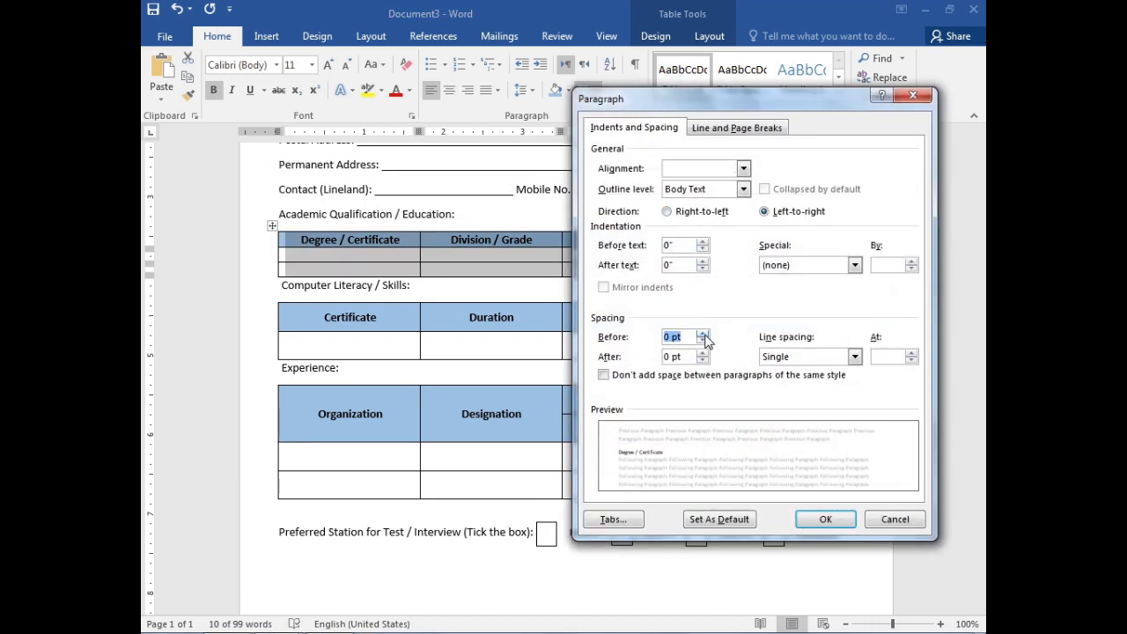
left_click(703, 335)
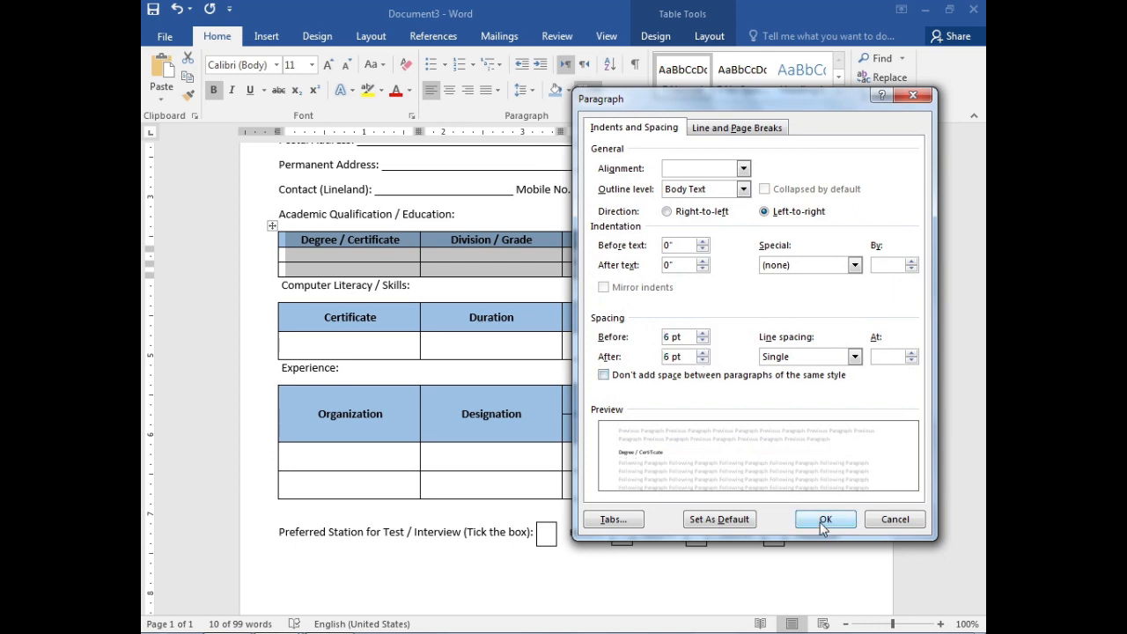
left_click(823, 519)
left_click(484, 438)
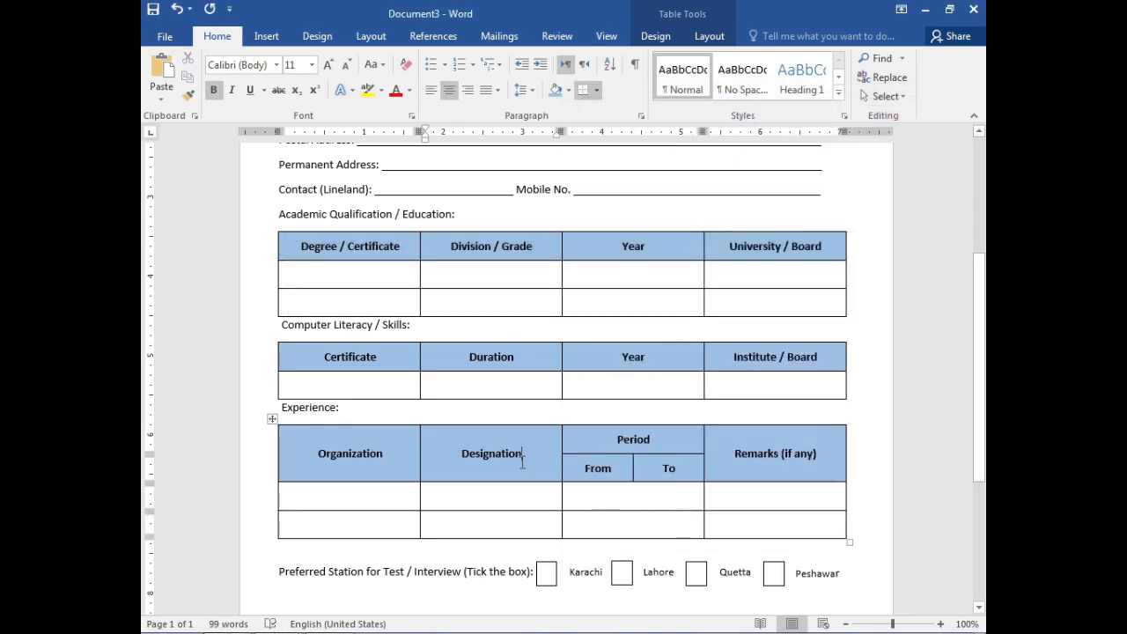
- Make the "Academic Qualification / Education:" heading bold at font size 14
scroll(522, 462, "down", 2)
scroll(522, 462, "up", 7)
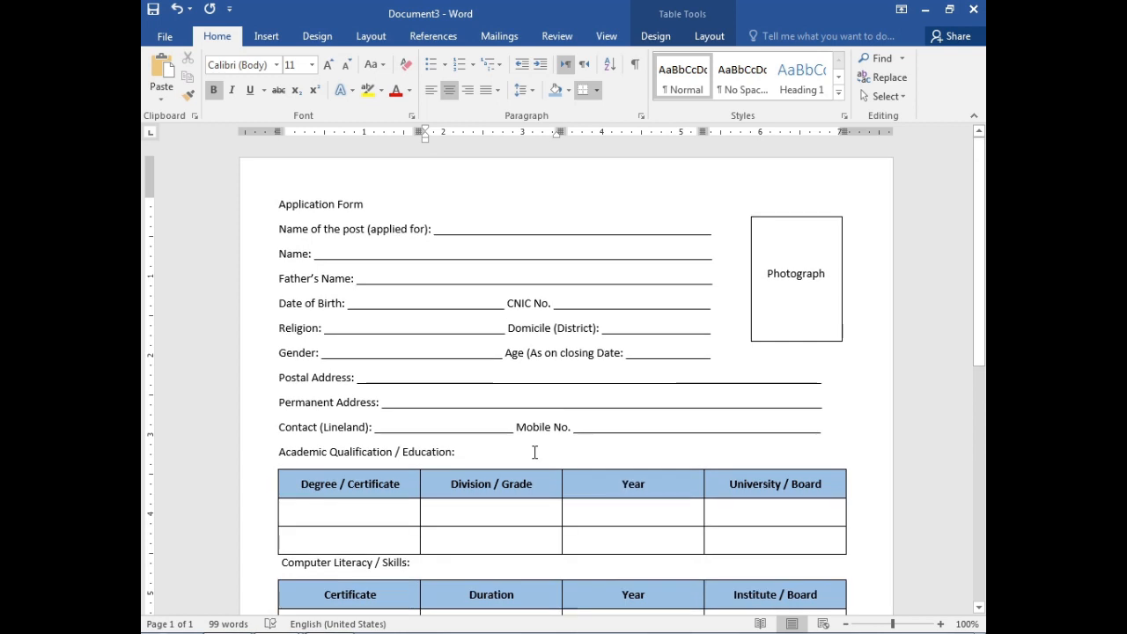
scroll(430, 388, "down", 3)
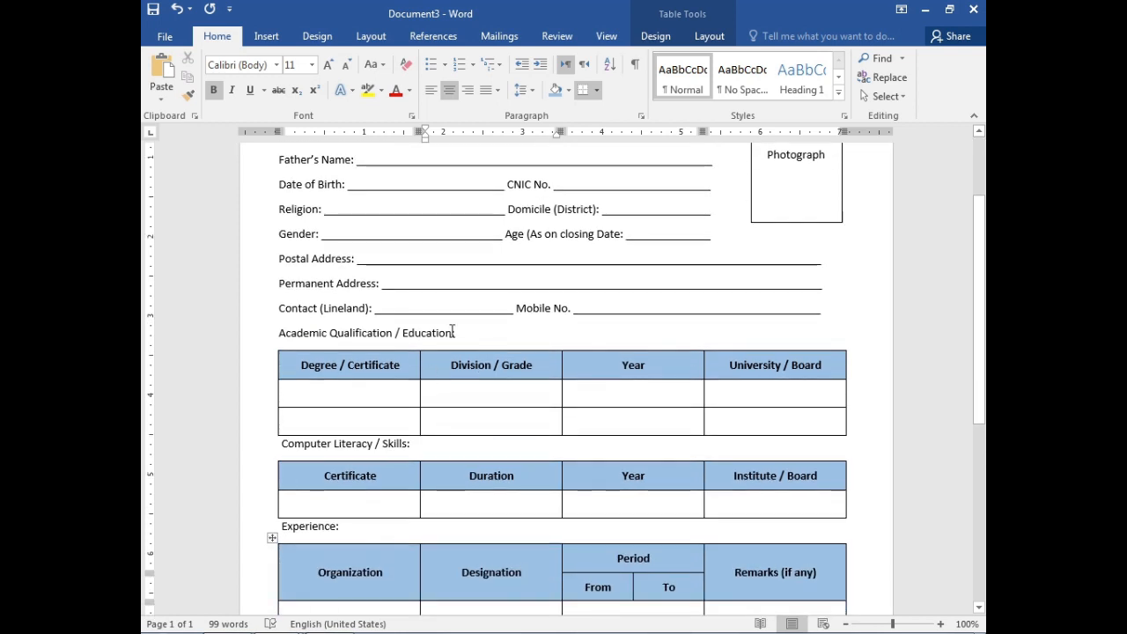
left_click_drag(455, 333, 287, 335)
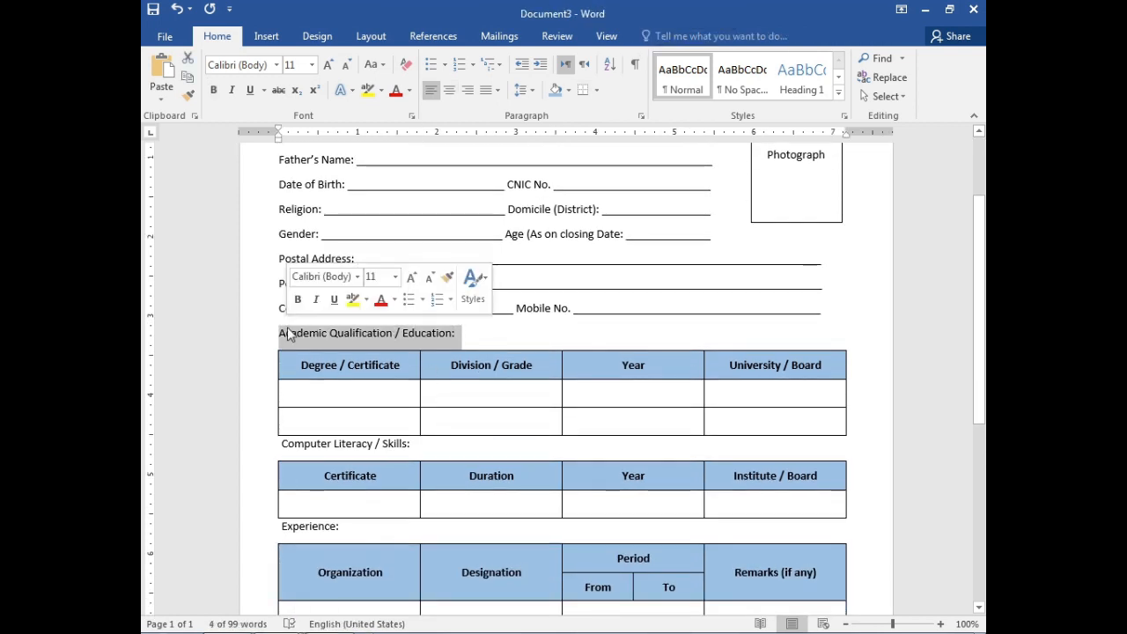
left_click(311, 65)
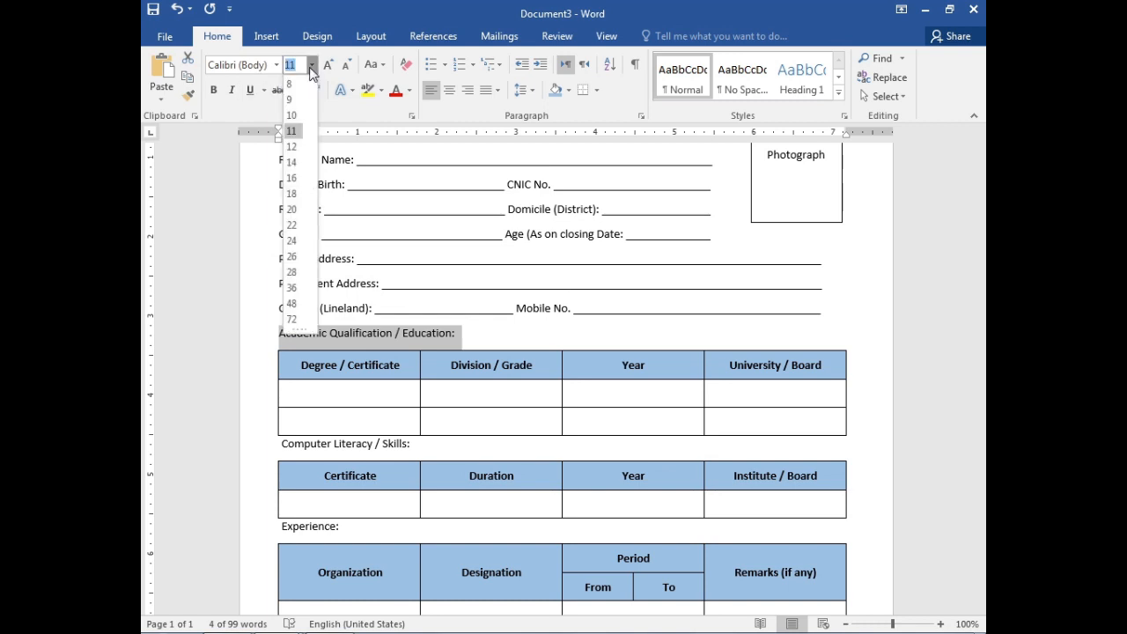
left_click(294, 163)
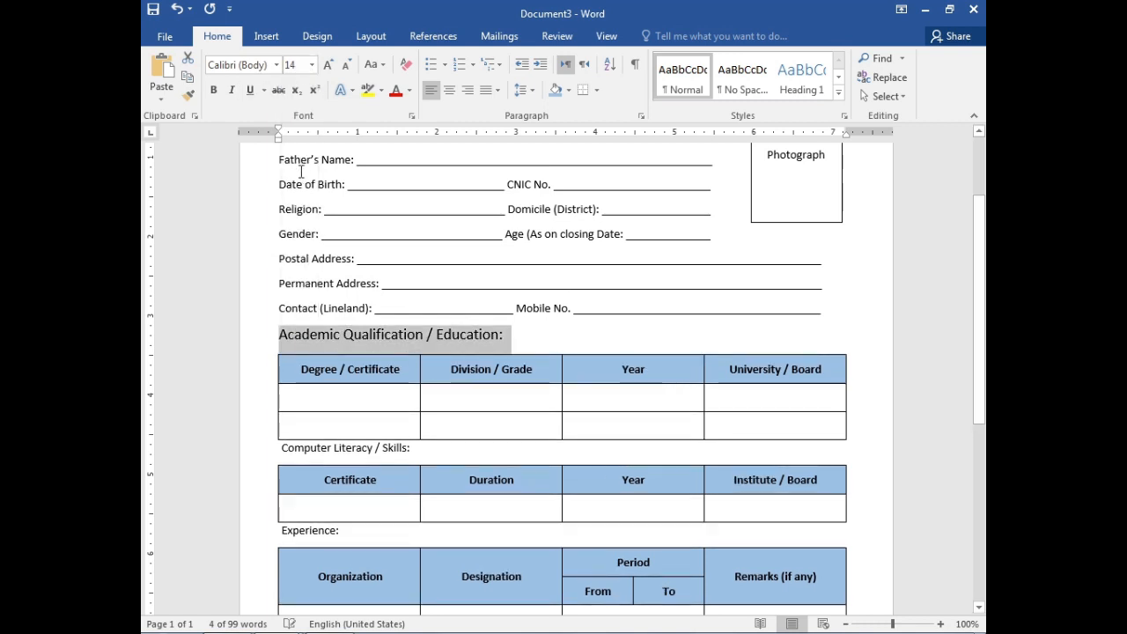
left_click(213, 91)
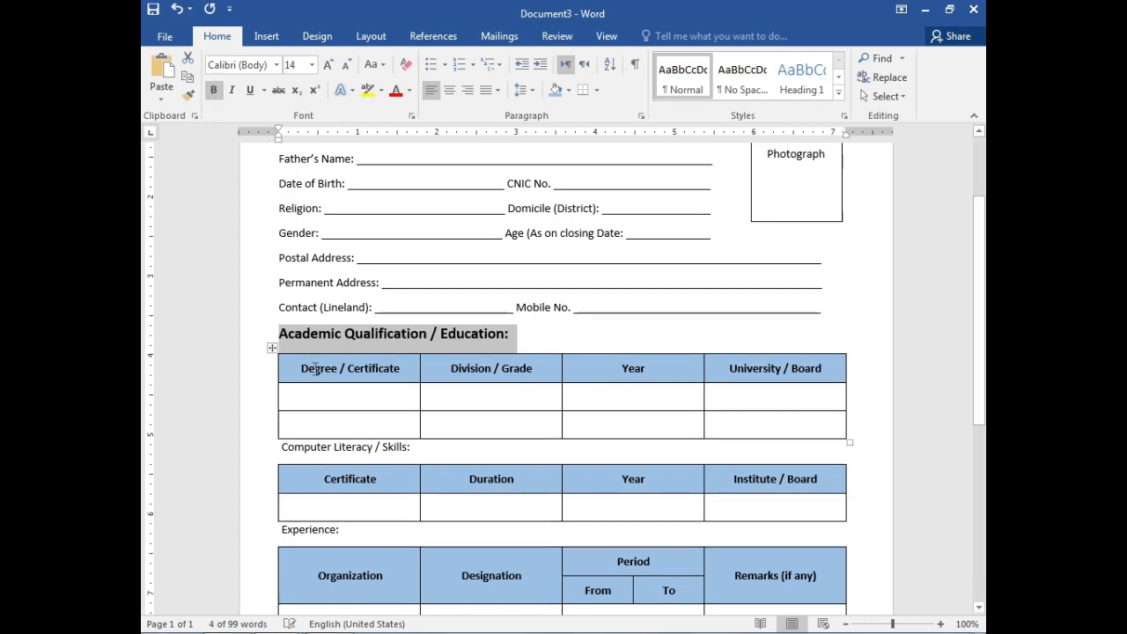
scroll(403, 379, "down", 2)
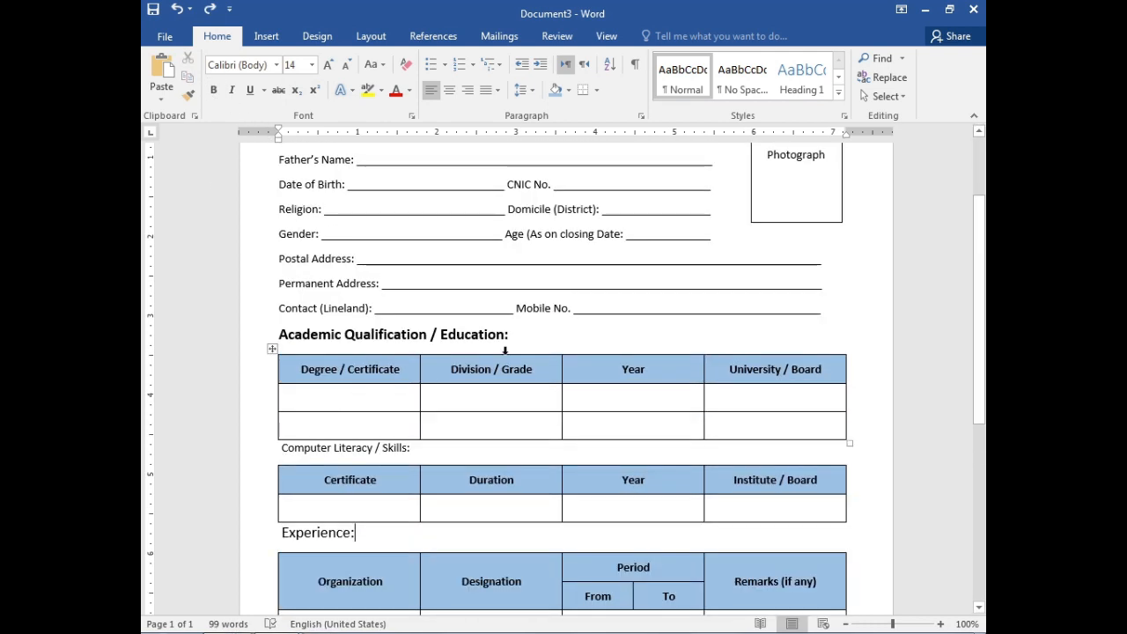
left_click_drag(500, 331, 278, 335)
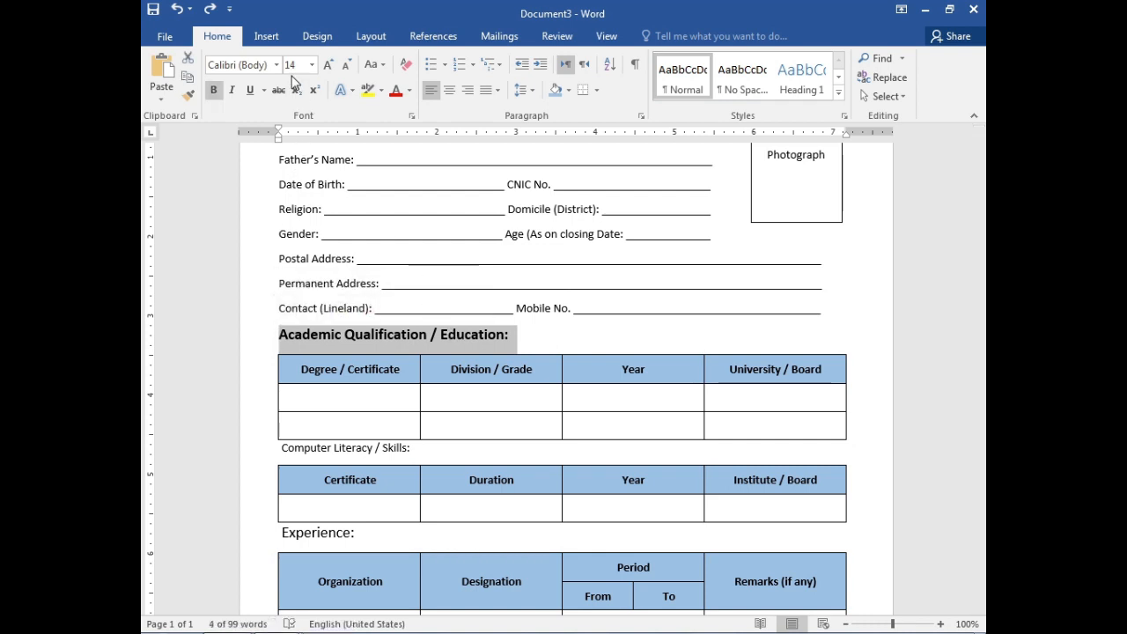
left_click(521, 337)
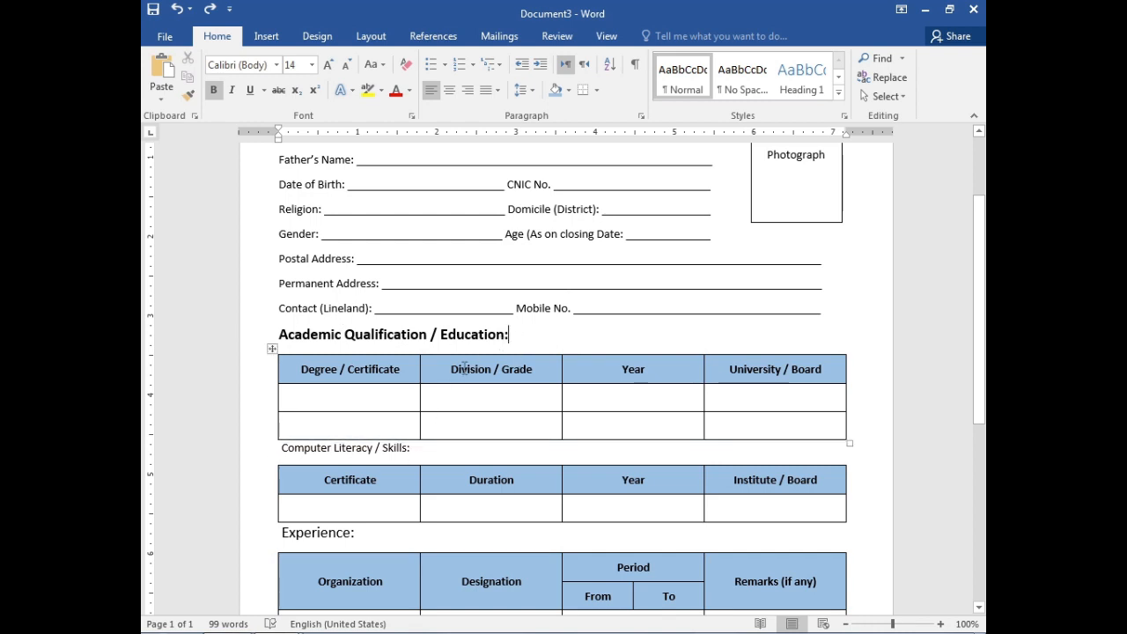
left_click_drag(423, 450, 275, 449)
triple_click(337, 542)
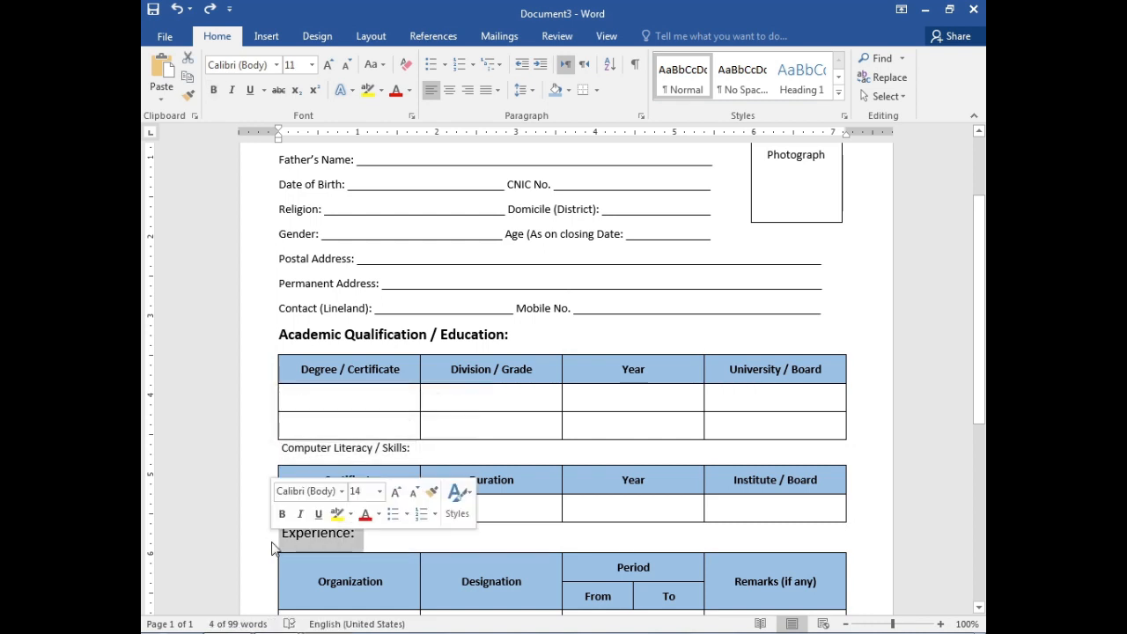
left_click(588, 332)
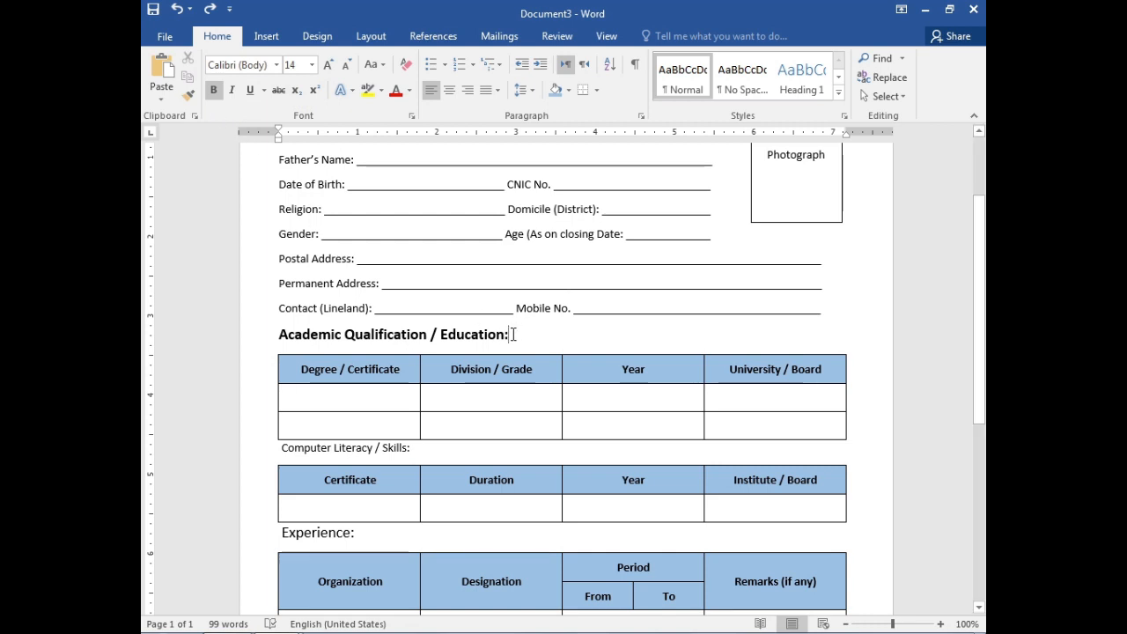
- Try to copy the "Academic Qualification / Education:" heading's formatting to the start of the "Computer Literacy / Skills:" line
left_click_drag(513, 333, 299, 335)
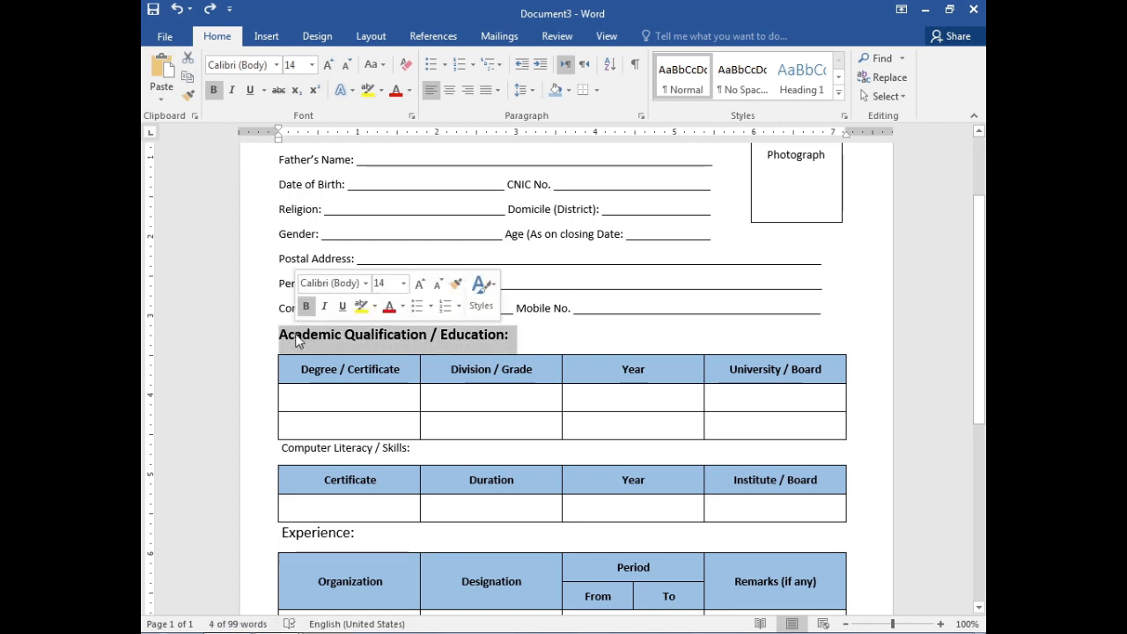
left_click(190, 101)
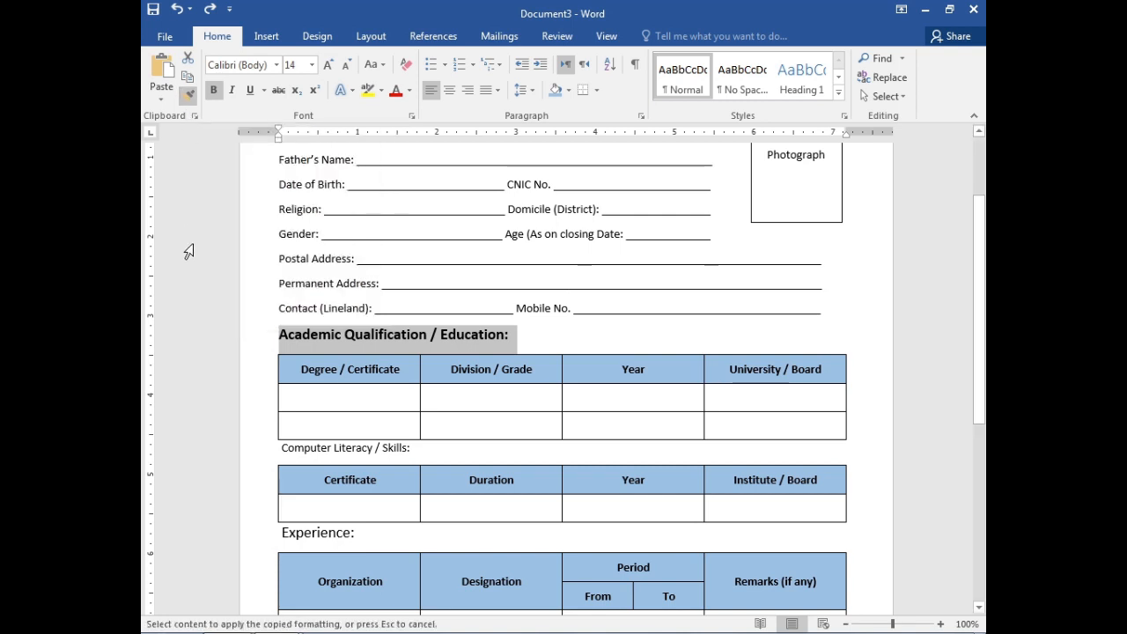
left_click(277, 449)
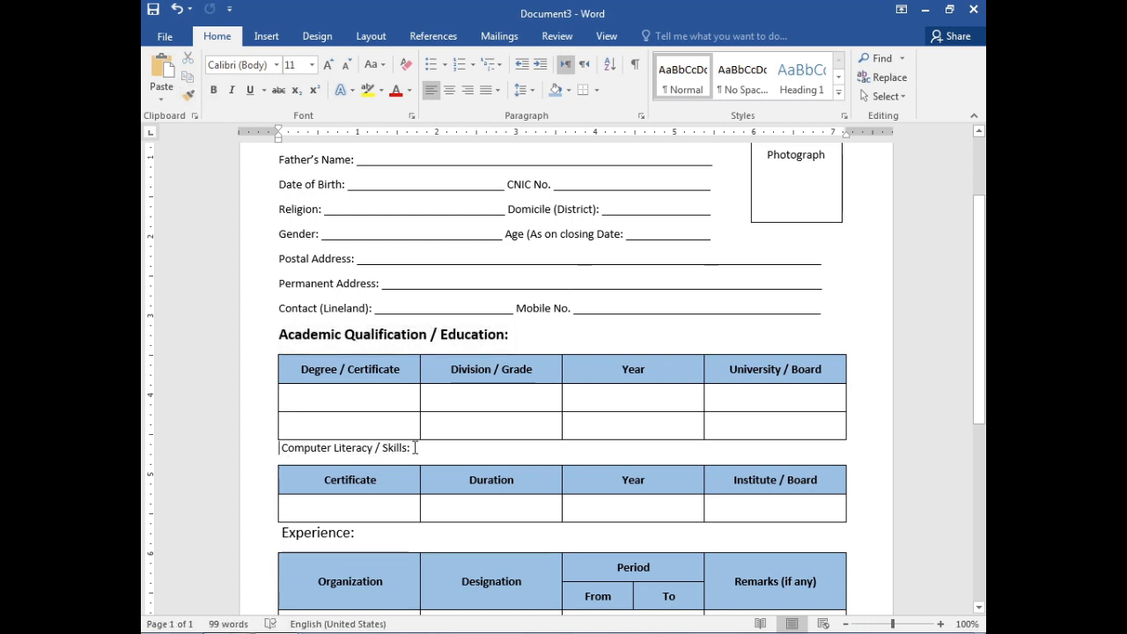
- Copy the "Academic Qualification / Education:" heading's formatting onto the whole "Computer Literacy / Skills:" heading with Format Painter
left_click_drag(519, 335, 278, 336)
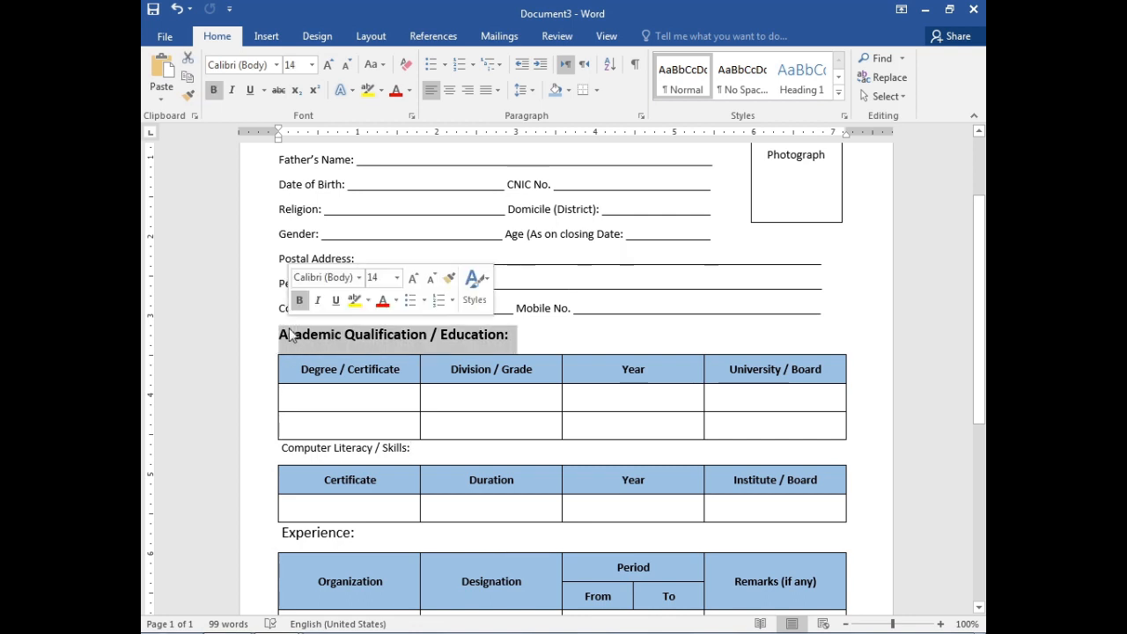
left_click(188, 97)
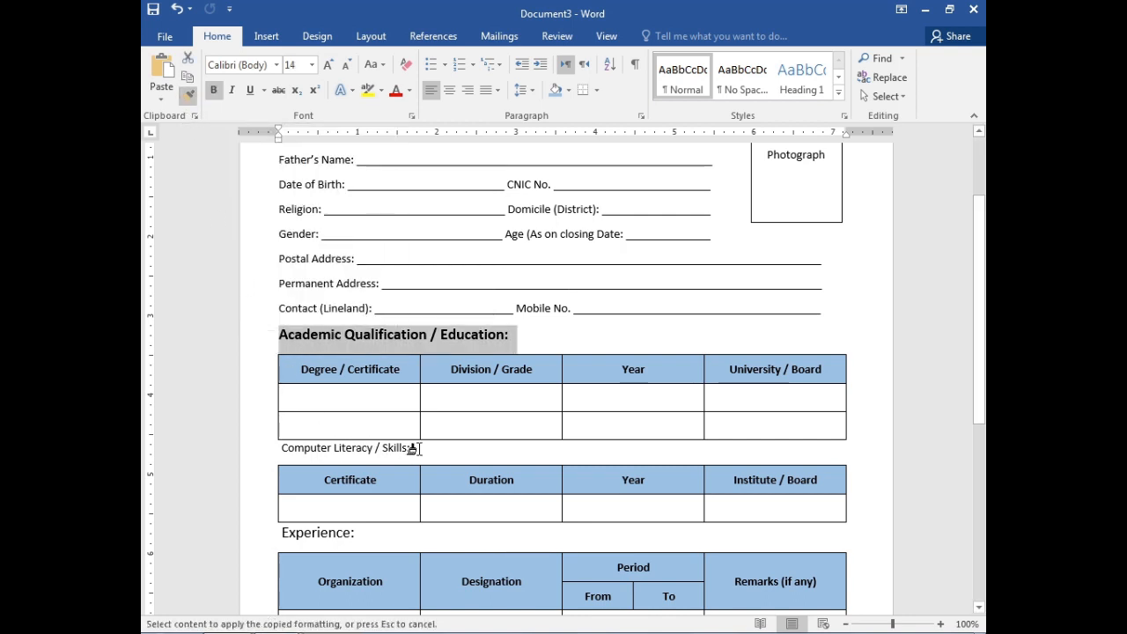
mouse_move(402, 447)
left_mouse_down()
mouse_move(317, 433)
mouse_move(276, 452)
mouse_move(284, 458)
left_mouse_up()
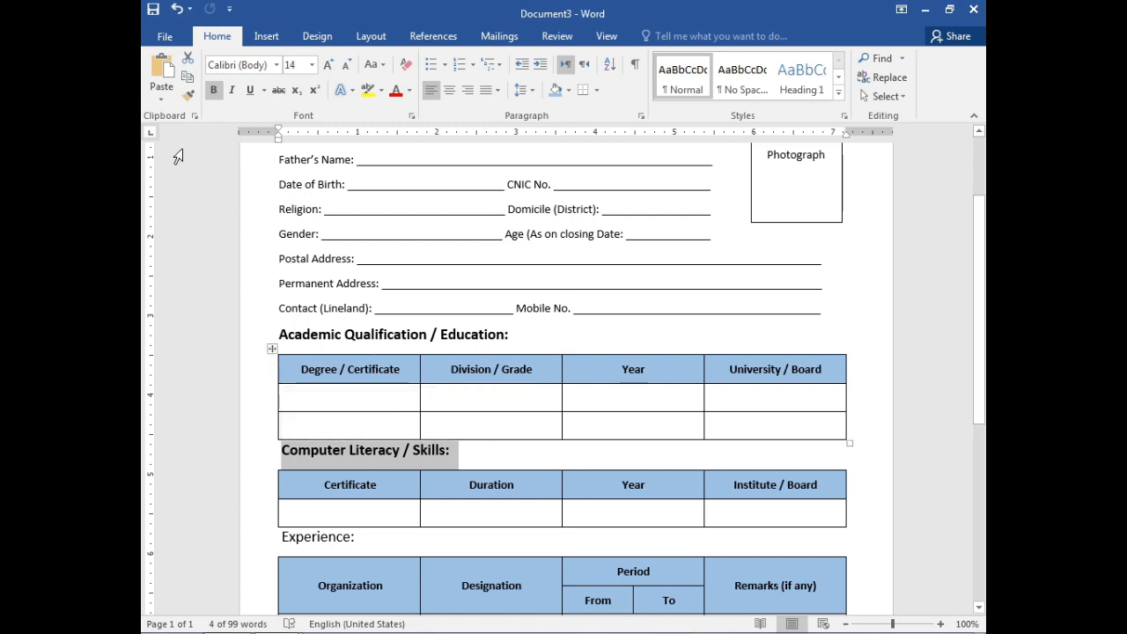
- Copy the "Computer Literacy / Skills:" heading's formatting onto the "Experience:" heading with Format Painter
left_click(188, 95)
scroll(270, 422, "down", 2)
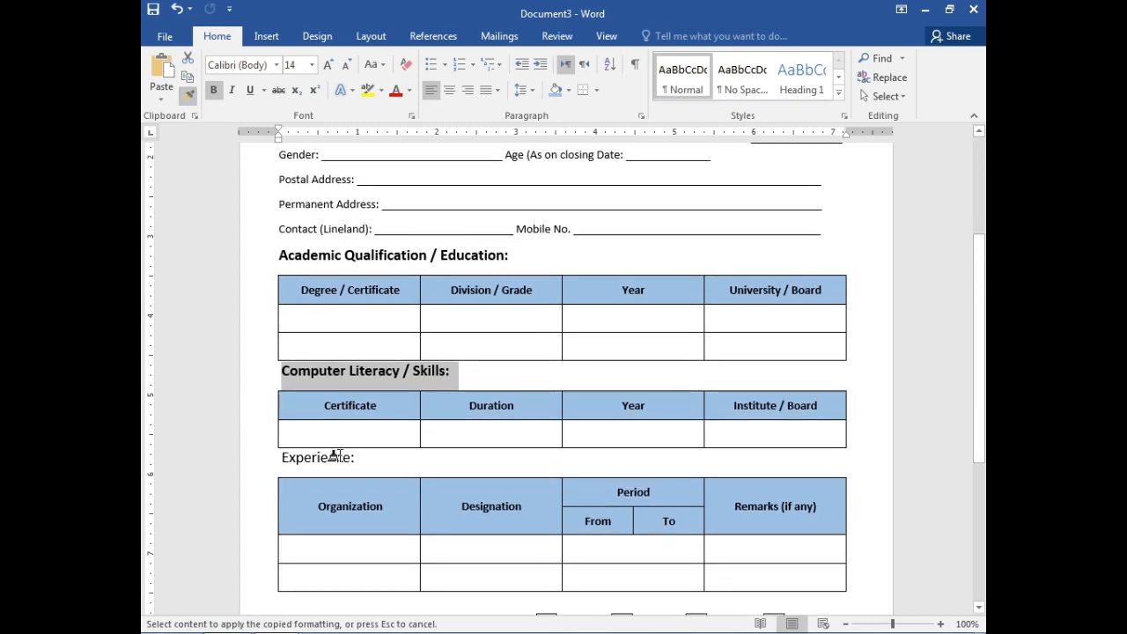
left_click_drag(355, 460, 287, 459)
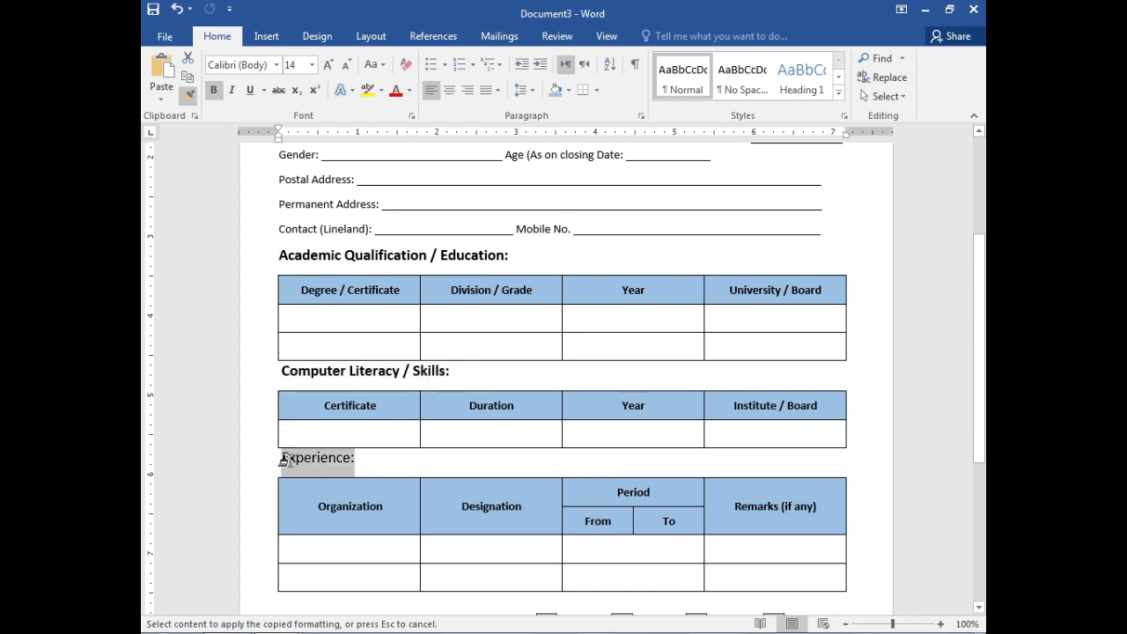
left_click_drag(286, 459, 275, 459)
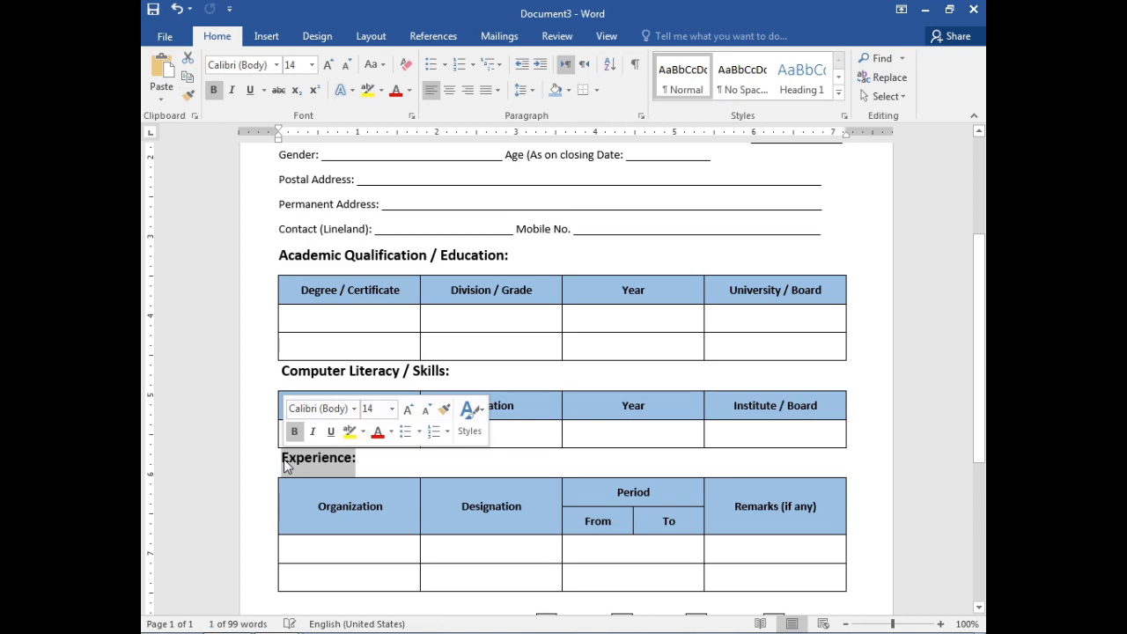
left_click(383, 469)
- Switch to the Draft document, examine its section heading numbering, tables and closing lines, and return to Document3
scroll(383, 470, "up", 5)
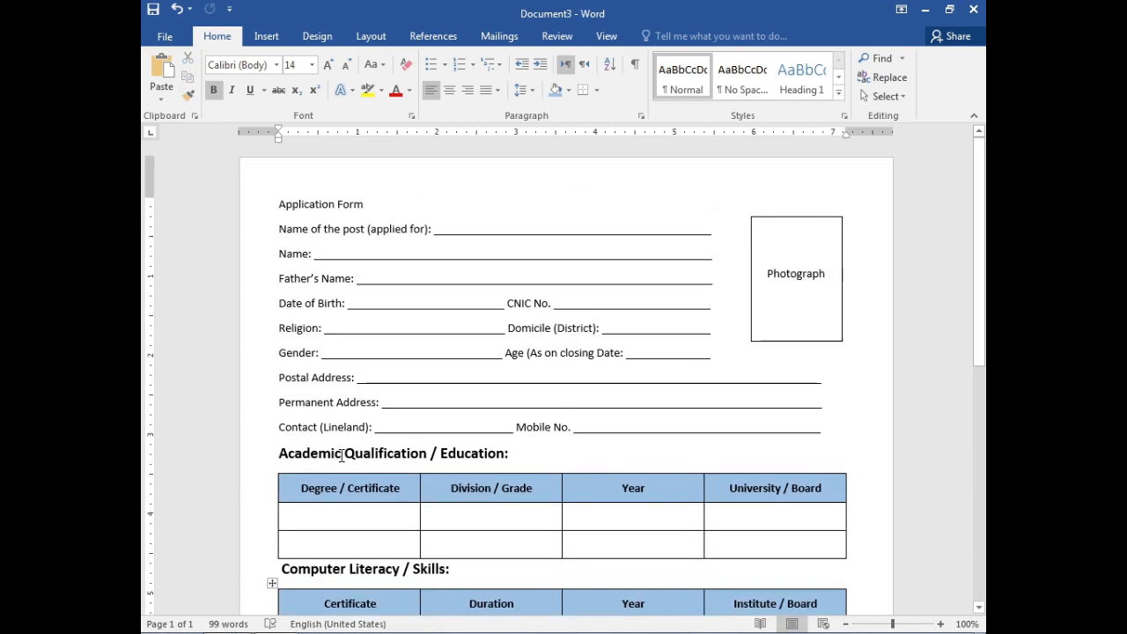
scroll(320, 526, "down", 5)
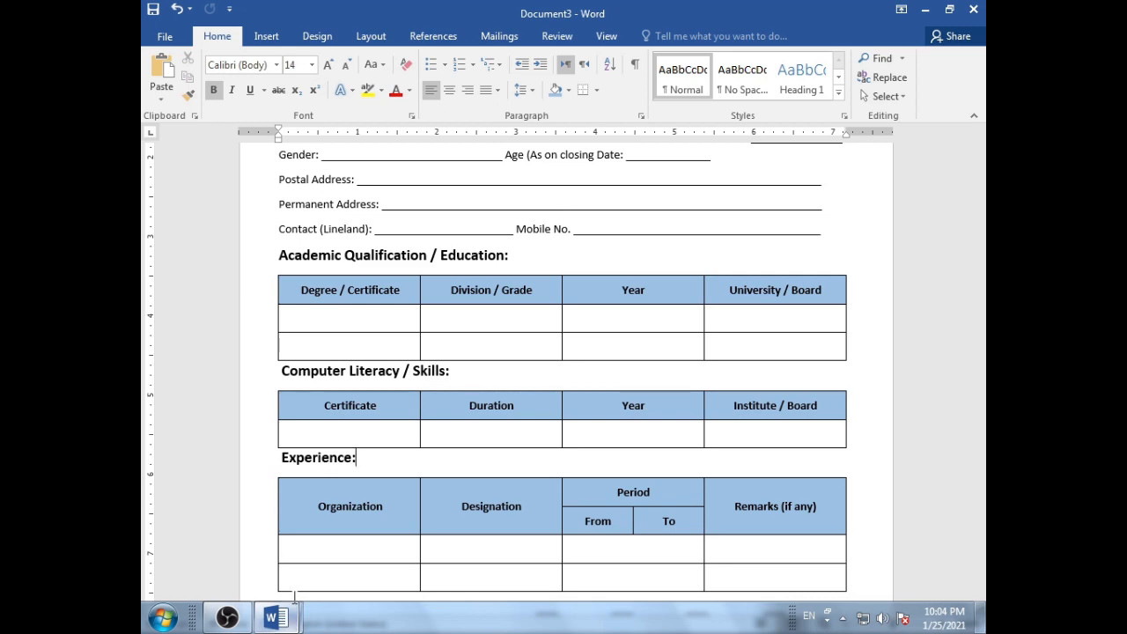
mouse_move(284, 630)
left_click(370, 539)
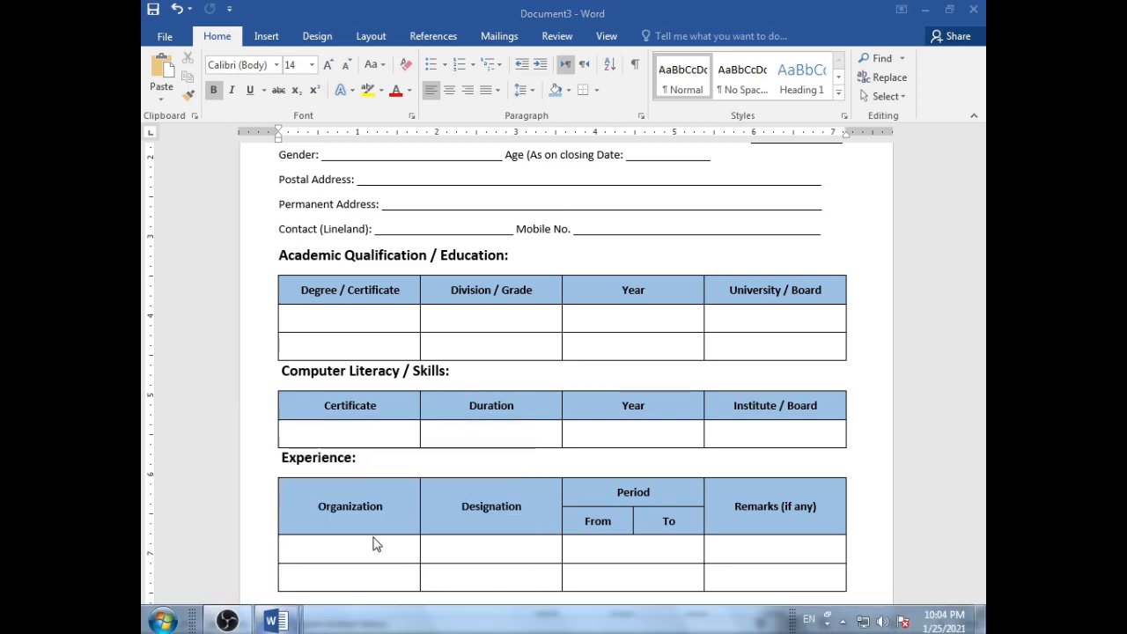
scroll(378, 475, "up", 8)
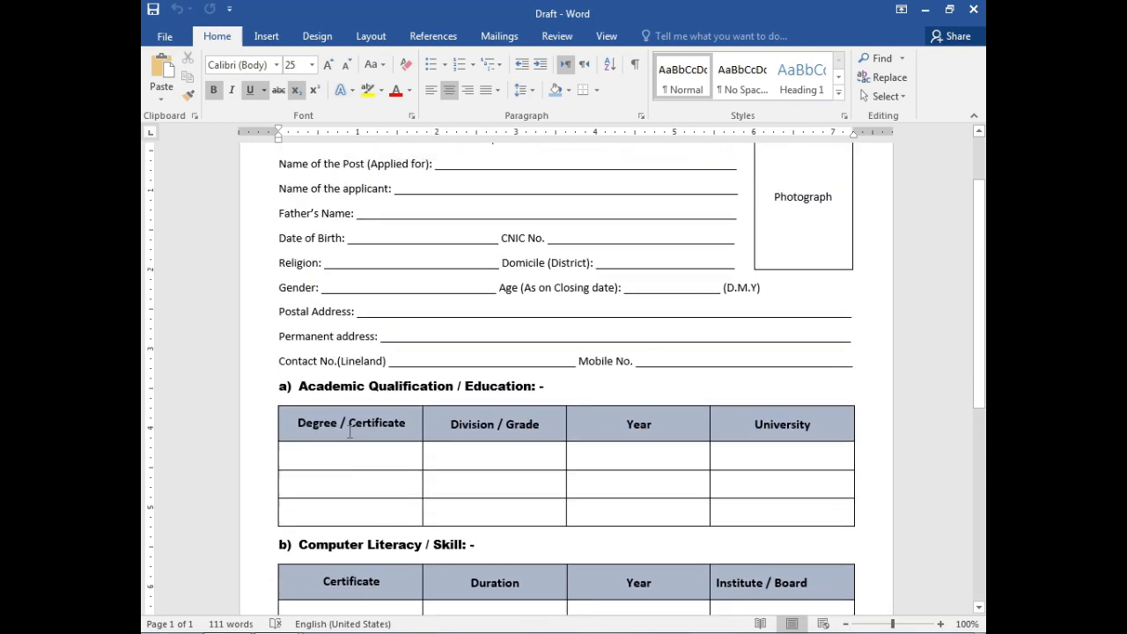
scroll(350, 431, "down", 5)
scroll(345, 433, "up", 4)
scroll(339, 475, "down", 4)
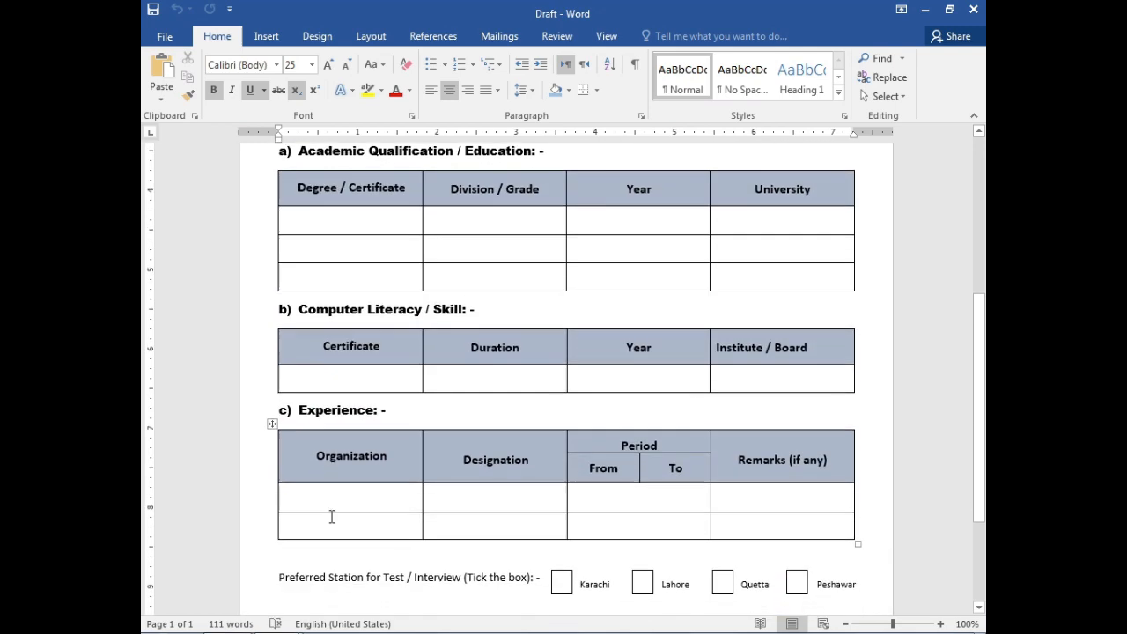
scroll(332, 517, "down", 3)
mouse_move(273, 616)
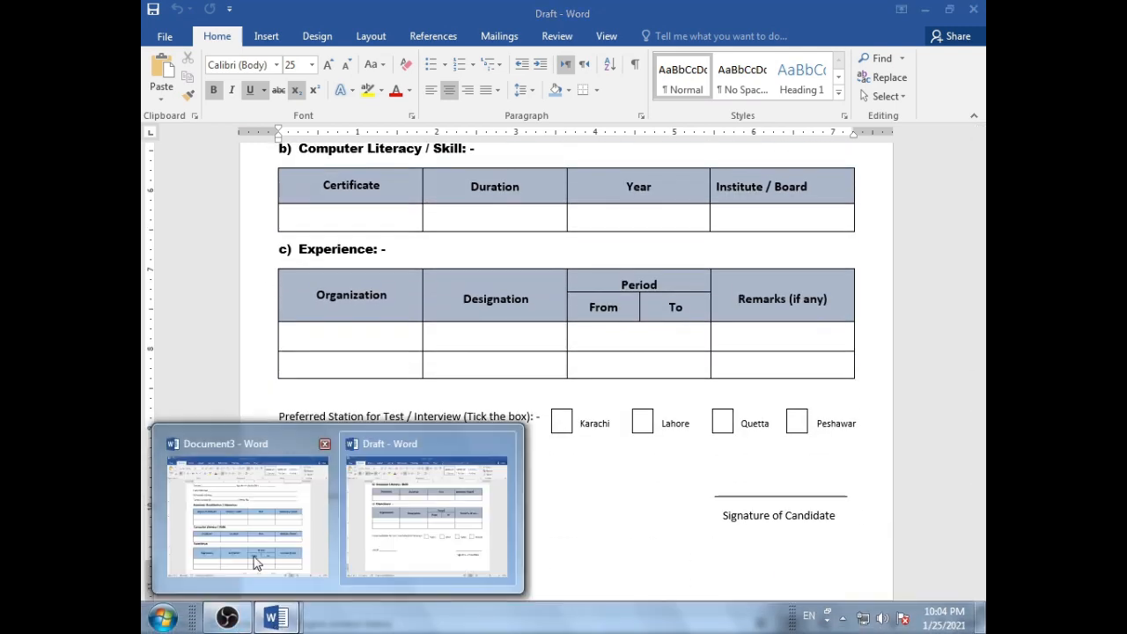
left_click(257, 564)
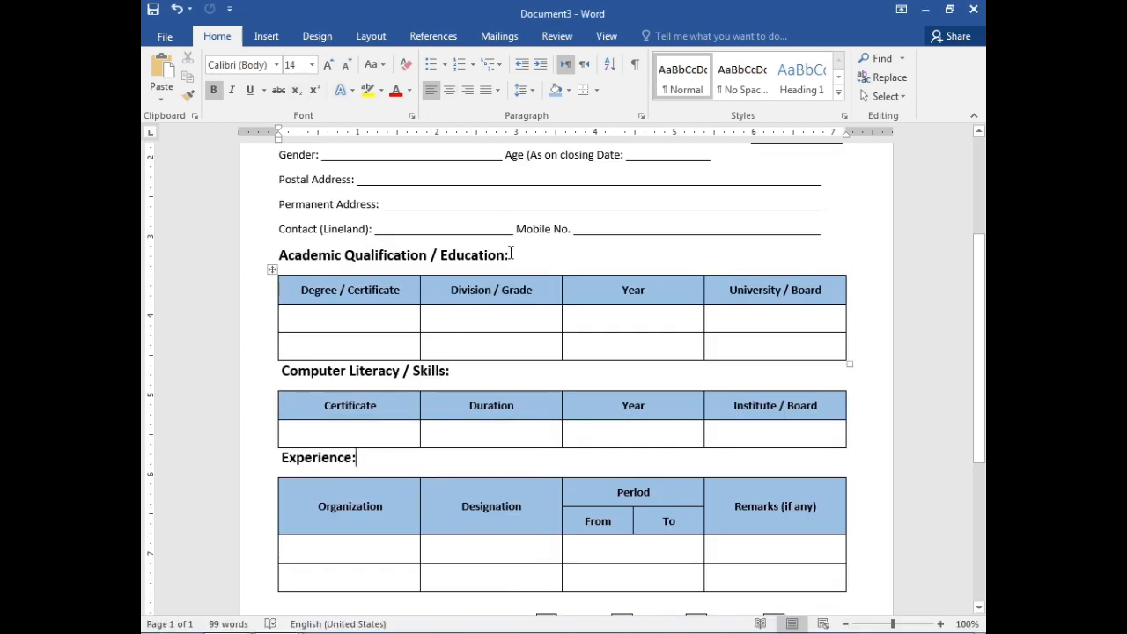
- Apply the a) b) c) numbering format to the "Academic Qualification / Education:" heading and align its number with the left margin
left_click_drag(512, 254, 289, 255)
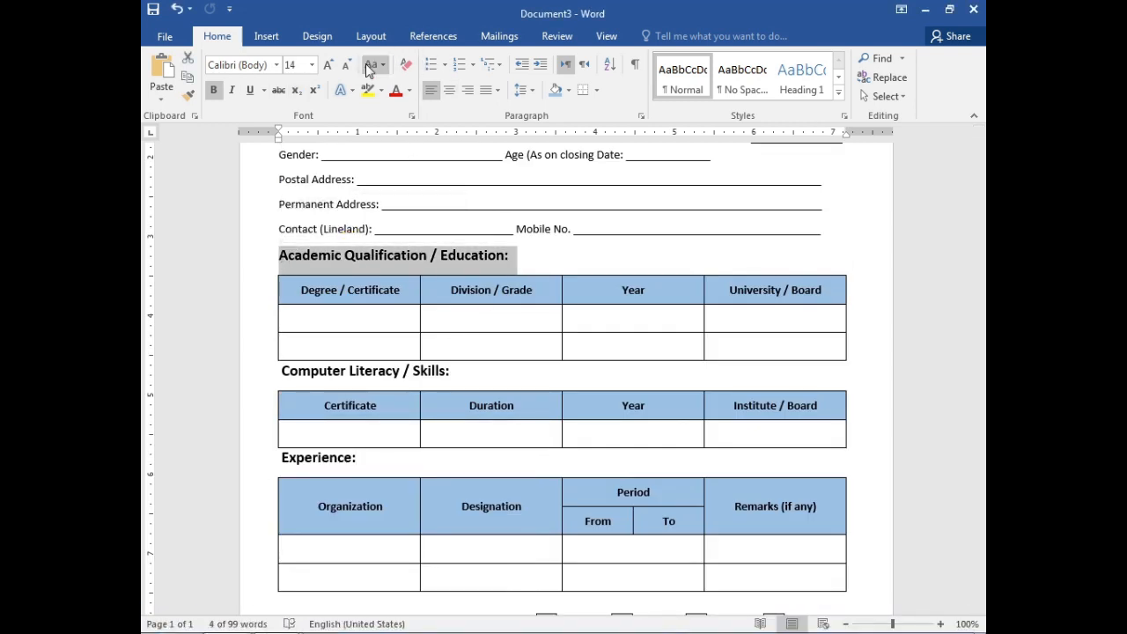
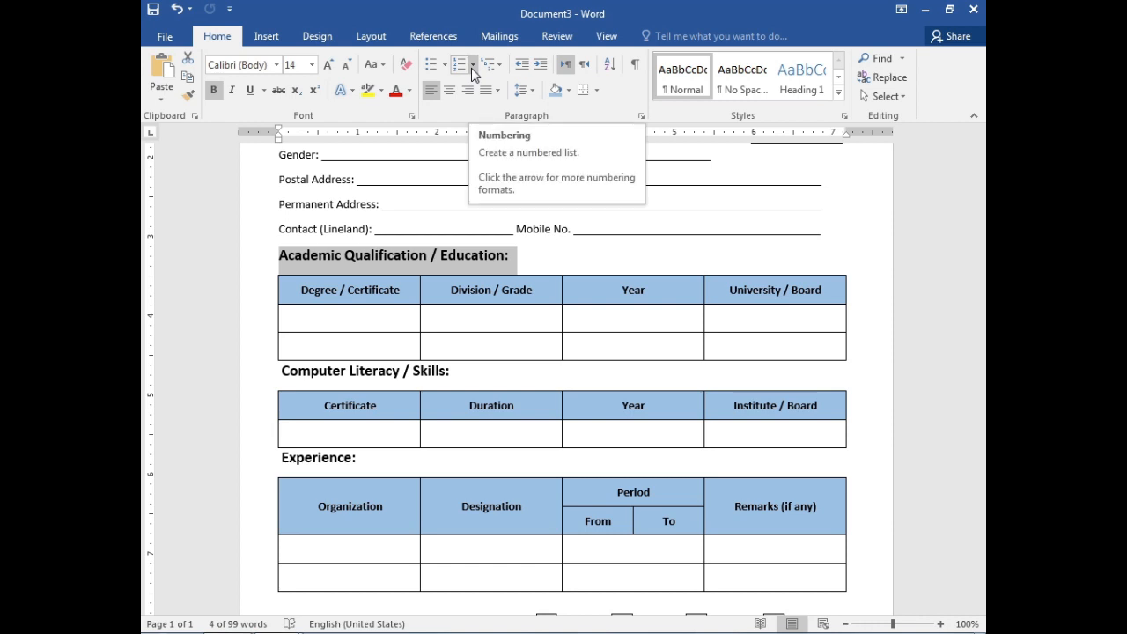
left_click(472, 66)
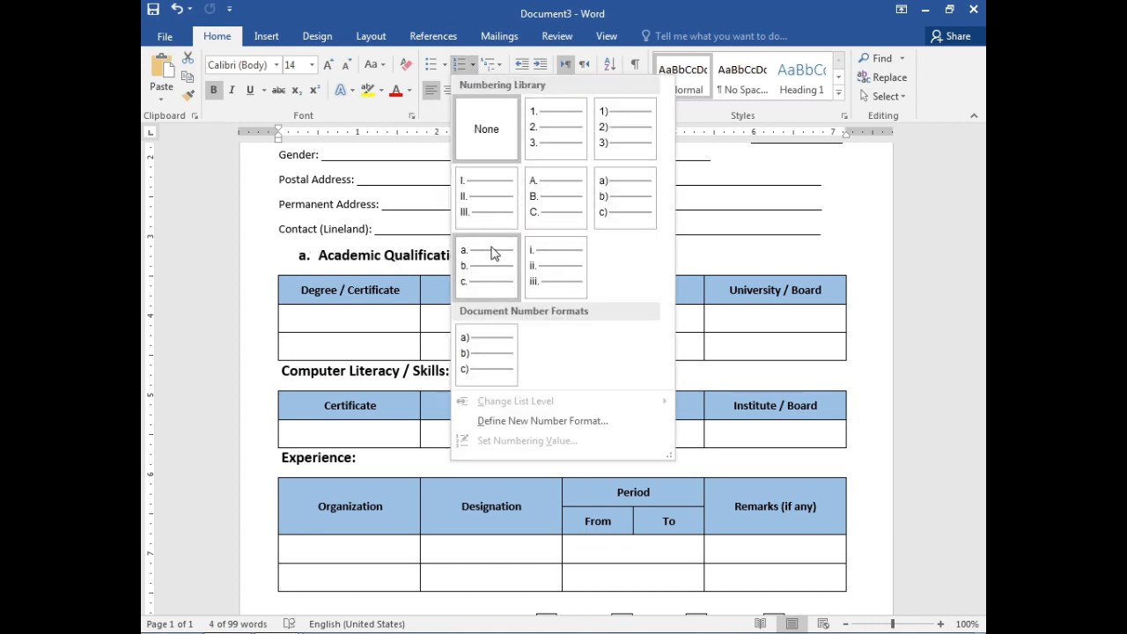
left_click(620, 210)
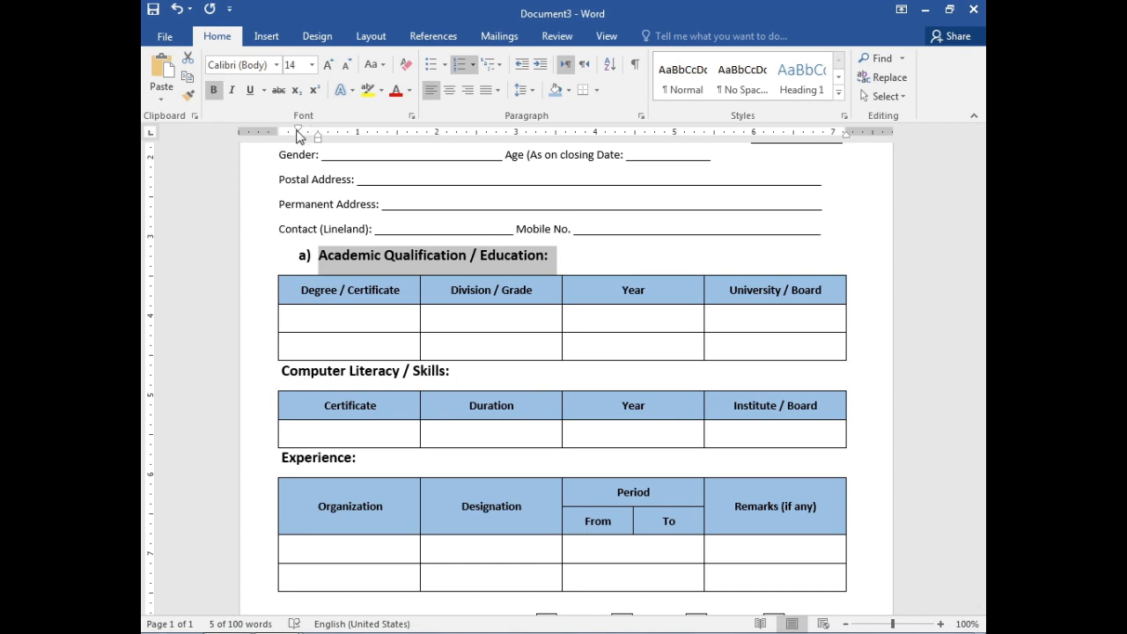
mouse_move(300, 134)
left_mouse_down()
mouse_move(279, 132)
mouse_move(313, 144)
mouse_move(262, 132)
mouse_move(279, 138)
left_mouse_up()
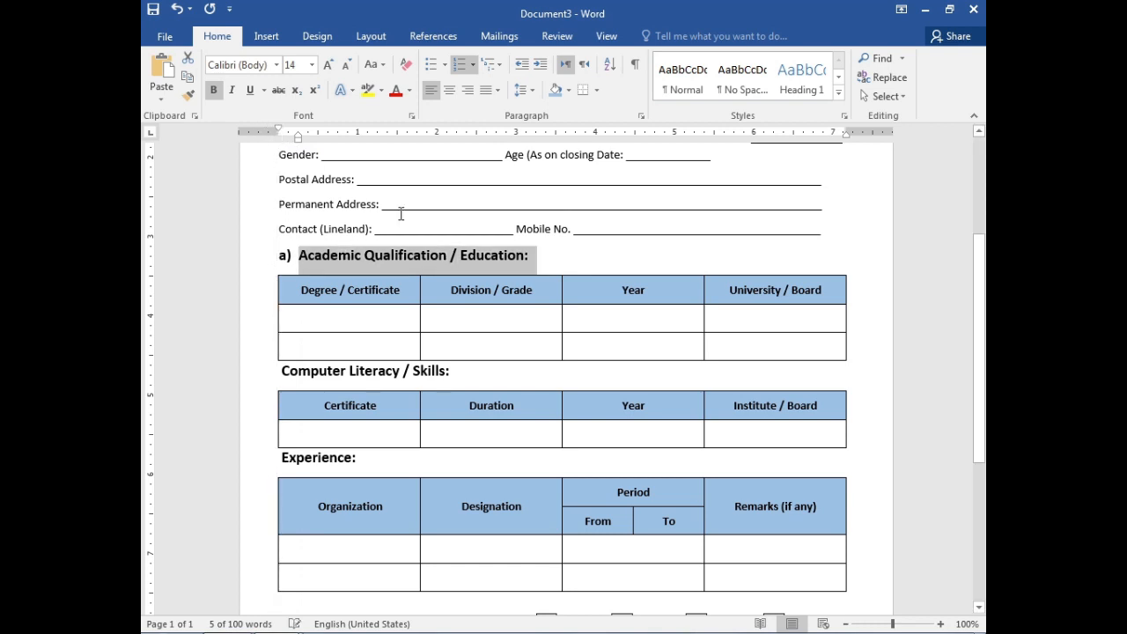
- Copy the a) numbering of the "Academic Qualification / Education:" heading onto the "Computer Literacy / Skills:" heading with Format Painter
left_click(546, 257)
left_click_drag(532, 256, 296, 255)
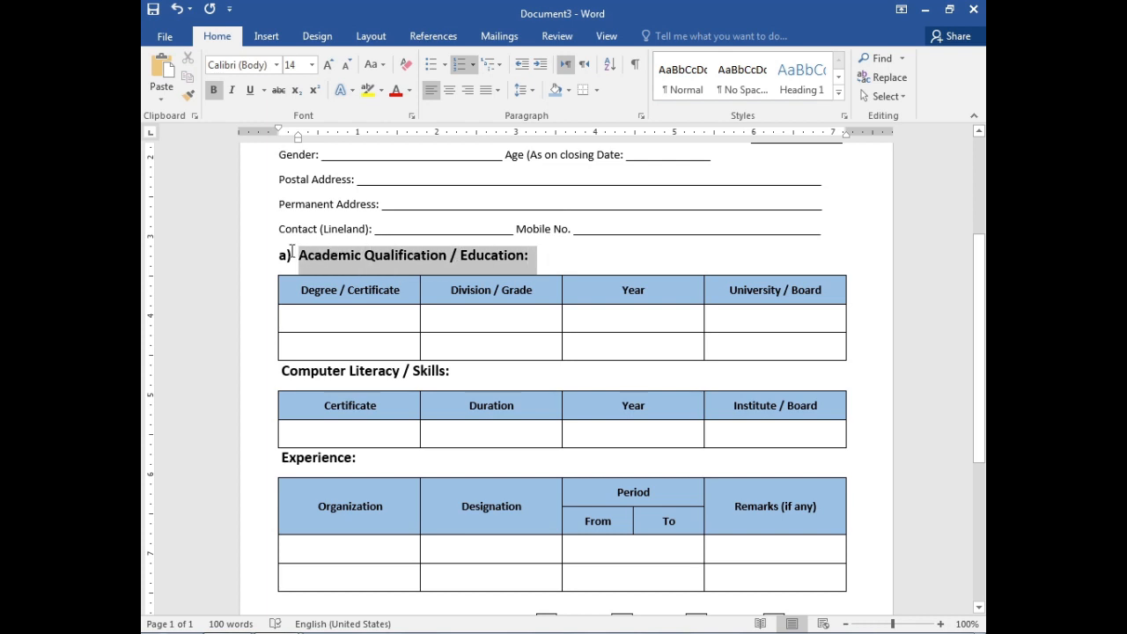
left_click(284, 255)
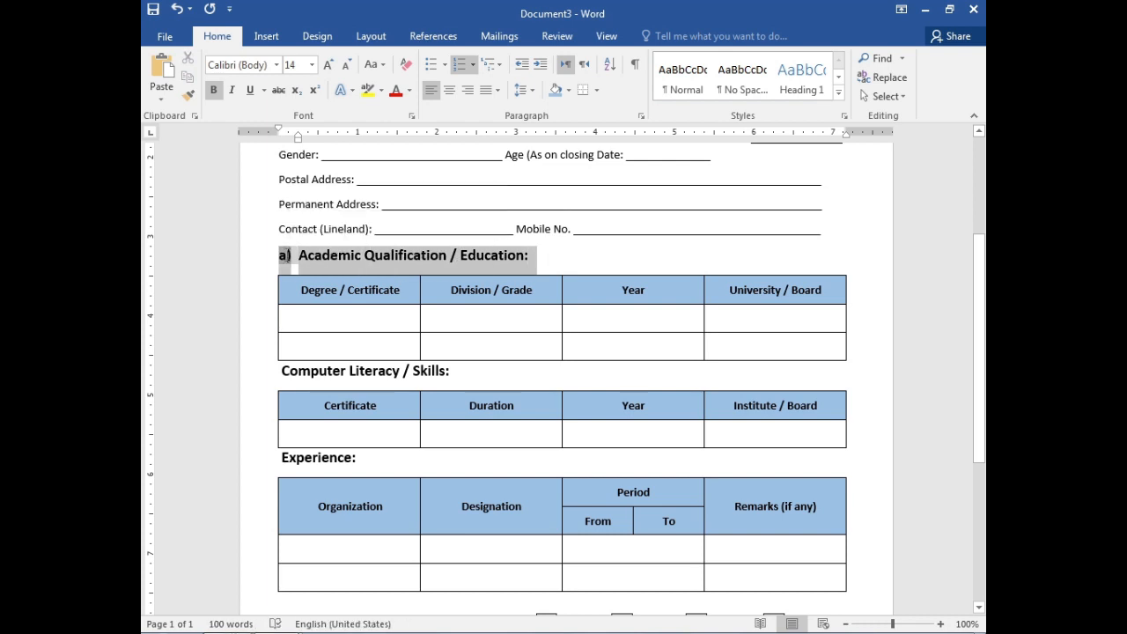
left_click(187, 94)
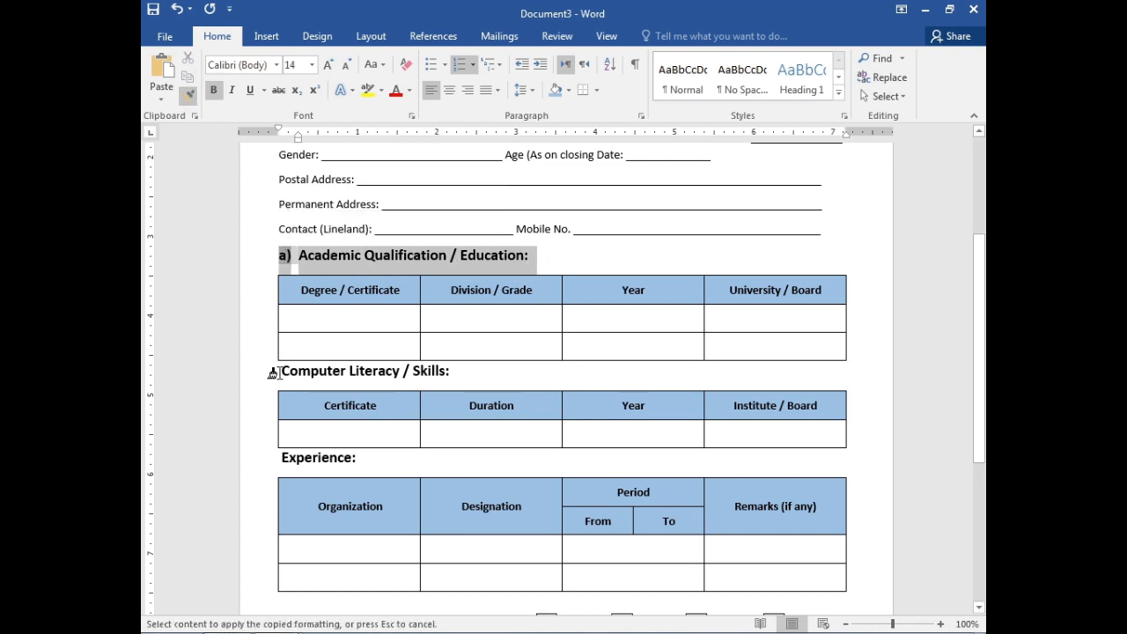
left_click(273, 372)
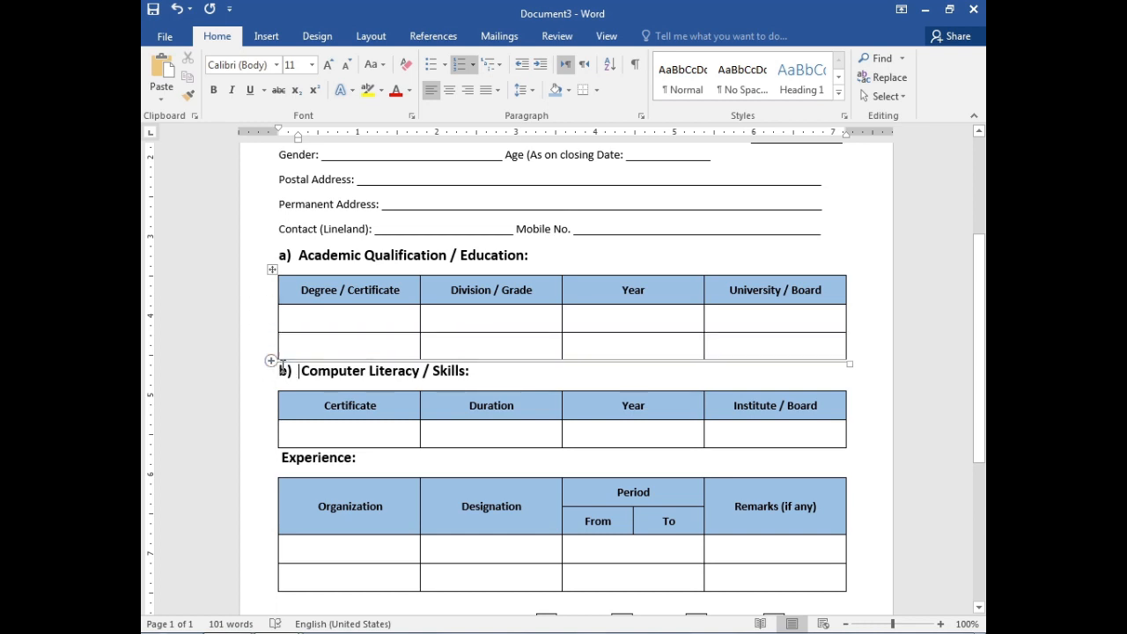
- Copy the b) heading's numbering onto the "Experience:" heading with Format Painter and make its c) label bold
left_click(284, 371)
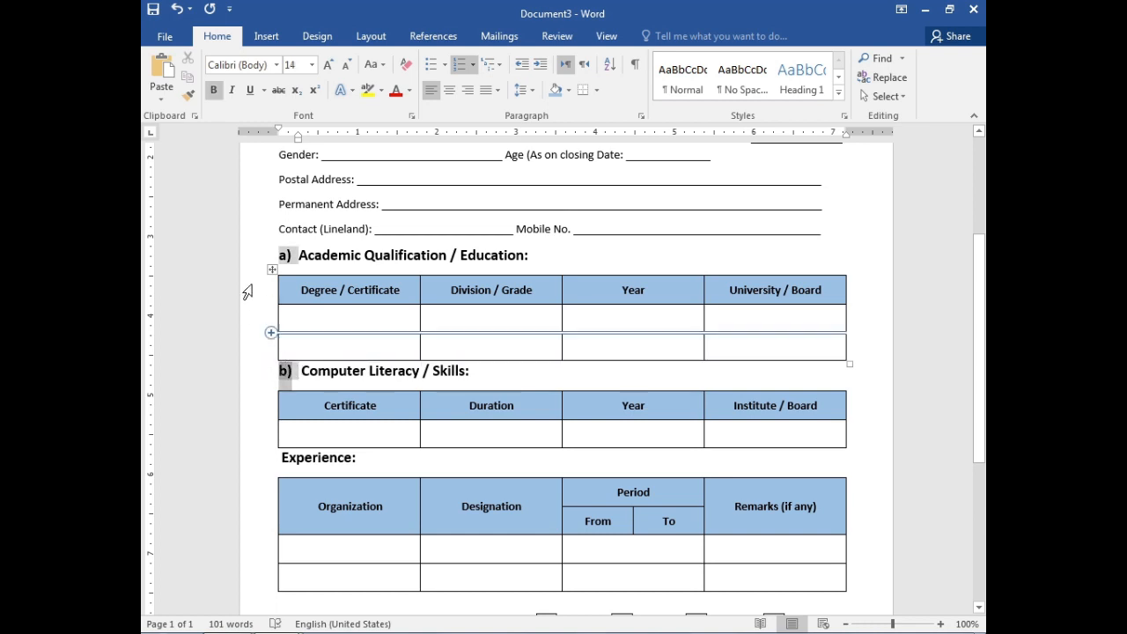
left_click(189, 97)
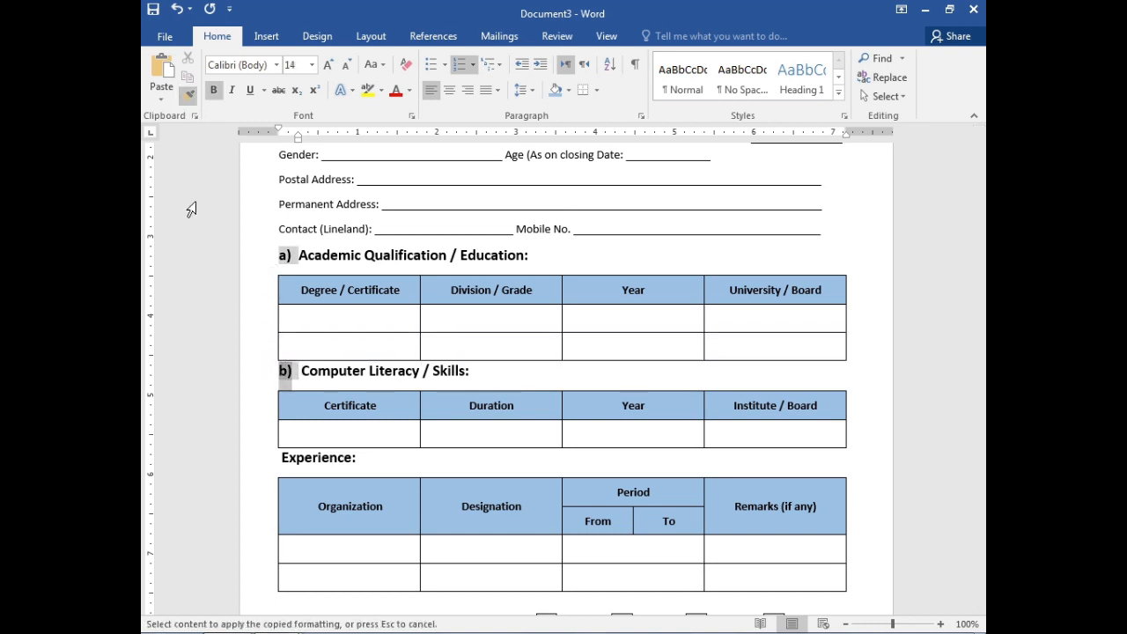
left_click(274, 454)
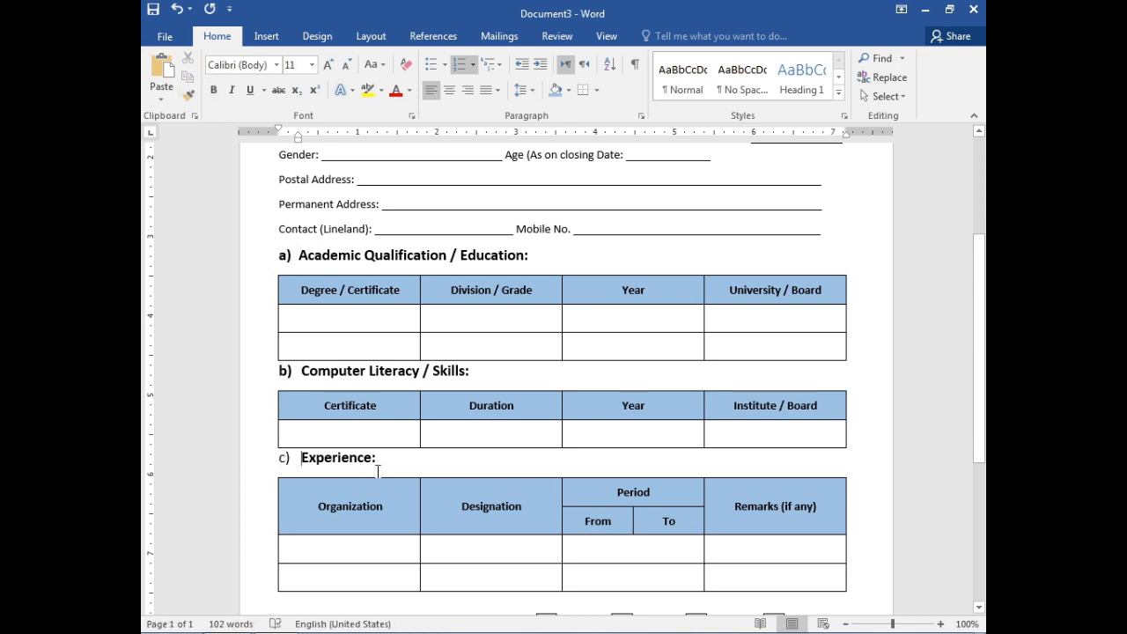
left_click(283, 458)
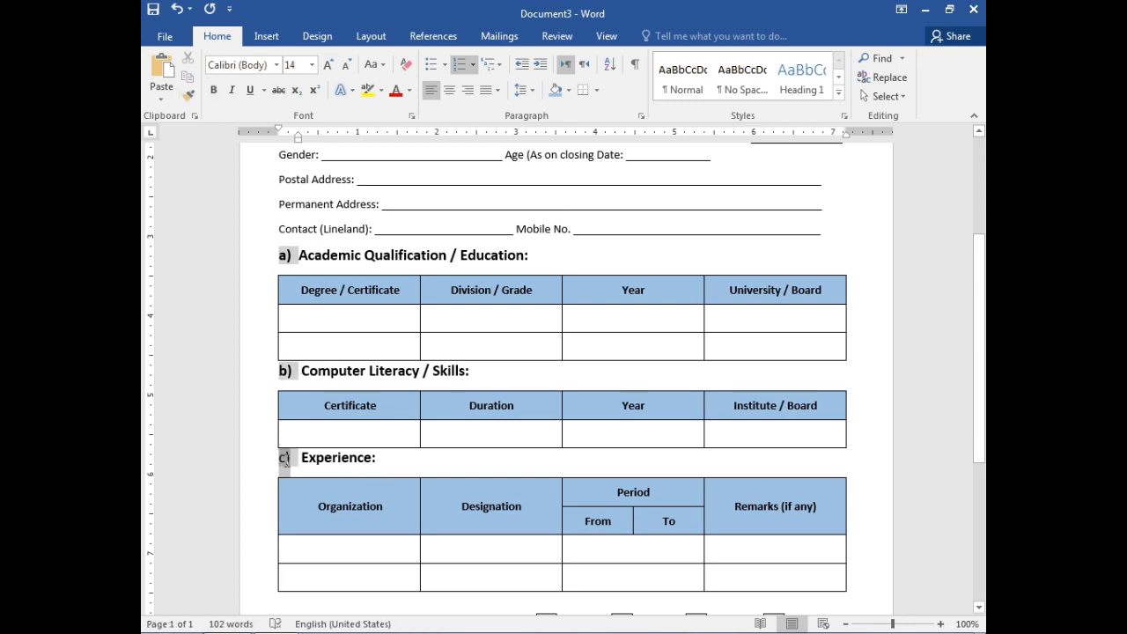
key("ctrl+b")
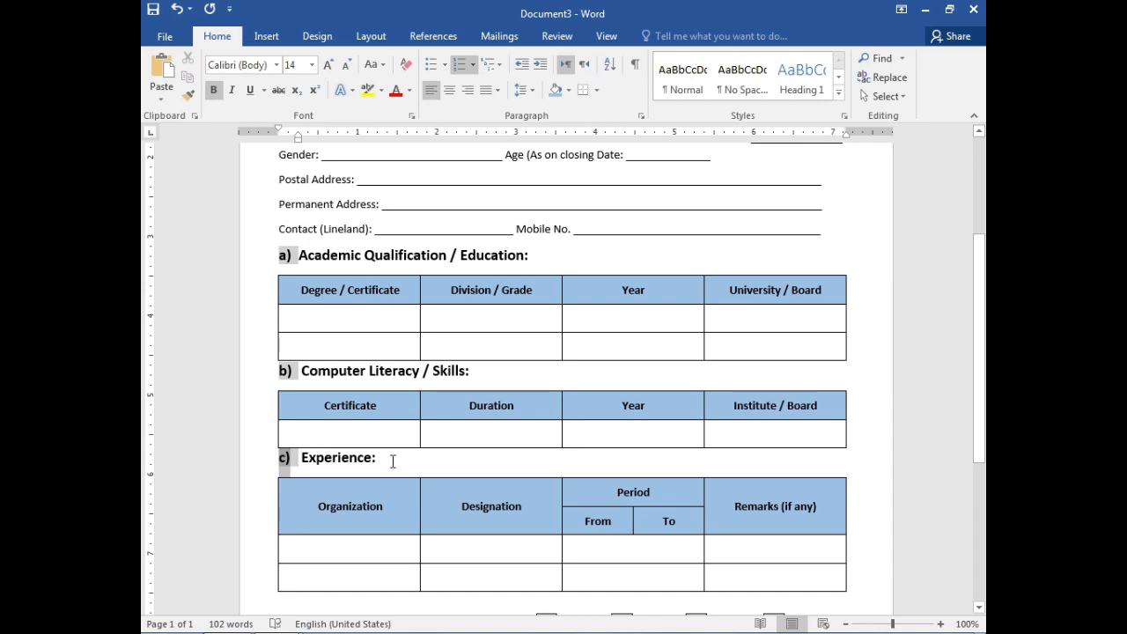
- Set the paragraph spacing of the "Experience:" heading to 6 pt before and 6 pt after
left_click_drag(393, 461, 267, 453)
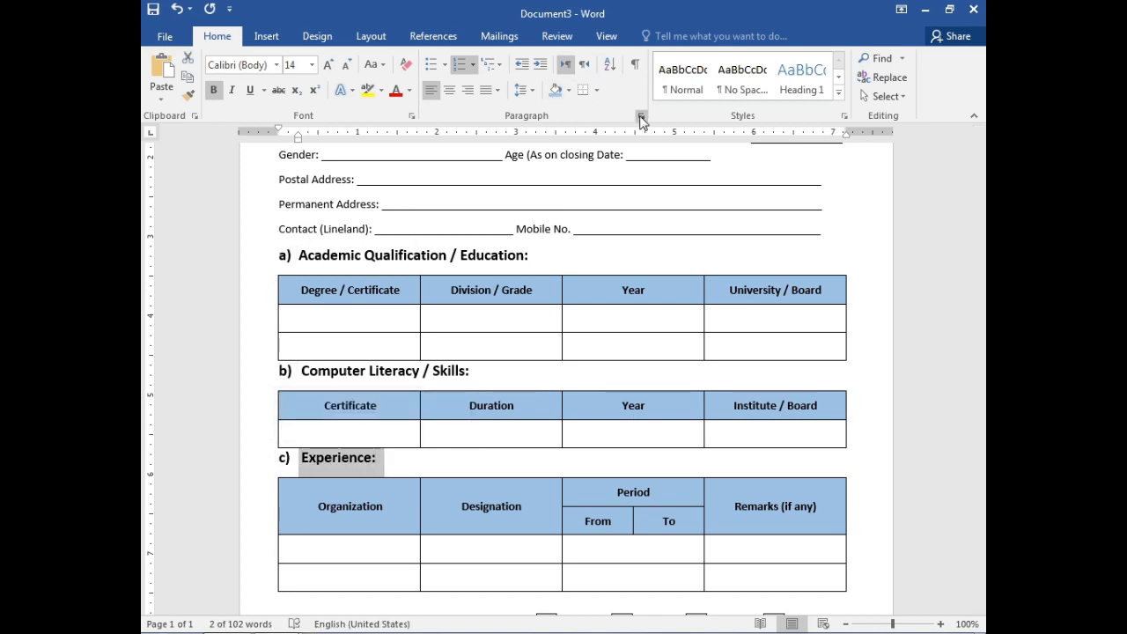
left_click(641, 118)
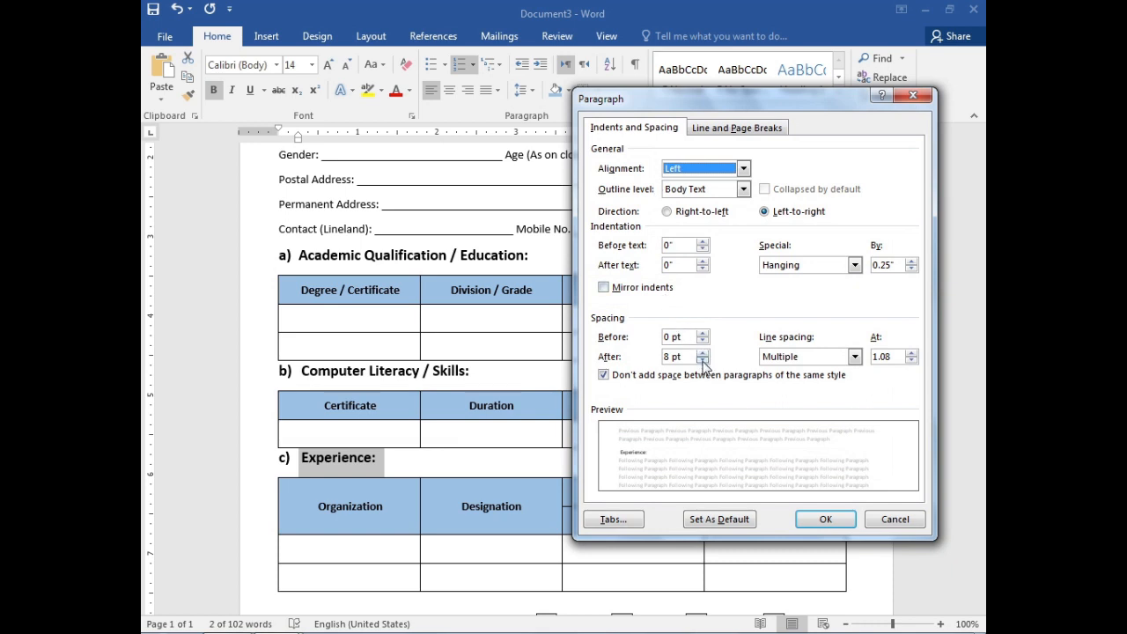
left_click(703, 361)
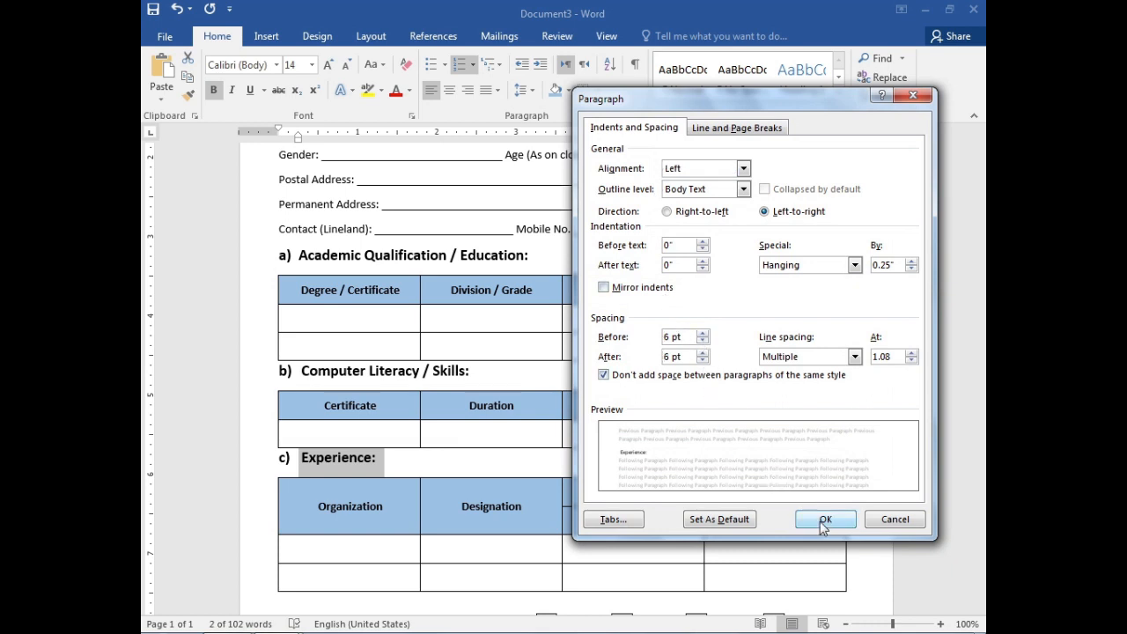
left_click(826, 519)
- Set the paragraph spacing of the "Computer Literacy / Skills:" heading to 6 pt before and 6 pt after
left_click_drag(474, 370, 257, 371)
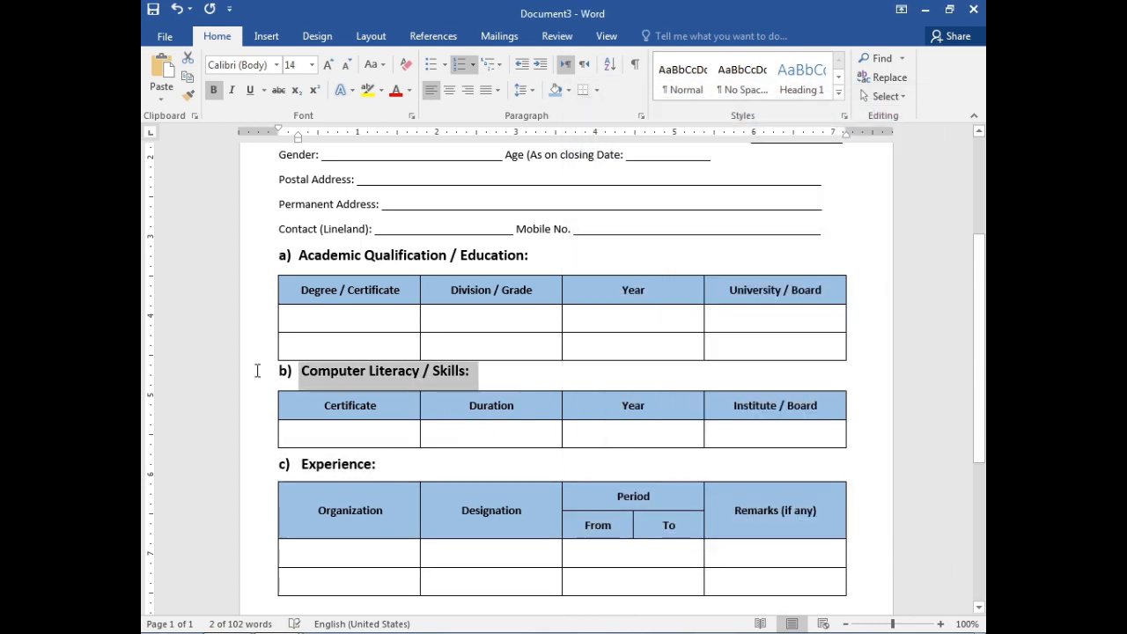
left_click(642, 121)
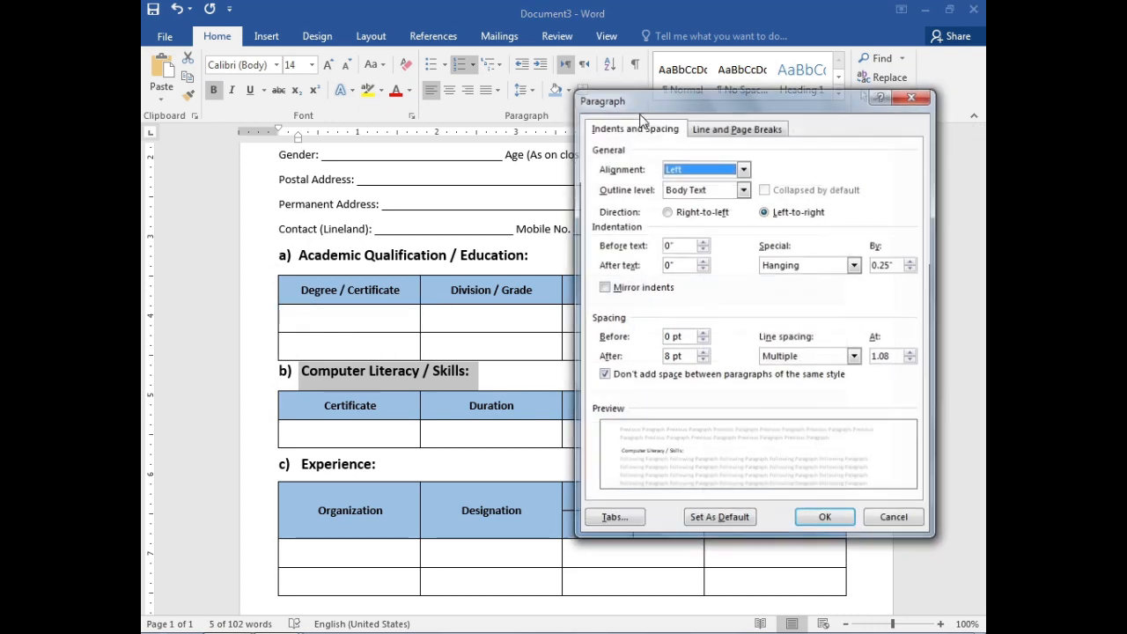
left_click(703, 334)
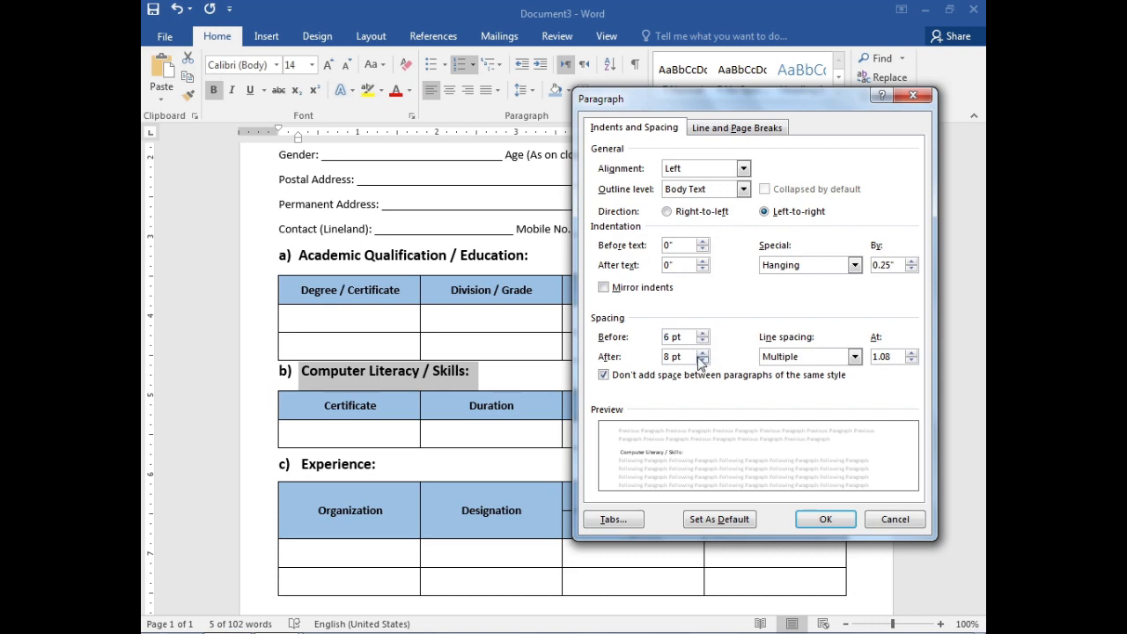
left_click(808, 523)
left_click(377, 468)
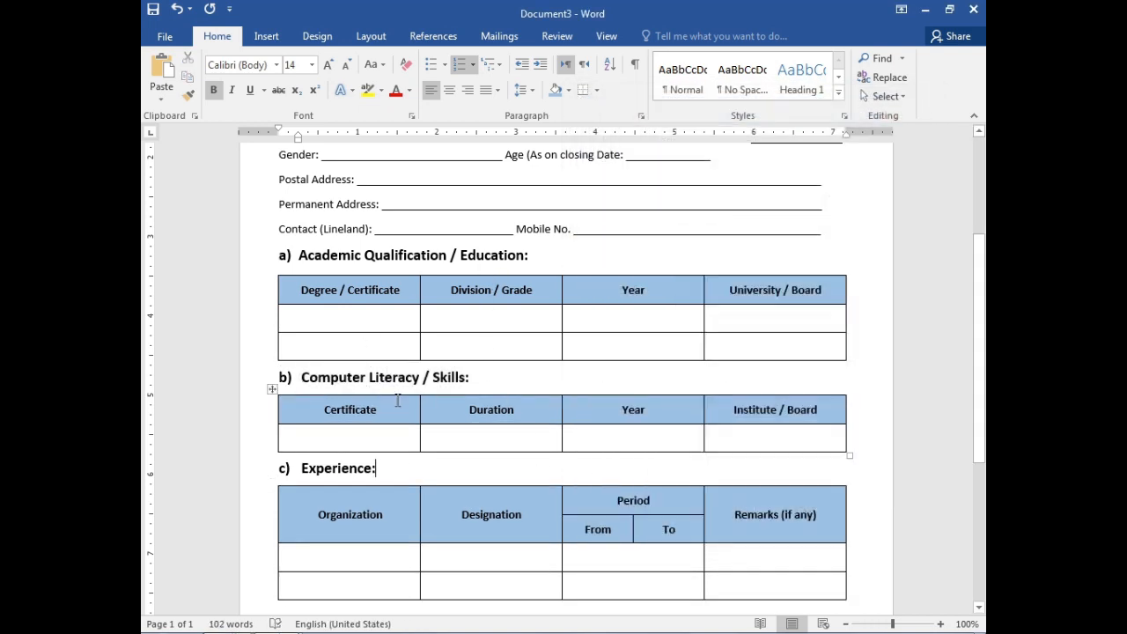
- Set the paragraph spacing of the lines from "Name of the post (applied for):" through "Contact (Lineland):" to 6 pt before and 6 pt after
scroll(397, 401, "up", 4)
scroll(432, 403, "down", 10)
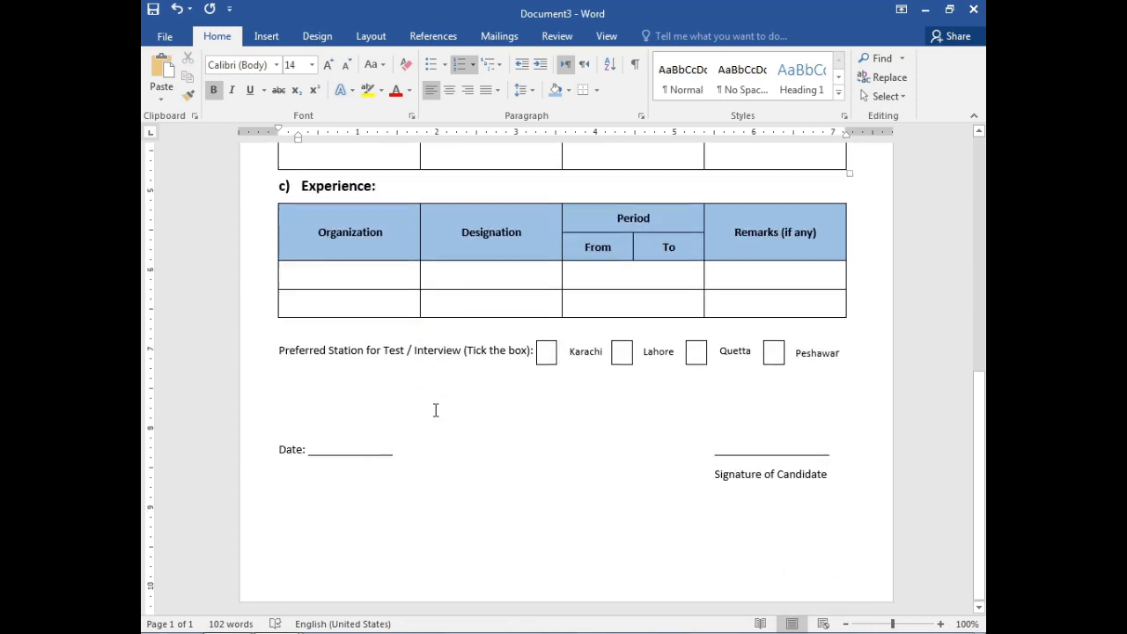
scroll(435, 409, "up", 10)
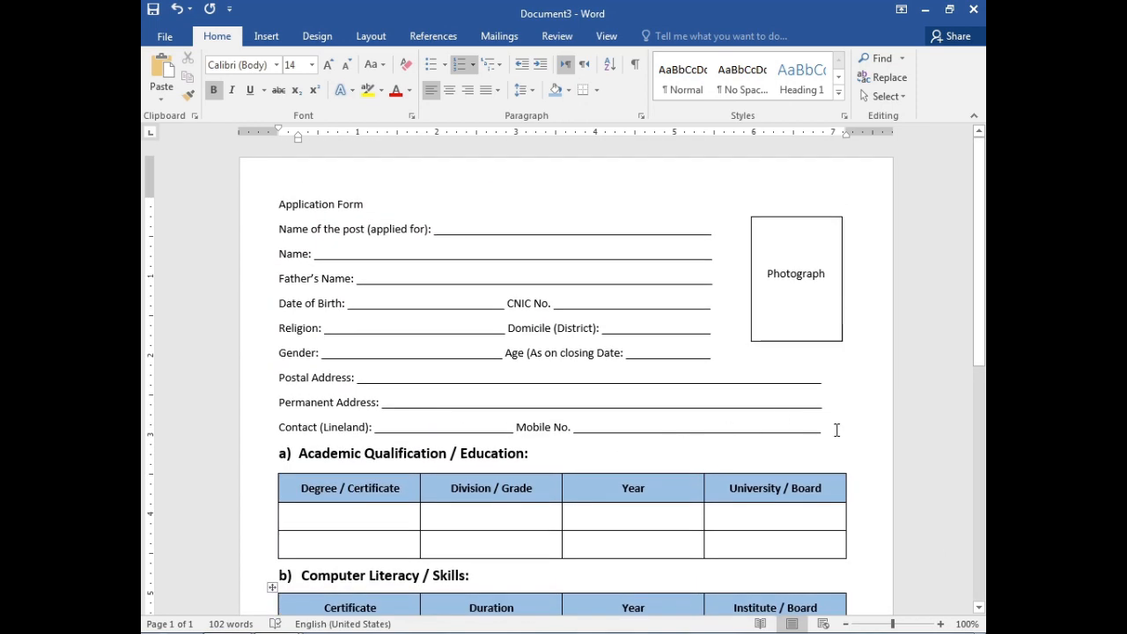
left_click_drag(836, 430, 276, 228)
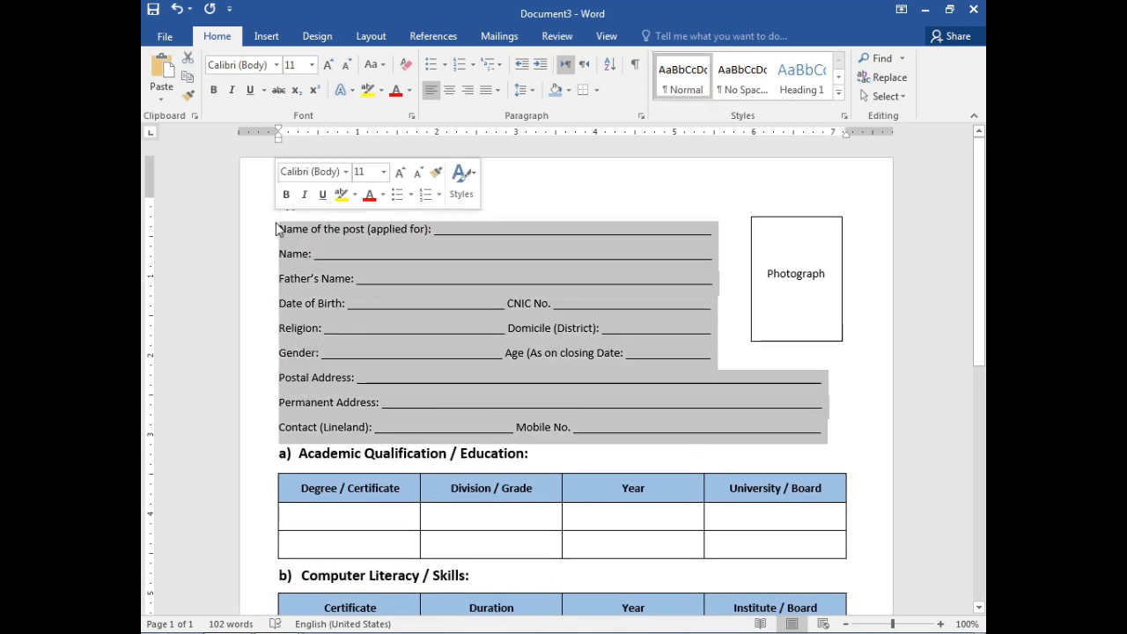
left_click(643, 118)
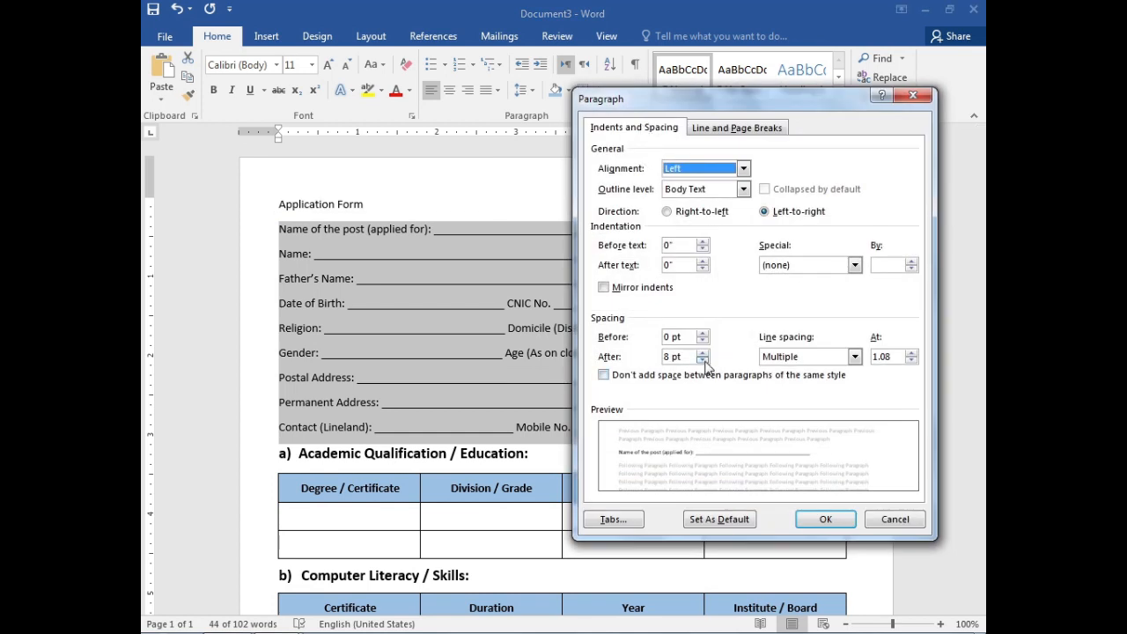
left_click(703, 360)
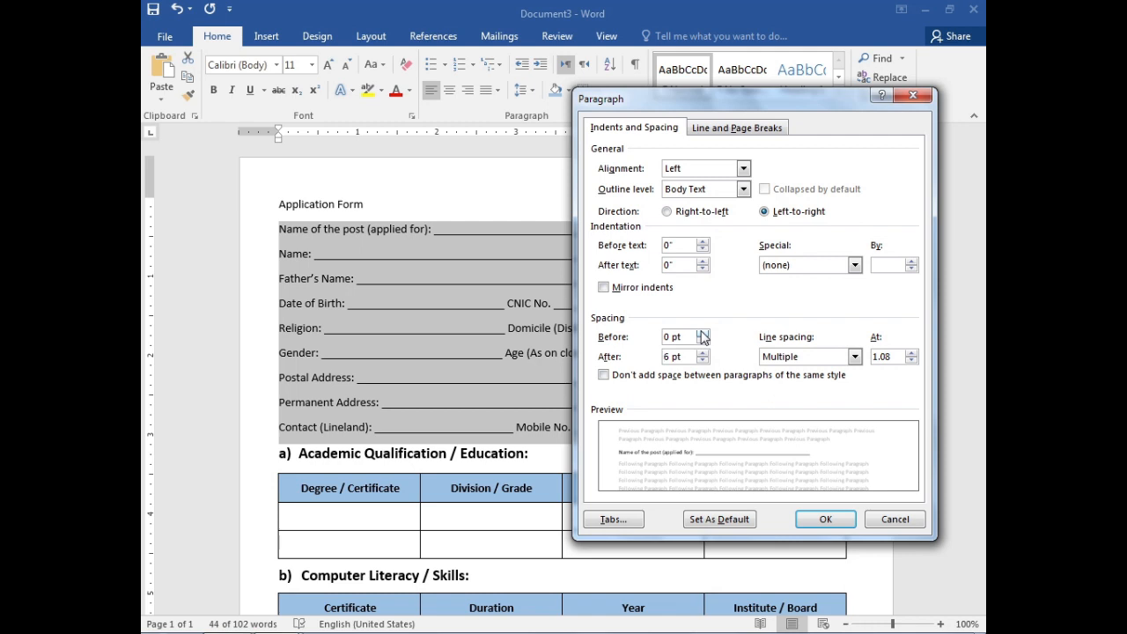
left_click(825, 519)
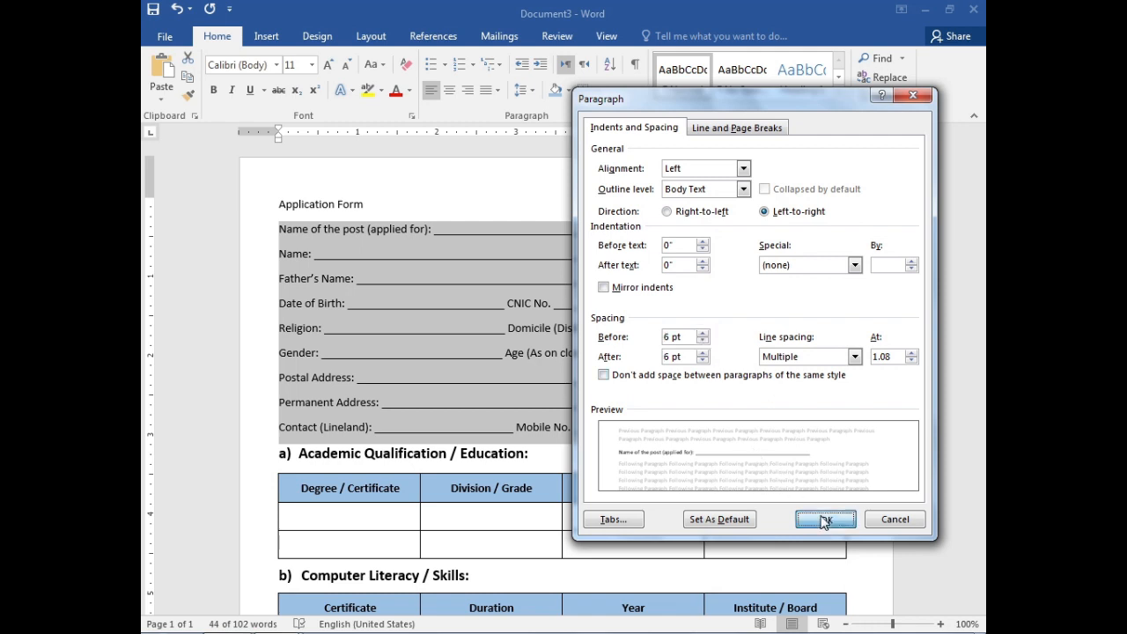
left_click(555, 427)
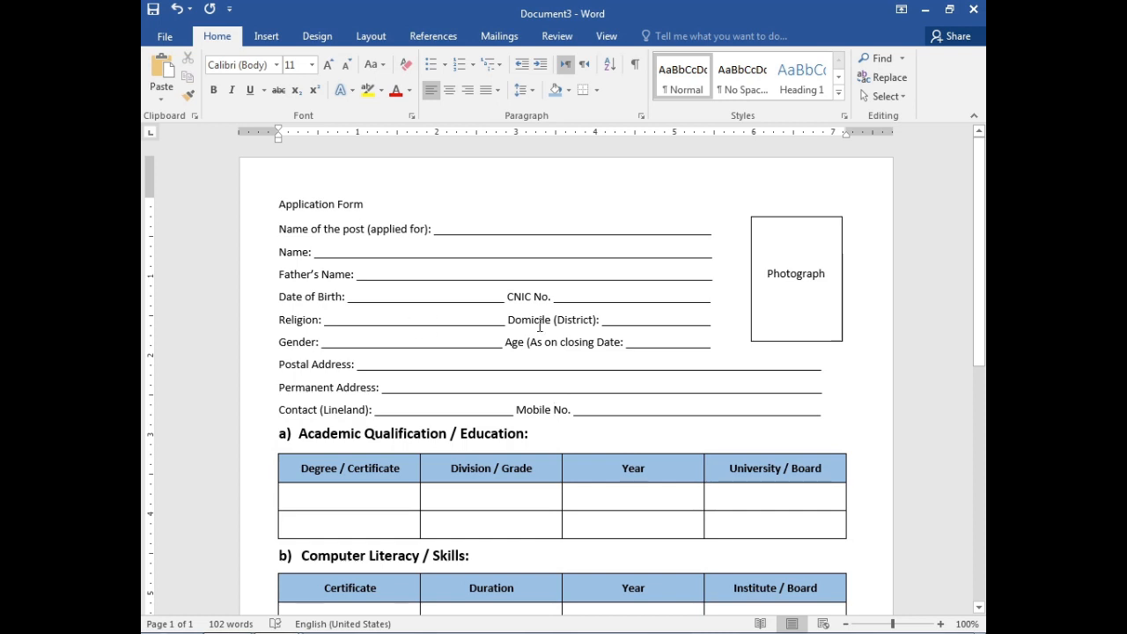
- Centre the "Application Form" title and convert it to uppercase
left_click_drag(278, 206, 363, 206)
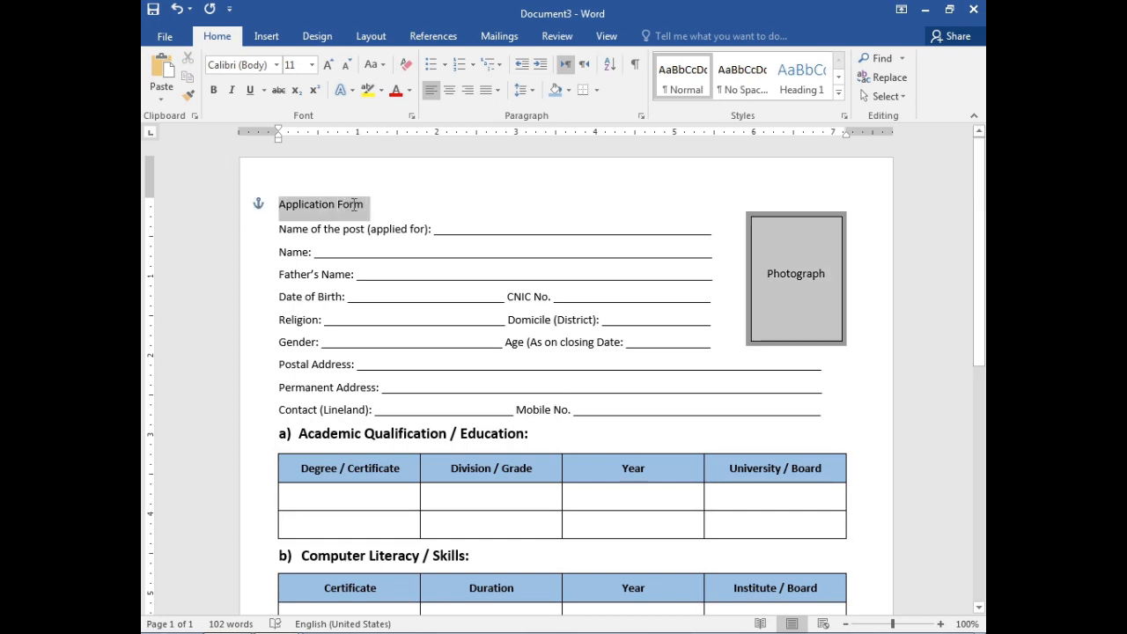
left_click(450, 95)
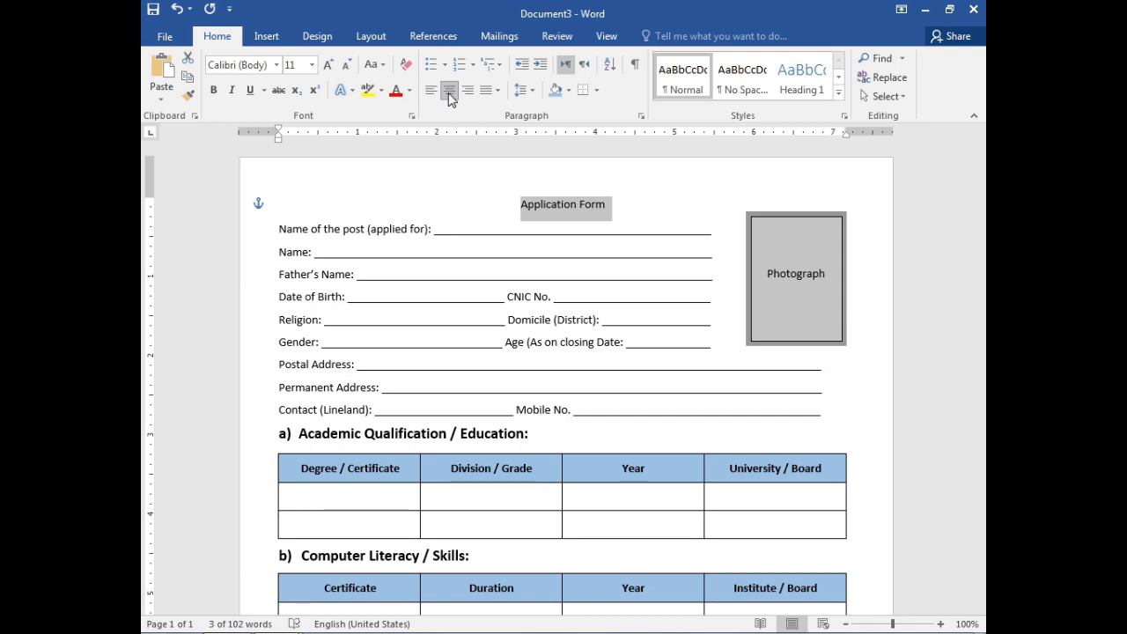
key("shift+F3")
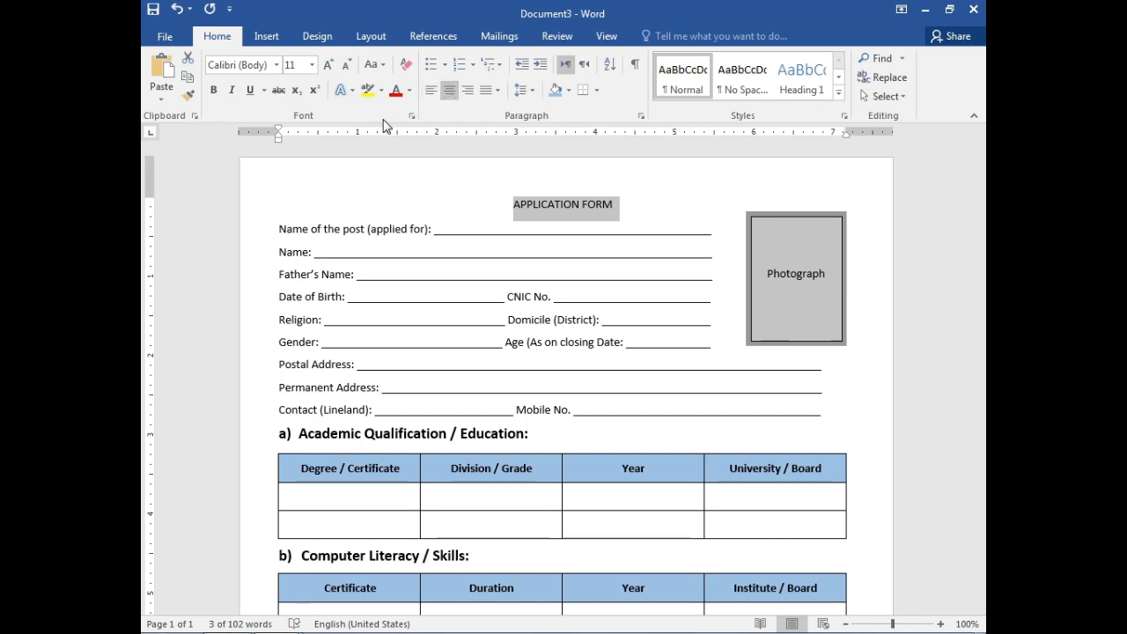
left_click(382, 70)
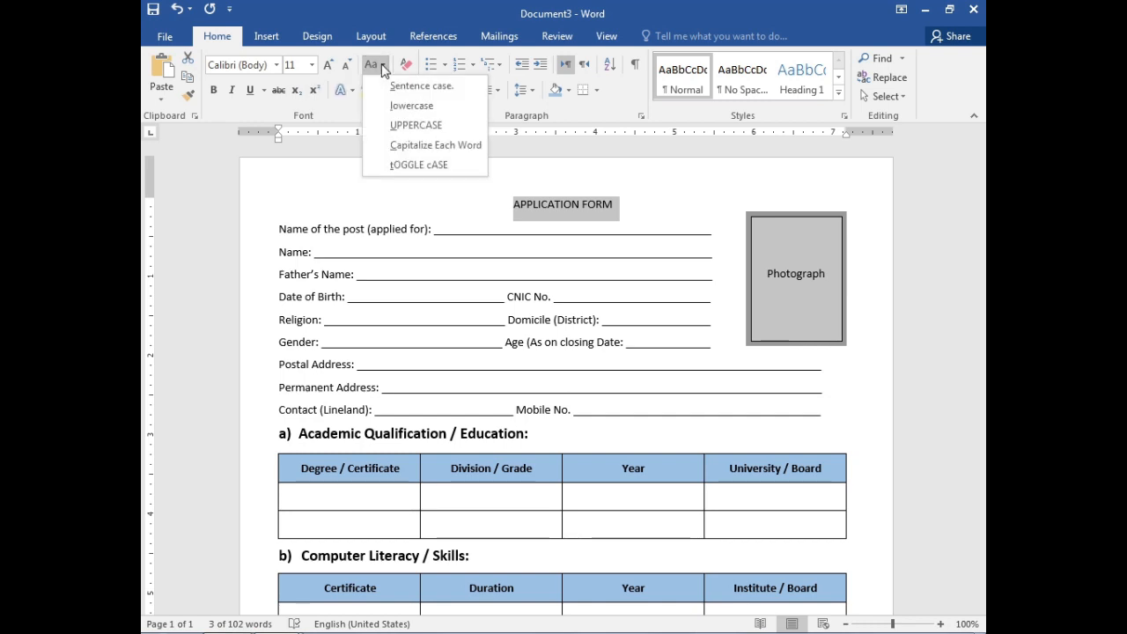
left_click(621, 209)
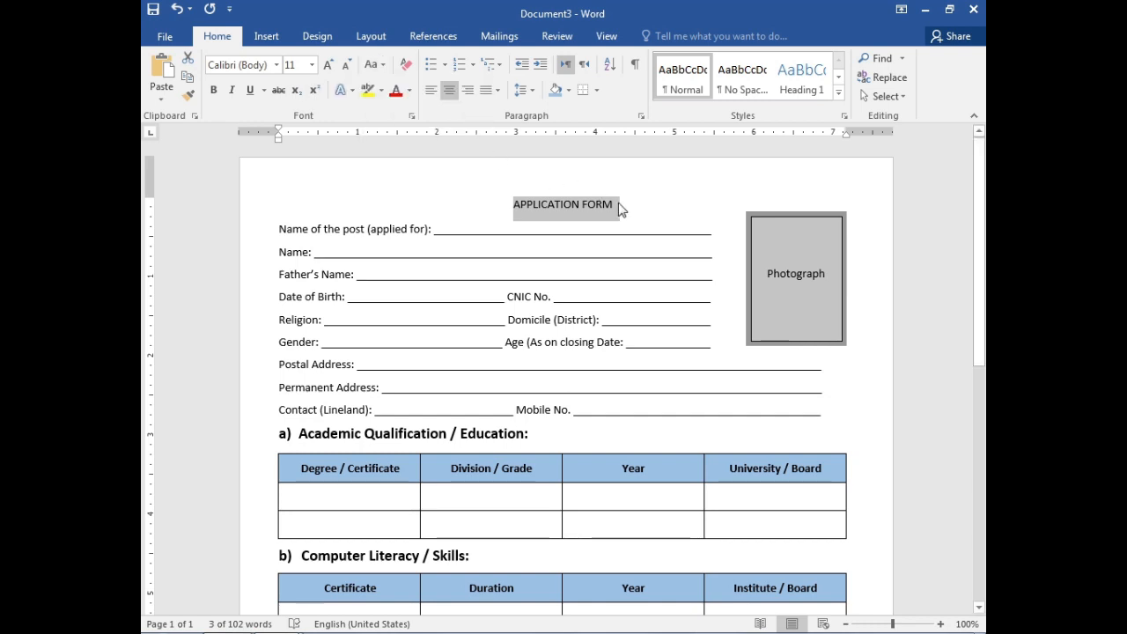
- Format the "APPLICATION FORM" title at 16 pt, bold and underlined
left_click(617, 203)
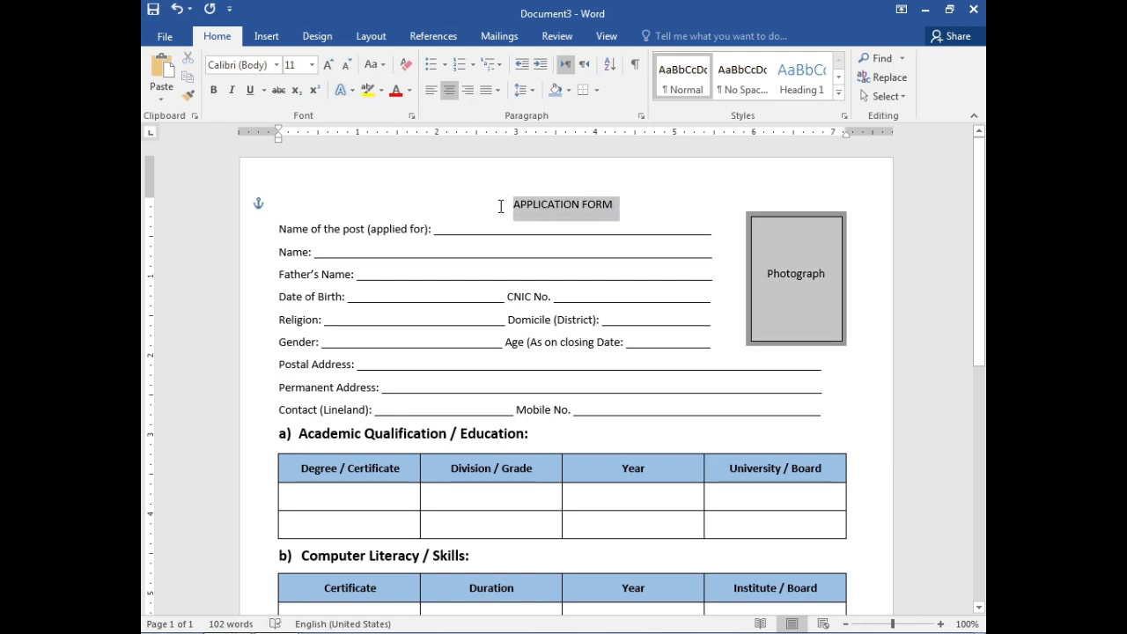
left_click(612, 205)
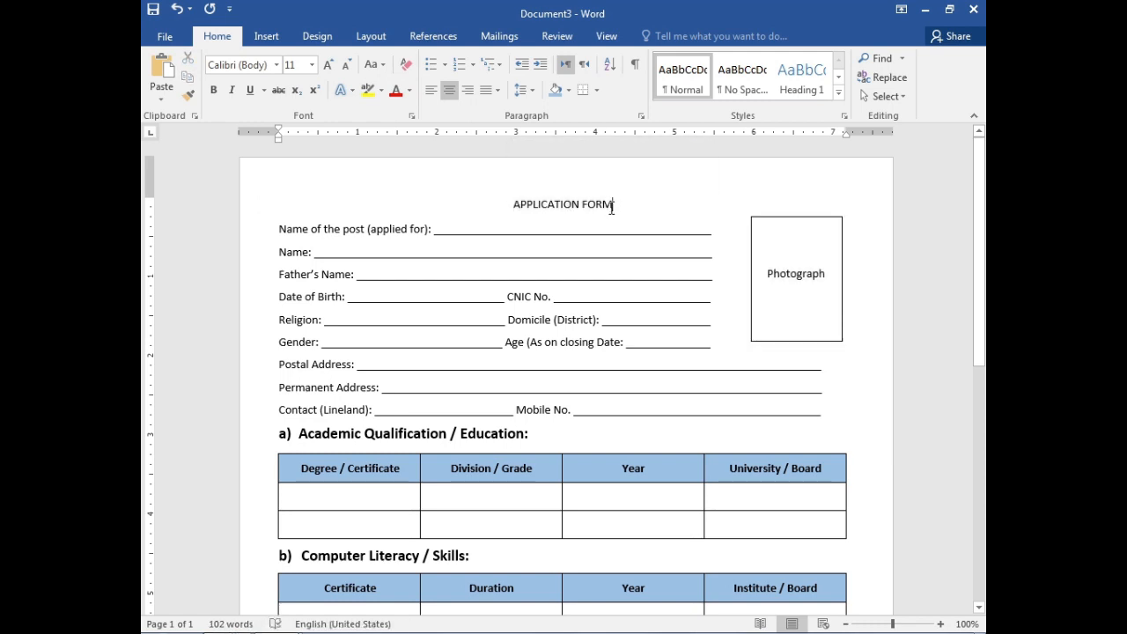
key("shift+Left")
key("shift+Left")
key("shift+Left")
key("shift+Left")
key("shift+Left")
key("shift+Left")
key("shift+Left")
key("shift+Left")
key("shift+Left")
key("shift+Left")
key("shift+Left")
key("shift+Left")
key("shift+Left")
key("shift+Left")
key("shift+Left")
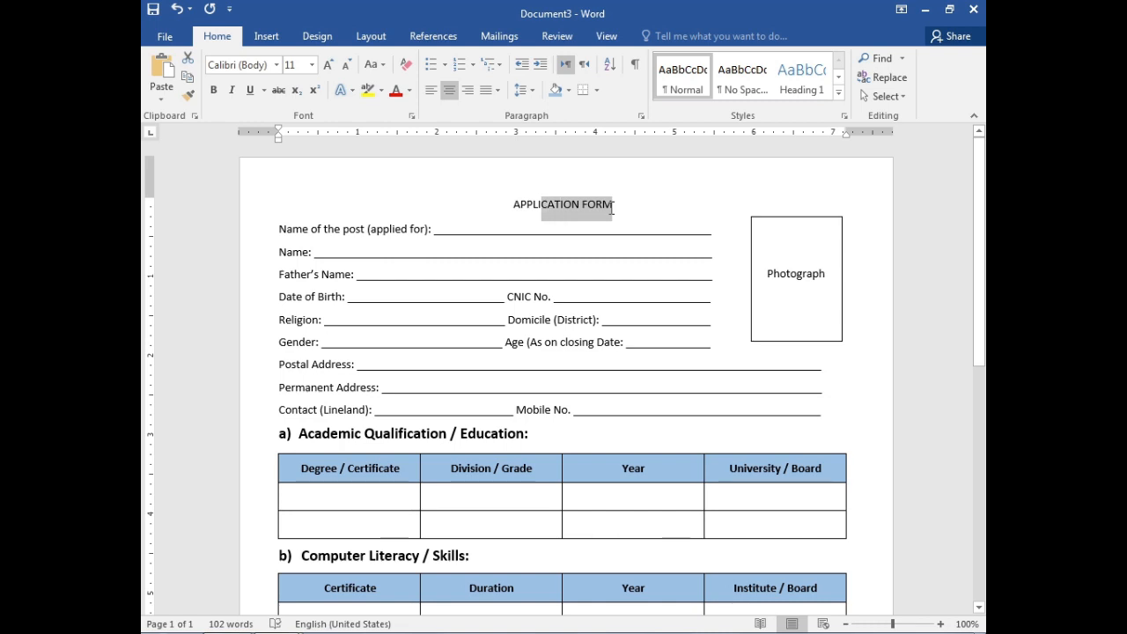
key("shift+Left")
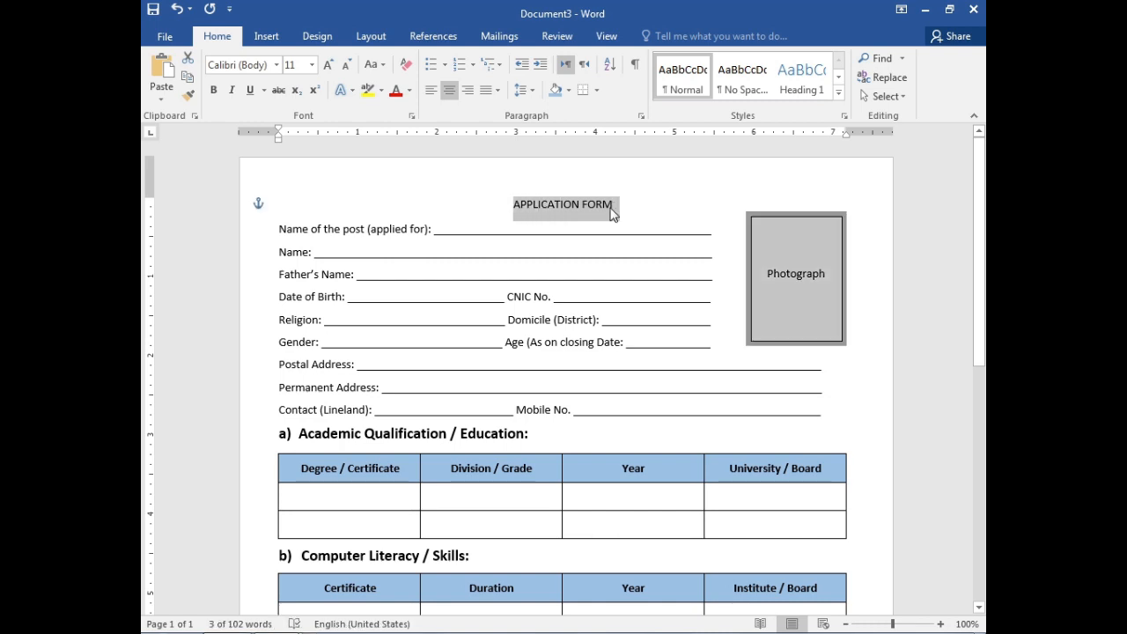
key("ctrl+bracketright")
key("ctrl+bracketright")
key("ctrl+bracketright")
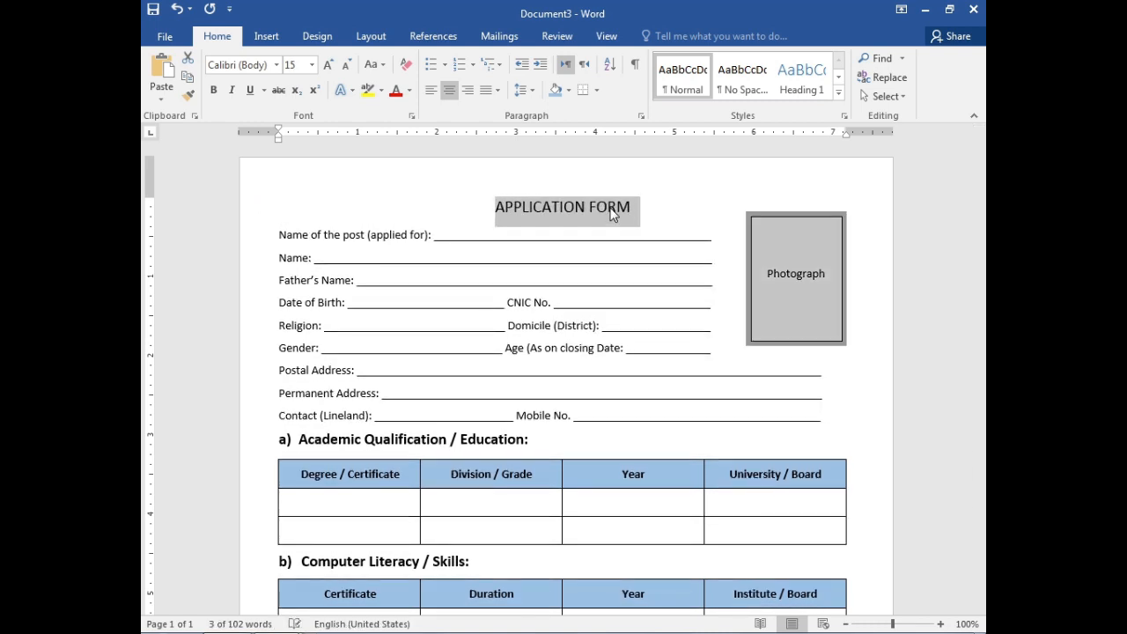
key("ctrl+bracketright")
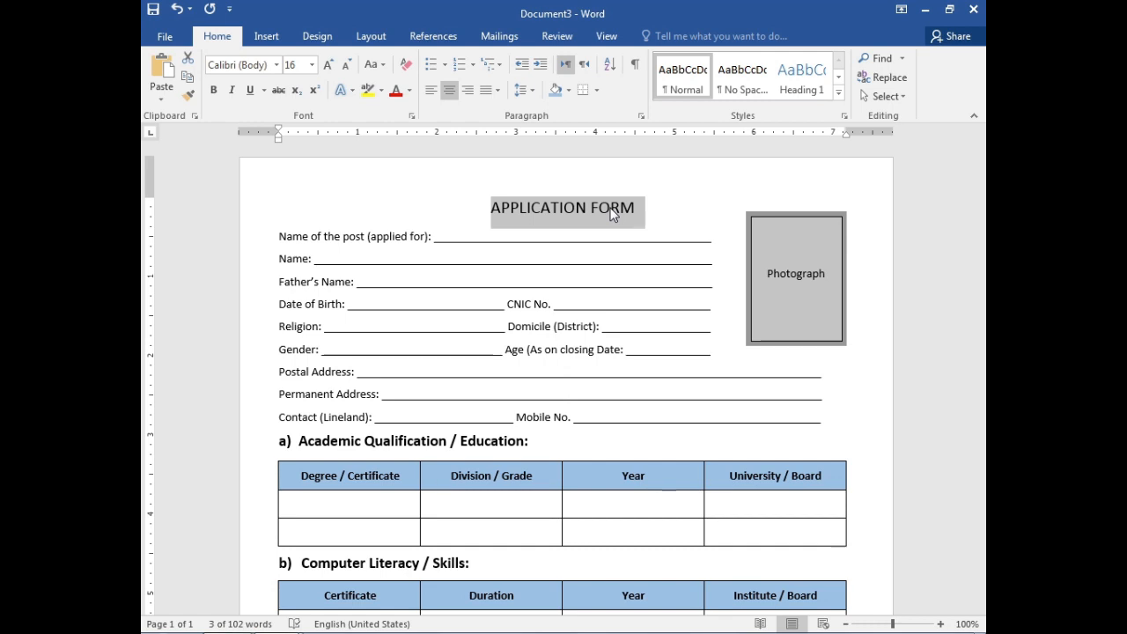
key("ctrl+b")
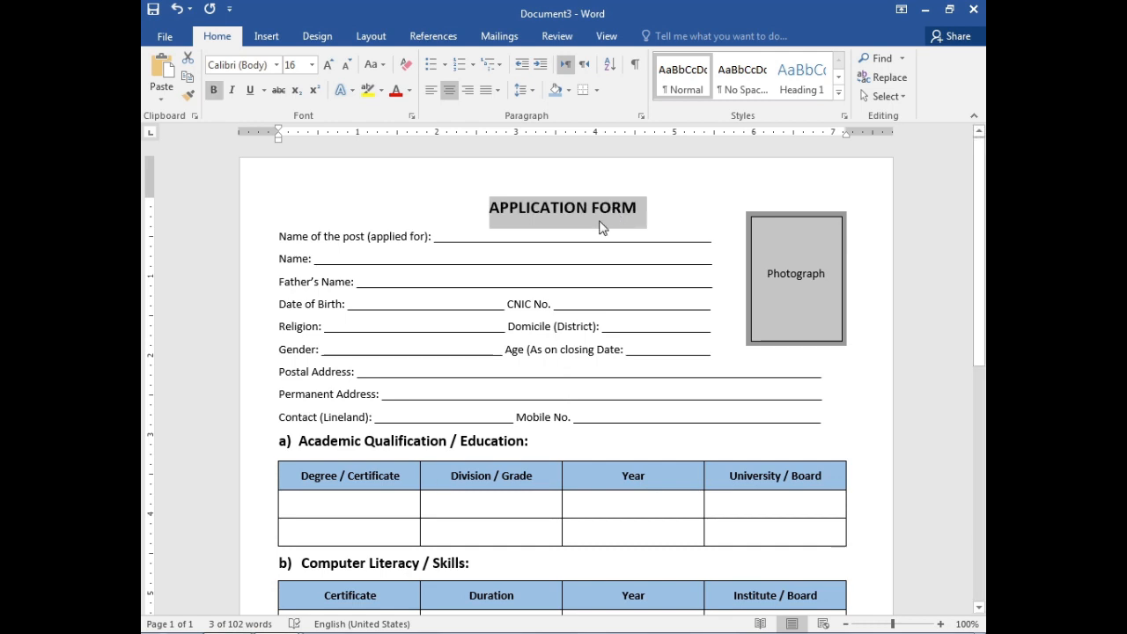
left_click(250, 91)
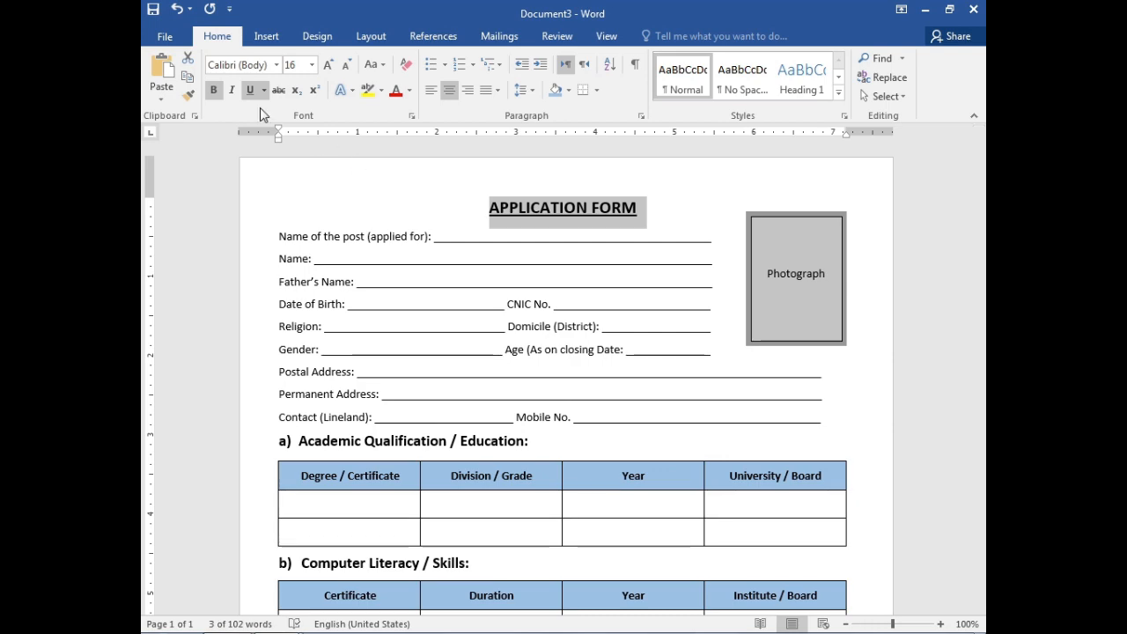
key("Left")
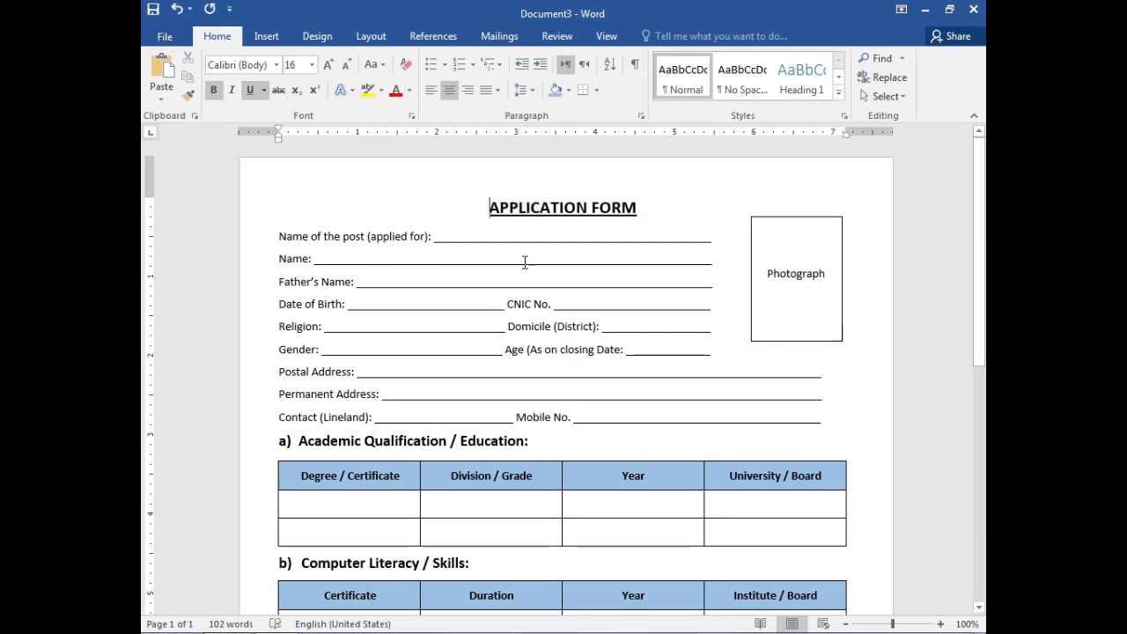
- Review the form from top to bottom and compare its layout with the form in the Draft document
scroll(564, 379, "down", 10)
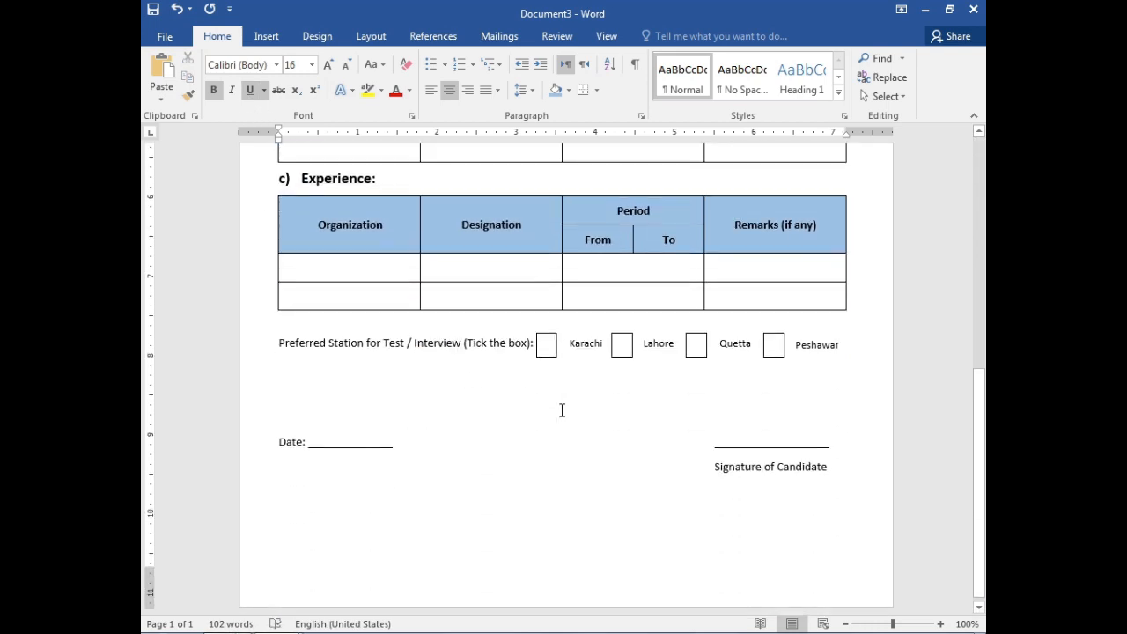
left_click(367, 401)
scroll(357, 432, "up", 10)
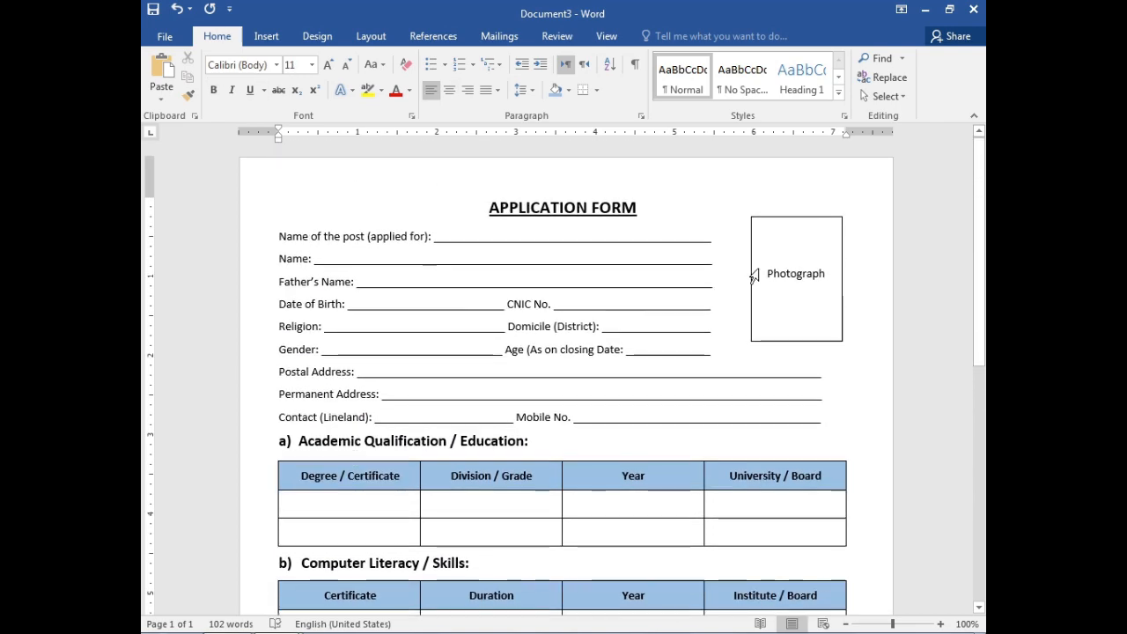
left_click(777, 196)
scroll(582, 291, "down", 3)
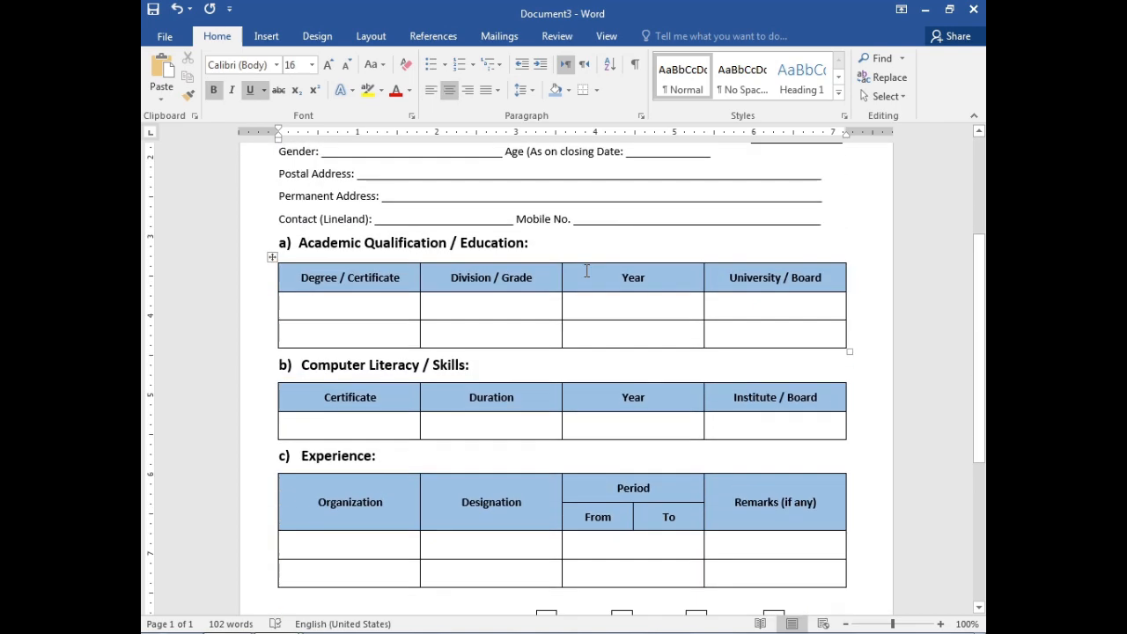
mouse_move(204, 633)
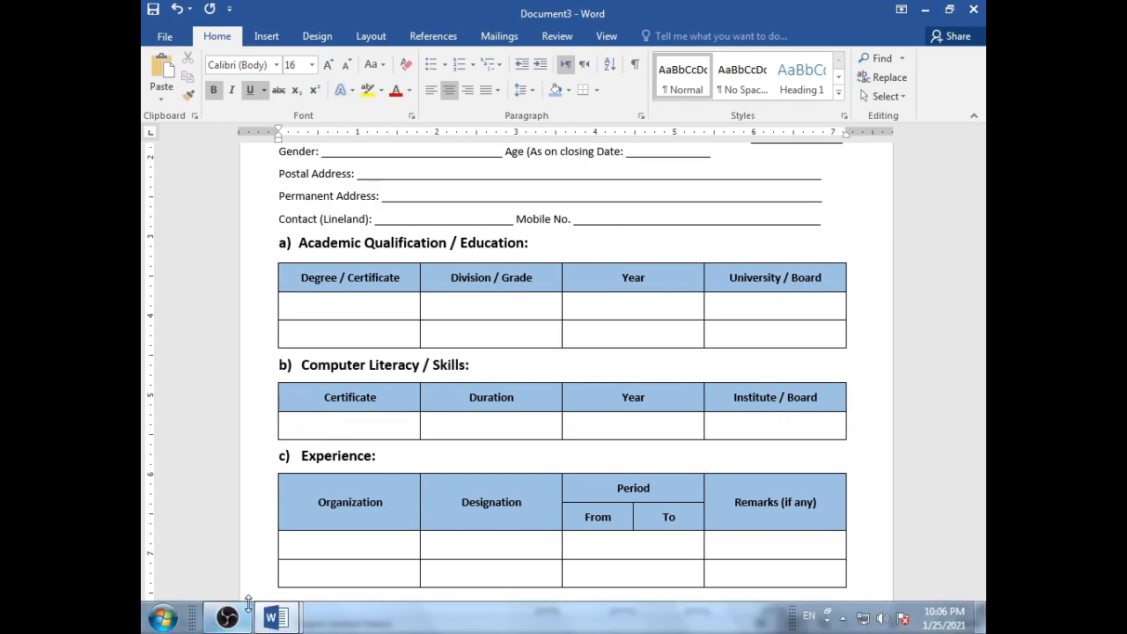
mouse_move(275, 617)
left_click(428, 489)
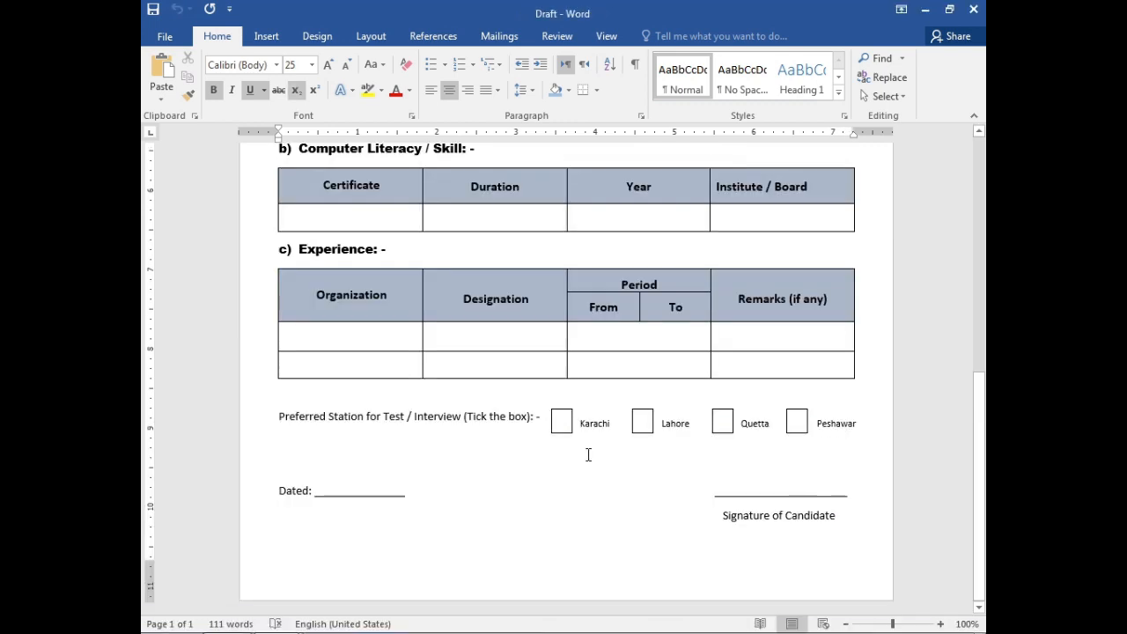
key("ctrl+Home")
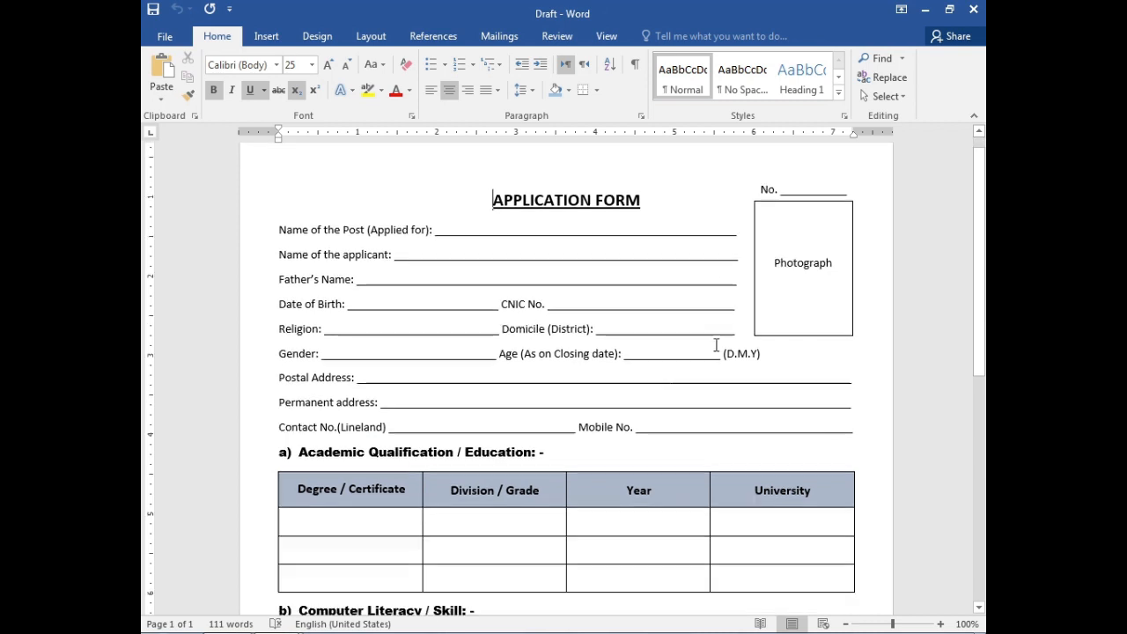
scroll(718, 343, "down", 1)
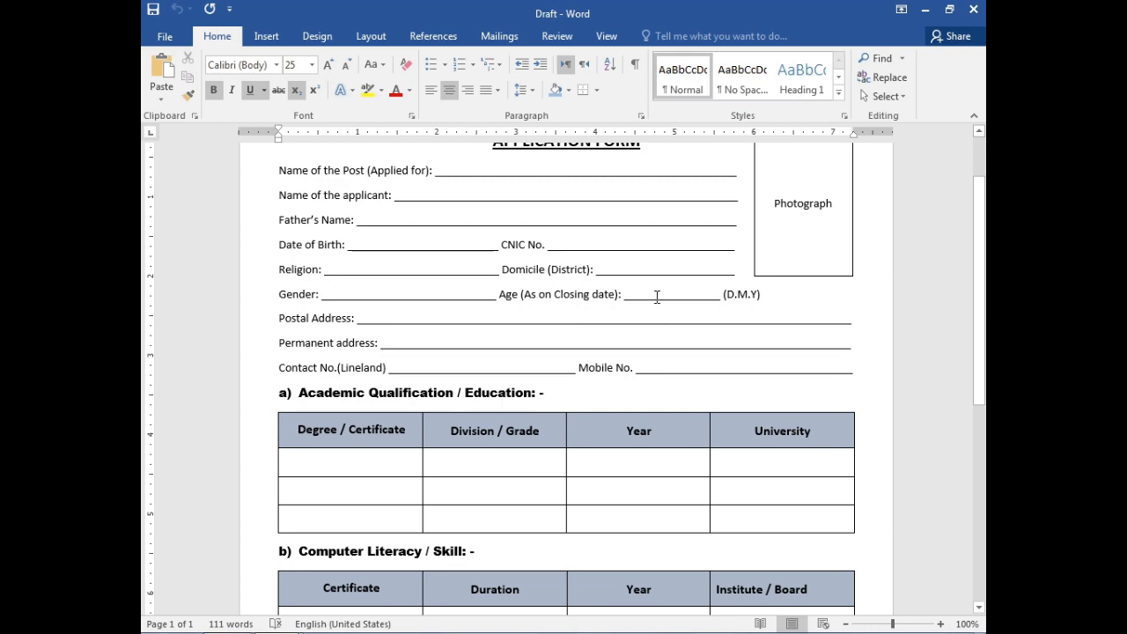
scroll(617, 304, "down", 3)
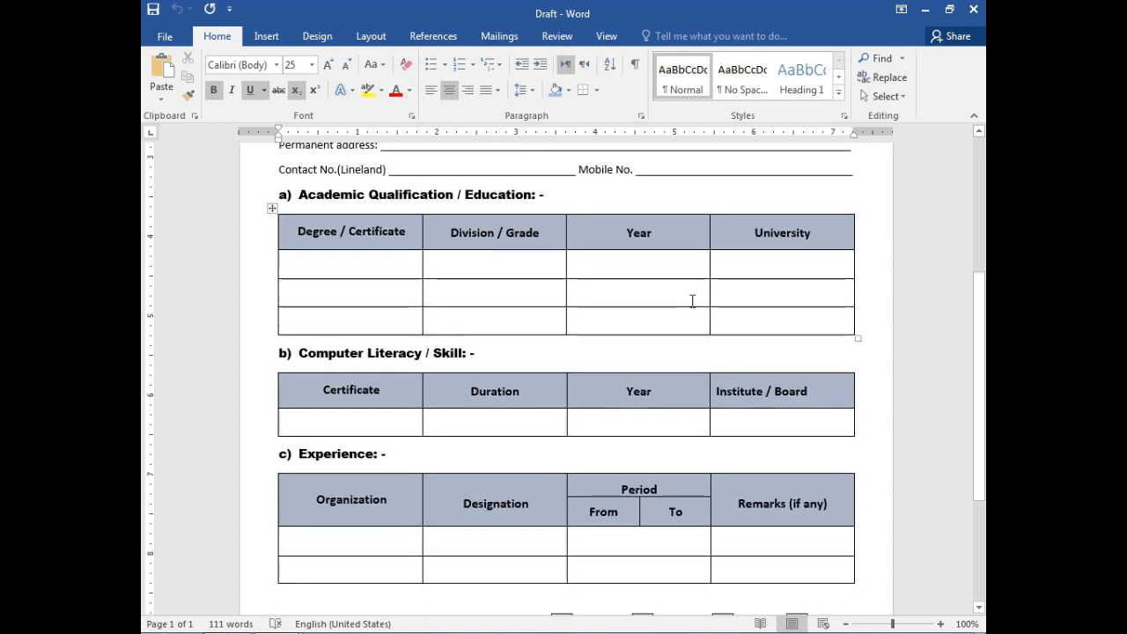
left_click(925, 10)
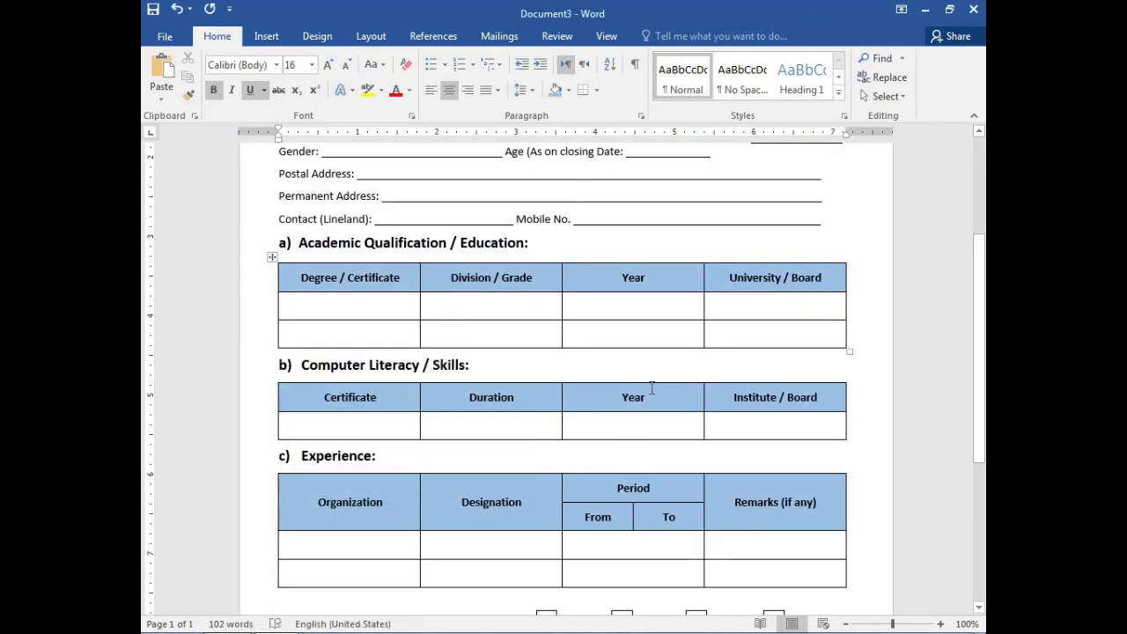
scroll(764, 414, "up", 3)
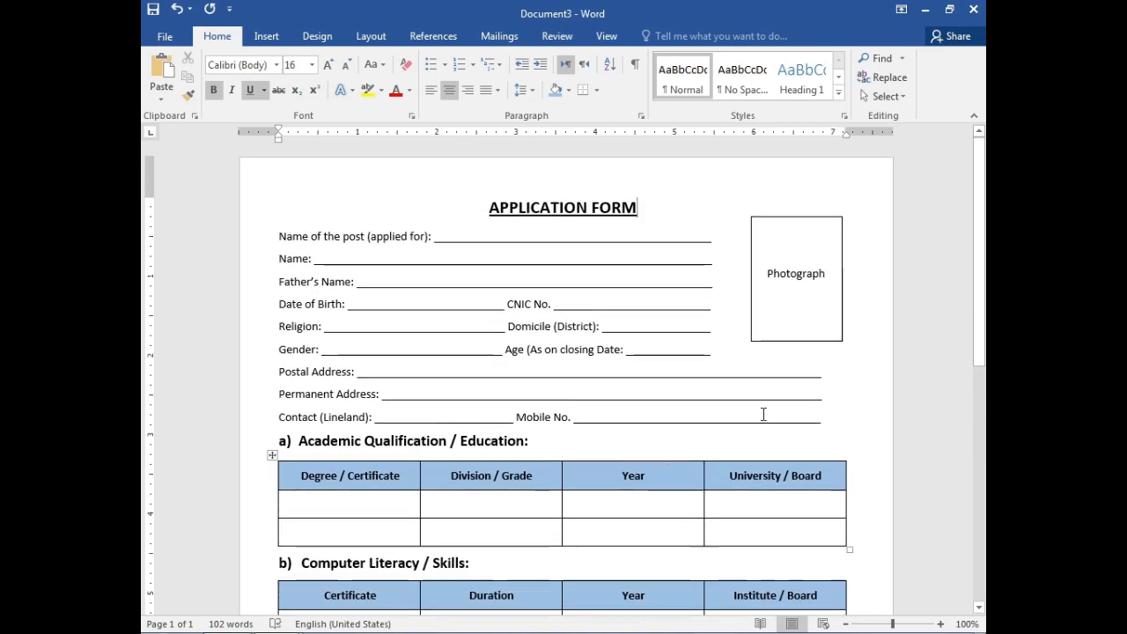
- Add "(D.M.Y)" after the blank of the "Age (As on closing Date:" field
left_click(717, 350)
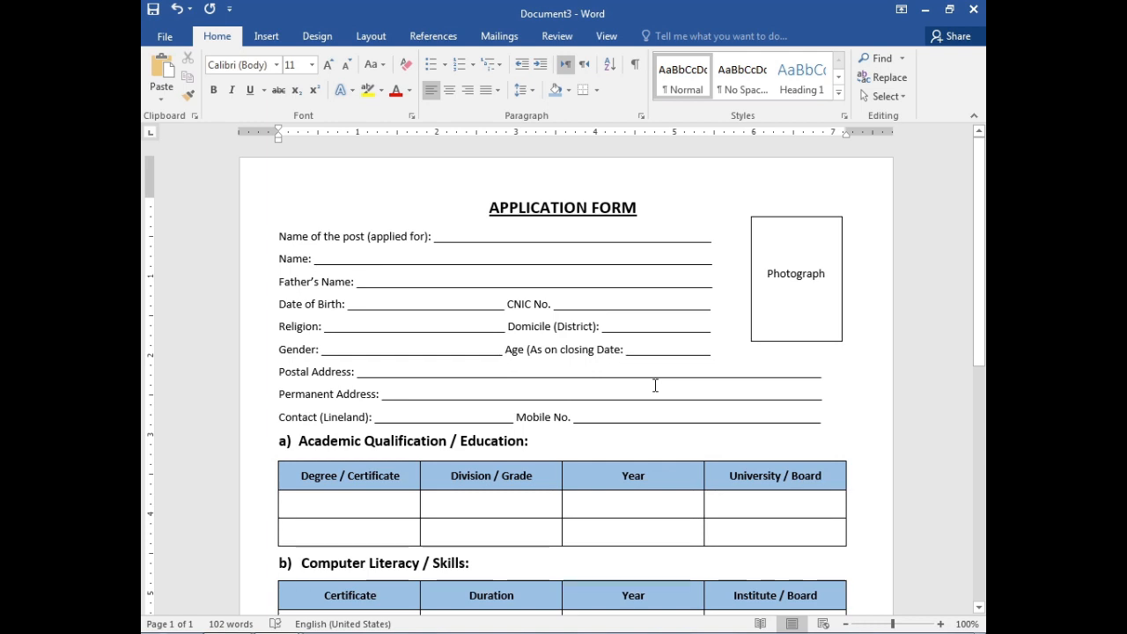
type("(")
key("BackSpace")
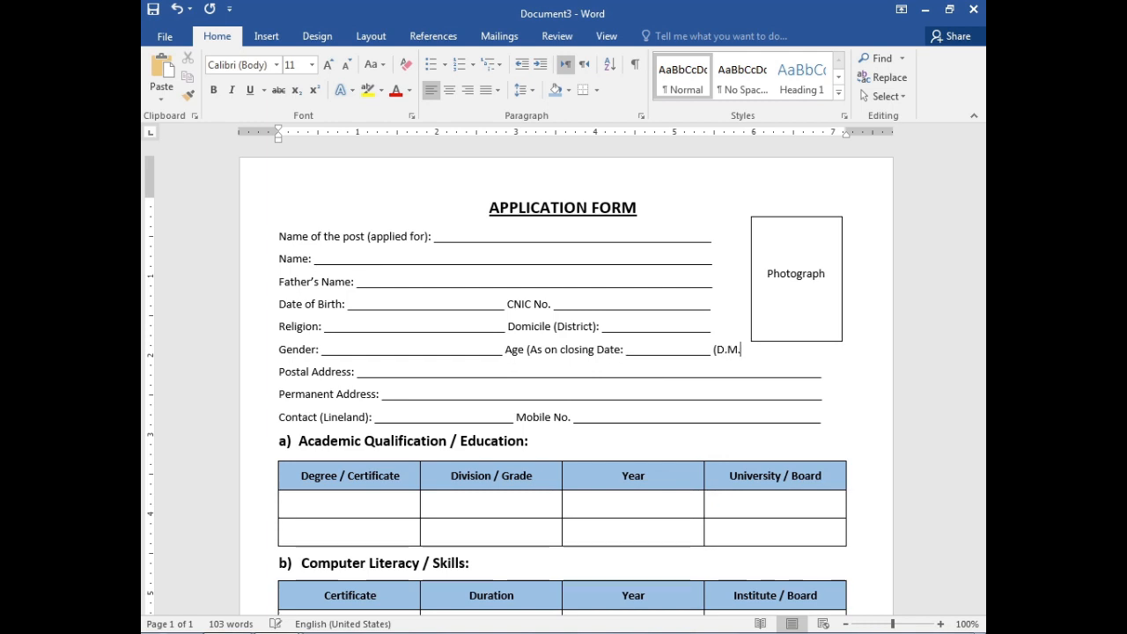
type("Y)")
- Move the Photograph box slightly up and enlarge it to about 1.64" high by 1.25" wide
left_click(803, 254)
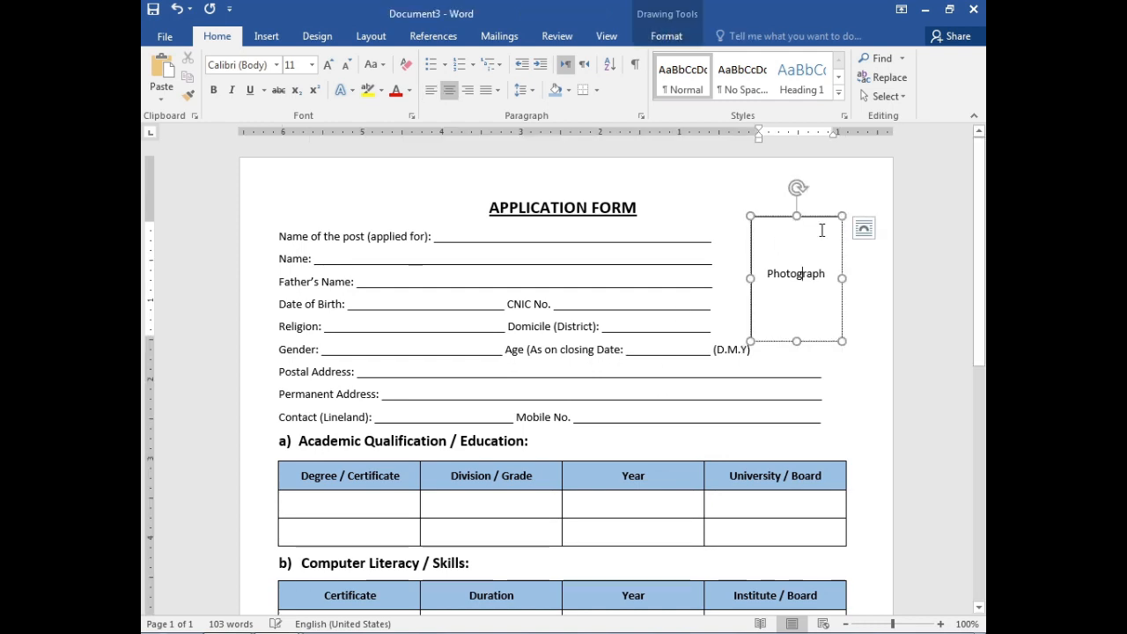
mouse_move(812, 220)
left_mouse_down()
mouse_move(792, 210)
mouse_move(807, 210)
left_mouse_up()
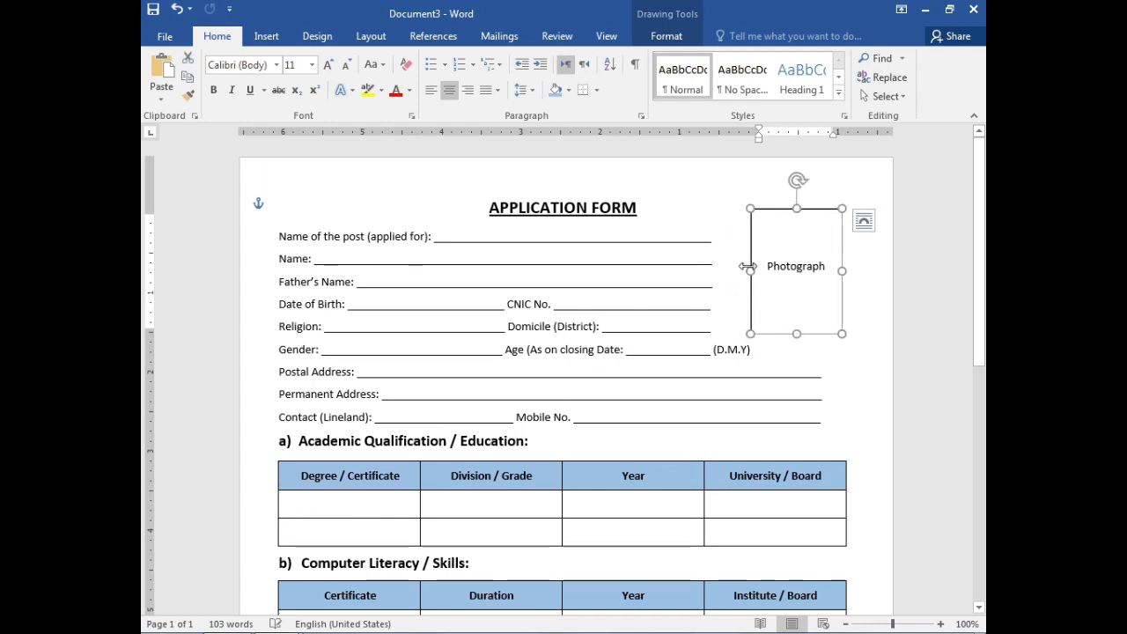
left_click_drag(747, 270, 742, 270)
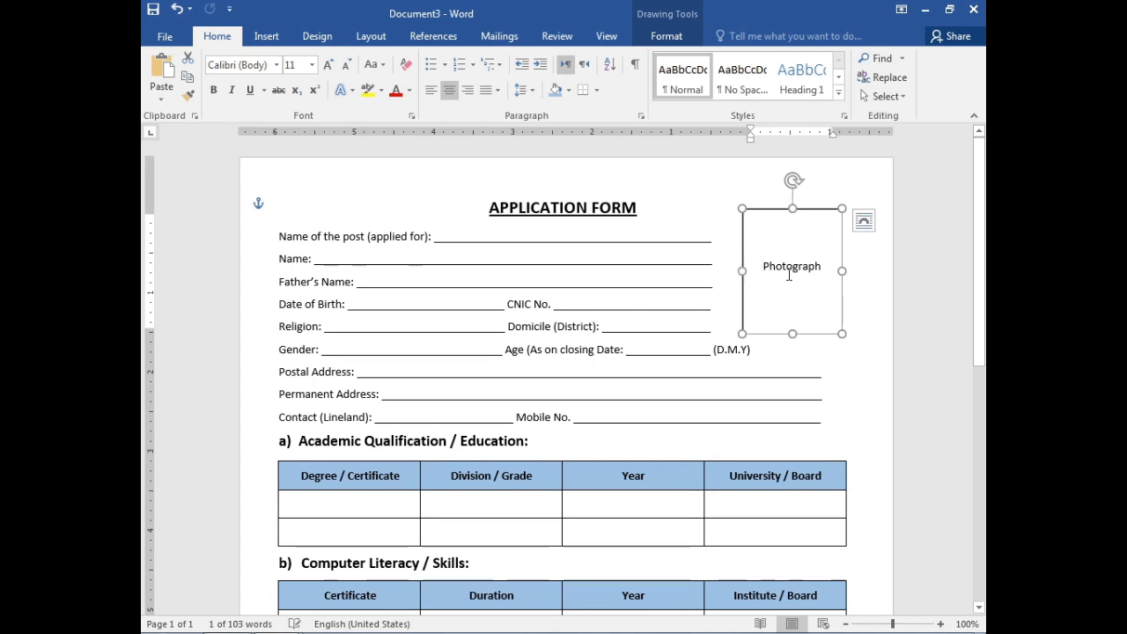
left_click_drag(791, 334, 791, 338)
left_click(790, 357)
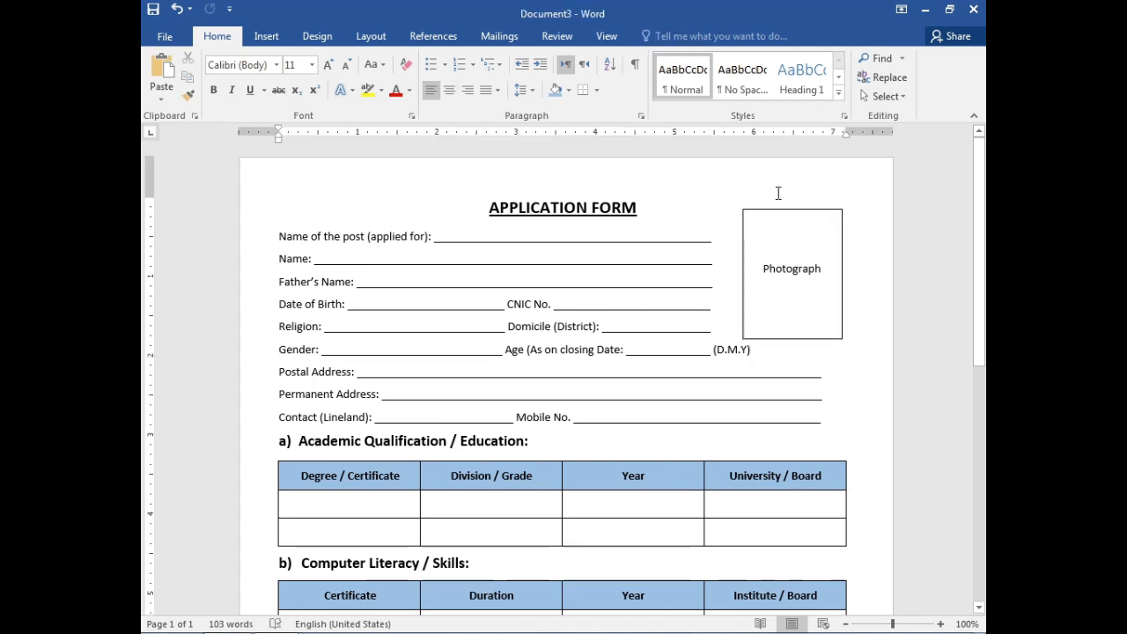
scroll(763, 176, "down", 2)
scroll(748, 172, "up", 2)
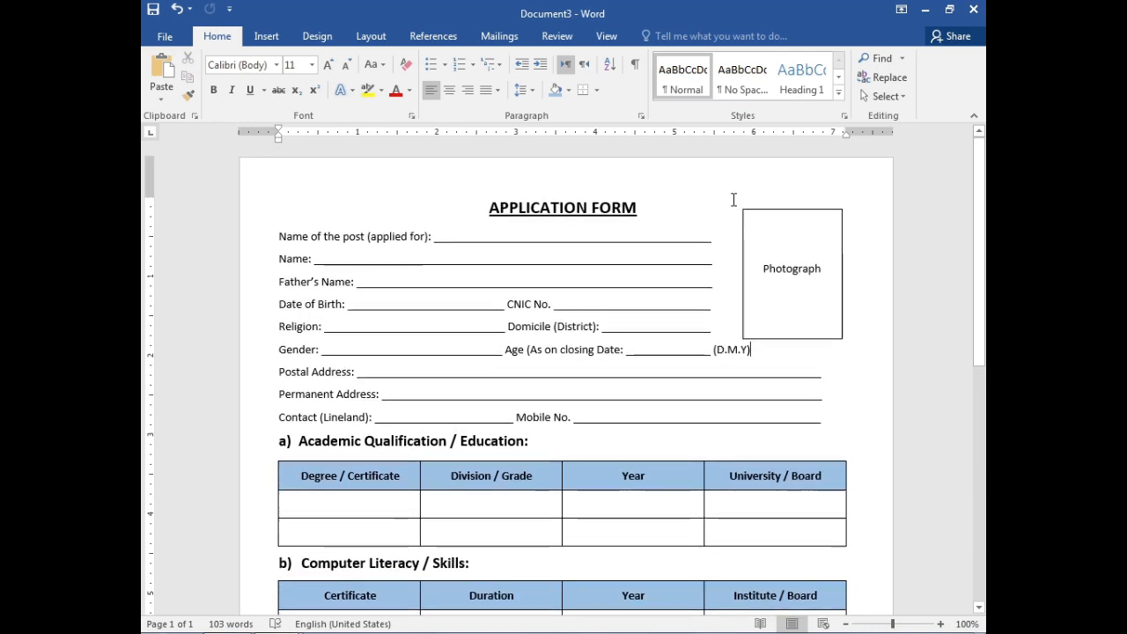
- Draw a rectangle about 0.78" high by 2.62" wide below the date line and apply the white-fill, green-outline shape style
left_click(775, 193)
scroll(493, 558, "down", 12)
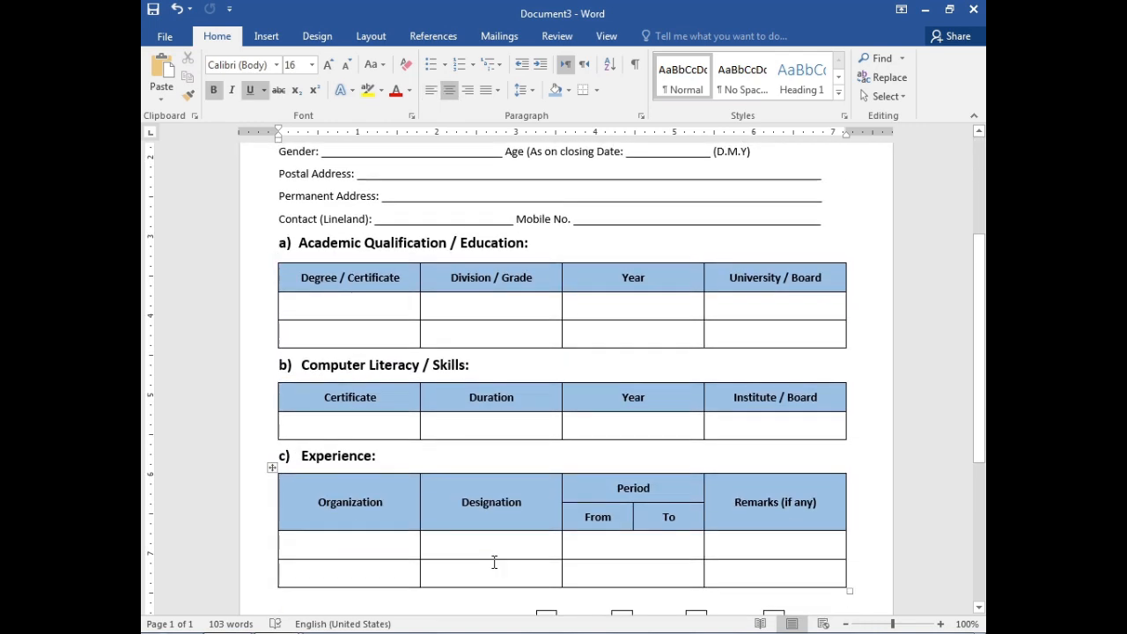
left_click(266, 37)
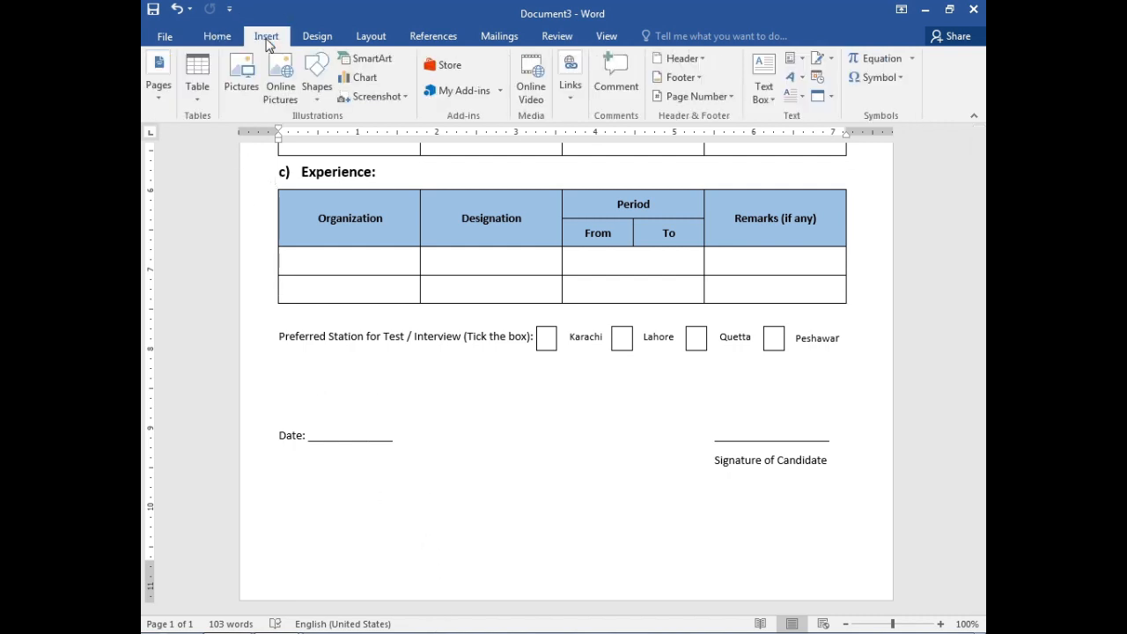
left_click(322, 79)
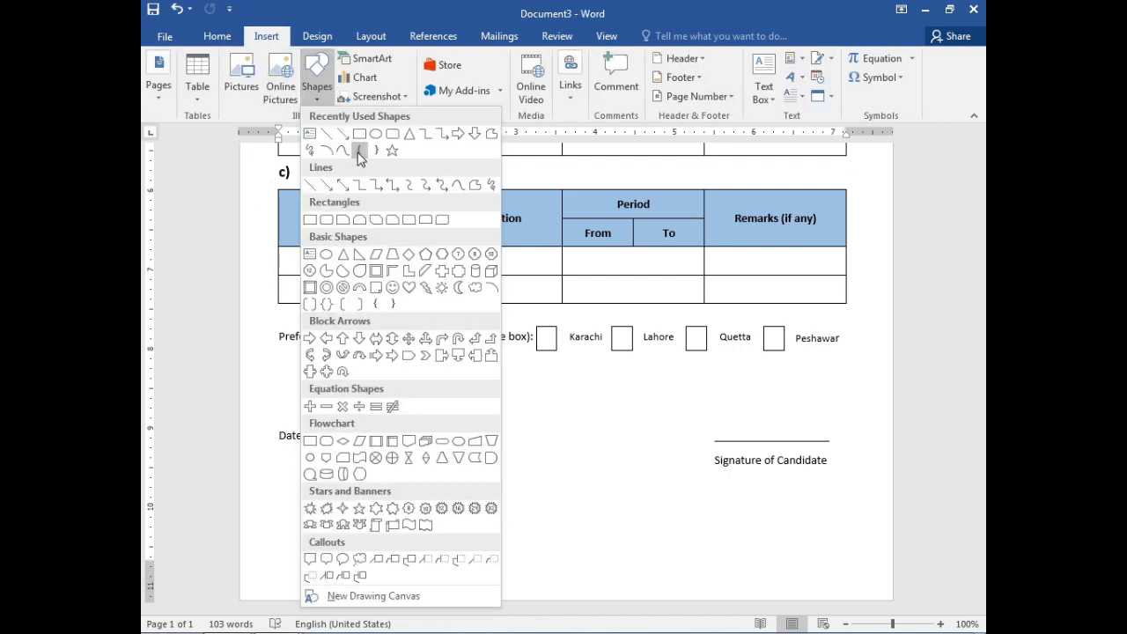
left_click(361, 134)
mouse_move(423, 472)
left_mouse_down()
mouse_move(430, 492)
mouse_move(697, 527)
mouse_move(632, 533)
left_mouse_up()
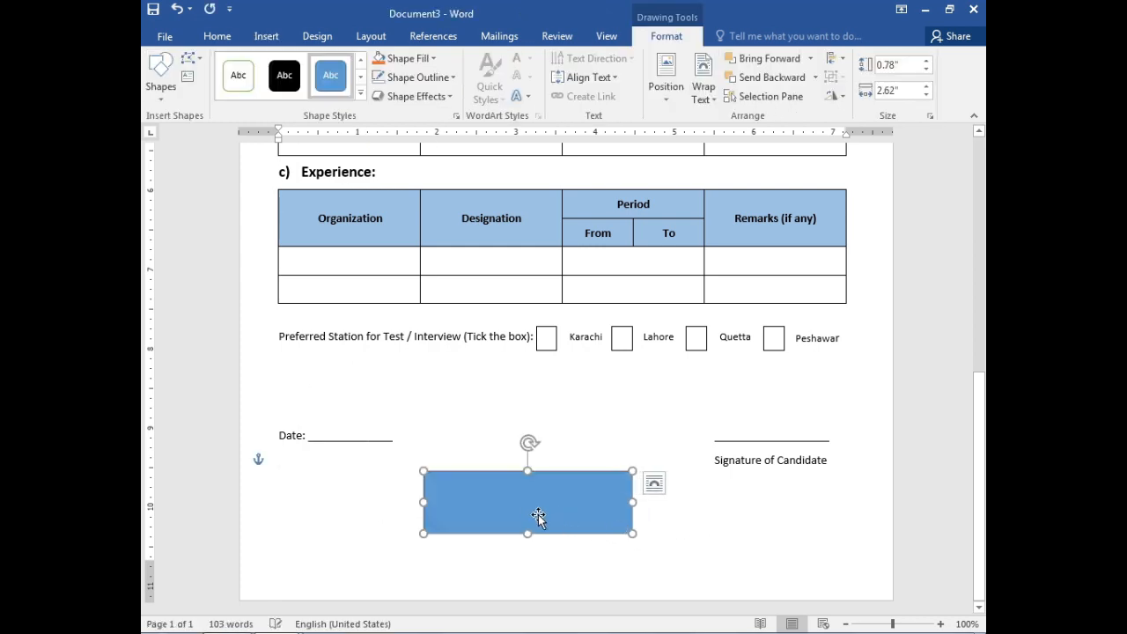
left_click(238, 75)
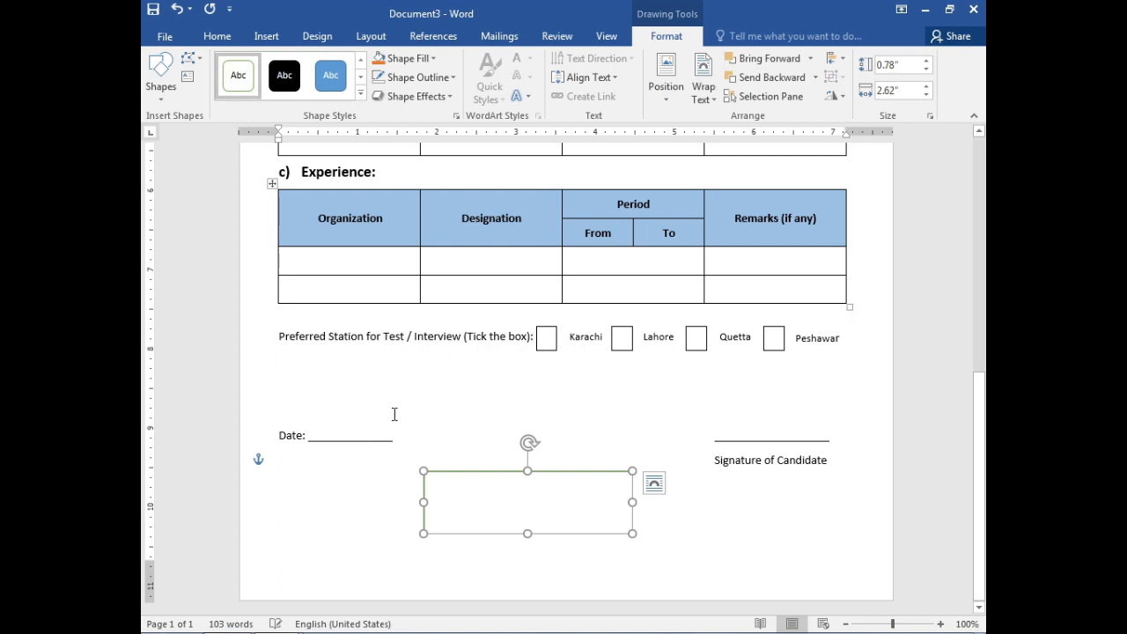
- Add the text "No. ___________" inside the new rectangle
right_click(455, 499)
left_click(498, 277)
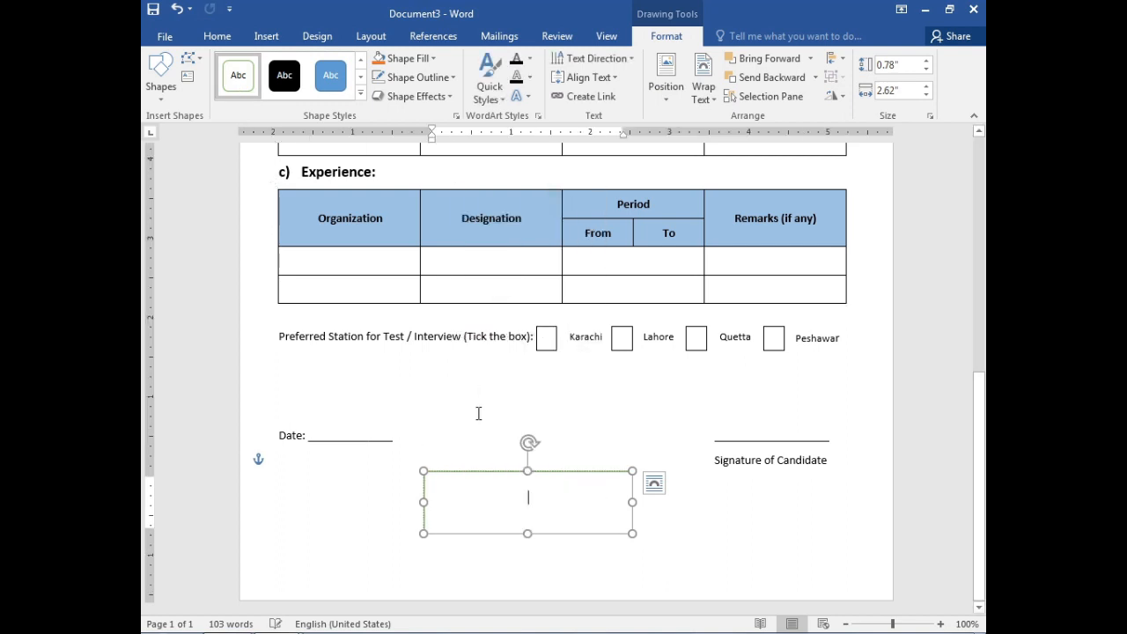
type("No")
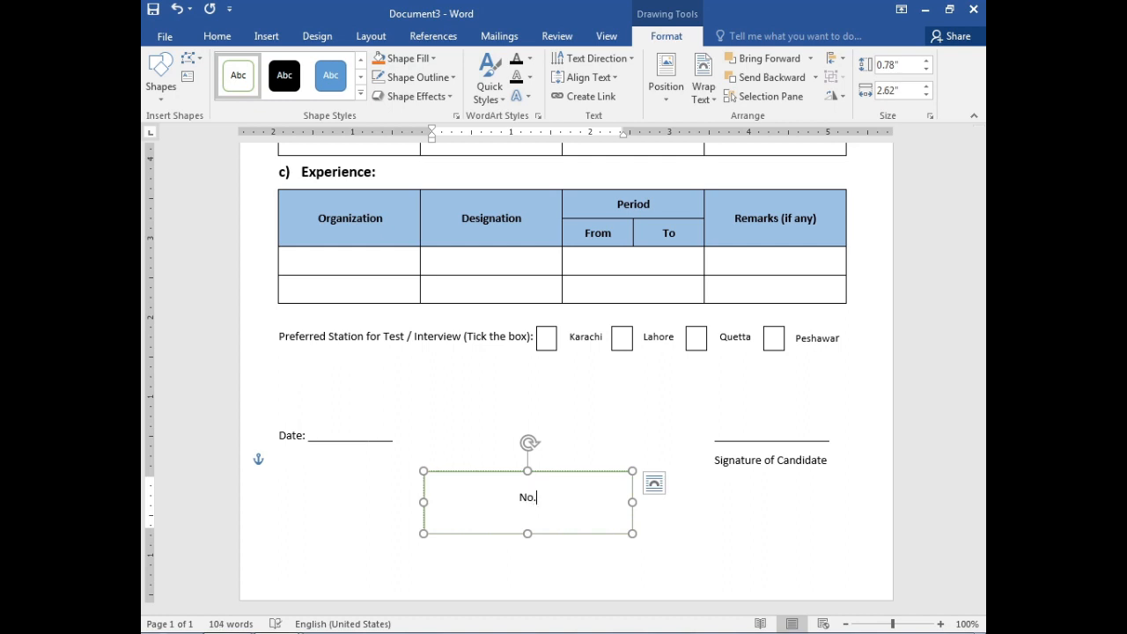
type(". ___________")
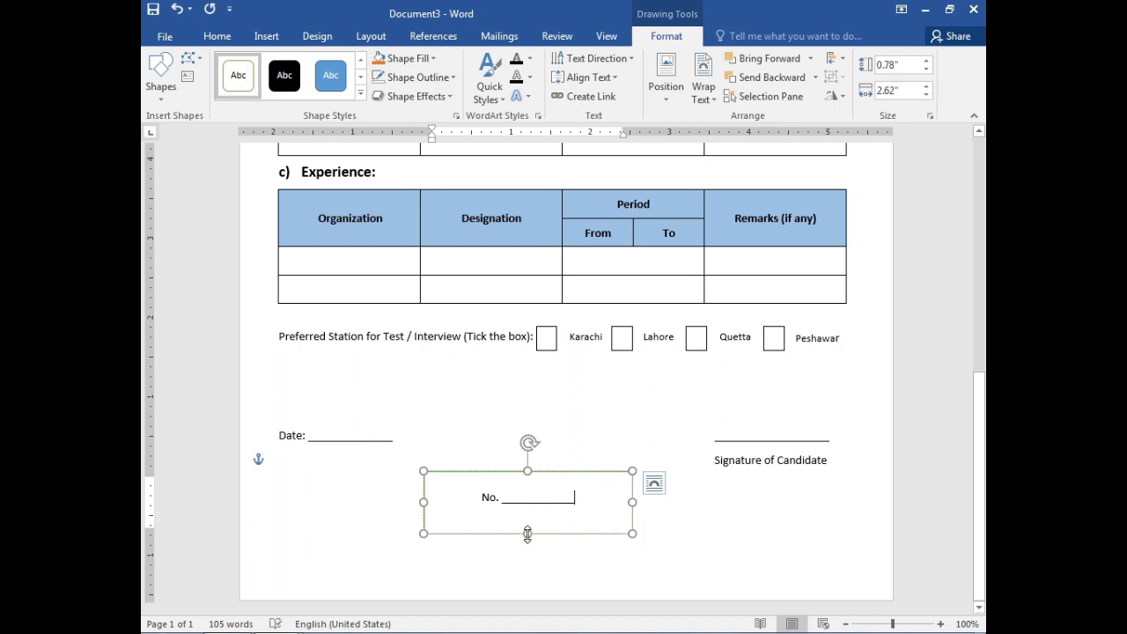
- Shrink the "No." box around its text to about 0.43" high by 1.44" wide
left_click_drag(527, 534, 528, 506)
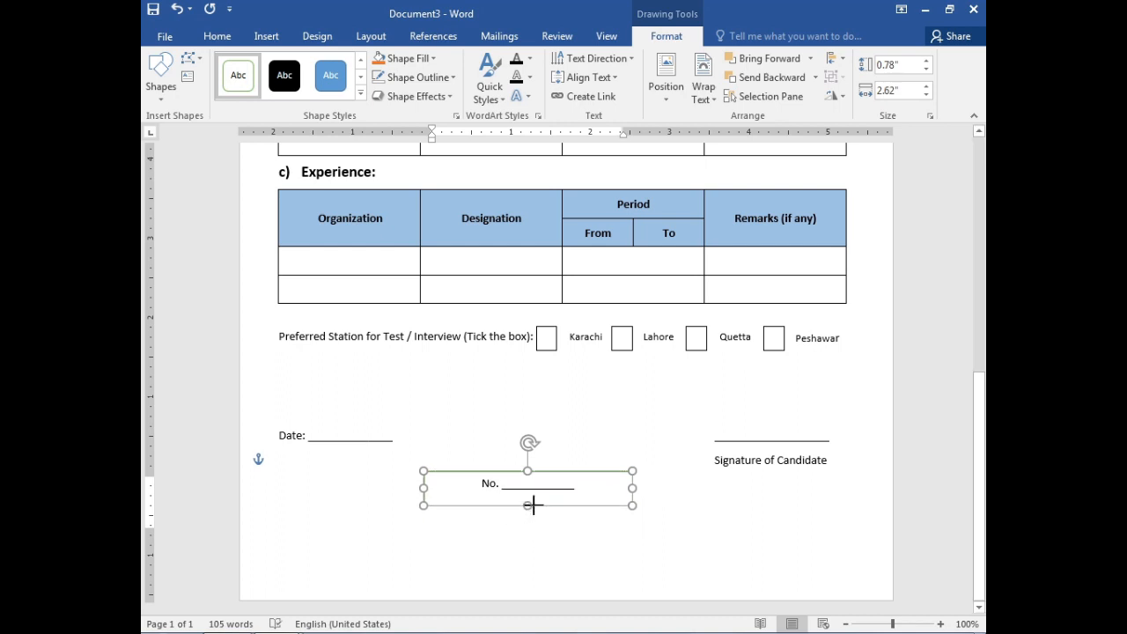
left_click_drag(633, 488, 557, 487)
left_click_drag(428, 488, 441, 487)
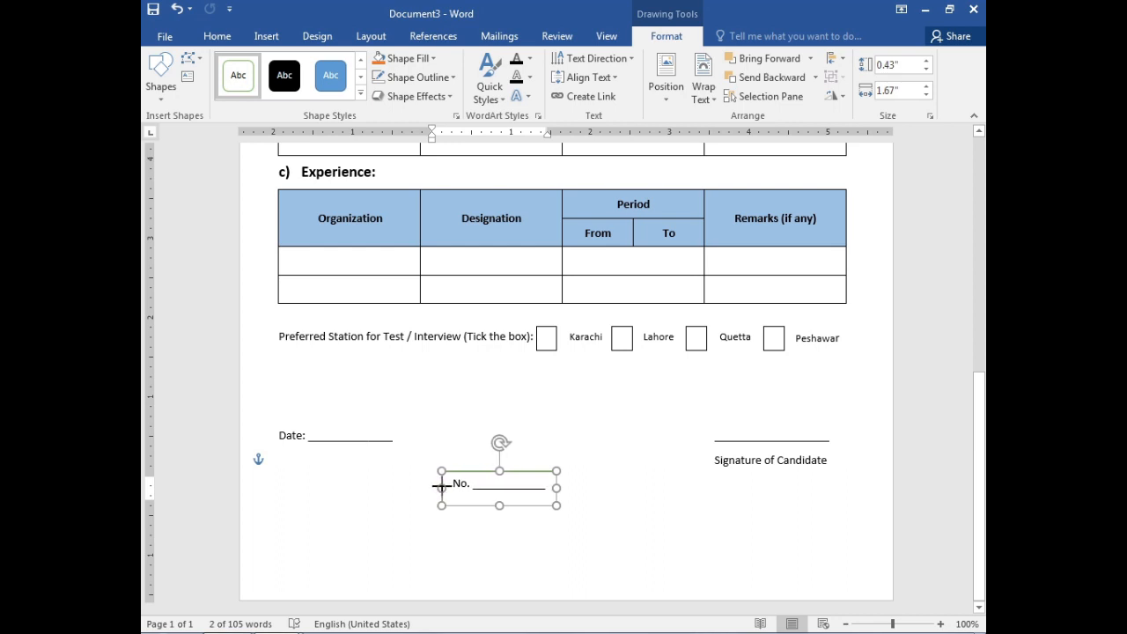
- Move the "No." box to the head of the page, directly above the Photograph box
left_click_drag(533, 472, 642, 331)
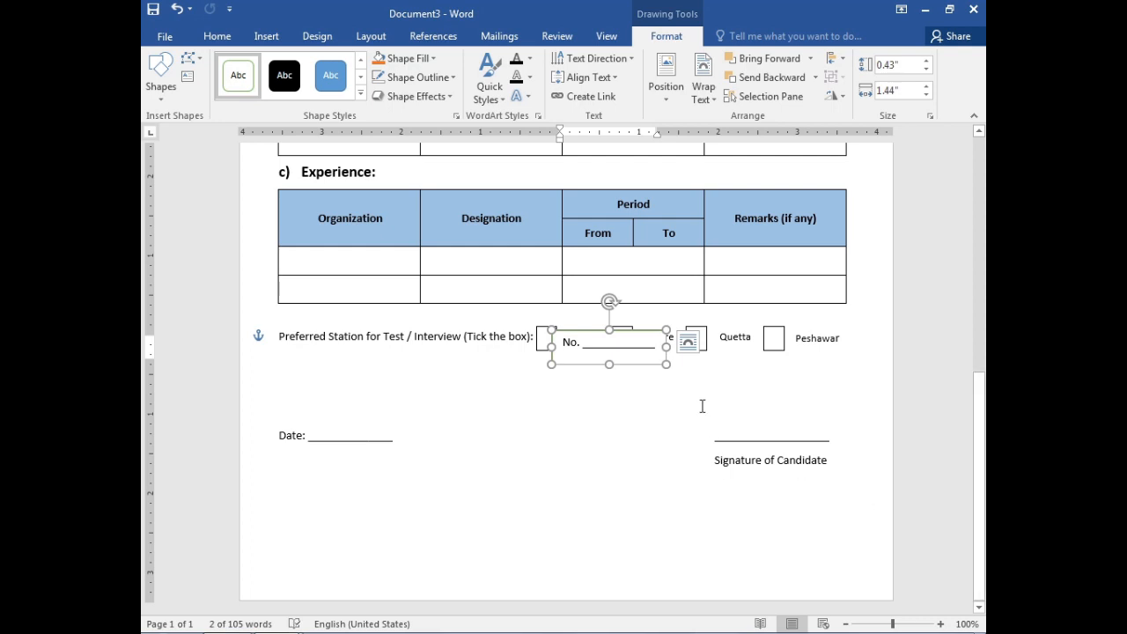
left_click_drag(625, 336, 726, 126)
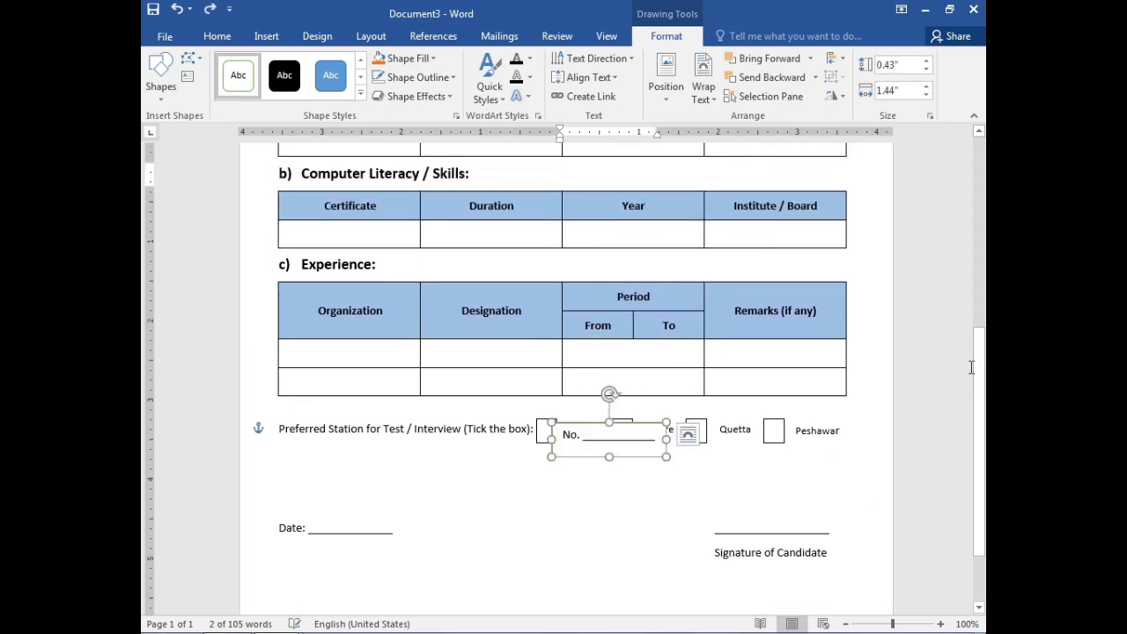
left_click_drag(982, 388, 986, 284)
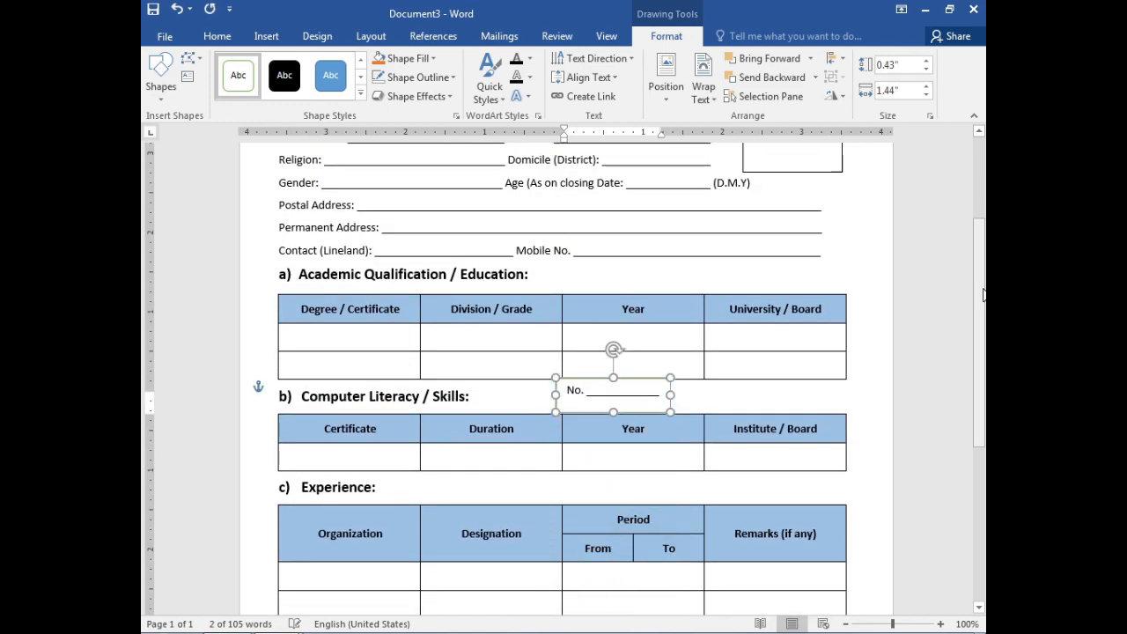
left_click_drag(984, 291, 976, 175)
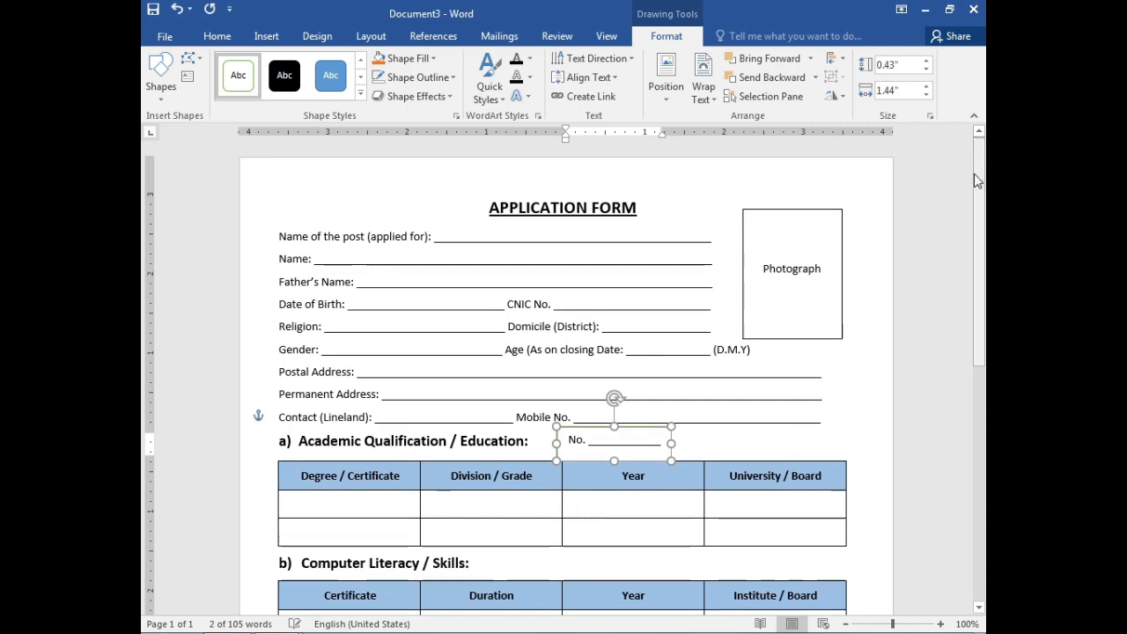
left_click_drag(620, 427, 807, 173)
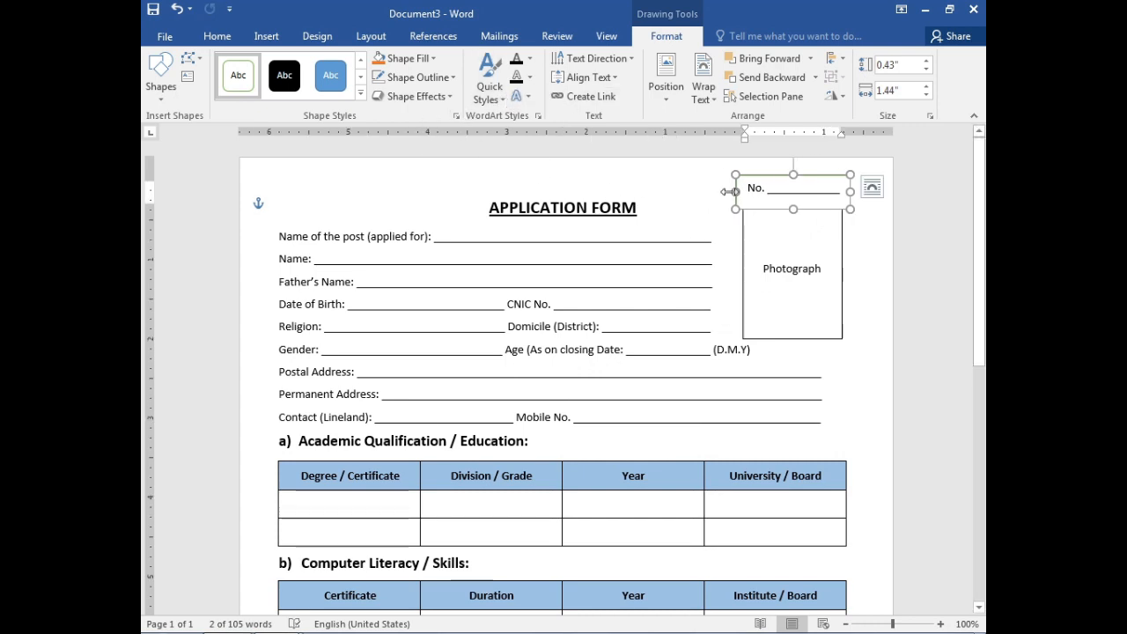
- Remove the outline of the "No." box and nudge the box slightly down
left_click(457, 79)
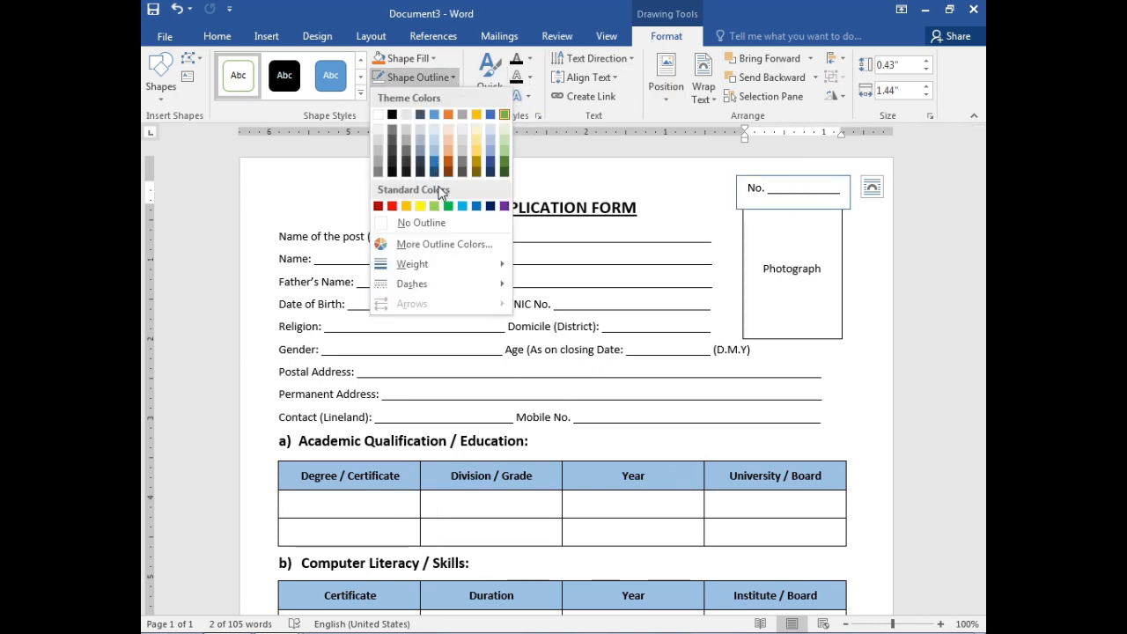
left_click(441, 224)
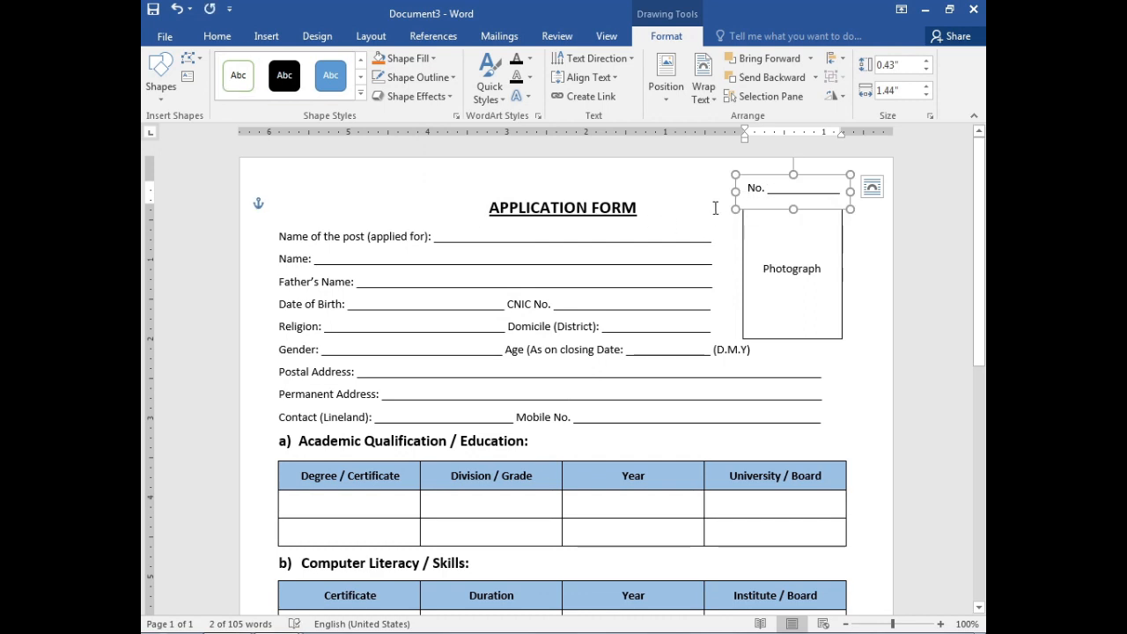
key("Down")
key("Down")
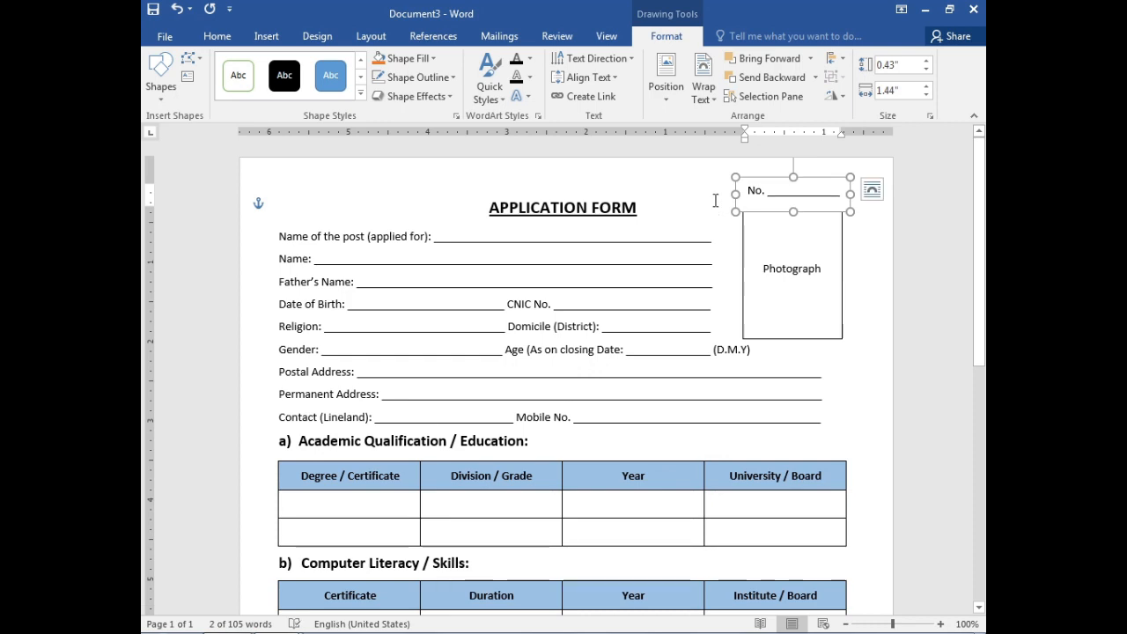
left_click(716, 198)
- Bring the Photograph box to the front so it lies above the "No." box
left_click(745, 243)
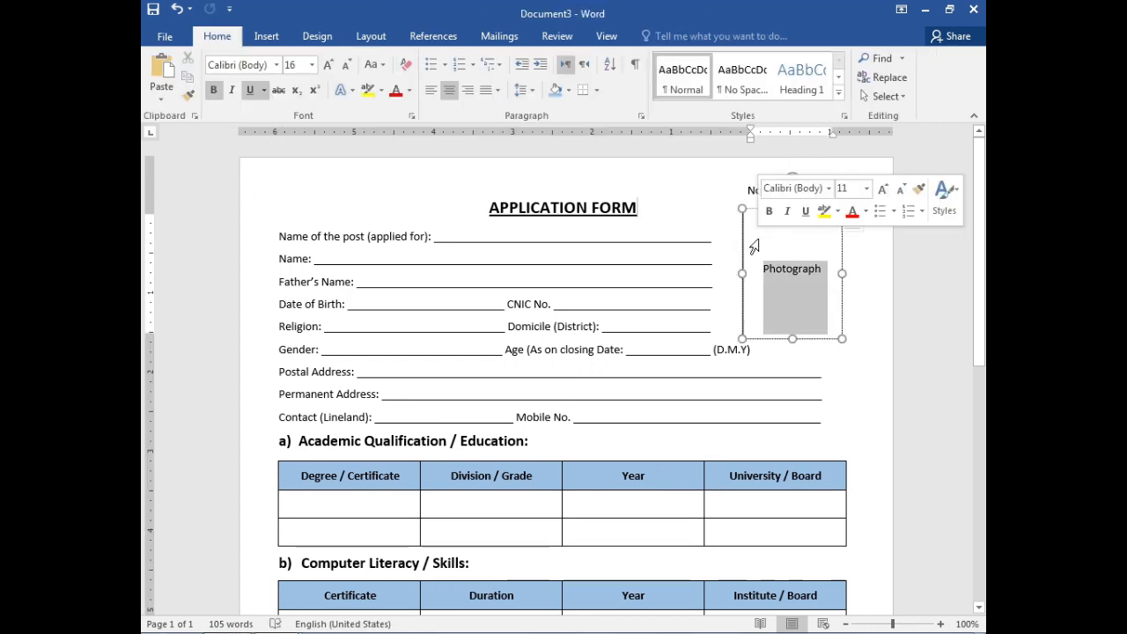
left_click(745, 243)
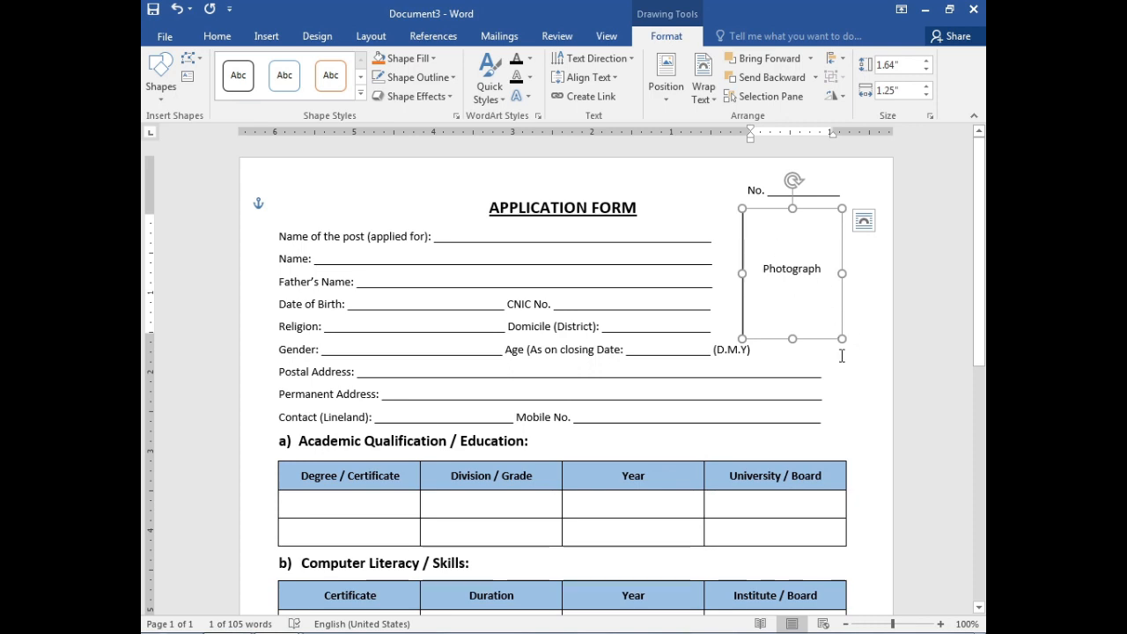
left_click(720, 228)
left_click(843, 245)
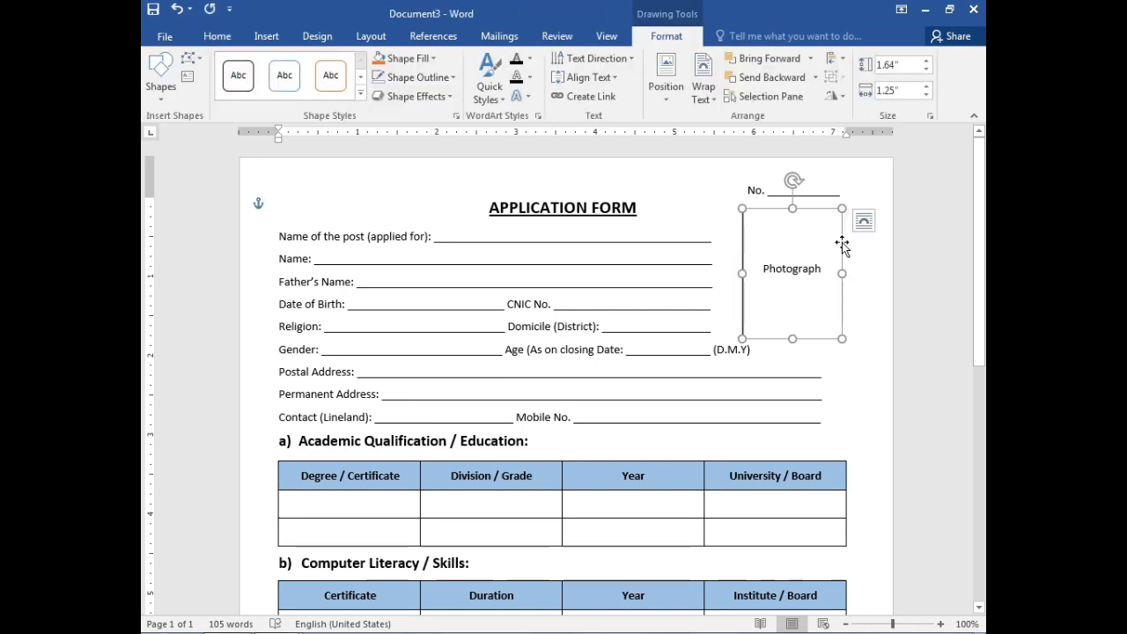
right_click(843, 247)
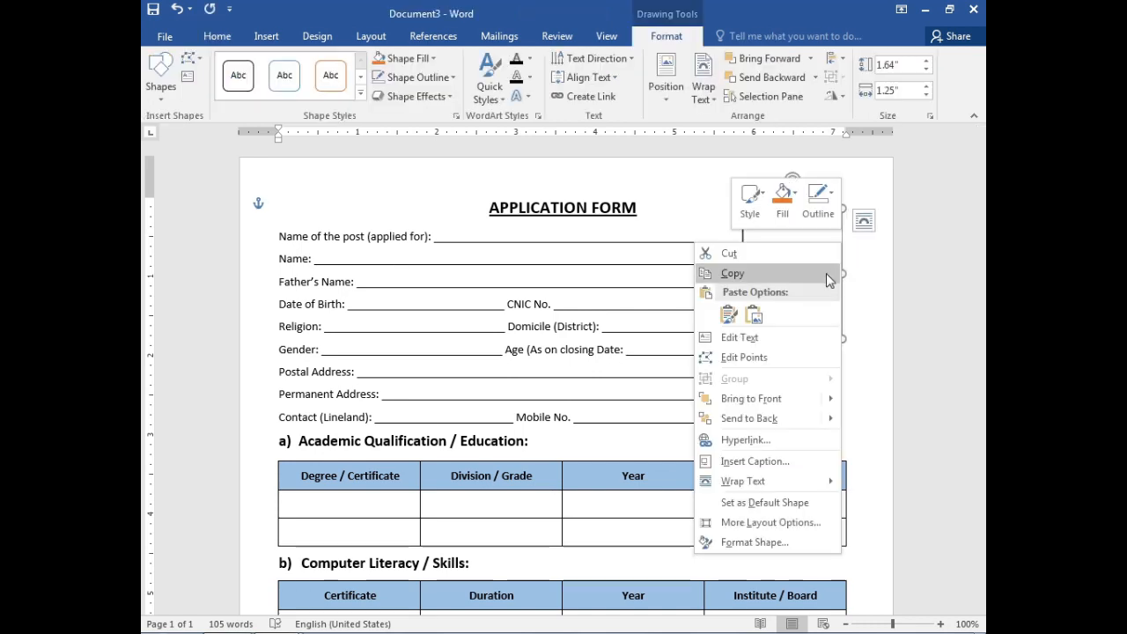
mouse_move(791, 408)
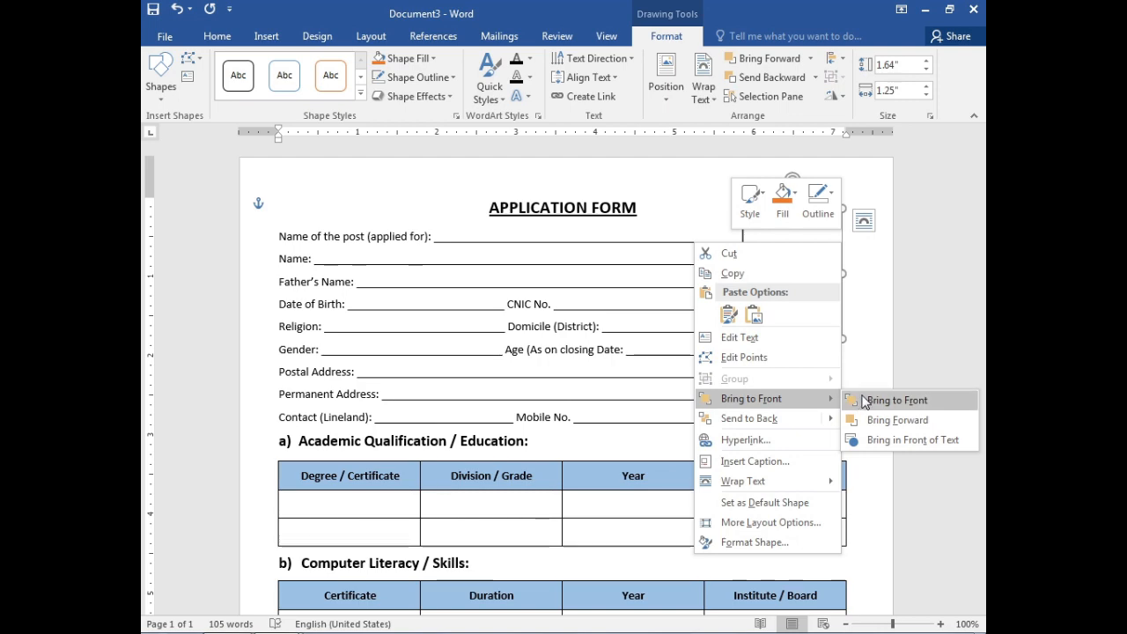
left_click(897, 400)
left_click(859, 377)
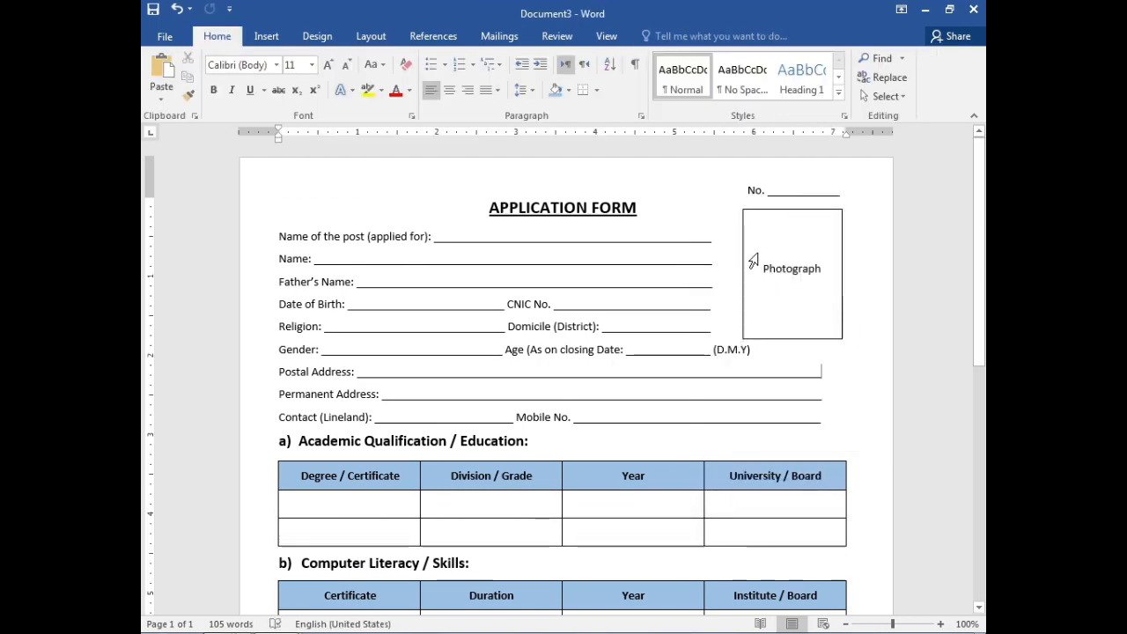
- Review the whole form from the title and number line down to the date and signature lines
scroll(441, 454, "down", 10)
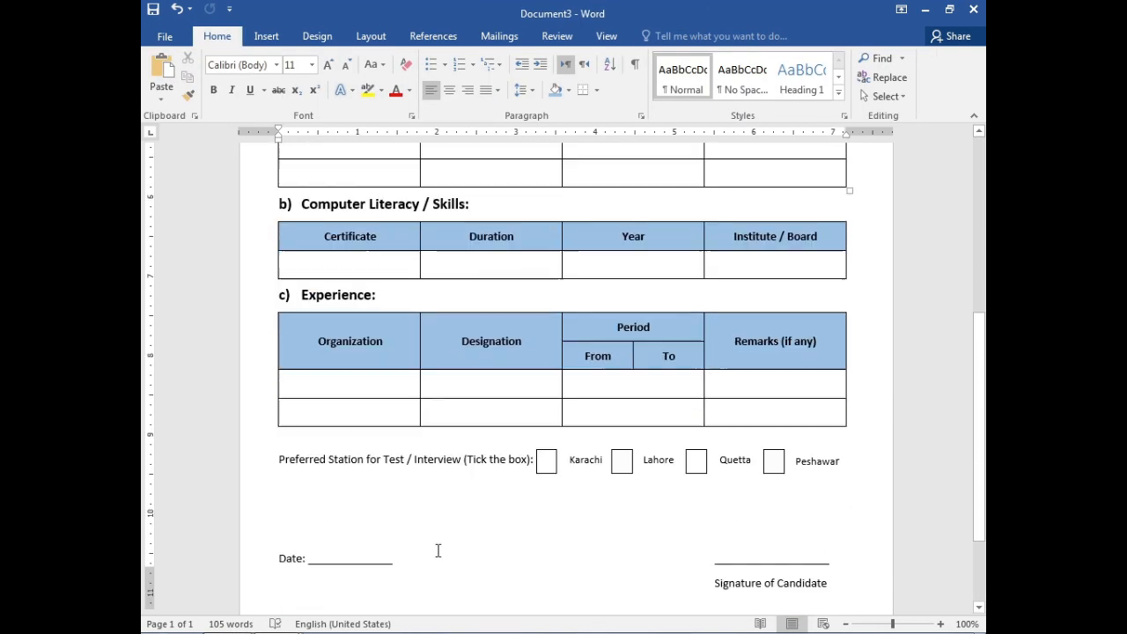
scroll(447, 550, "up", 10)
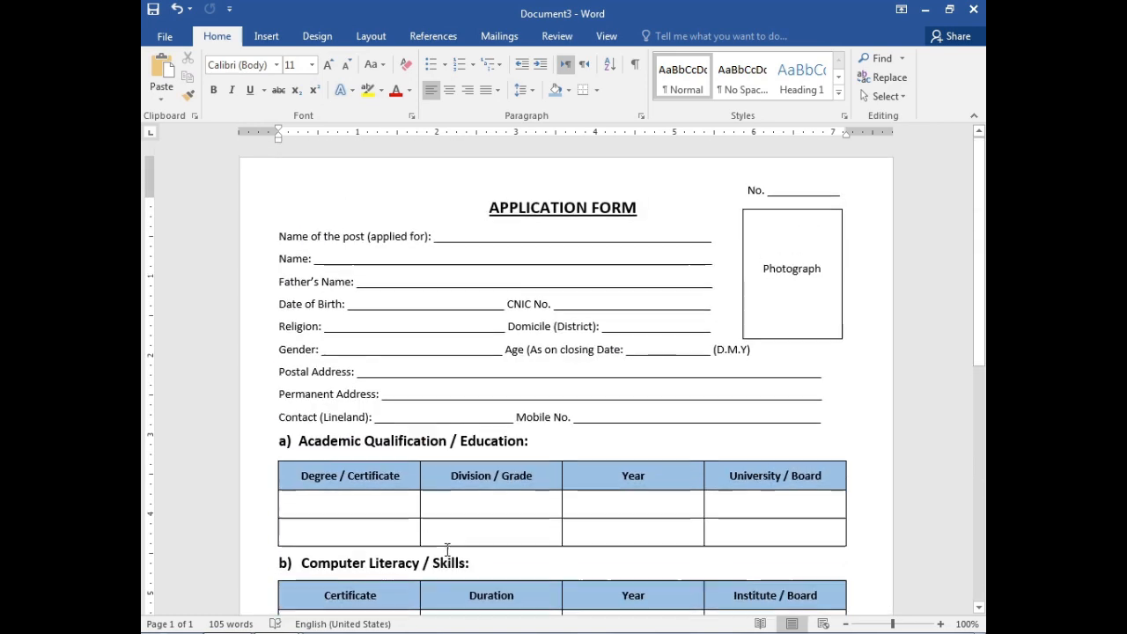
scroll(447, 550, "down", 6)
scroll(448, 550, "down", 3)
scroll(448, 550, "up", 11)
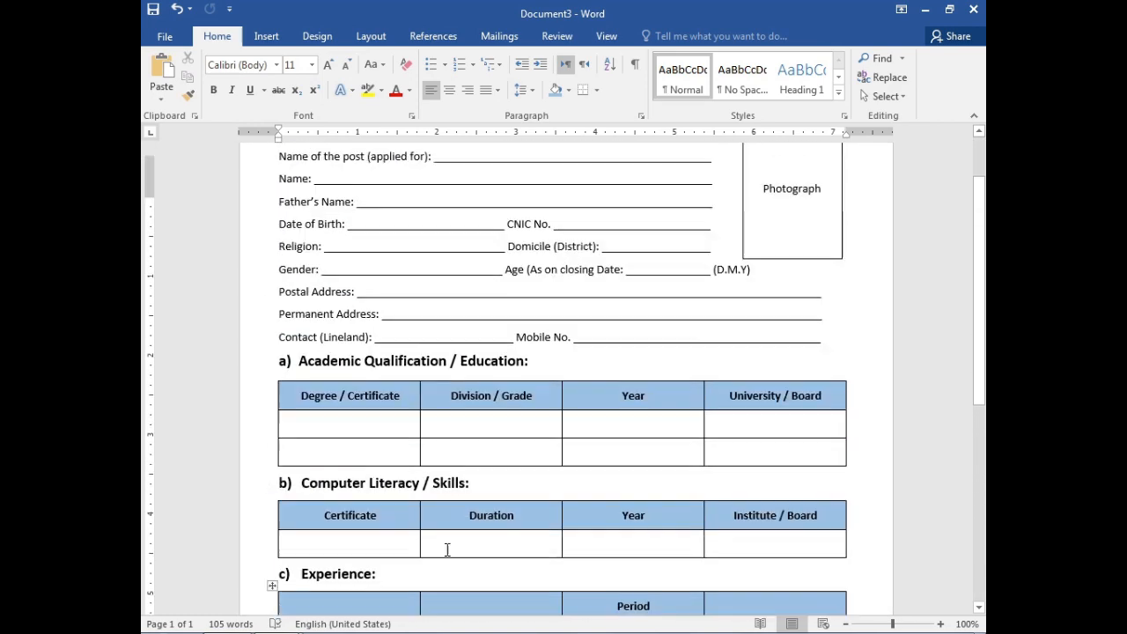
scroll(447, 550, "down", 4)
scroll(447, 549, "down", 6)
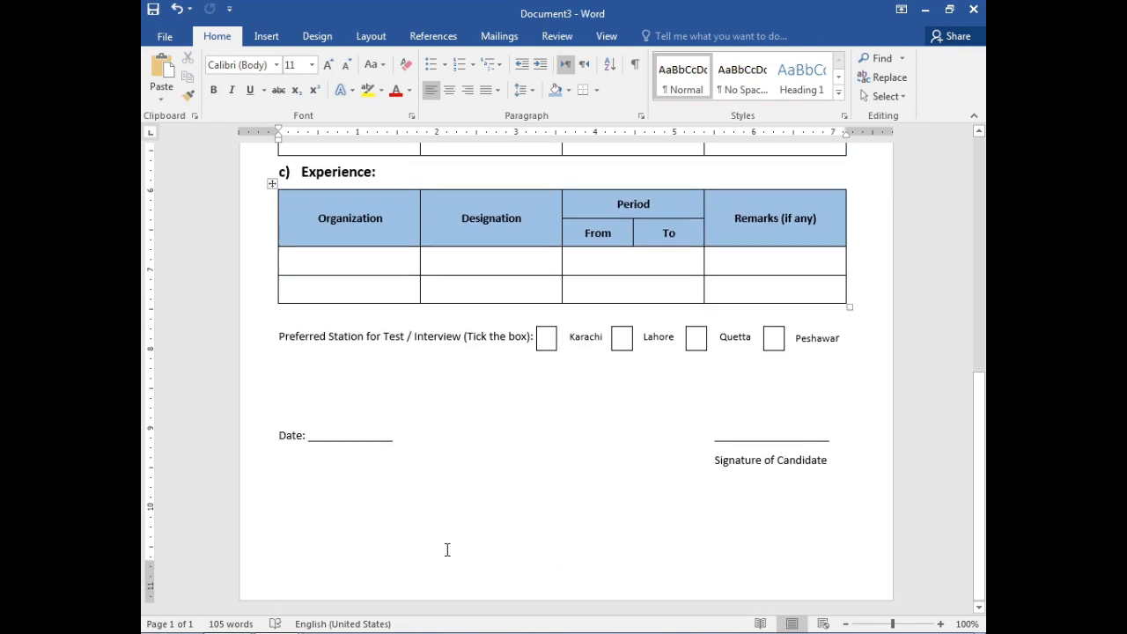
- Look over the form again, comparing the field lines and Photograph box with the tables' outer edge
scroll(448, 550, "up", 10)
scroll(879, 445, "down", 10)
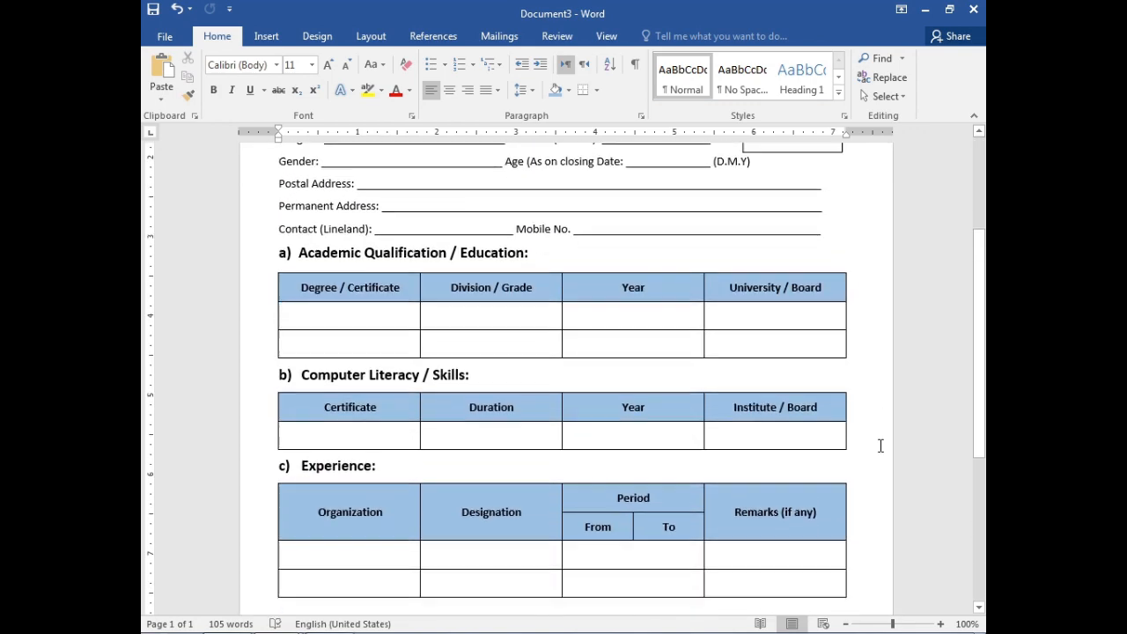
scroll(880, 446, "up", 10)
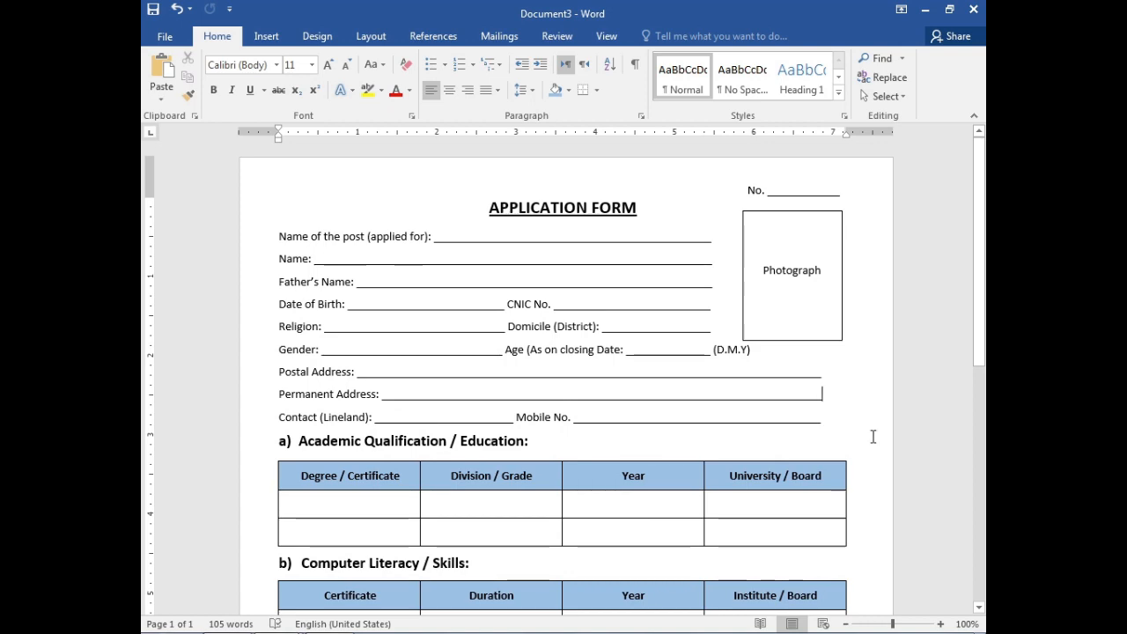
scroll(873, 437, "down", 3)
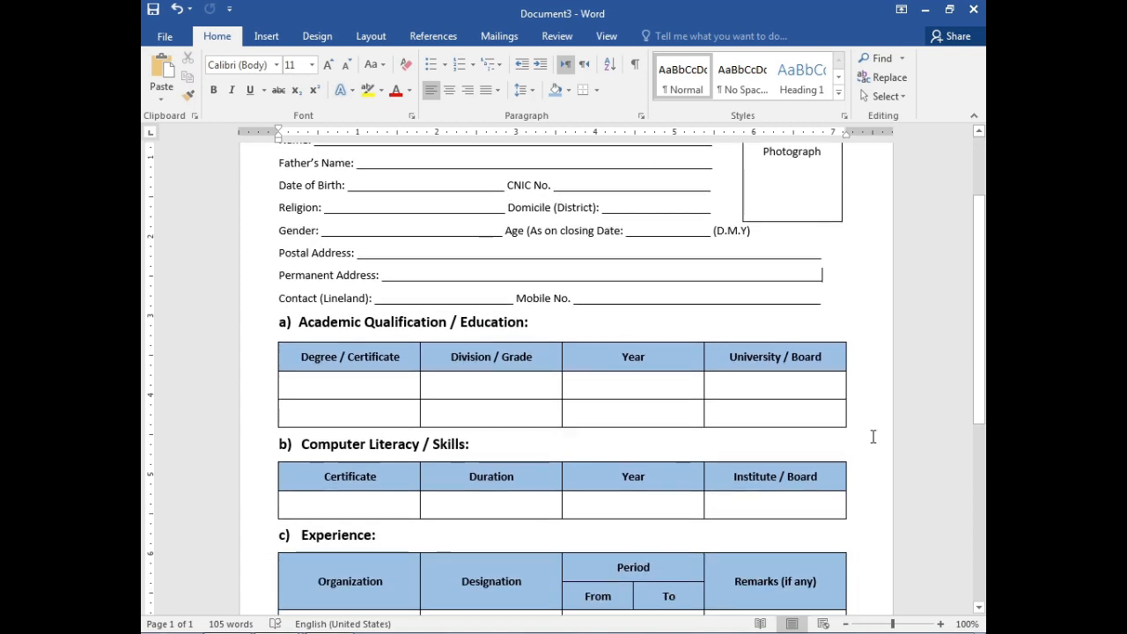
scroll(873, 437, "down", 7)
scroll(872, 437, "up", 10)
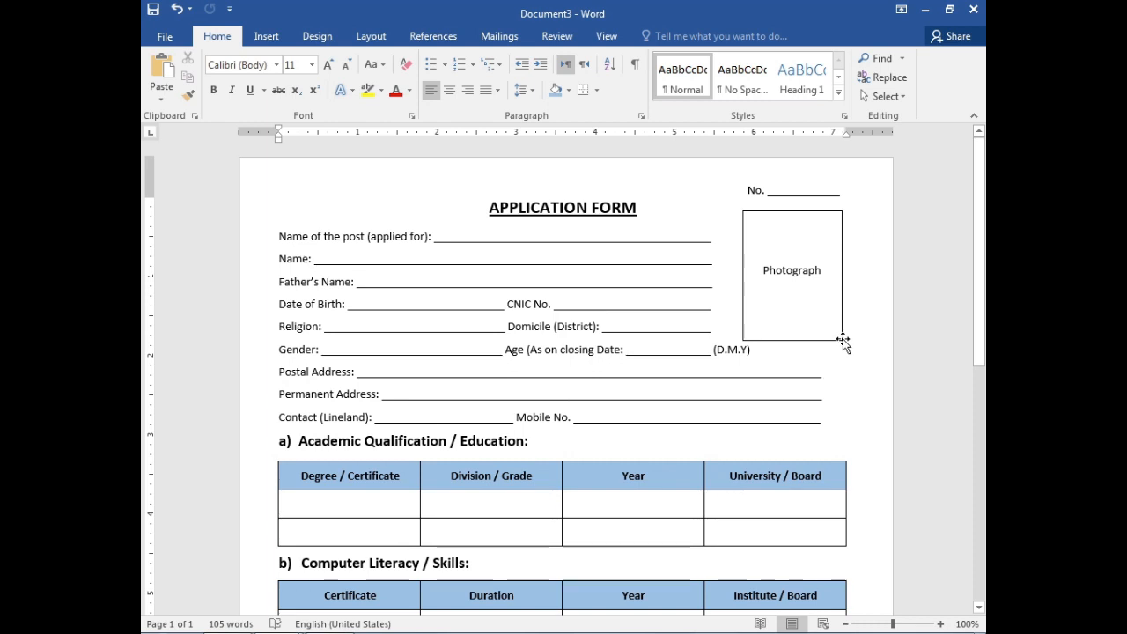
- Extend the blank lines for Postal Address, Permanent Address and Mobile No. with underscores until they reach the tables' right edge
left_click(838, 503)
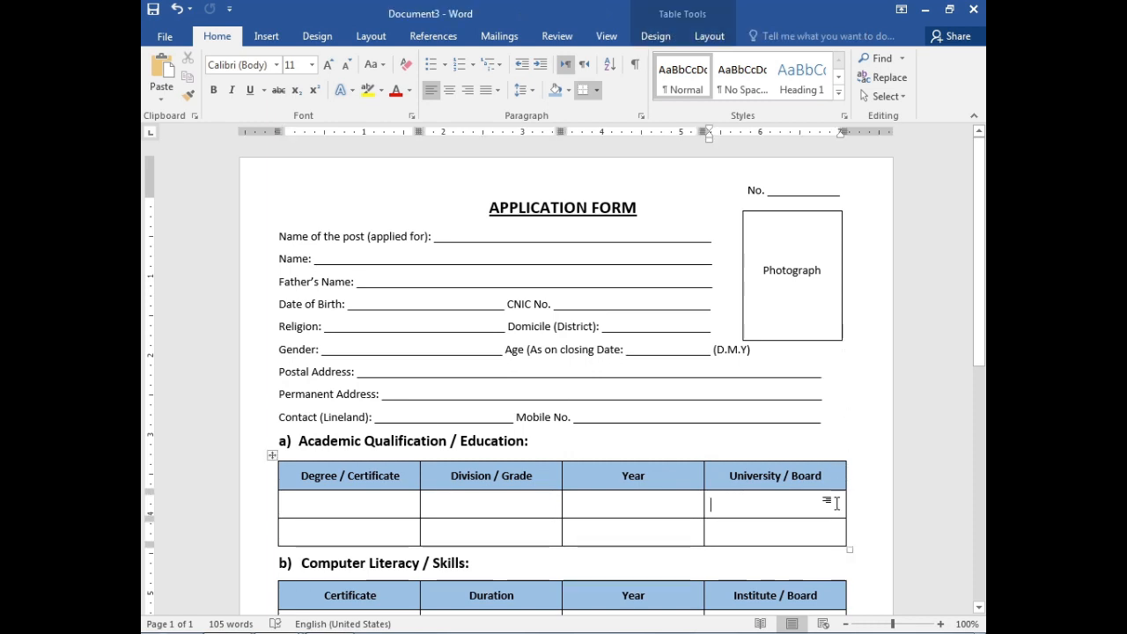
left_click(826, 373)
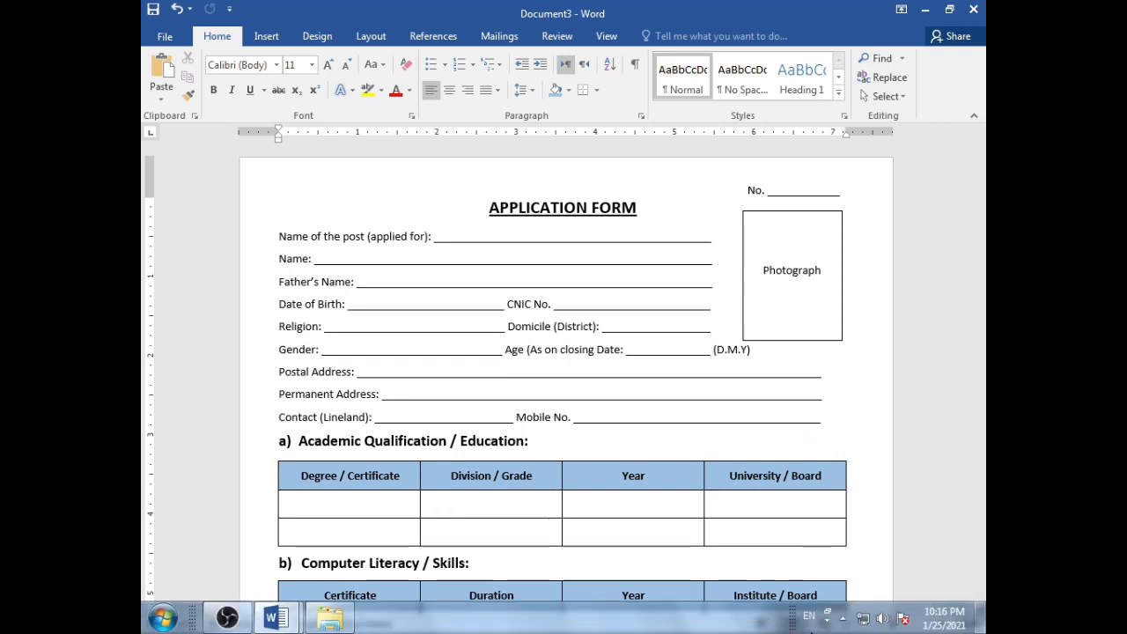
type("__")
key("BackSpace")
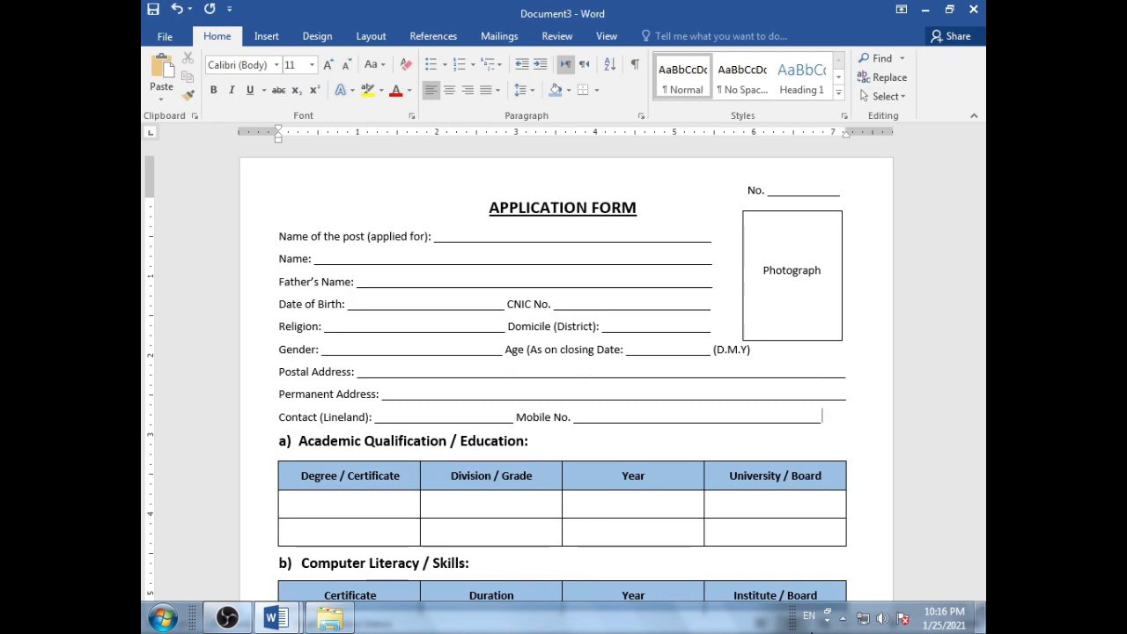
type("____")
key("BackSpace")
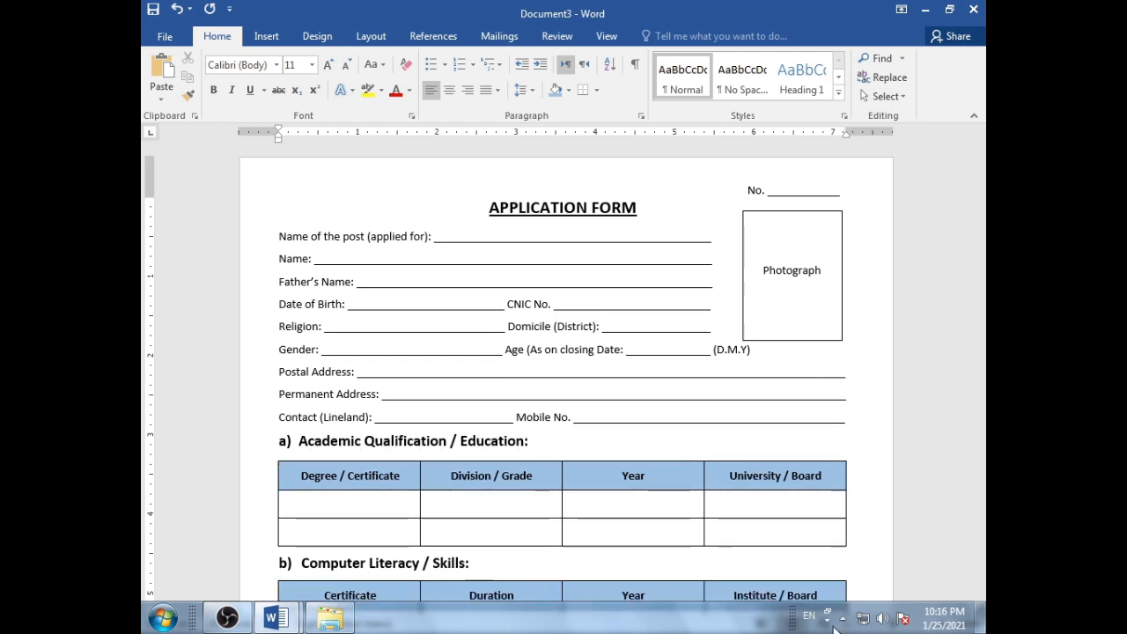
- Widen the Photograph box slightly so its right side lines up with the tables' right edge
left_click(843, 275)
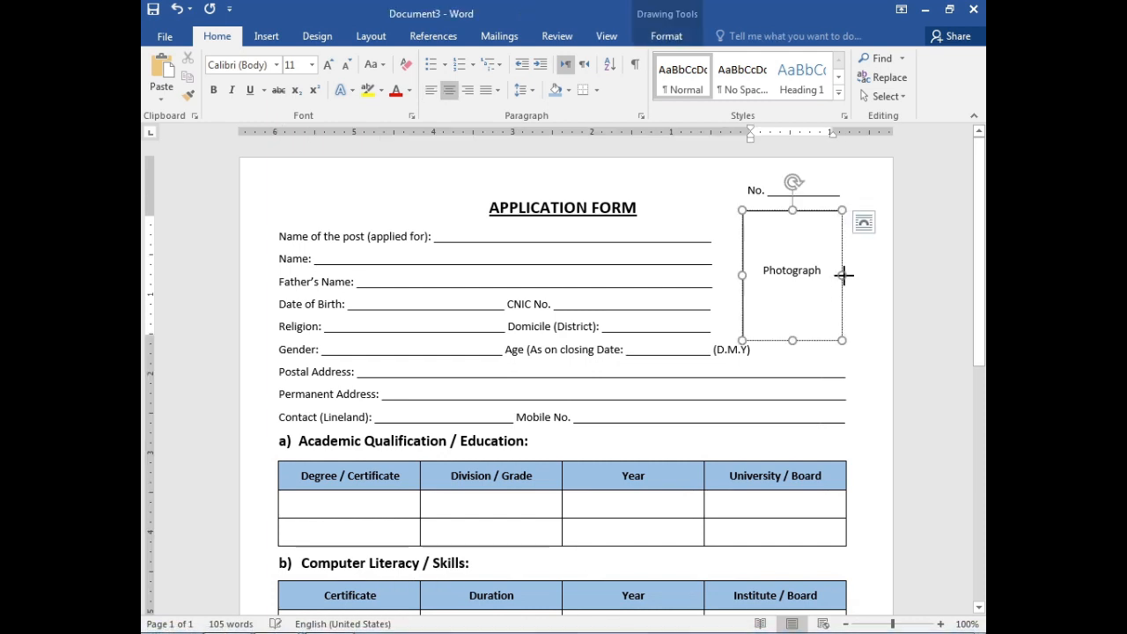
left_click_drag(844, 274, 846, 275)
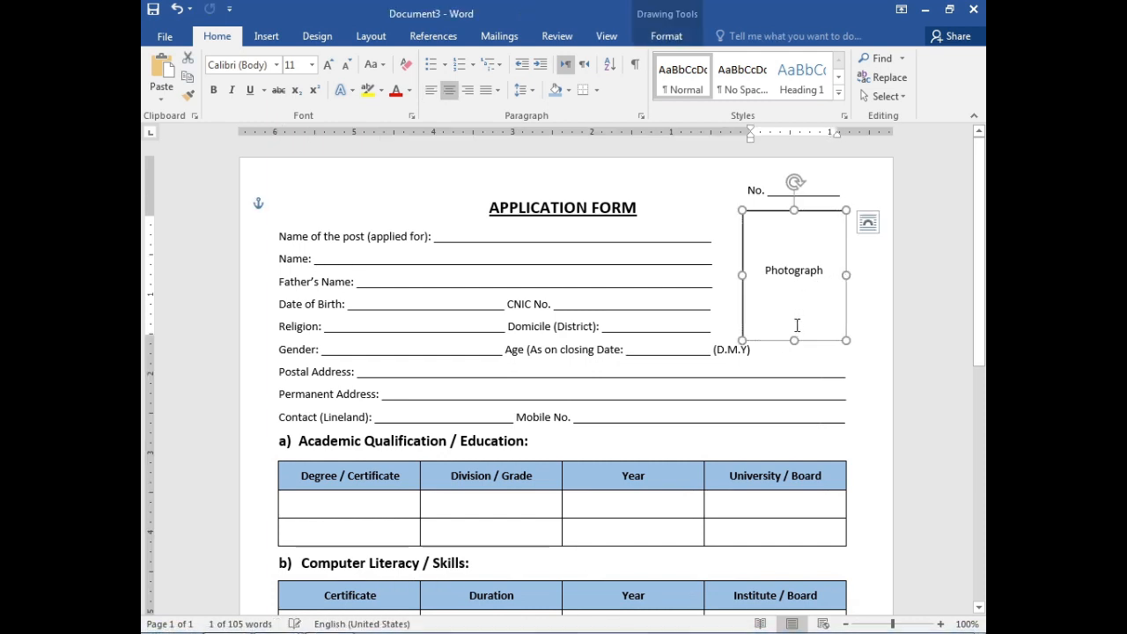
- Nudge the "No." box slightly up to leave a gap above the Photograph box
left_click(764, 190)
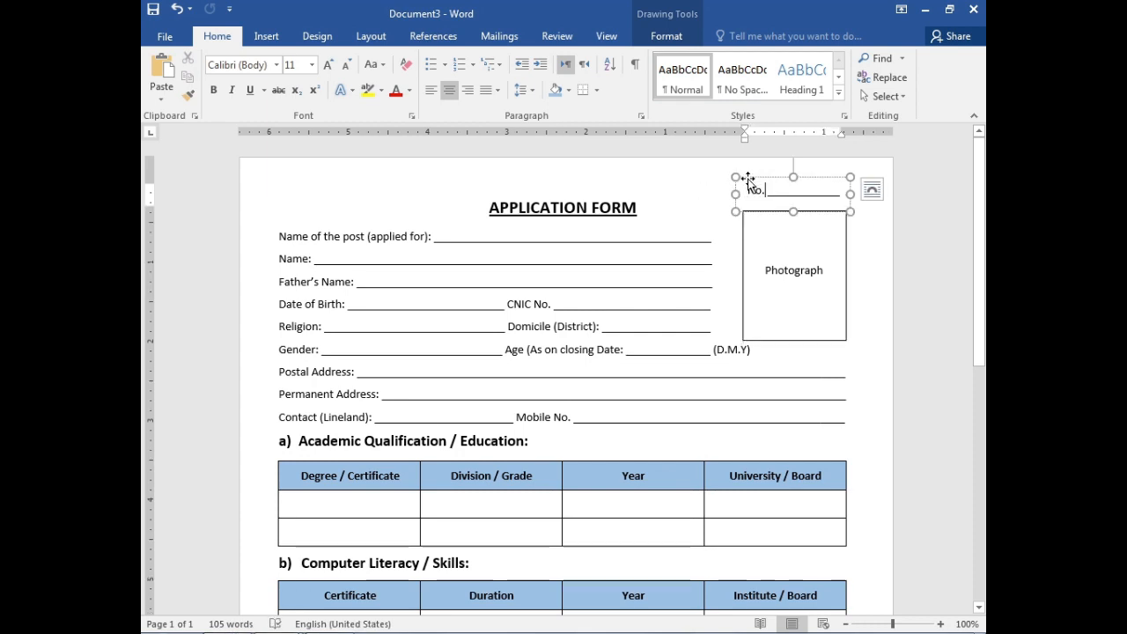
left_click(749, 181)
key("Up")
key("Up")
key("Up")
key("Up")
key("Up")
key("Up")
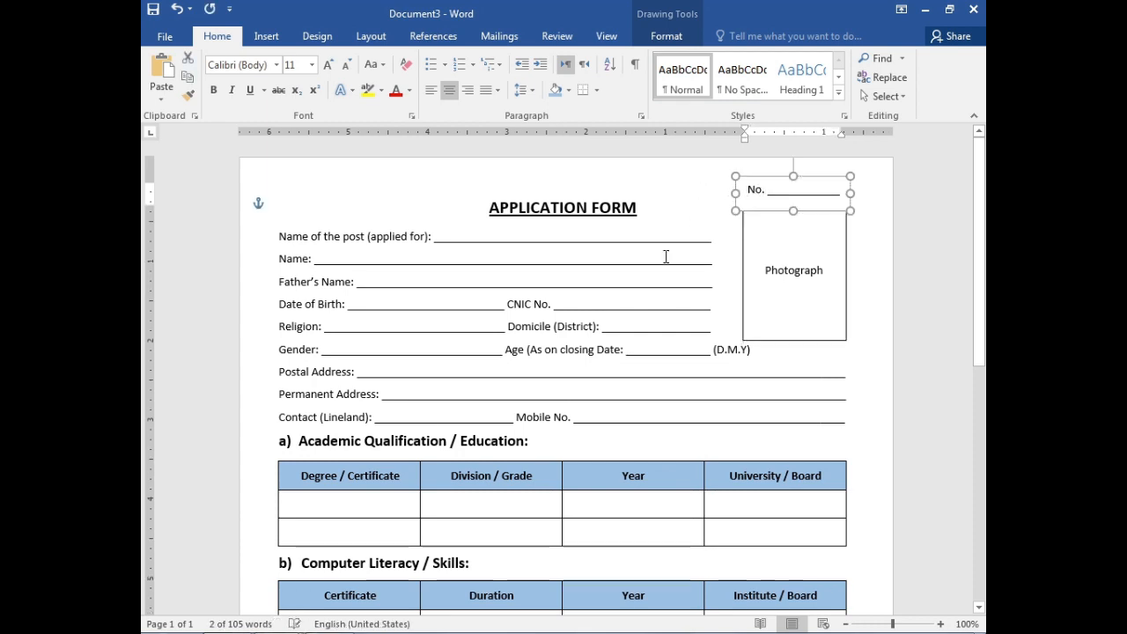
key("Up")
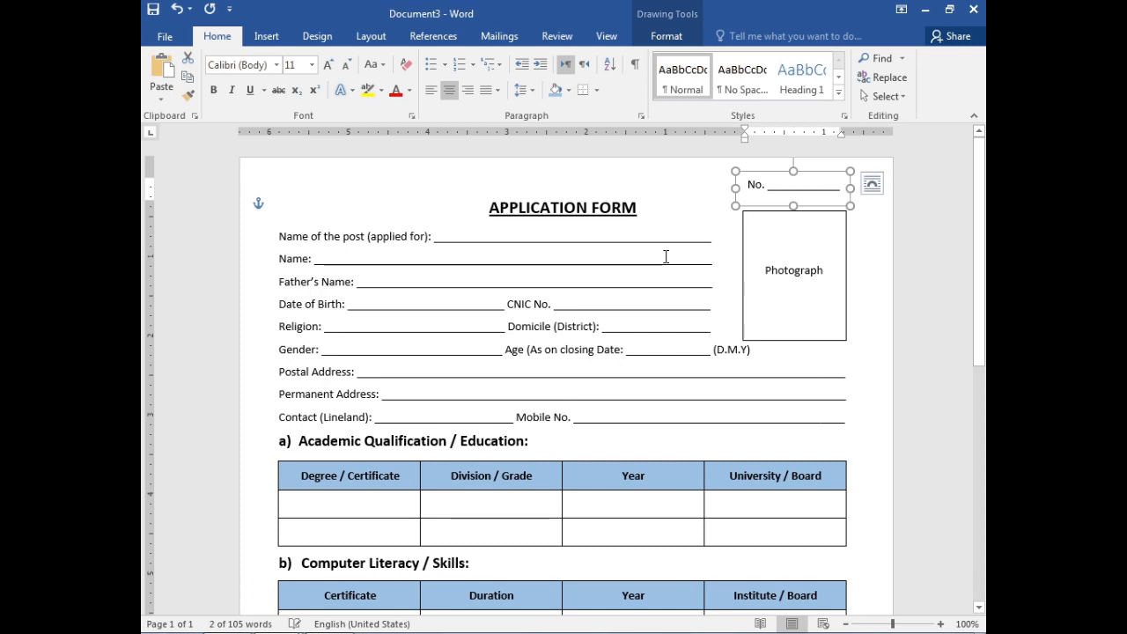
left_click(722, 264)
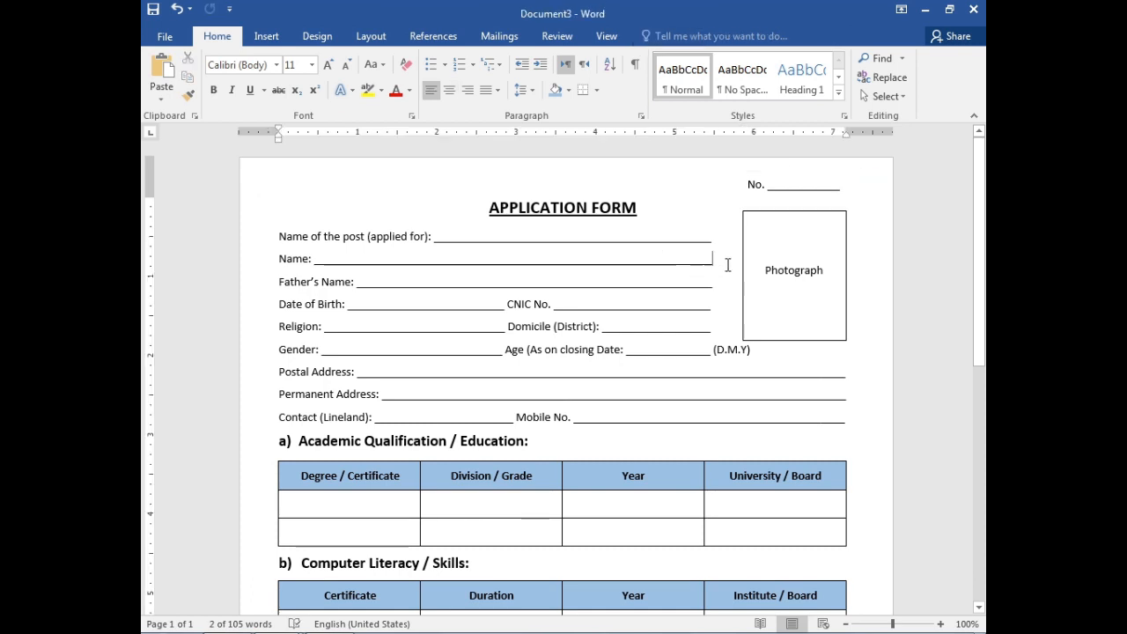
- Stretch the Photograph box slightly upward so its upper edge sits closer to the "No." line
left_click(790, 212)
left_click_drag(795, 210, 795, 201)
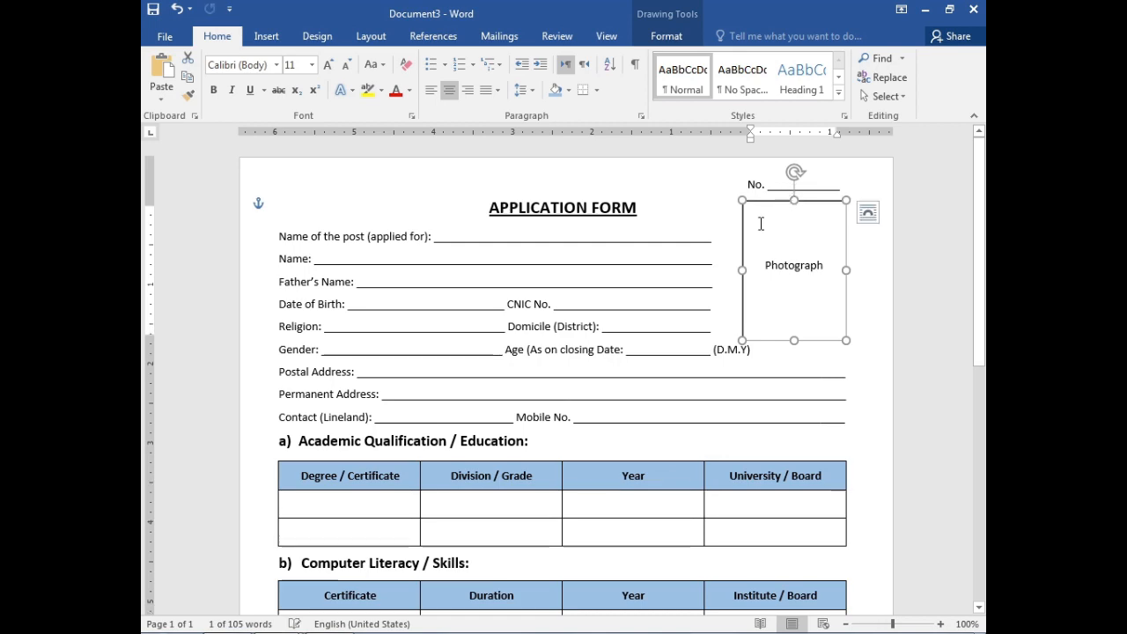
left_click(725, 238)
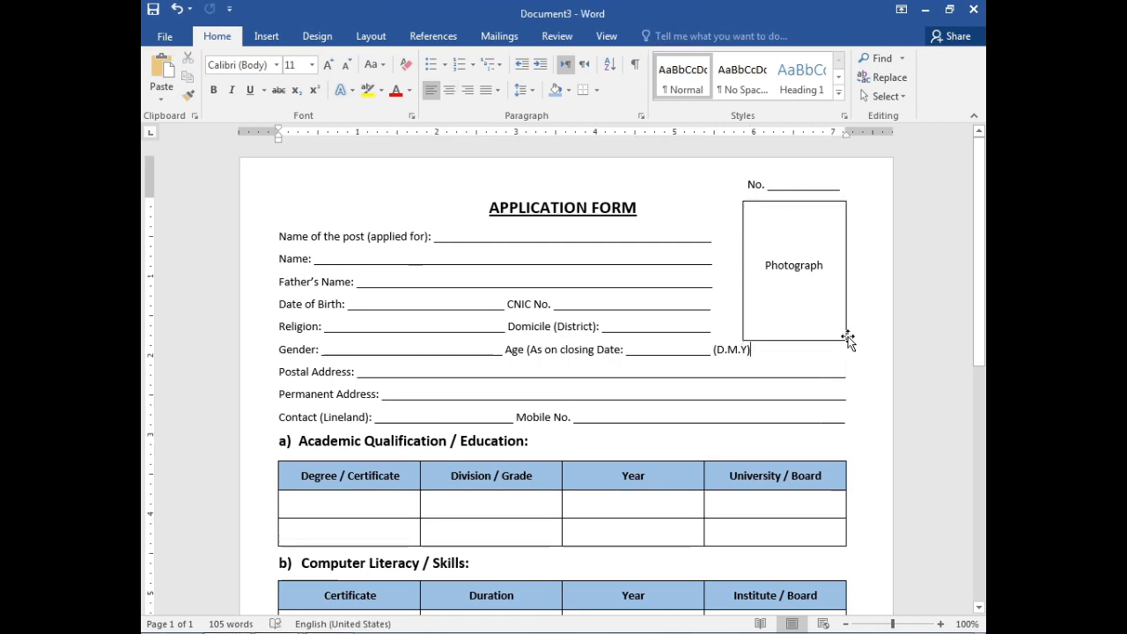
- Review the finished form, from the header and personal details through the three tables to the tick boxes, date and signature
scroll(715, 466, "down", 10)
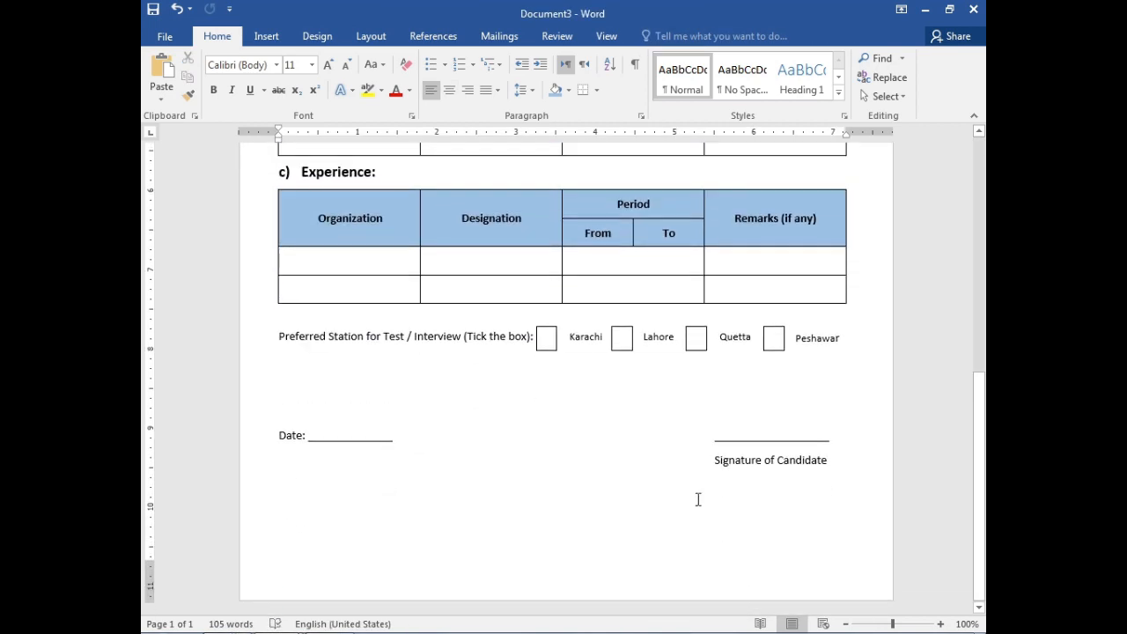
scroll(696, 499, "up", 4)
scroll(698, 500, "up", 6)
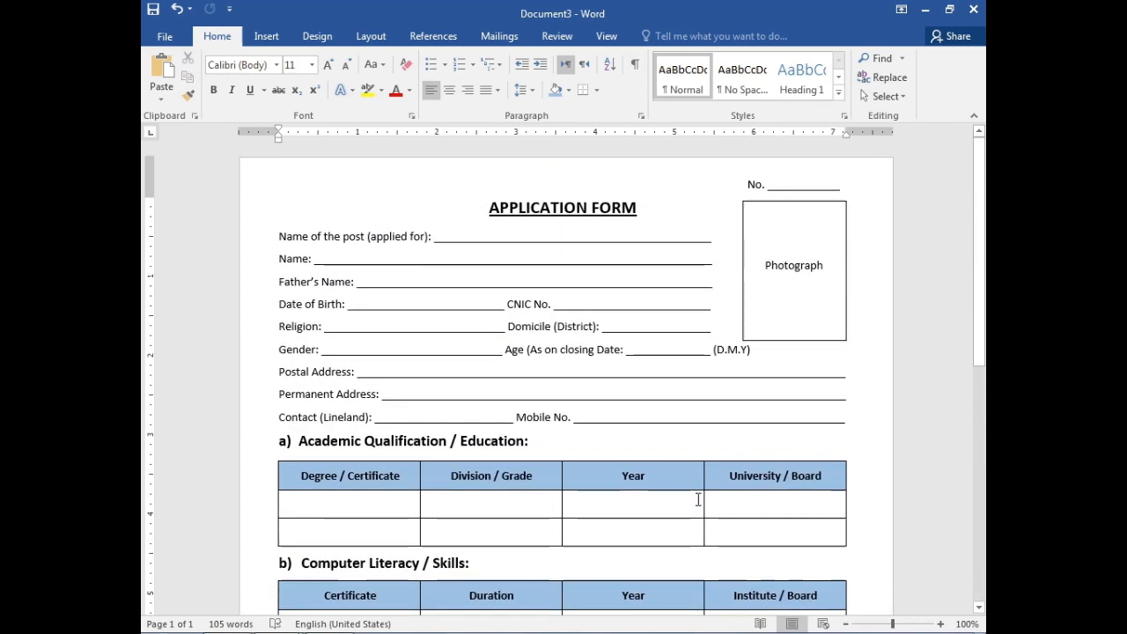
scroll(697, 499, "down", 8)
scroll(697, 501, "up", 9)
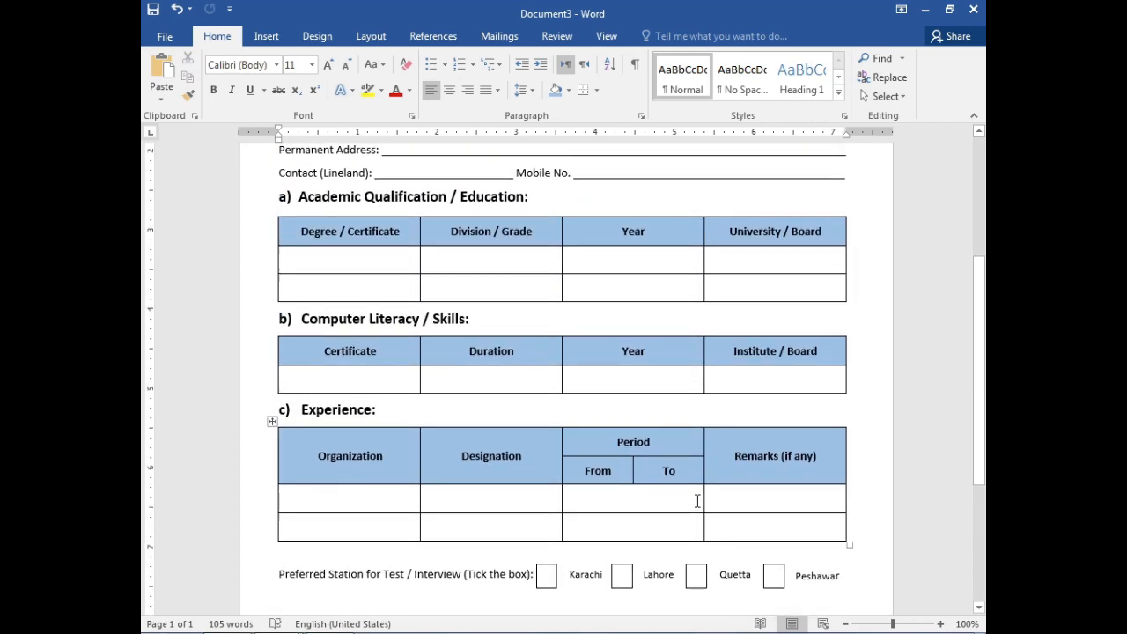
scroll(696, 501, "down", 8)
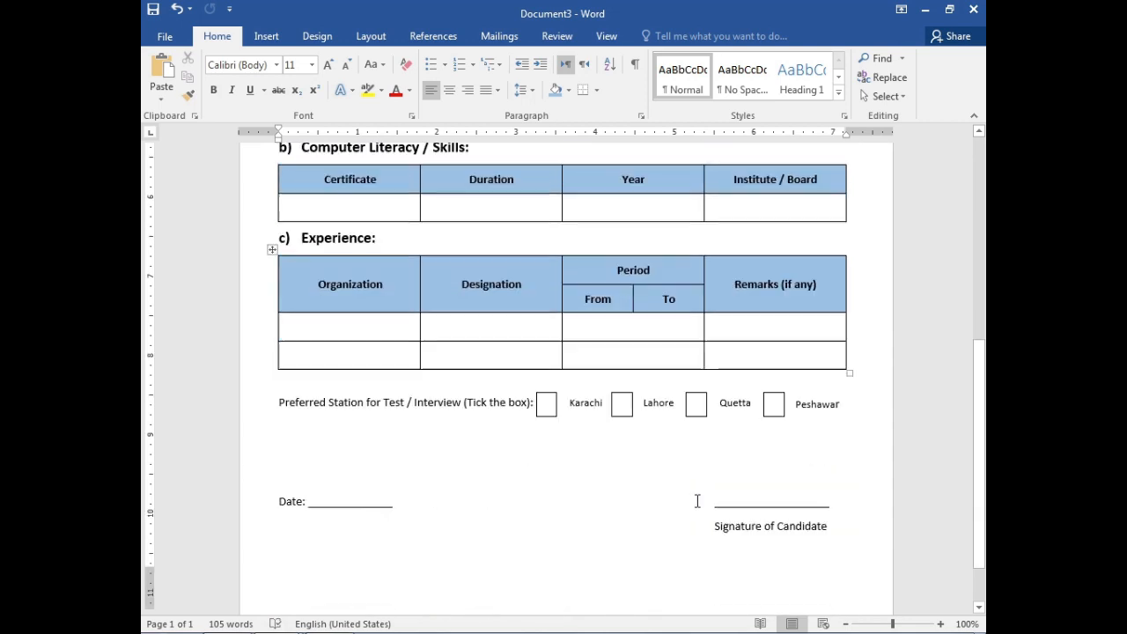
scroll(697, 500, "up", 8)
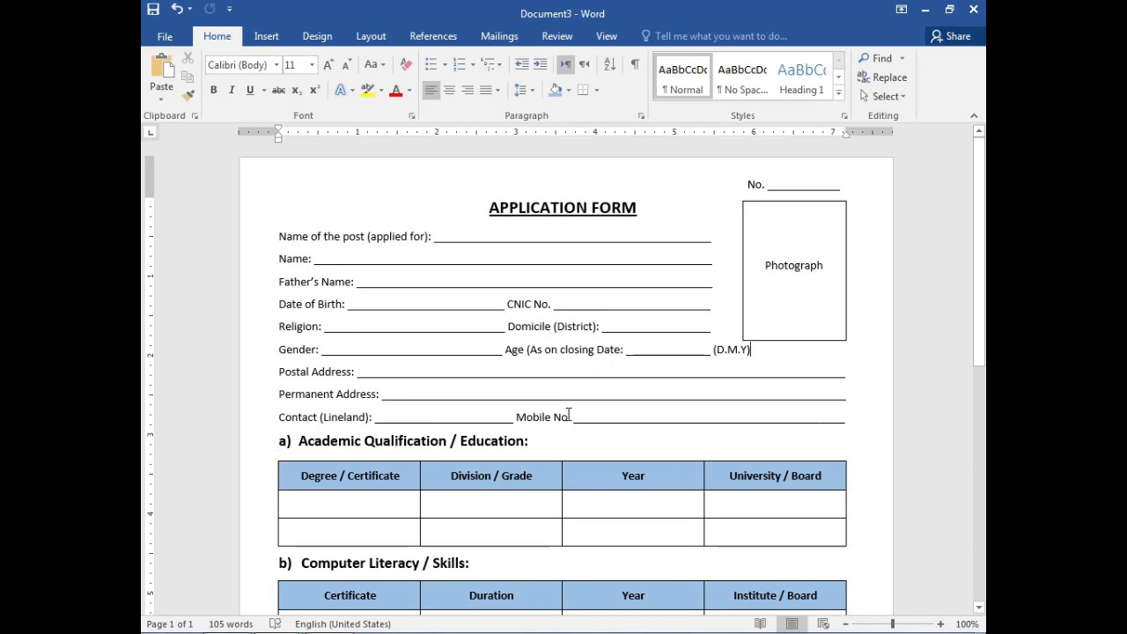
scroll(583, 390, "down", 5)
scroll(586, 391, "up", 10)
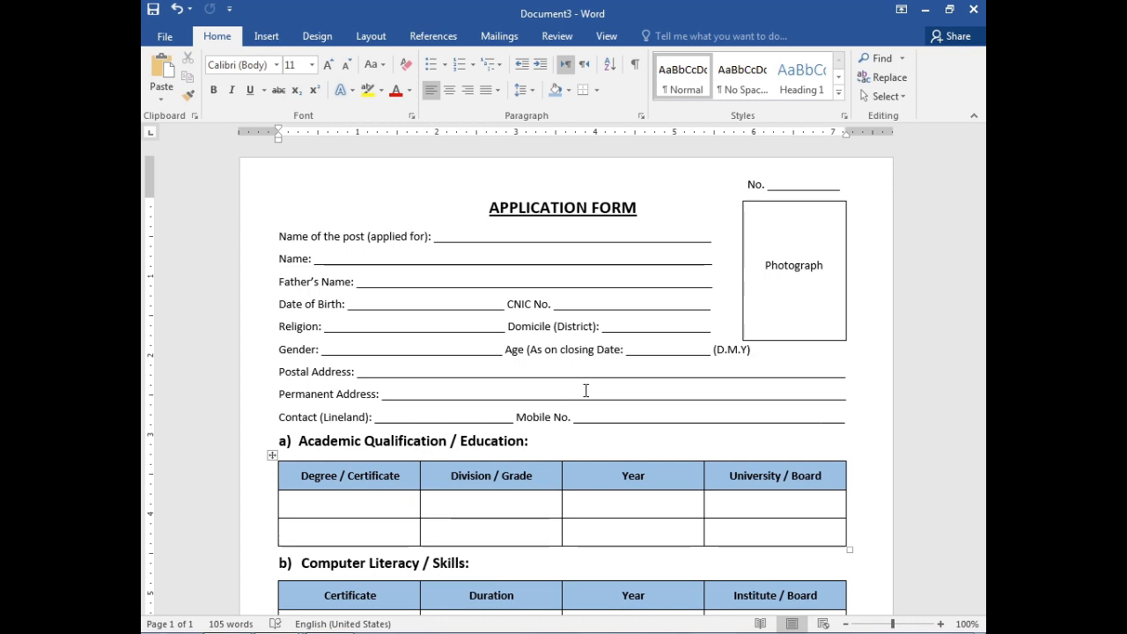
scroll(585, 390, "down", 10)
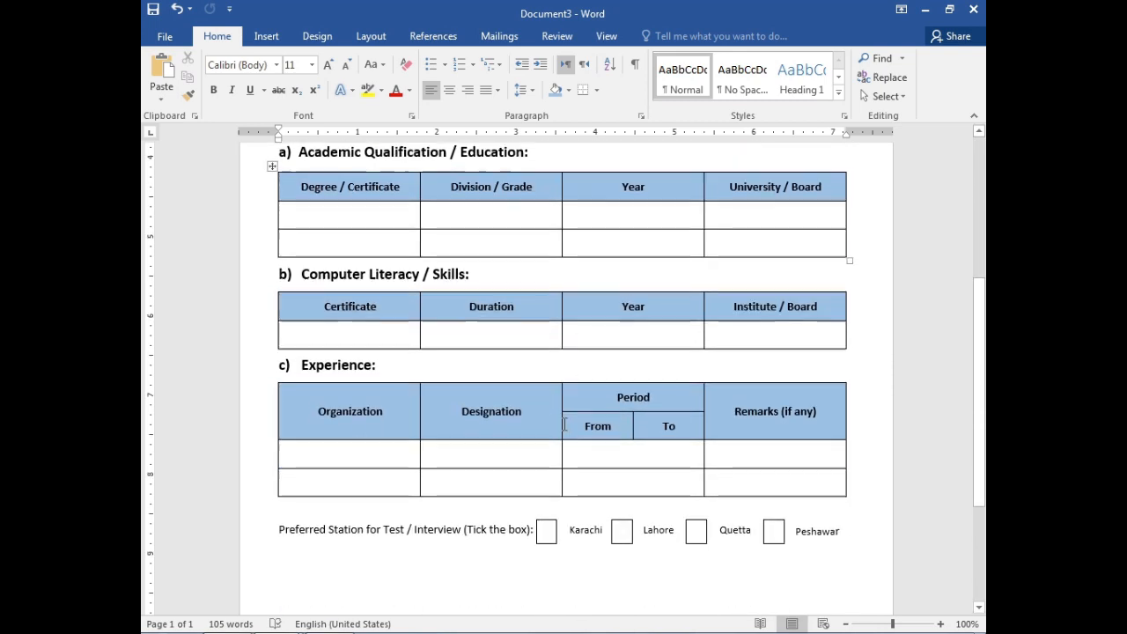
scroll(563, 445, "up", 10)
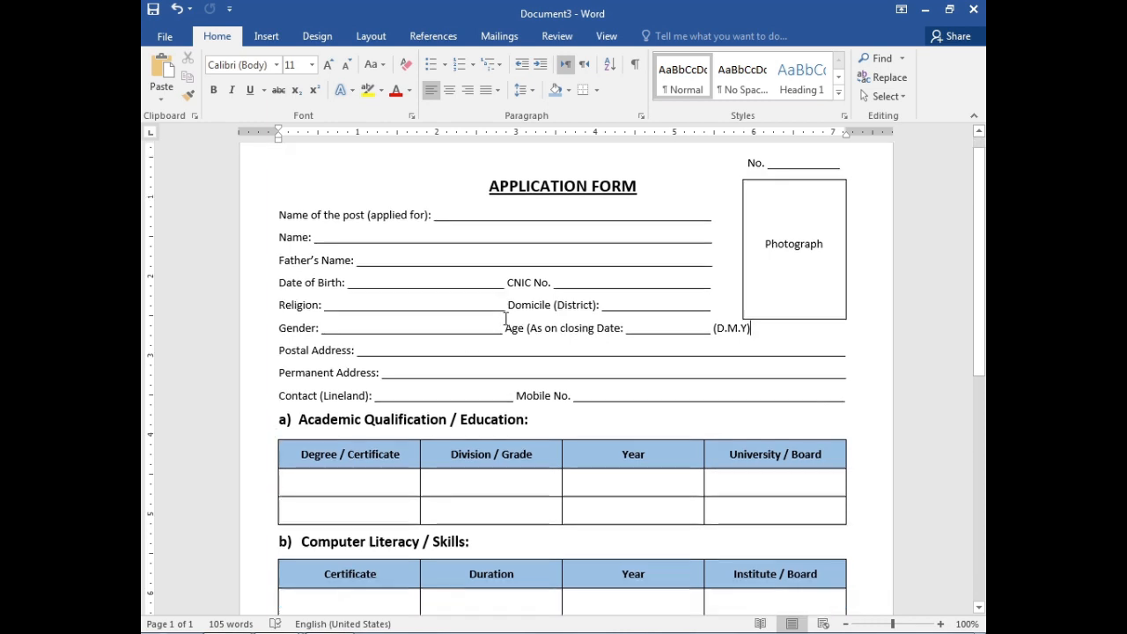
scroll(509, 323, "down", 5)
scroll(534, 417, "down", 4)
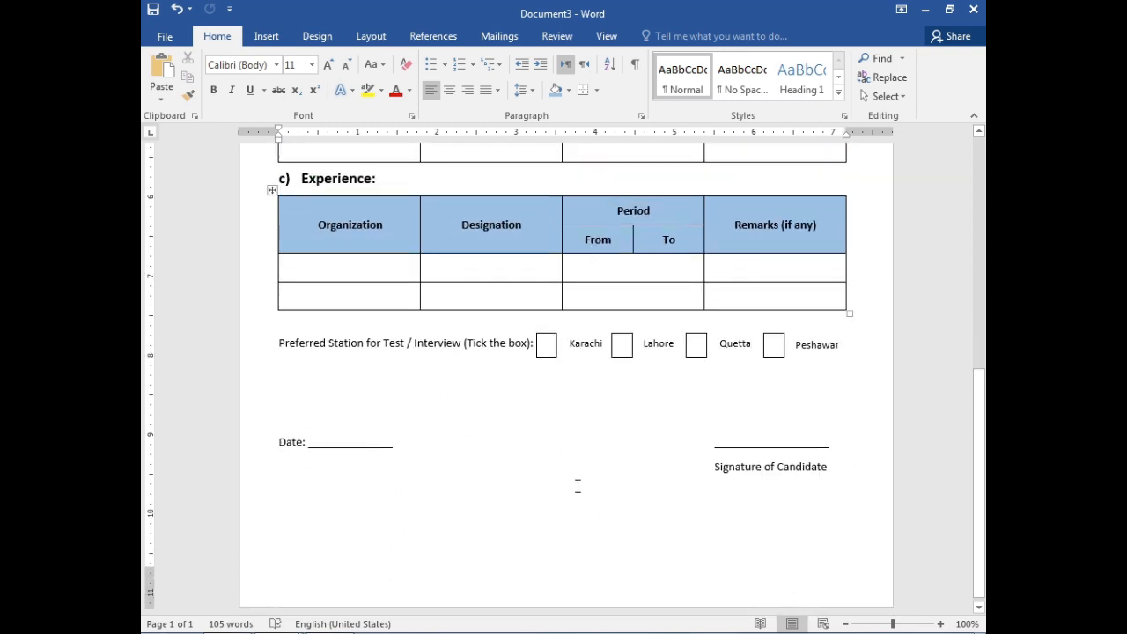